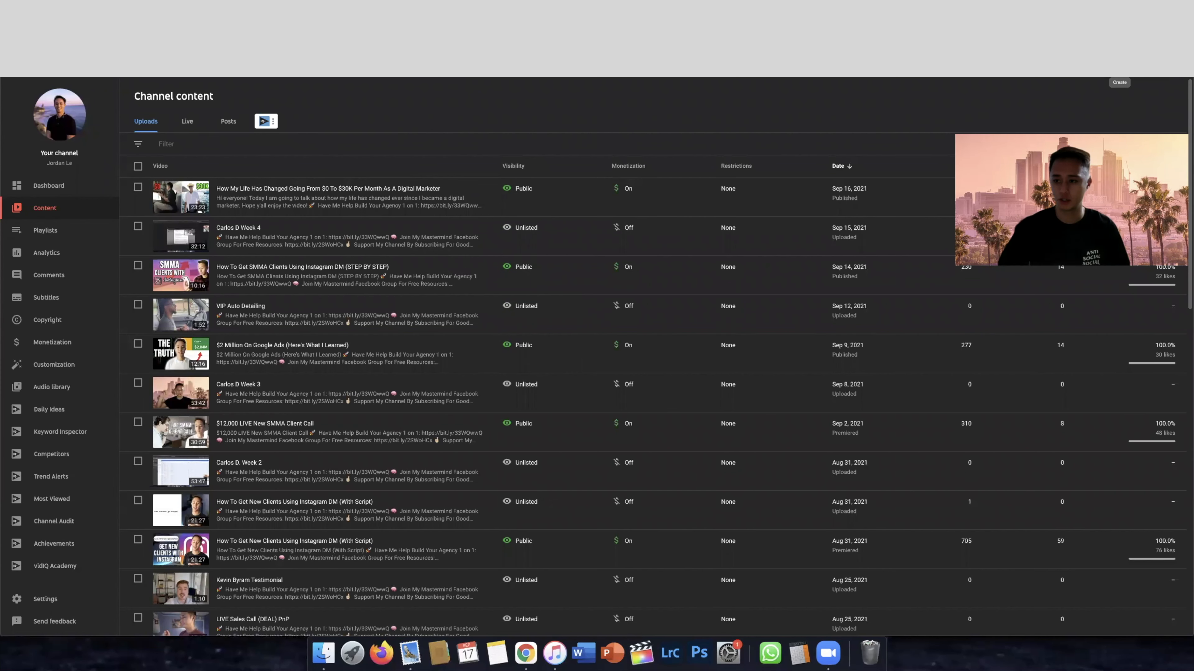
Switch to Google Ads and start creating a new campaign from the Campaigns page
left_click(1119, 78)
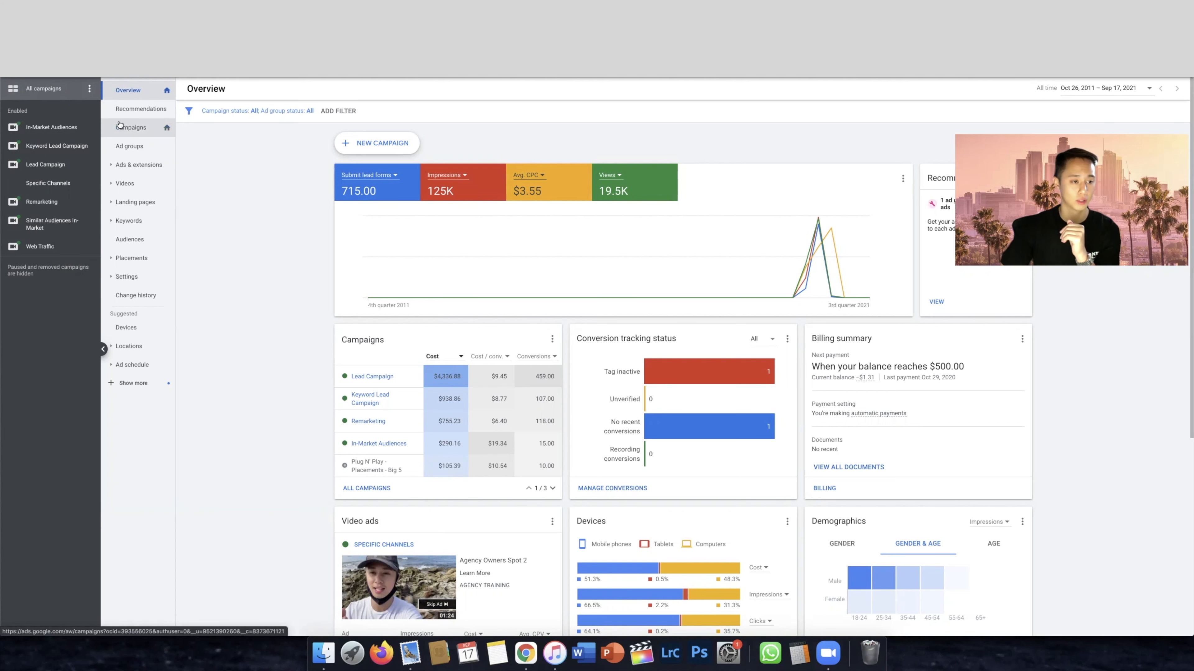
left_click(131, 127)
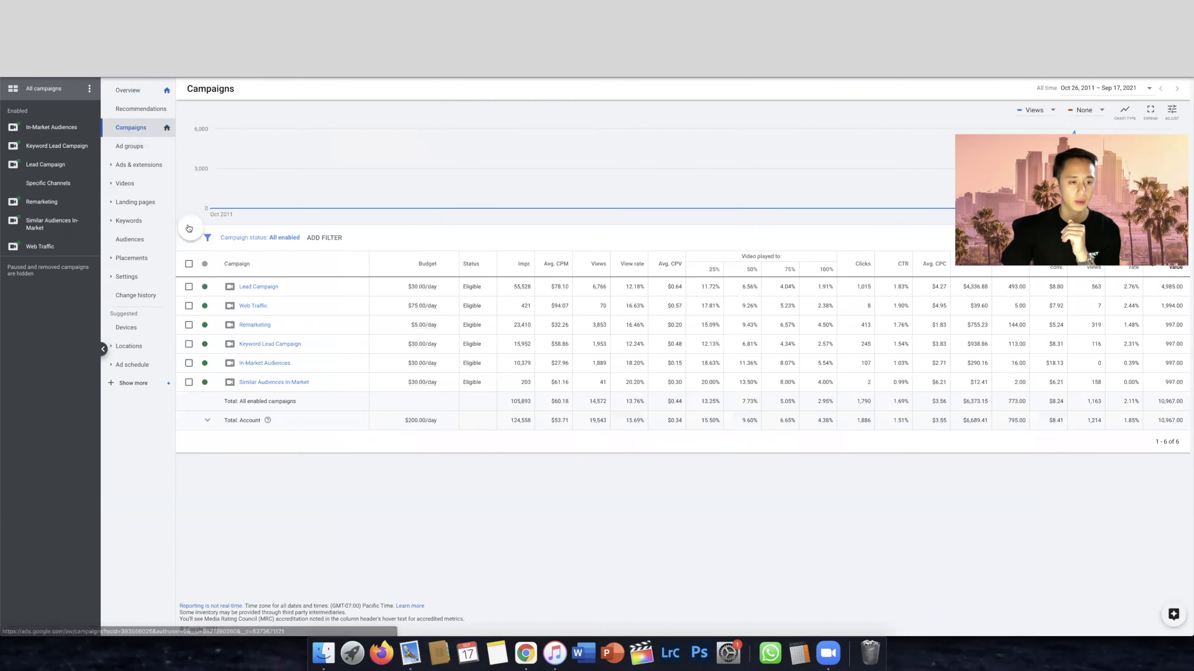
left_click(194, 229)
left_click(244, 260)
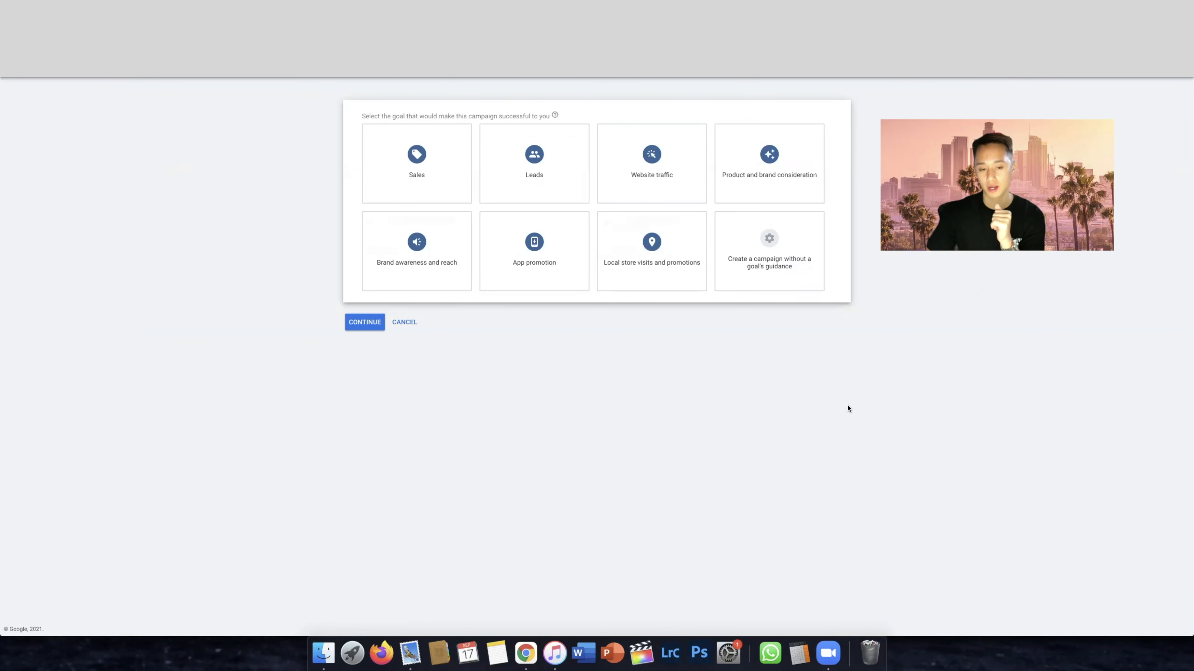
Try the Sales goal with the Video campaign type
left_click(418, 164)
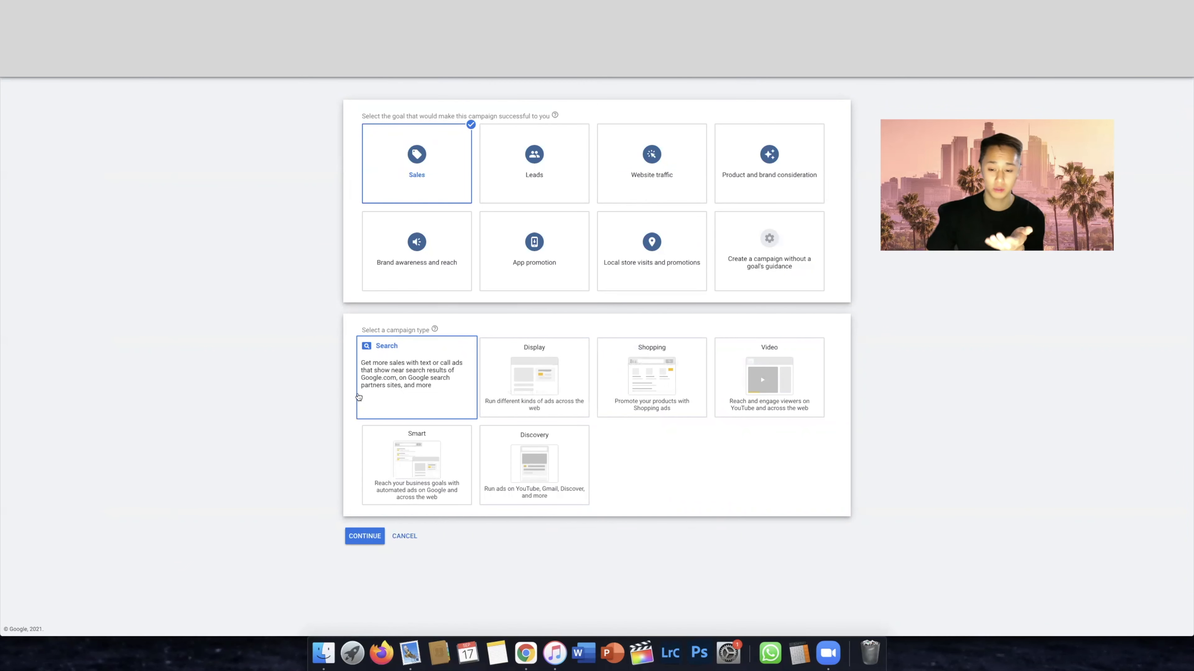
left_click(760, 396)
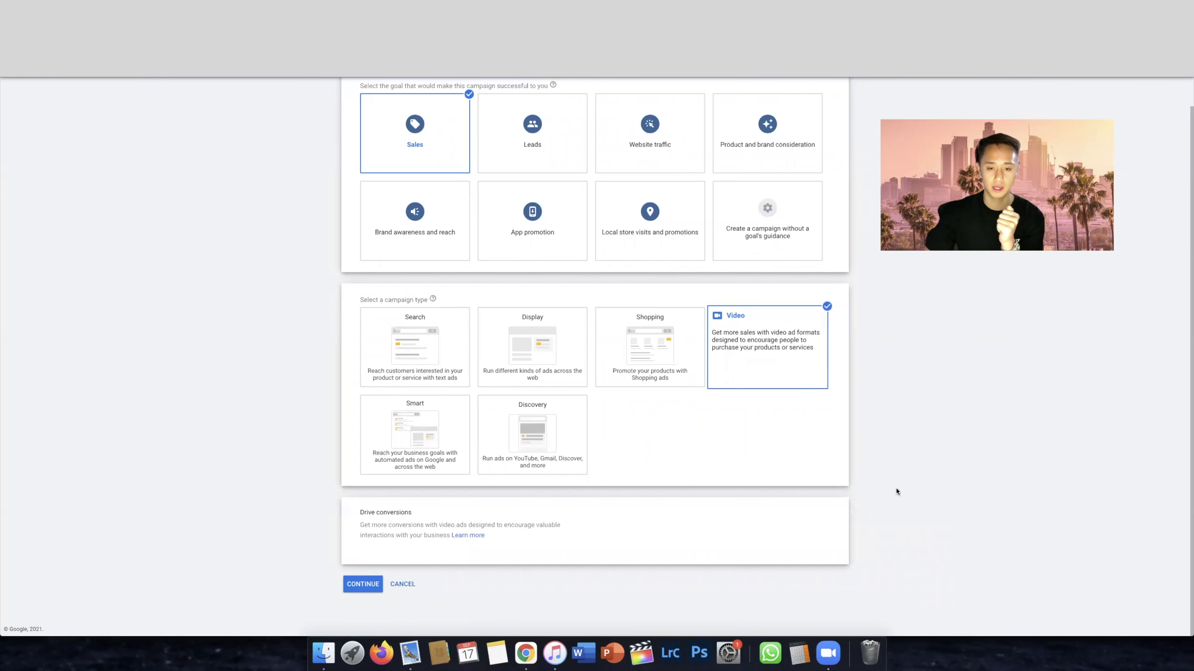
scroll(889, 492, "up", 1)
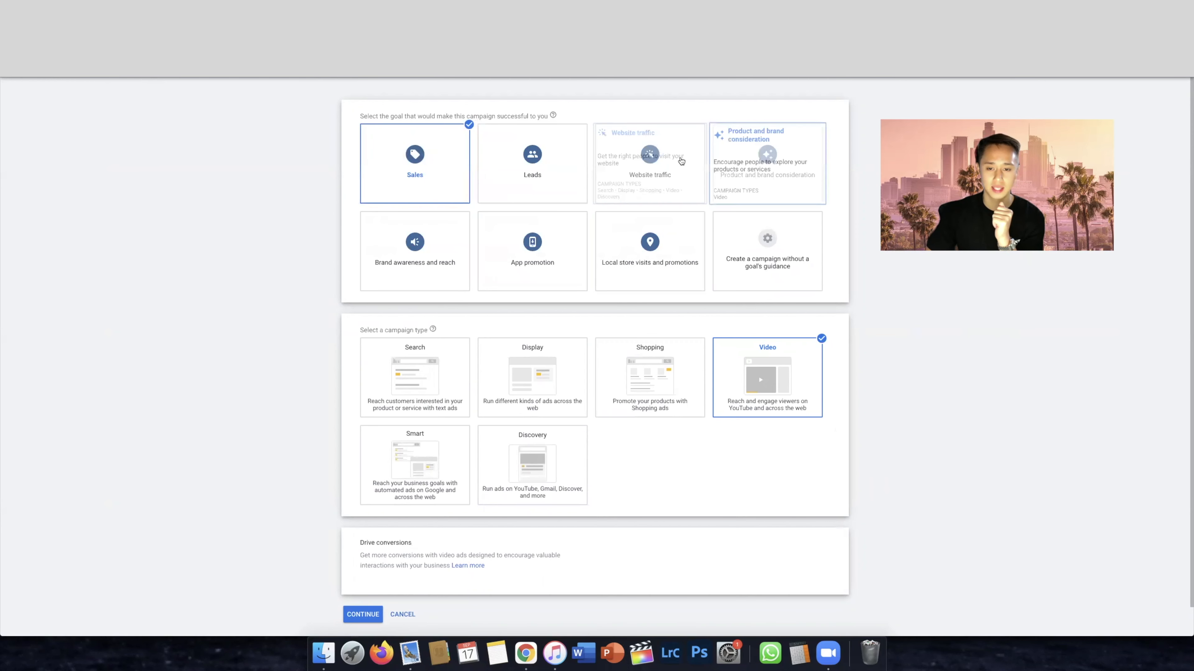
Try creating the campaign without a goal's guidance, and compare it with the Leads goal
left_click(767, 257)
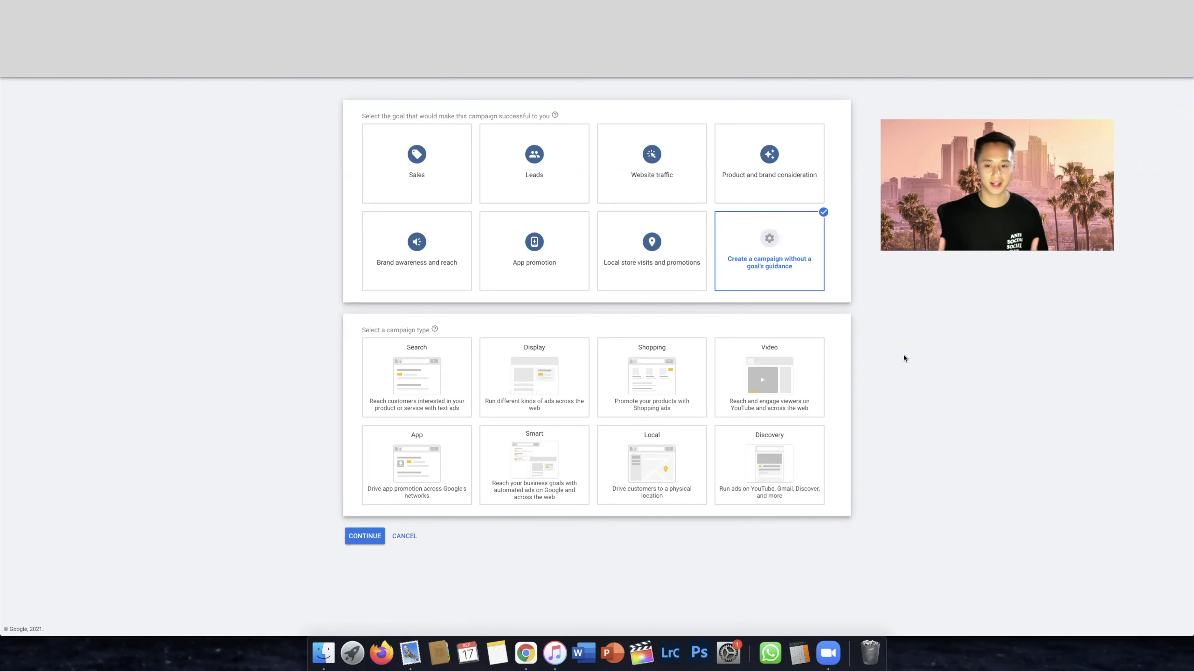
mouse_move(543, 176)
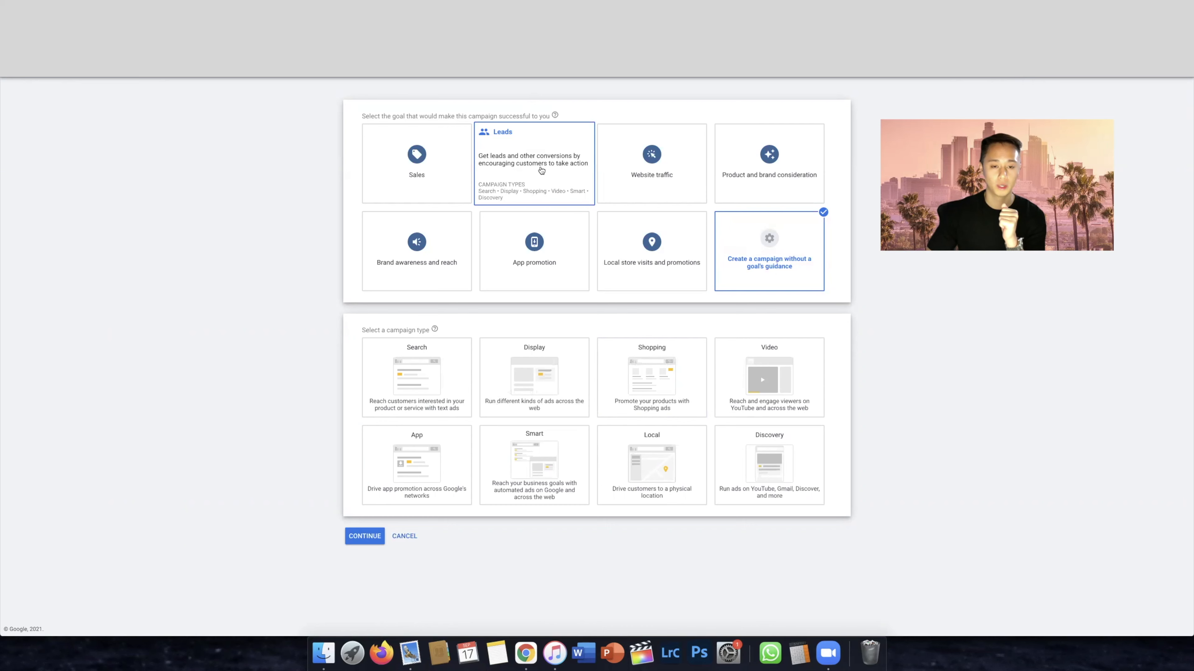
left_click(542, 171)
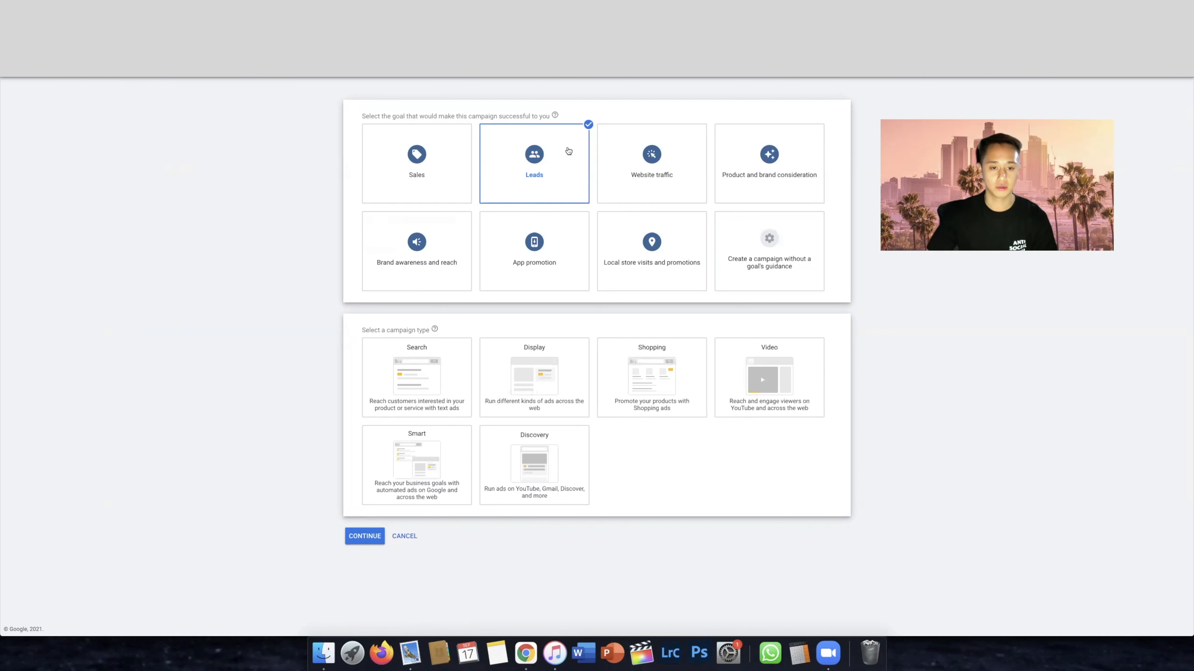
mouse_move(527, 173)
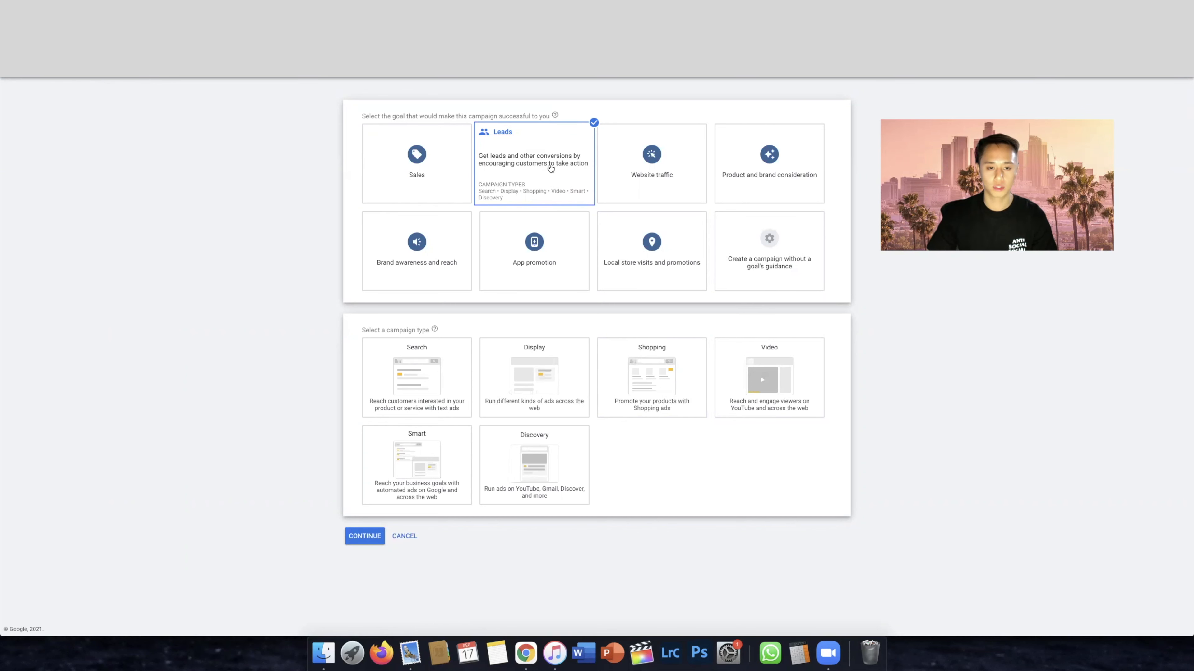
Choose a Video campaign without a goal's guidance, keep the Custom video campaign subtype, and continue to the campaign settings
left_click(759, 248)
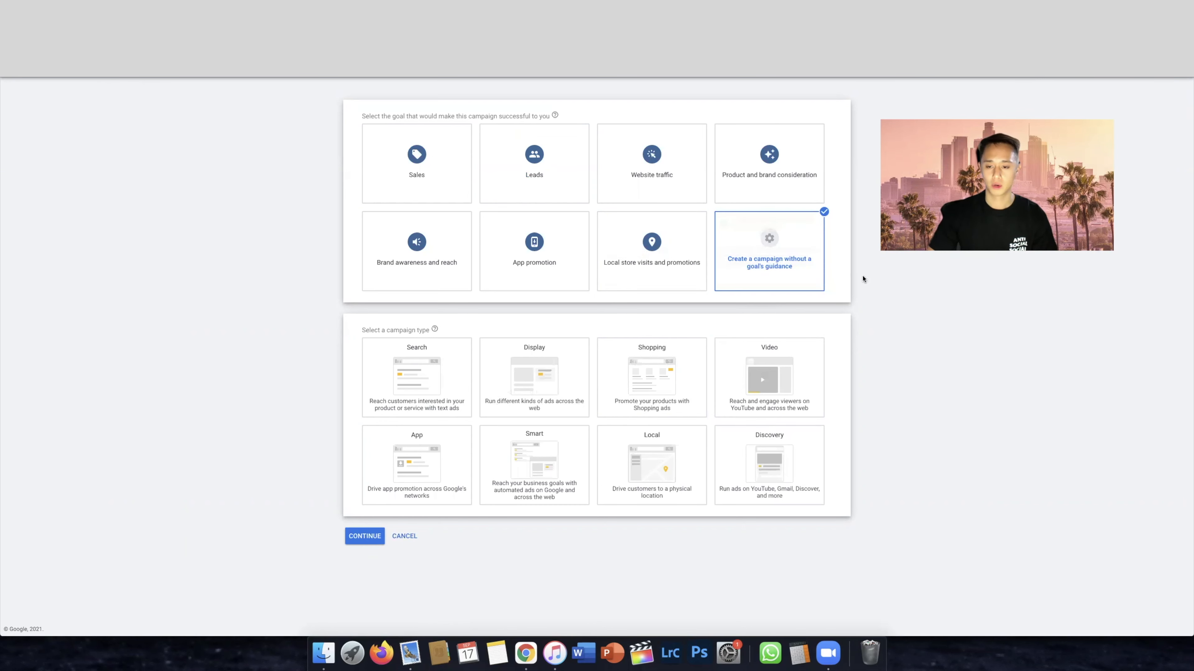
left_click(779, 390)
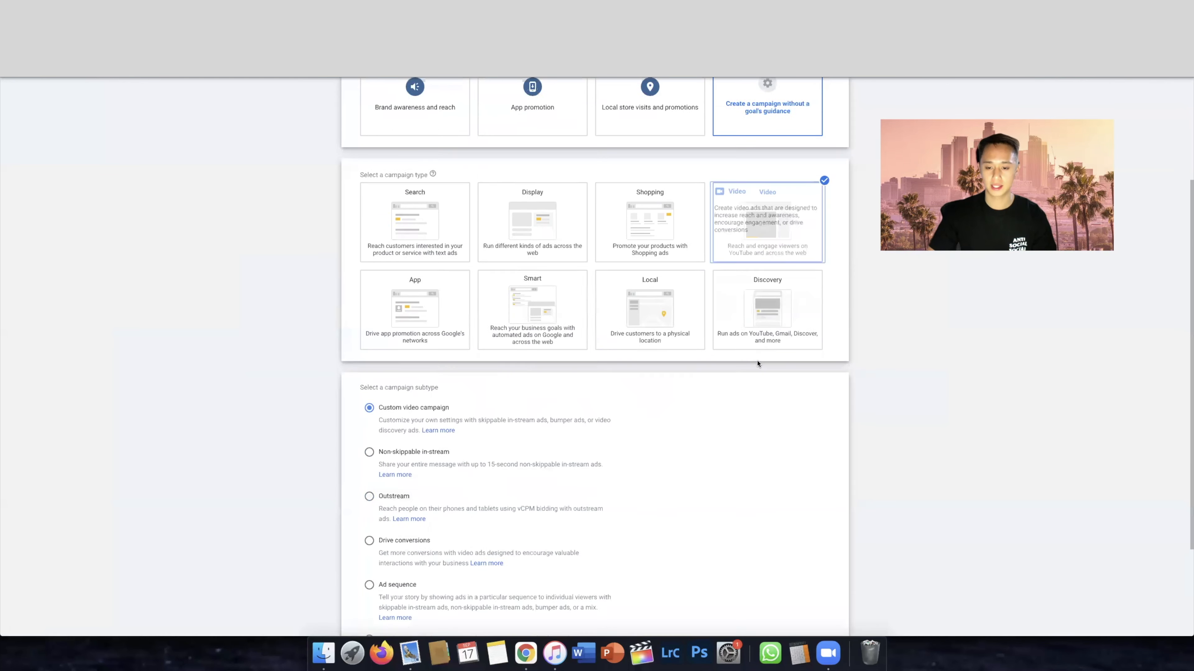
scroll(799, 334, "down", 3)
scroll(809, 332, "up", 3)
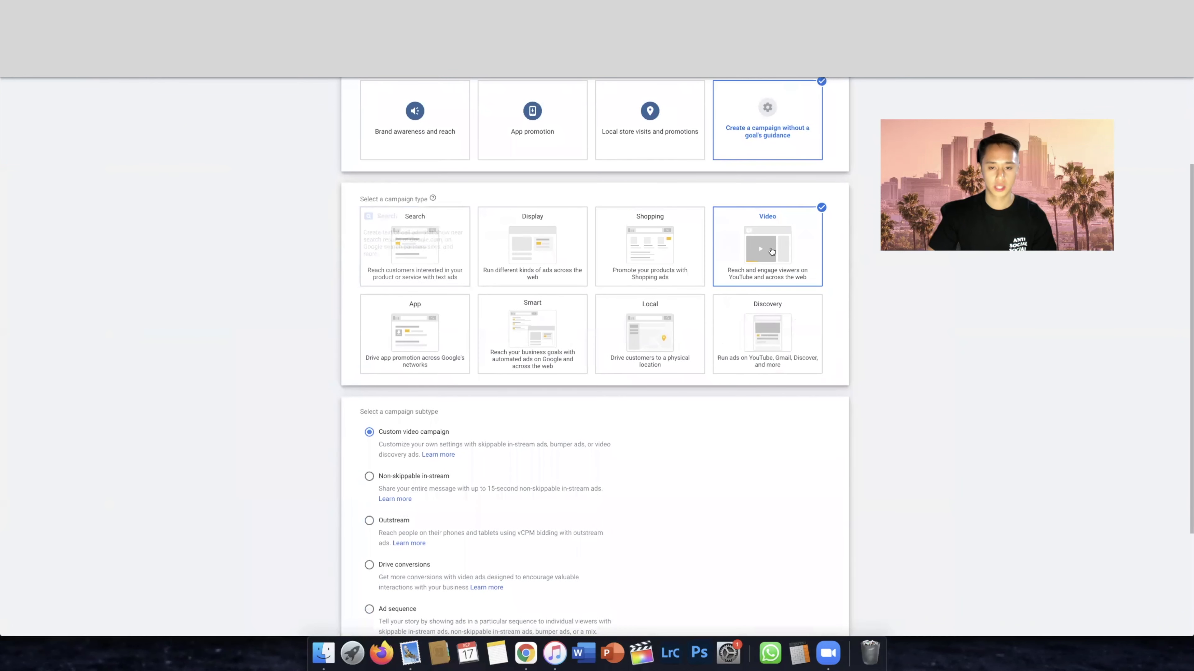
scroll(935, 414, "down", 3)
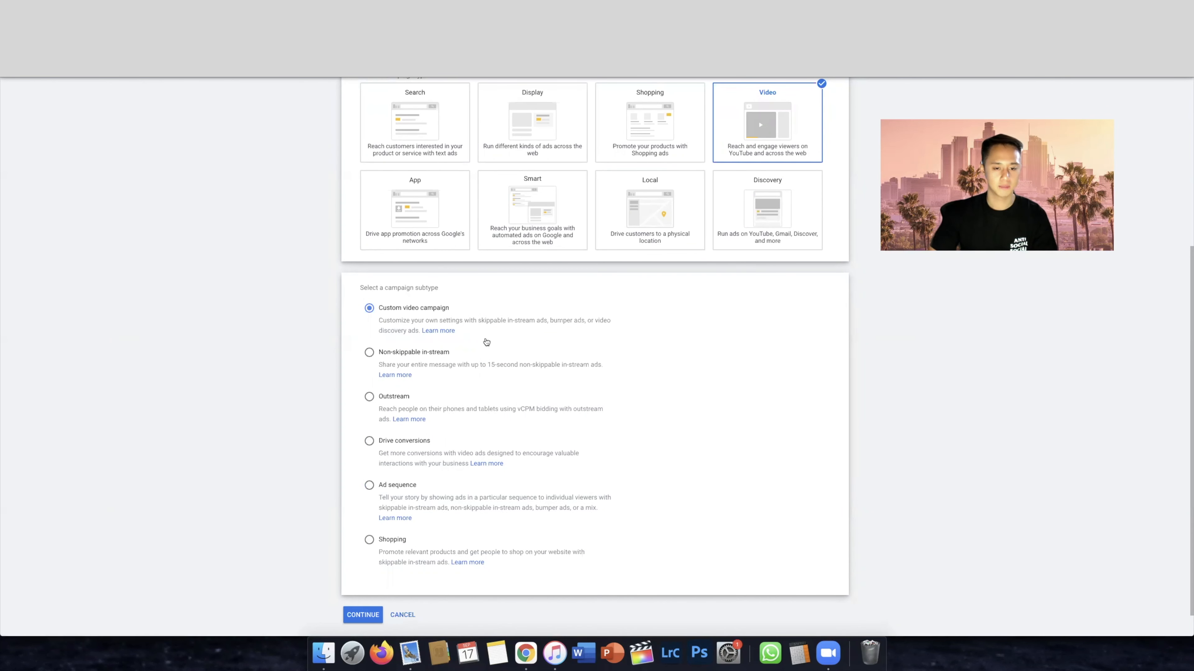
scroll(529, 442, "down", 1)
left_click(362, 584)
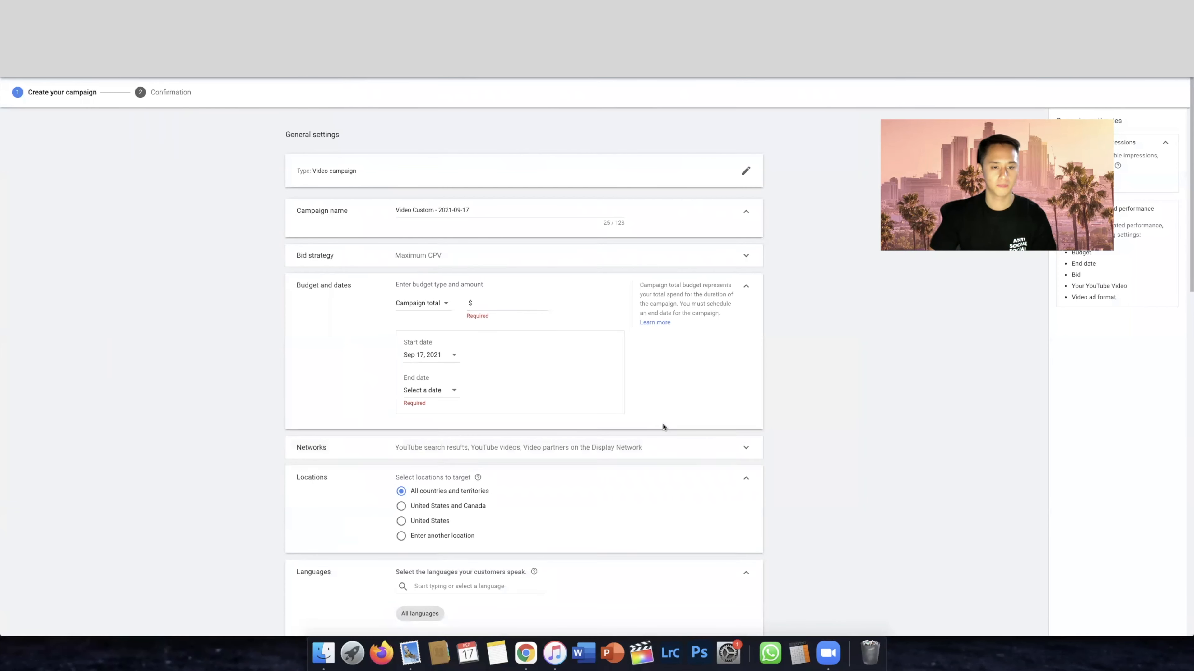
Name the campaign "Test" and give it a daily budget of $10.00
left_click_drag(480, 208, 375, 211)
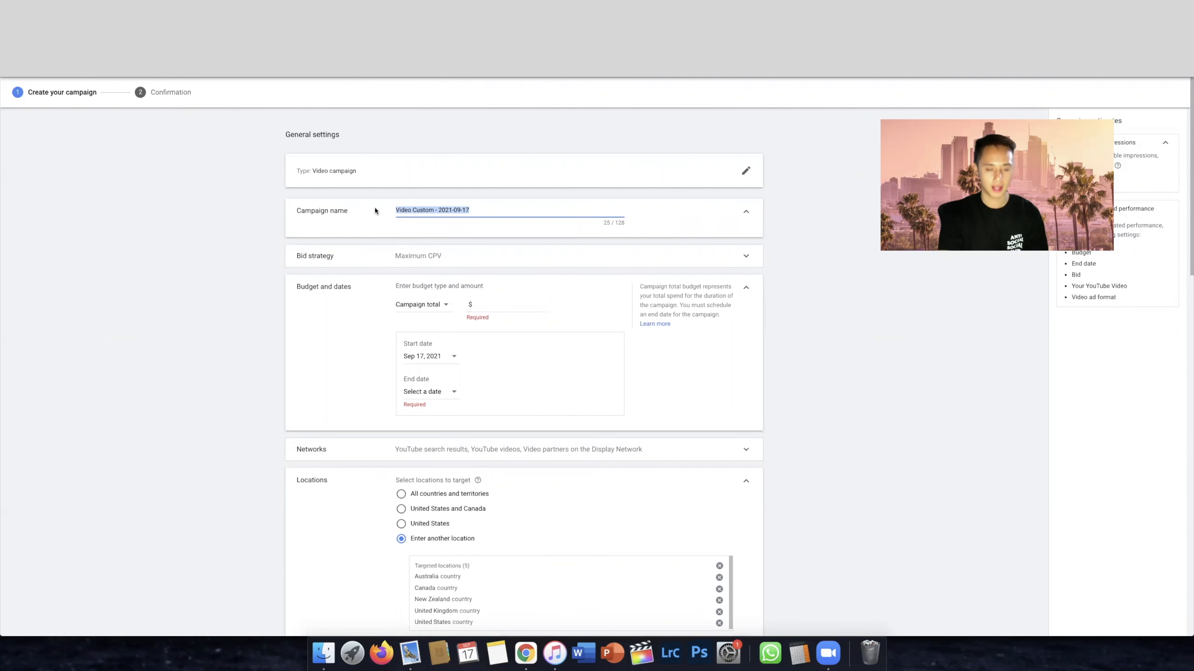
type("Test")
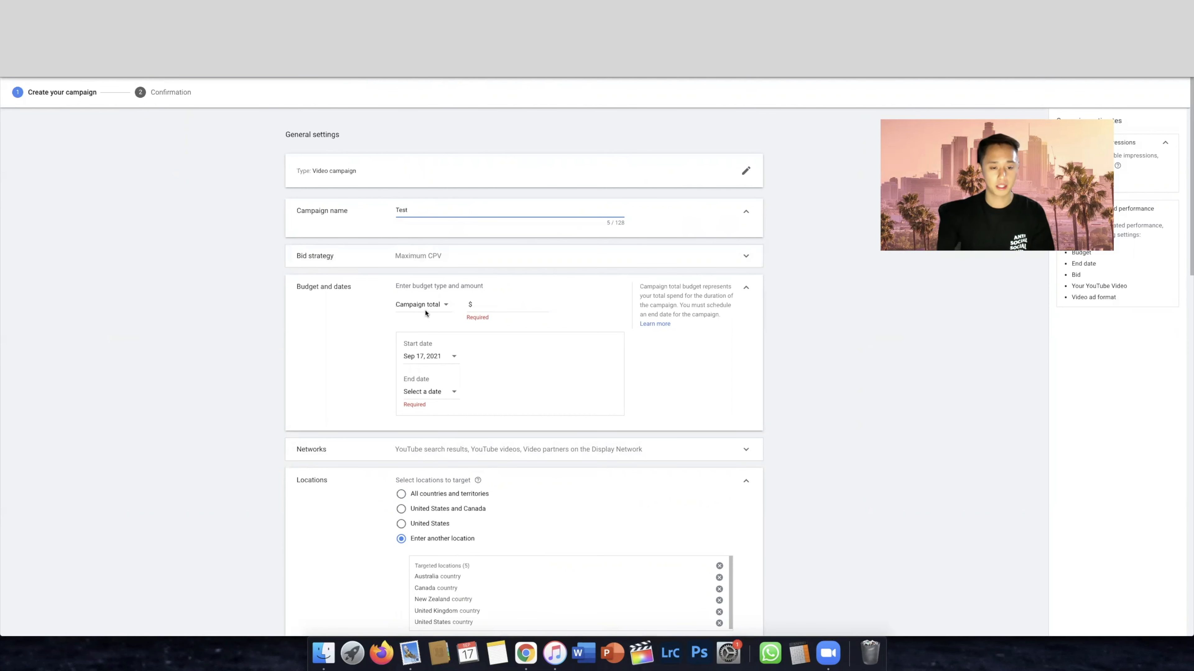
left_click_drag(424, 286, 499, 288)
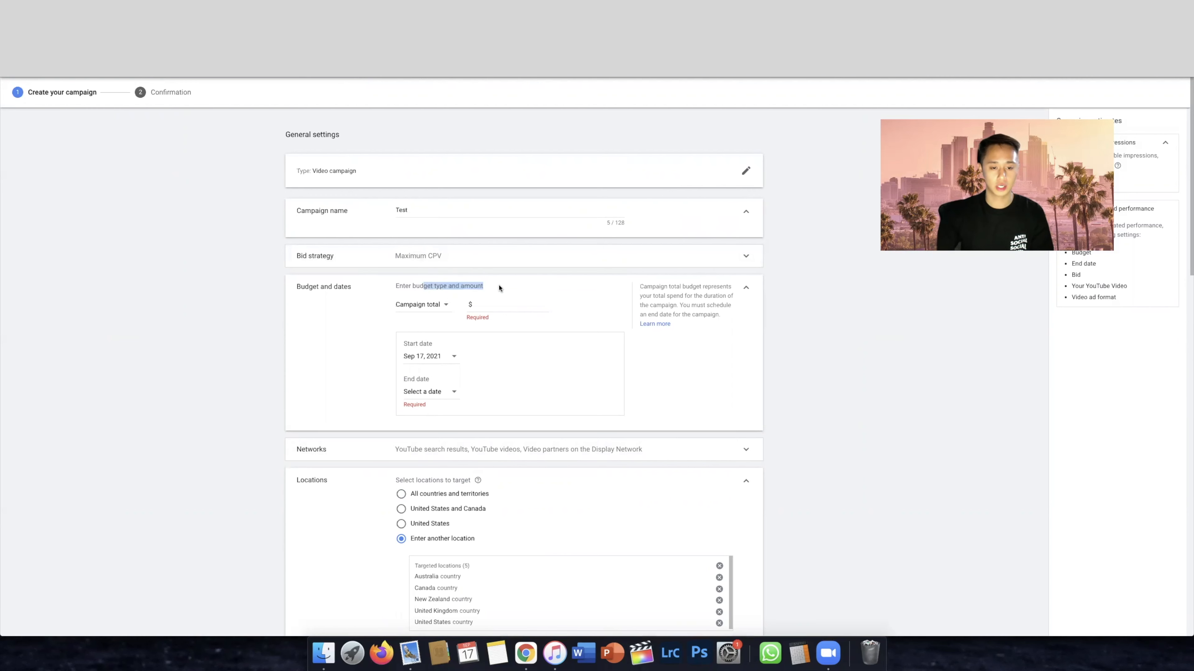
left_click(423, 308)
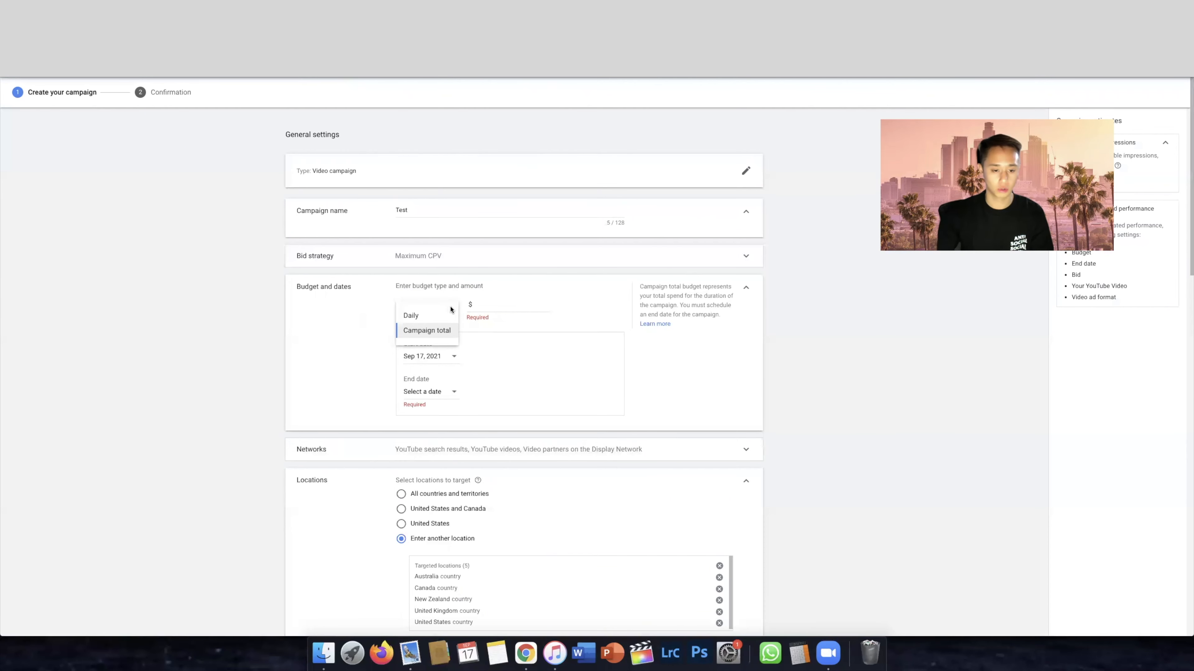
left_click(327, 302)
left_click(425, 306)
left_click(409, 315)
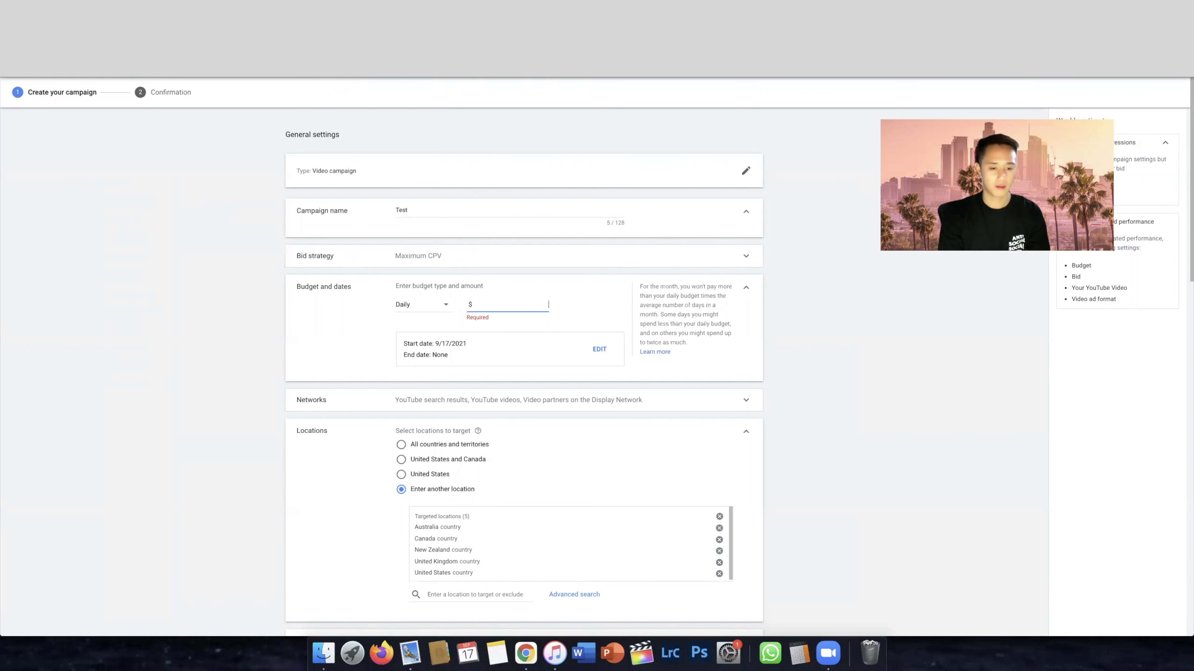
type("10")
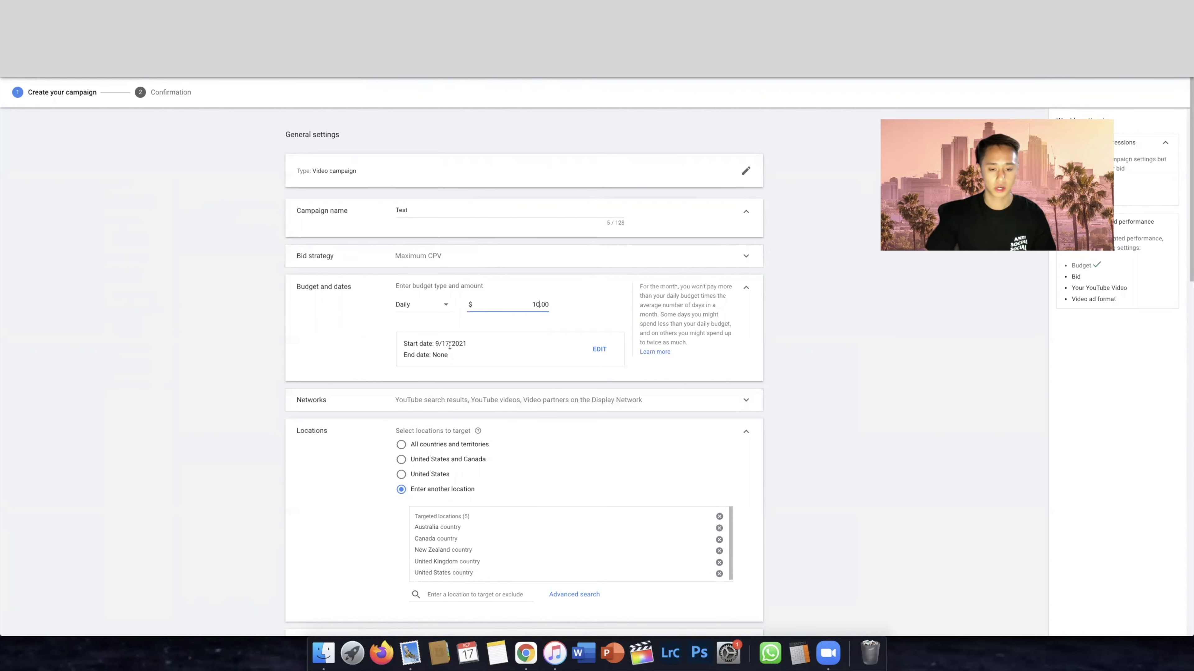
Exclude video partners on the Display Network and YouTube search results from the networks, keeping only YouTube videos
left_click(576, 401)
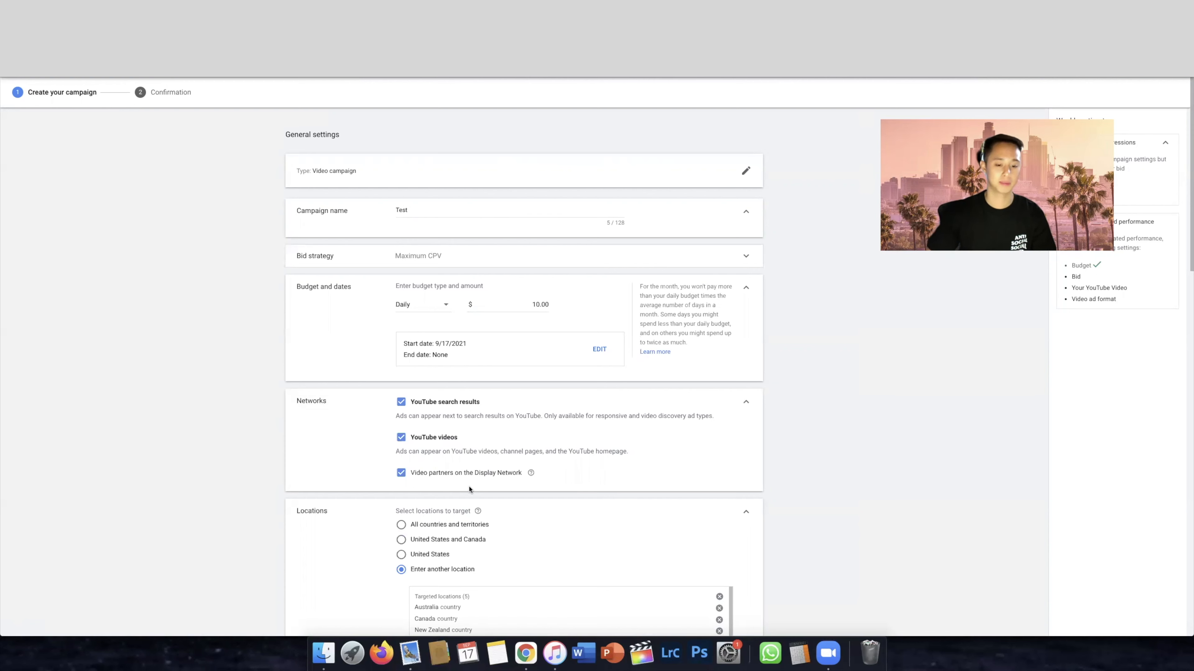
left_click(474, 475)
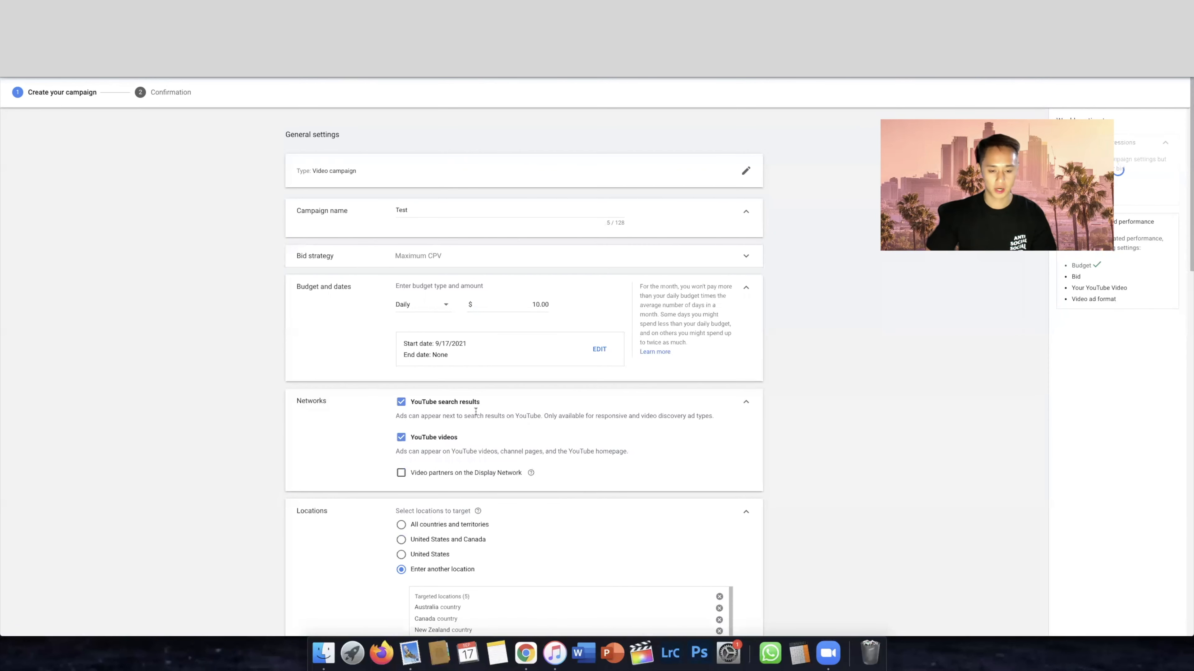
left_click(457, 405)
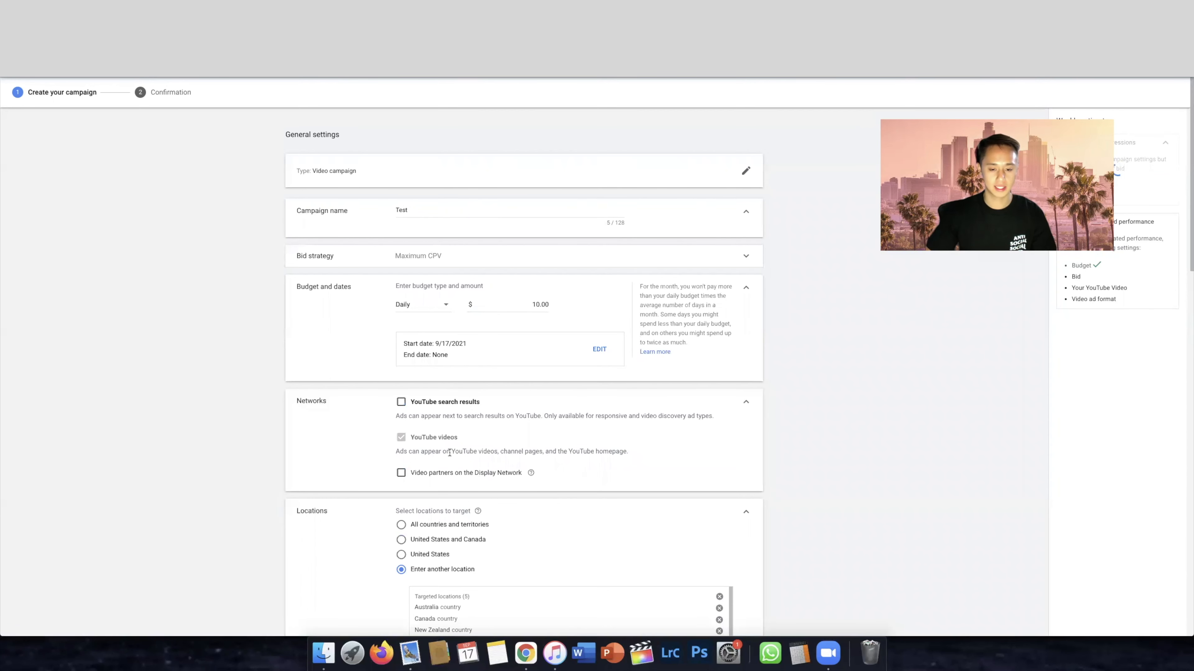
left_click_drag(431, 452, 659, 456)
left_click(658, 457)
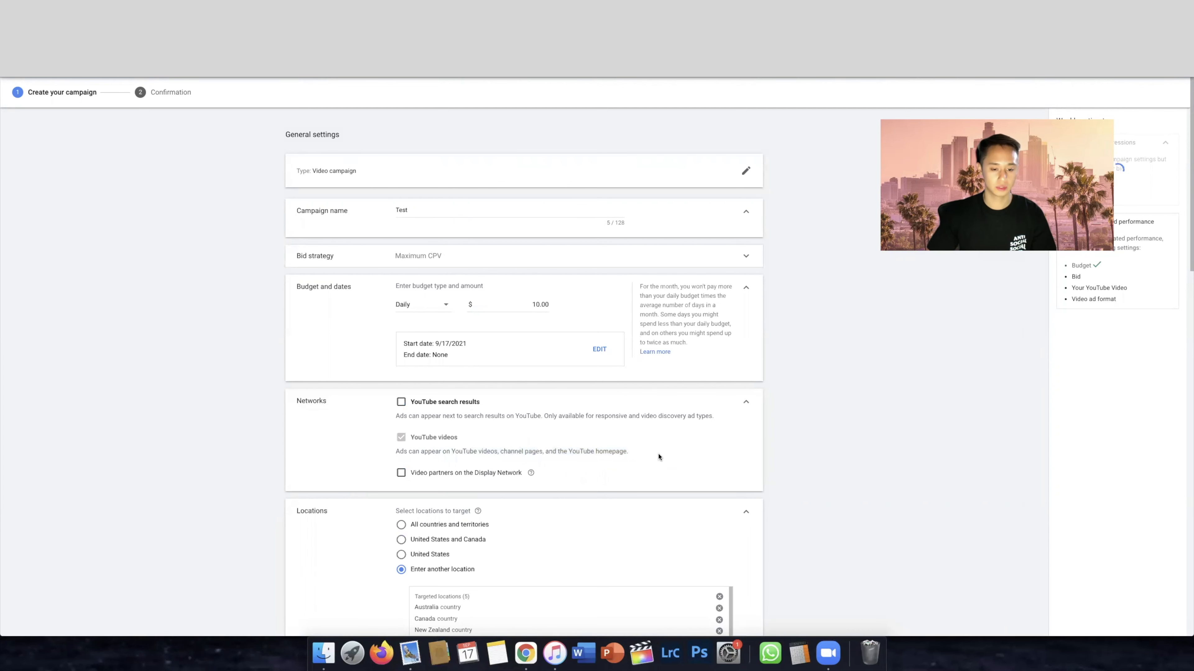
left_click_drag(501, 450, 650, 456)
left_click(657, 458)
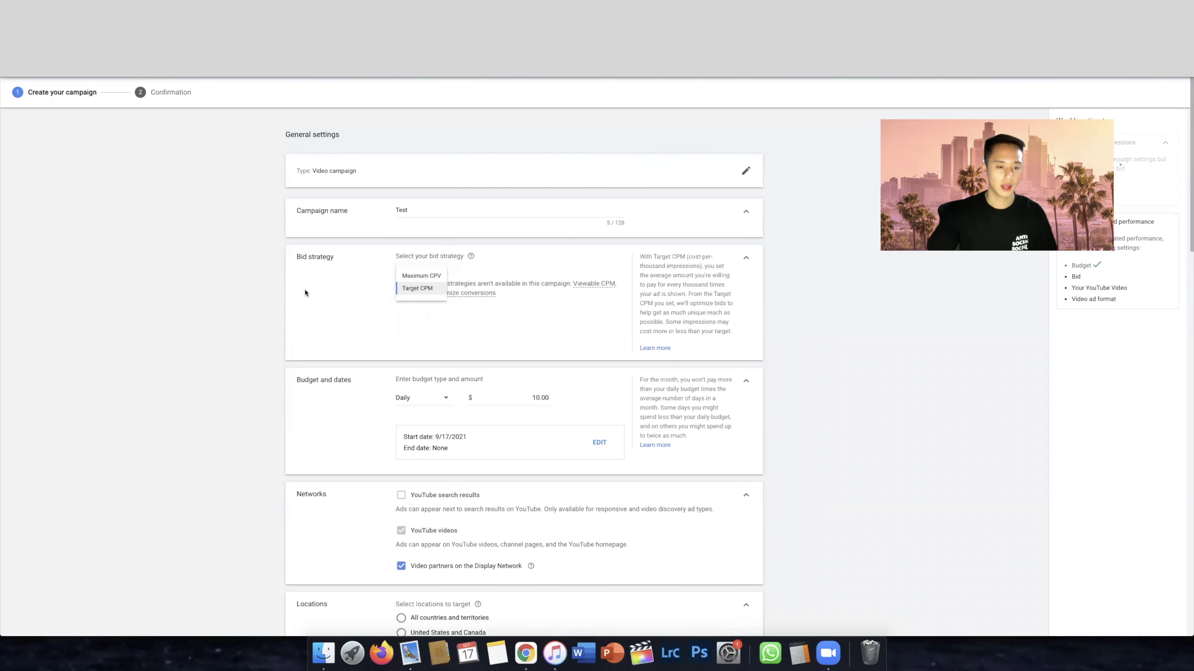
Set the bid strategy to Maximum CPV and read its description
triple_click(333, 257)
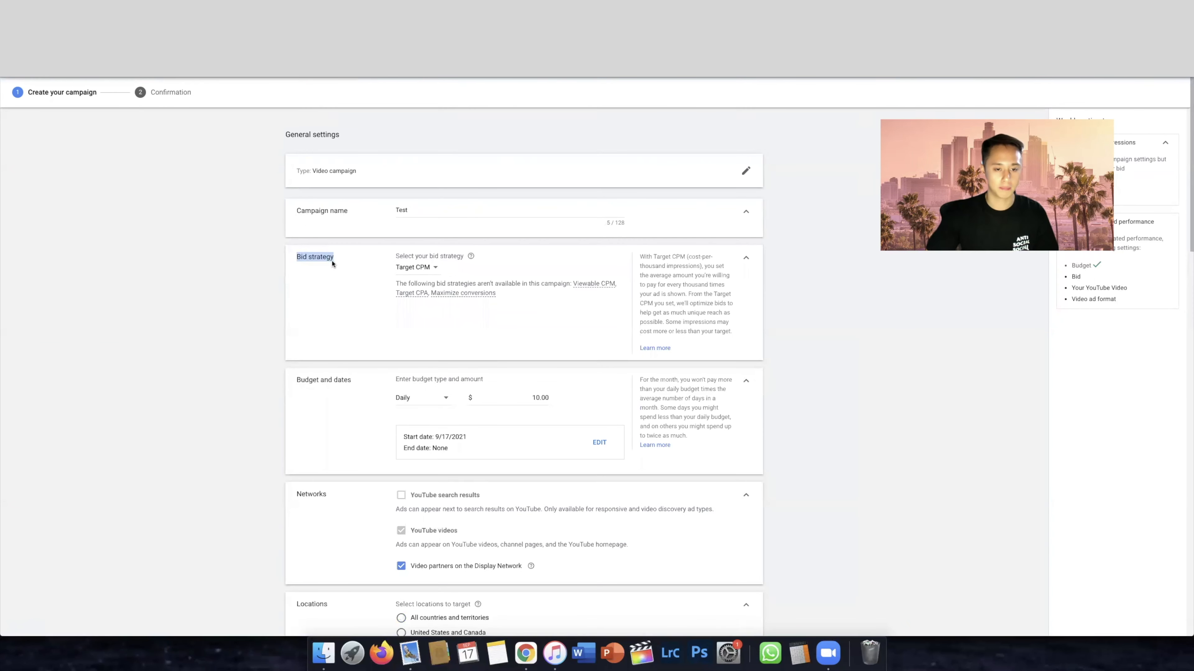
left_click(423, 267)
left_click(452, 279)
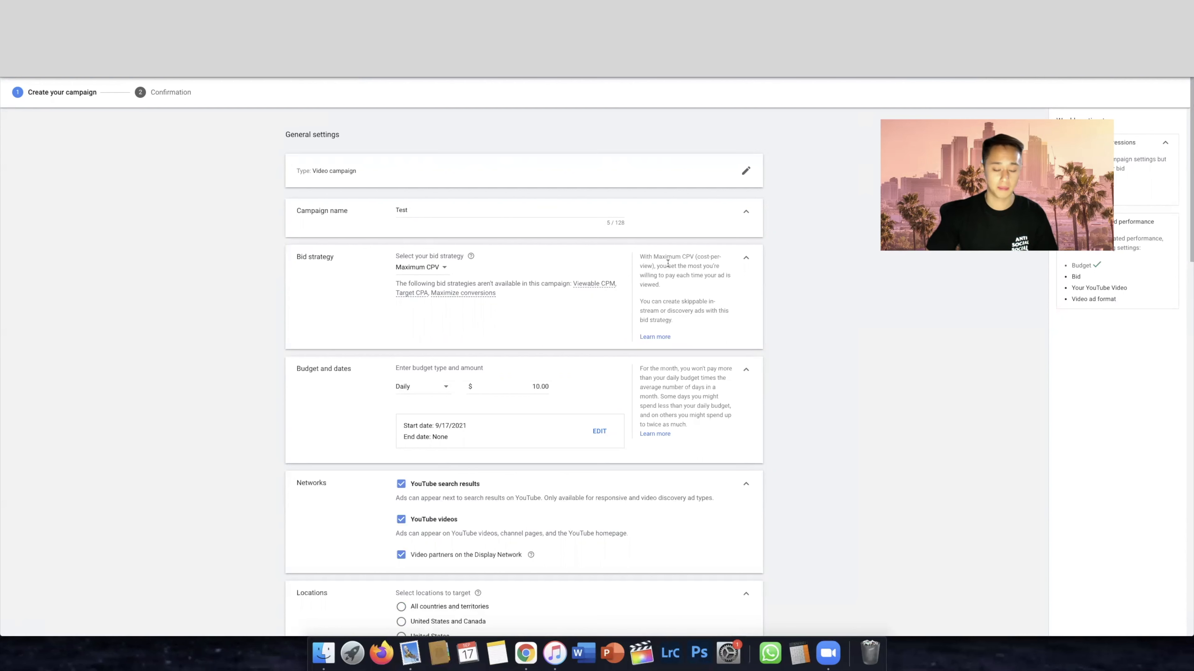
left_click_drag(647, 257, 720, 267)
left_click(732, 289)
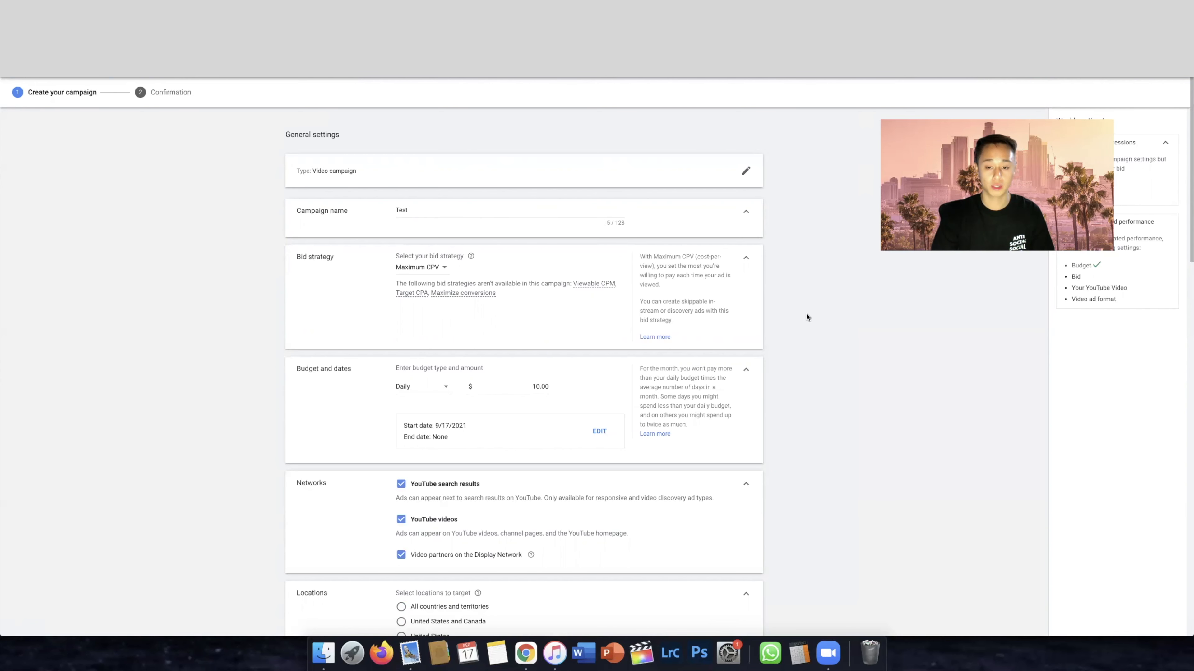
Try the Target CPM bid strategy and read how it optimizes bids
left_click(432, 267)
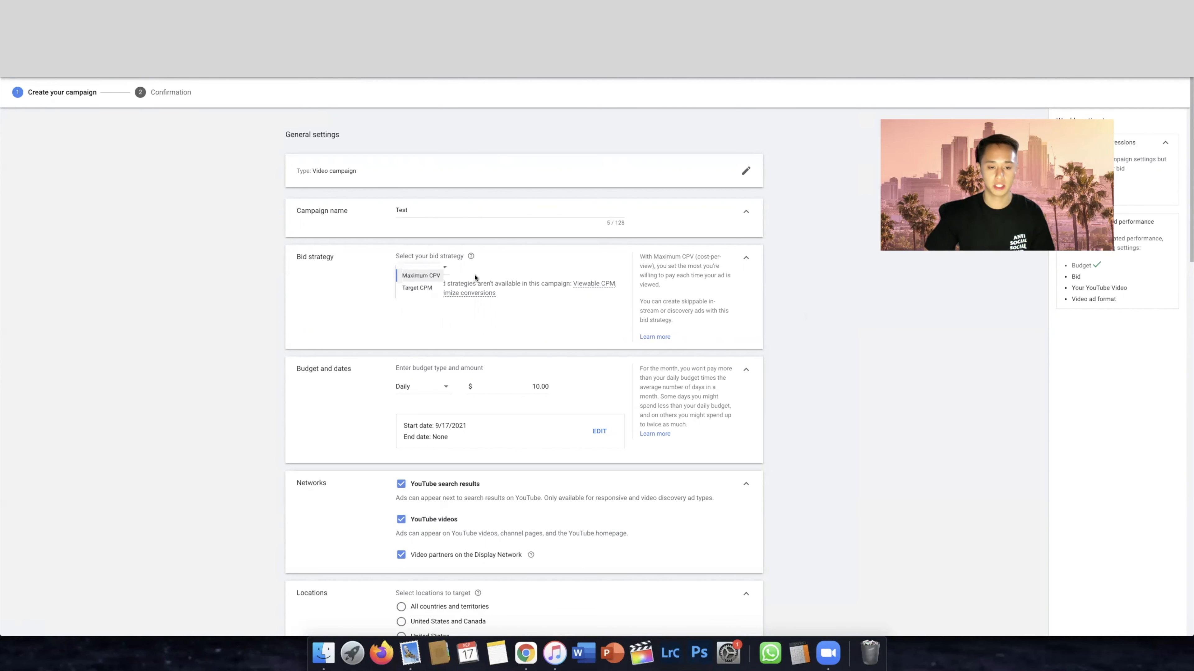
left_click(426, 299)
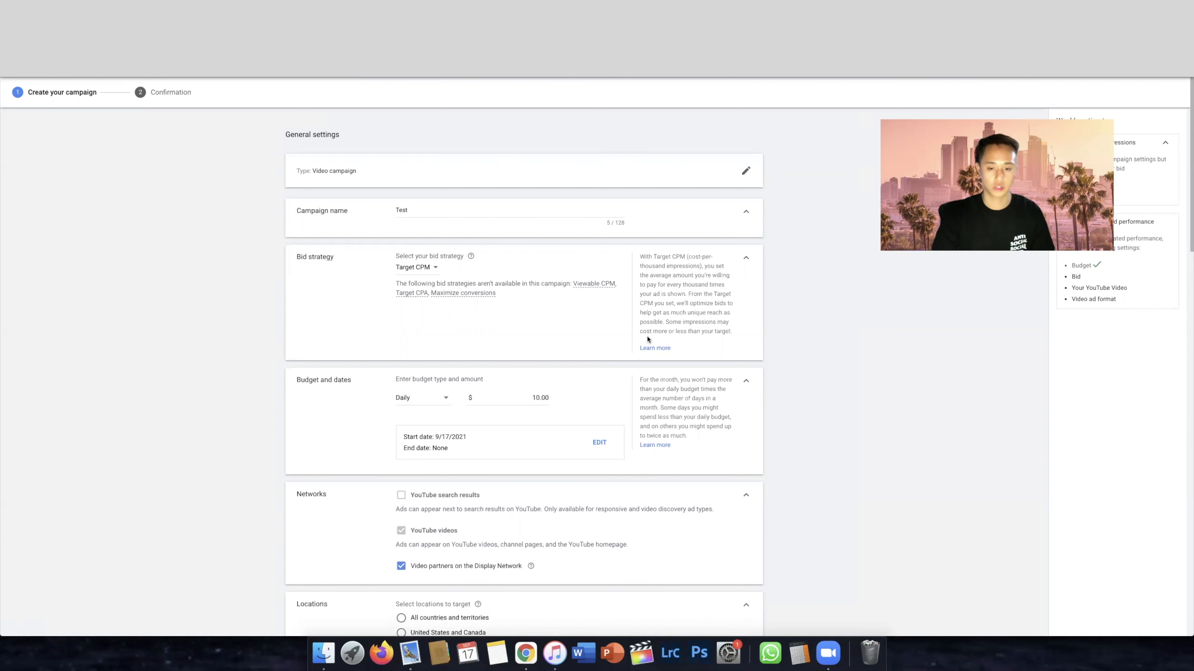
left_click_drag(668, 325, 743, 337)
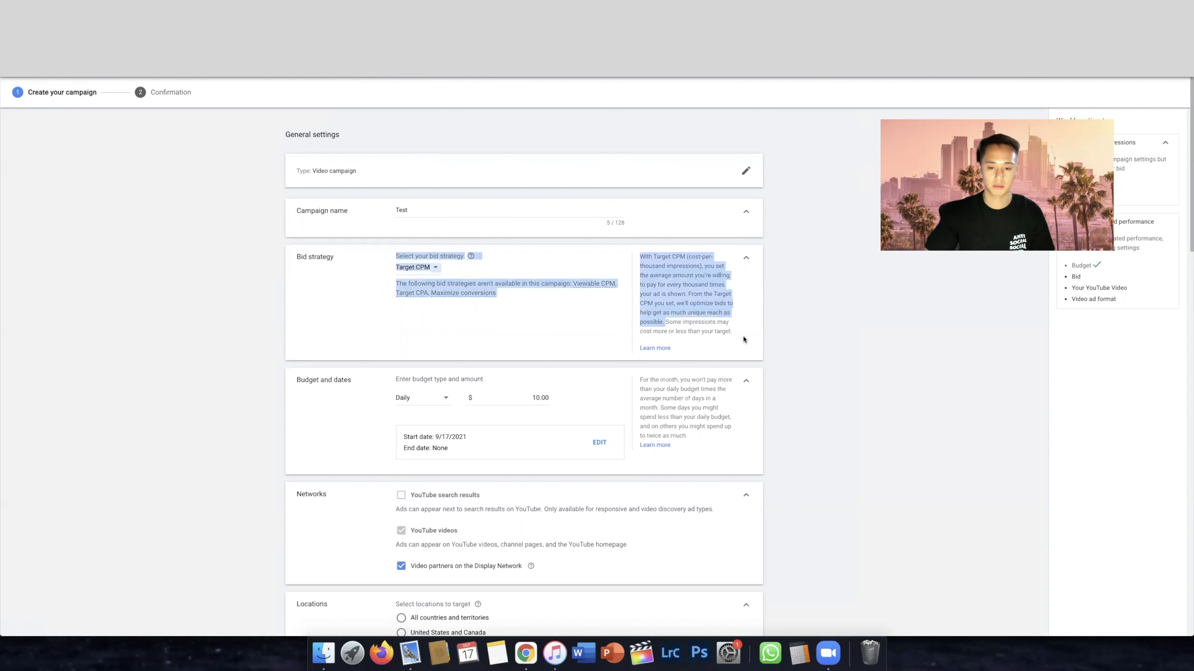
left_click(778, 340)
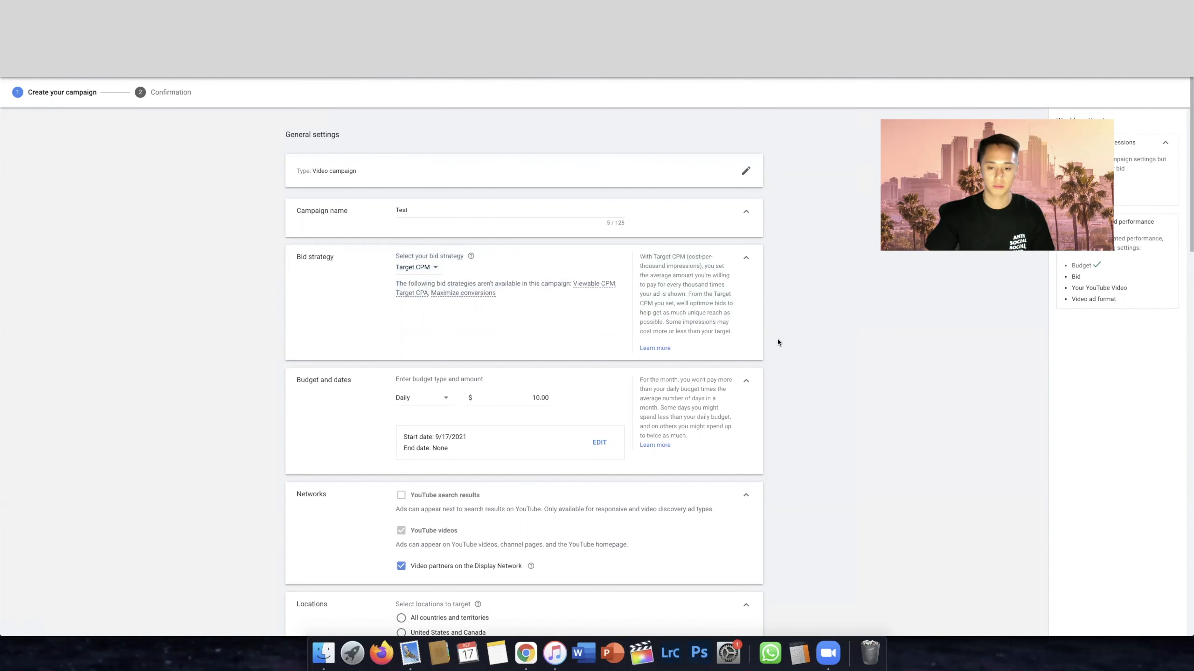
Switch the bid strategy back to Maximum CPV
left_click(424, 269)
left_click(425, 276)
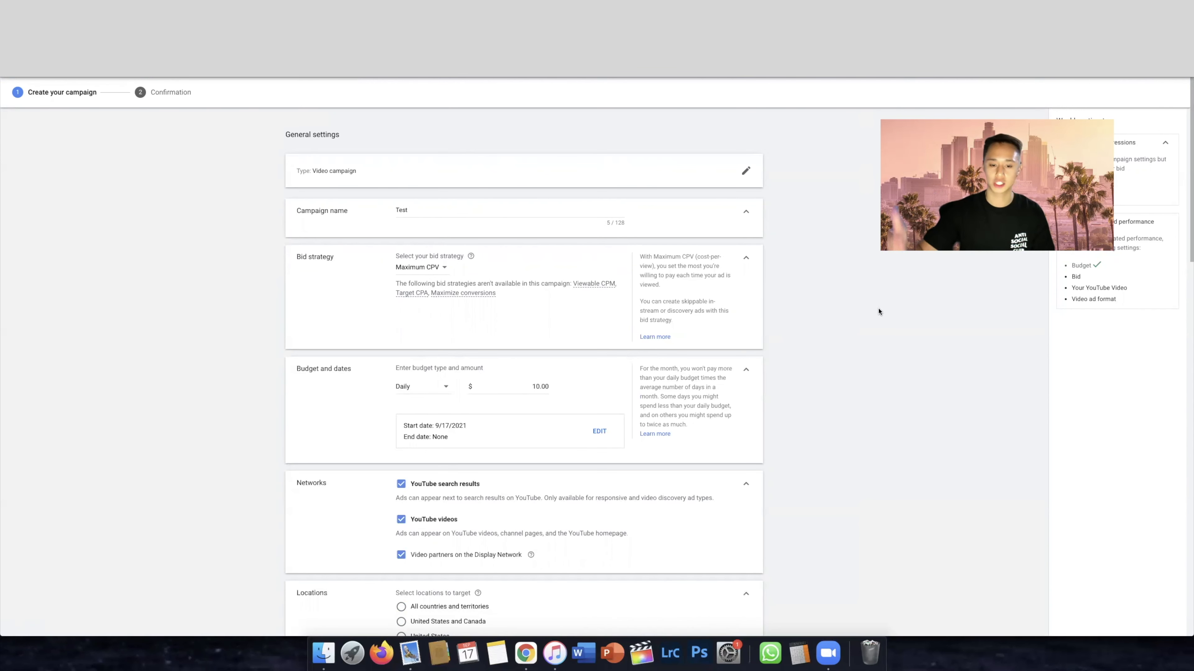
scroll(406, 361, "down", 6)
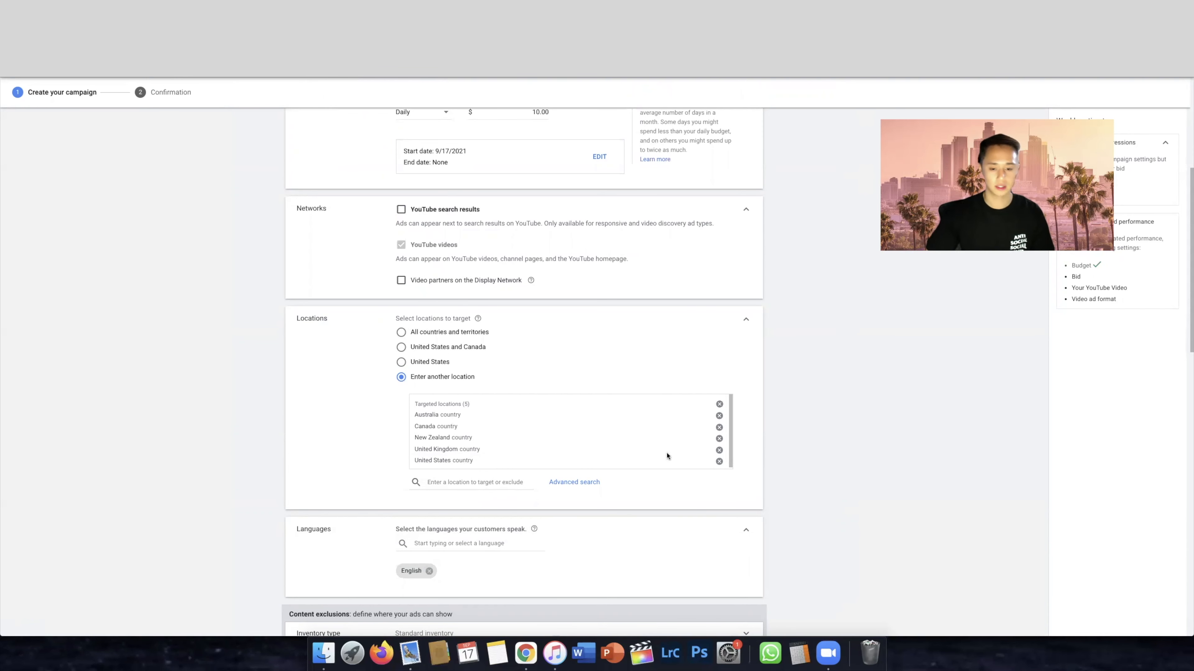
Try targeting a 20 mi radius around Los Angeles, CA through the advanced location search
left_click(574, 482)
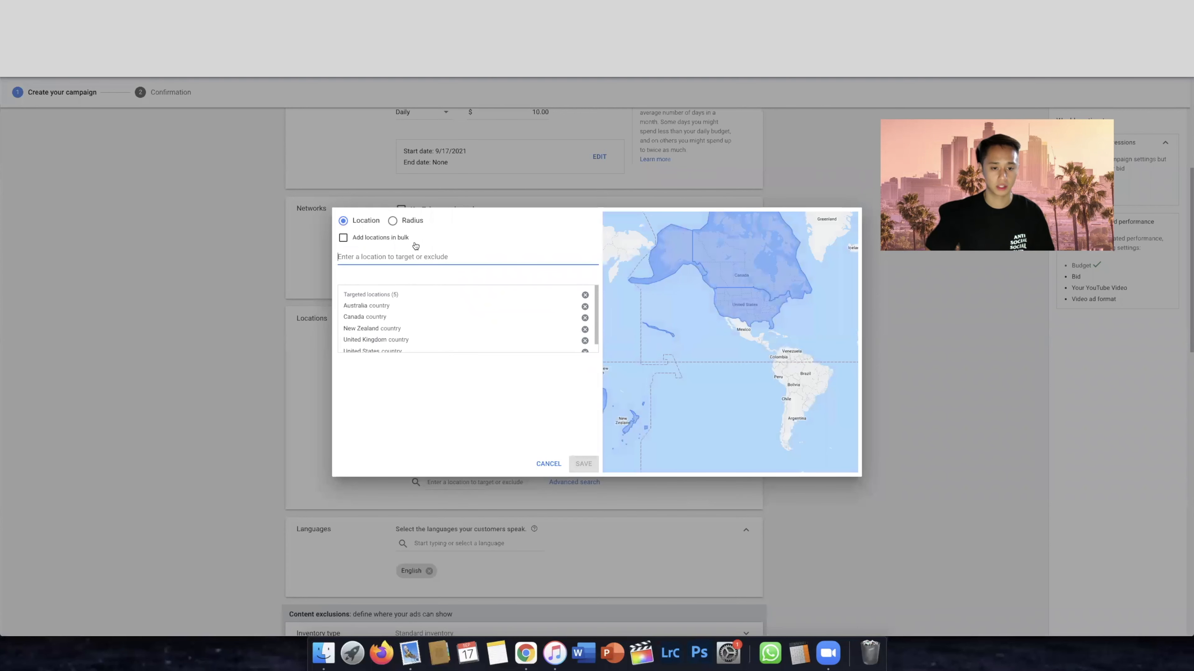
left_click(412, 221)
type("l")
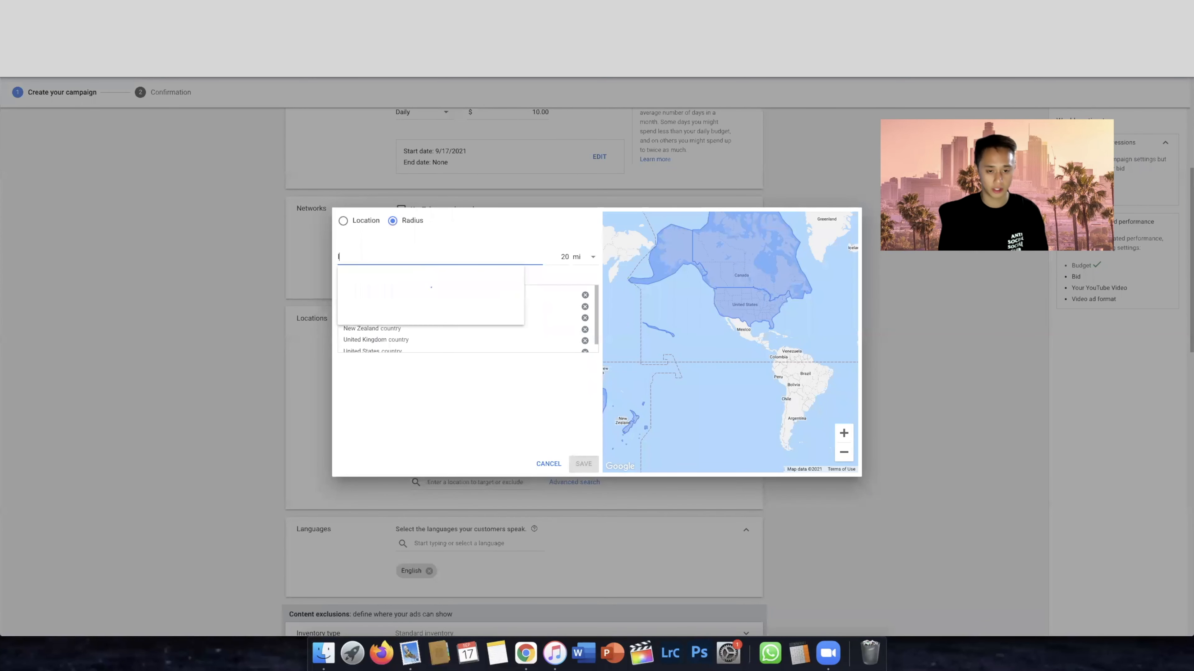
type("os angeles")
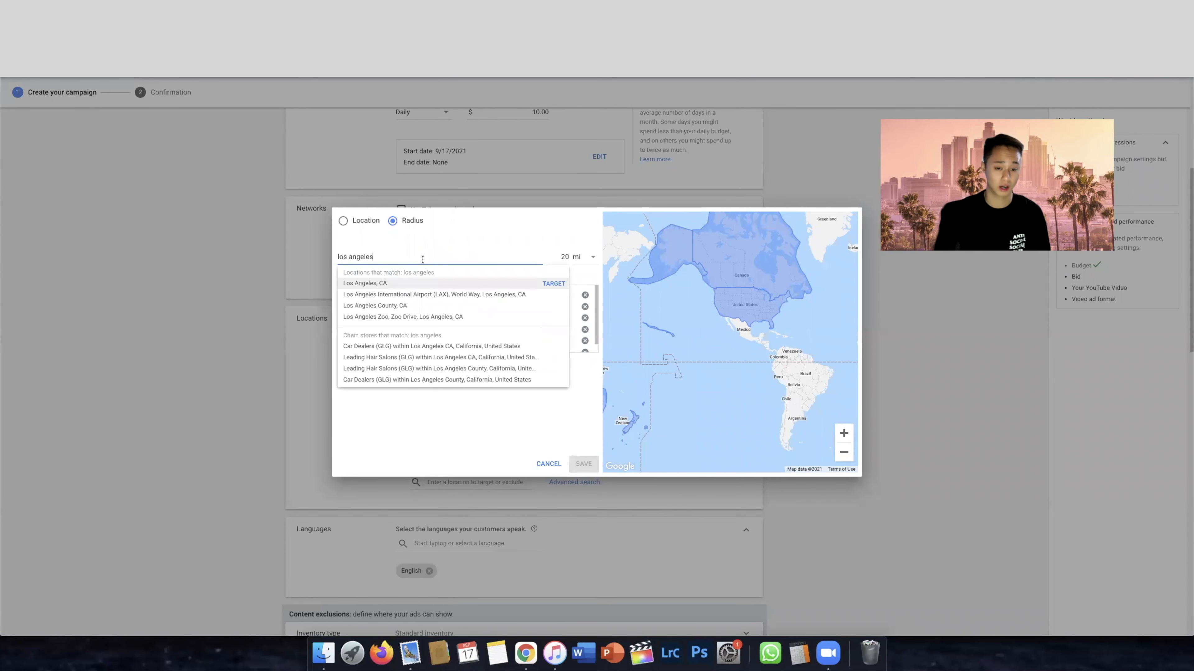
left_click(554, 284)
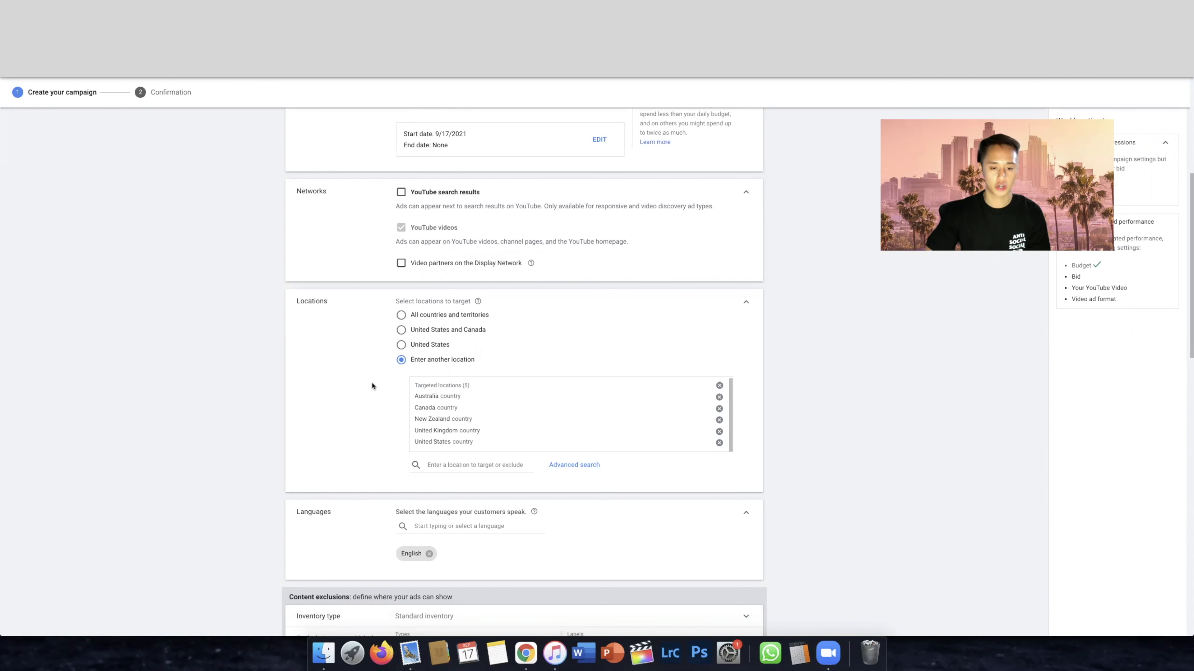
Review the Expanded, Standard and Limited inventory types in the content exclusions, leaving Standard inventory selected
scroll(512, 400, "down", 5)
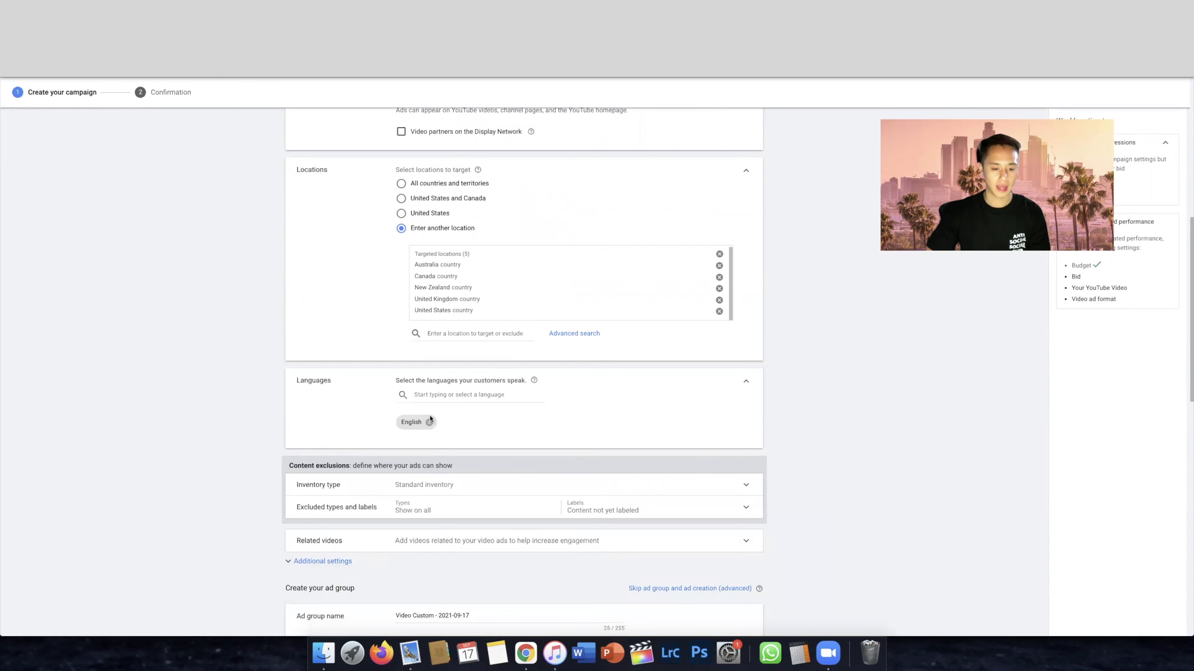
scroll(446, 396, "down", 3)
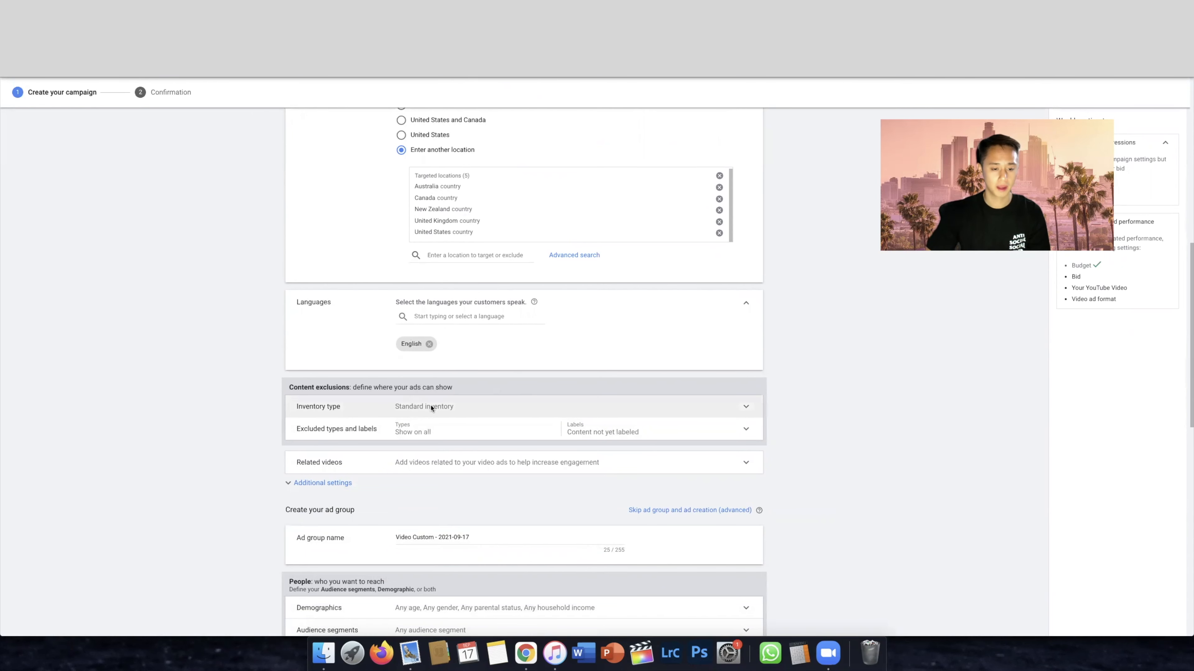
left_click(503, 408)
scroll(499, 411, "down", 3)
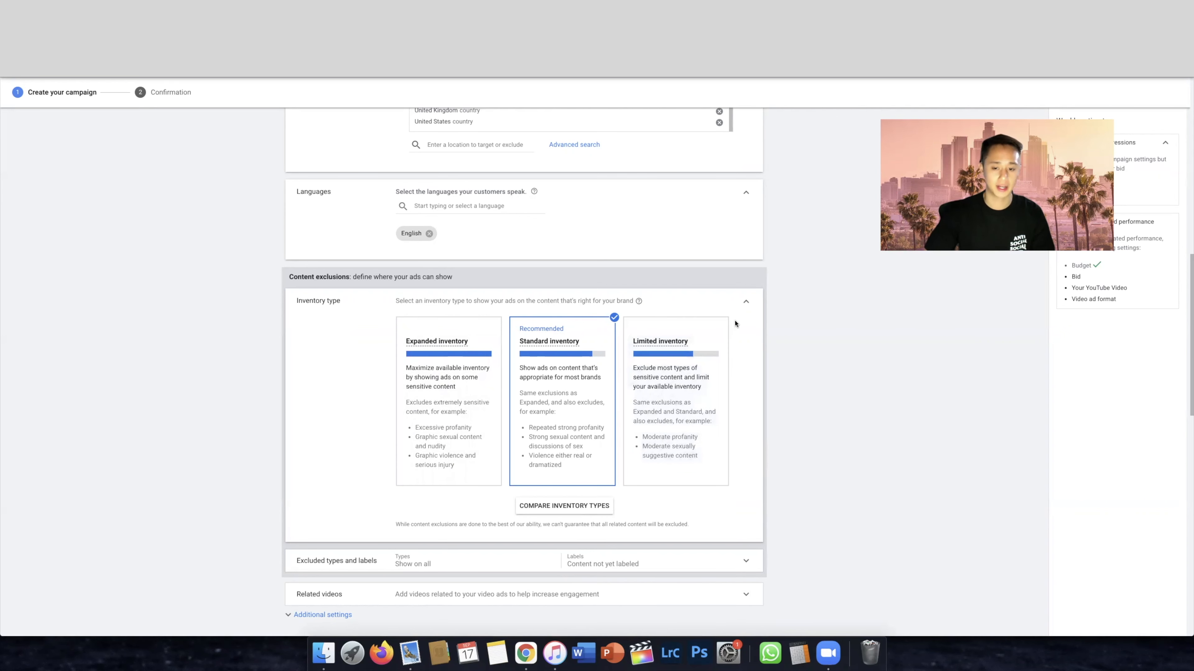
left_click(746, 302)
Exclude live streaming videos in the excluded types and labels of the content exclusions
left_click(301, 321)
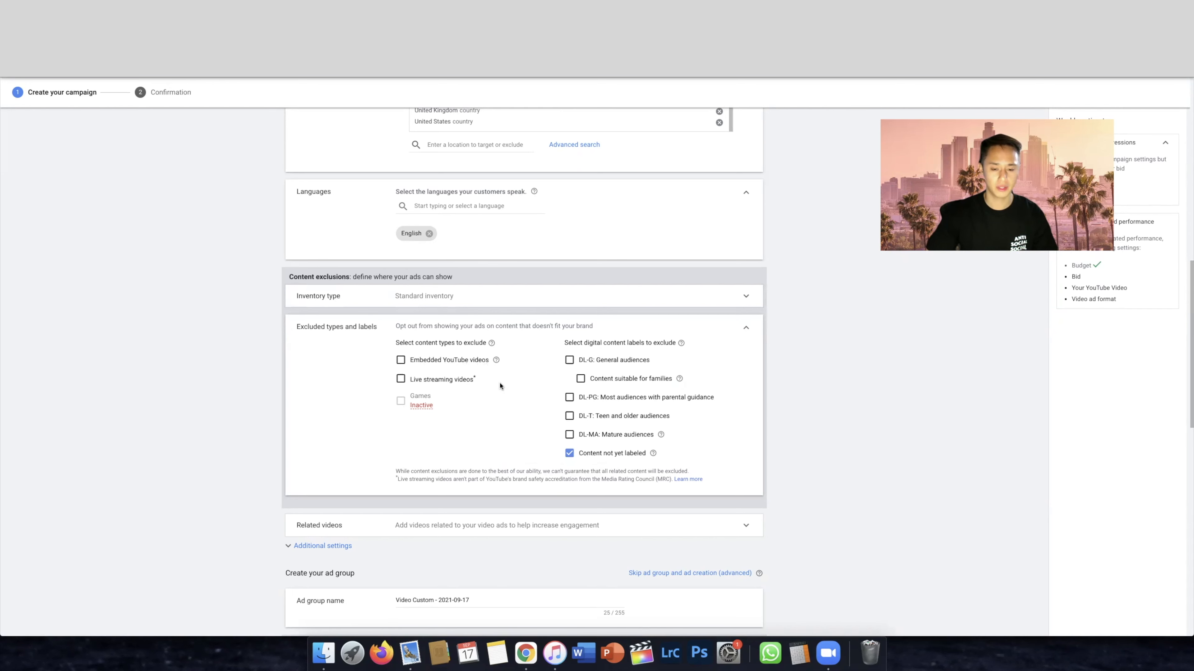
left_click(401, 383)
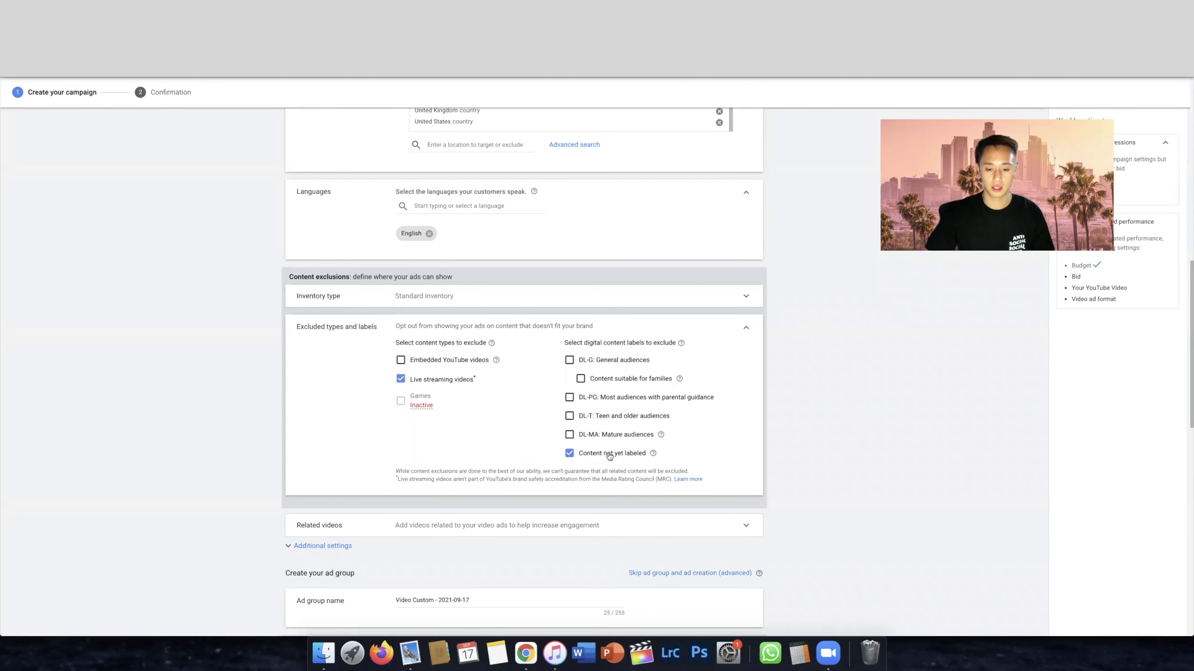
scroll(525, 442, "down", 2)
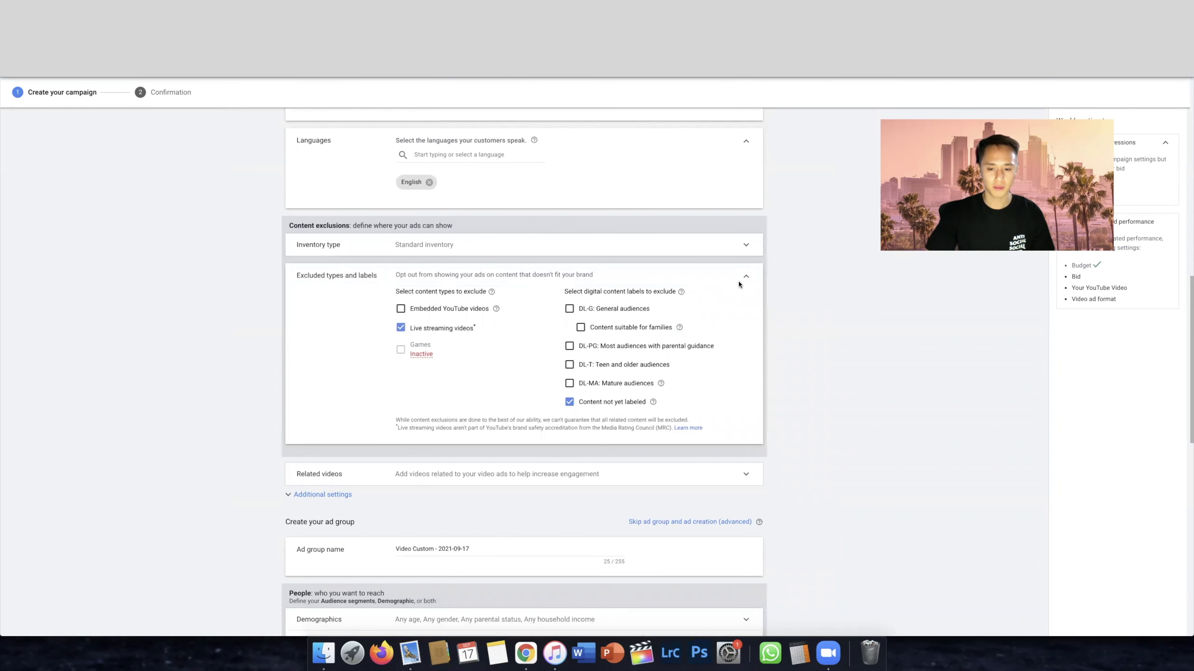
left_click(745, 277)
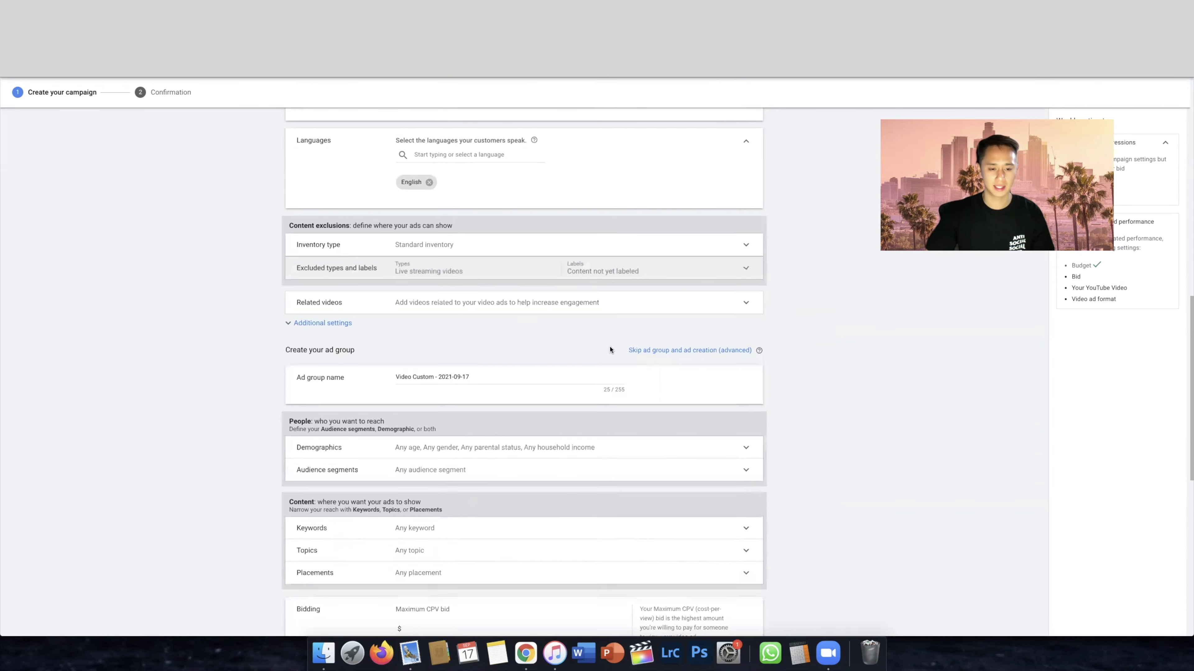
Examine the related videos option and the conversions choices in the campaign's additional settings
left_click(484, 302)
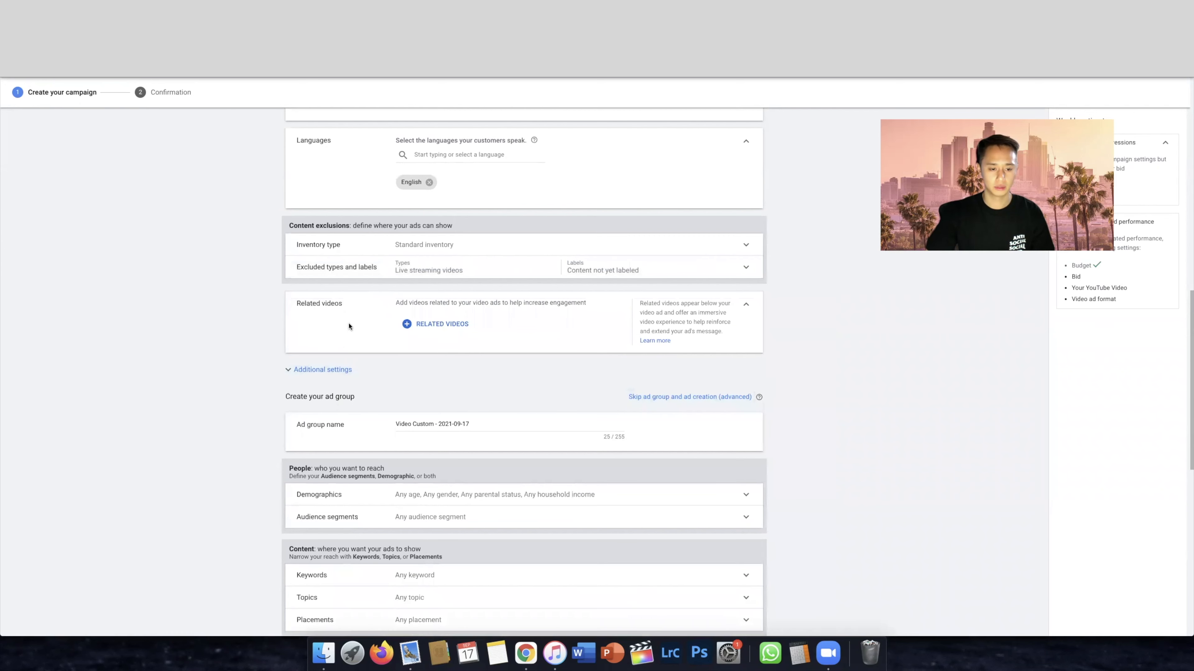
left_click(336, 369)
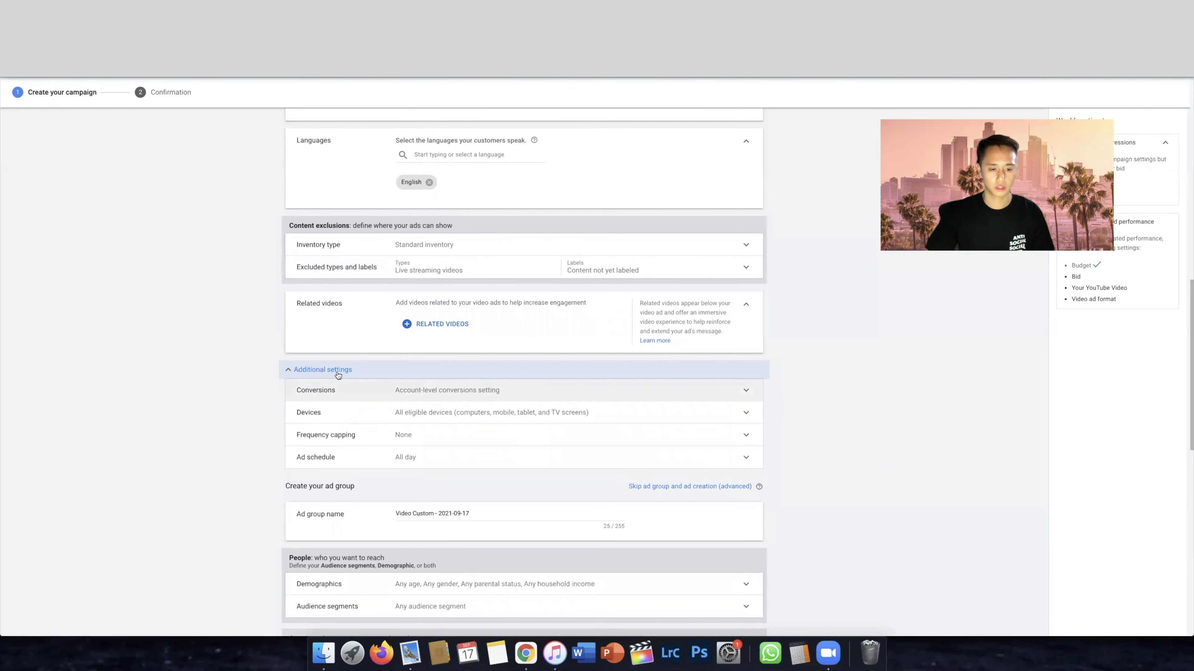
left_click(498, 390)
scroll(425, 388, "down", 1)
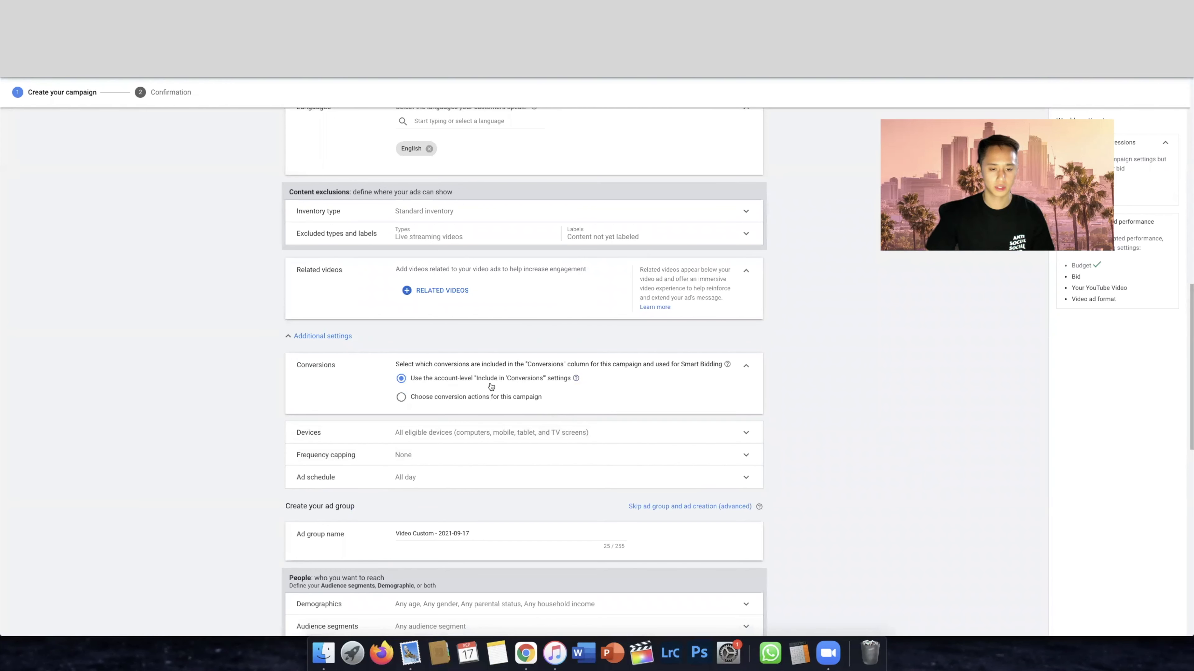
scroll(639, 381, "down", 2)
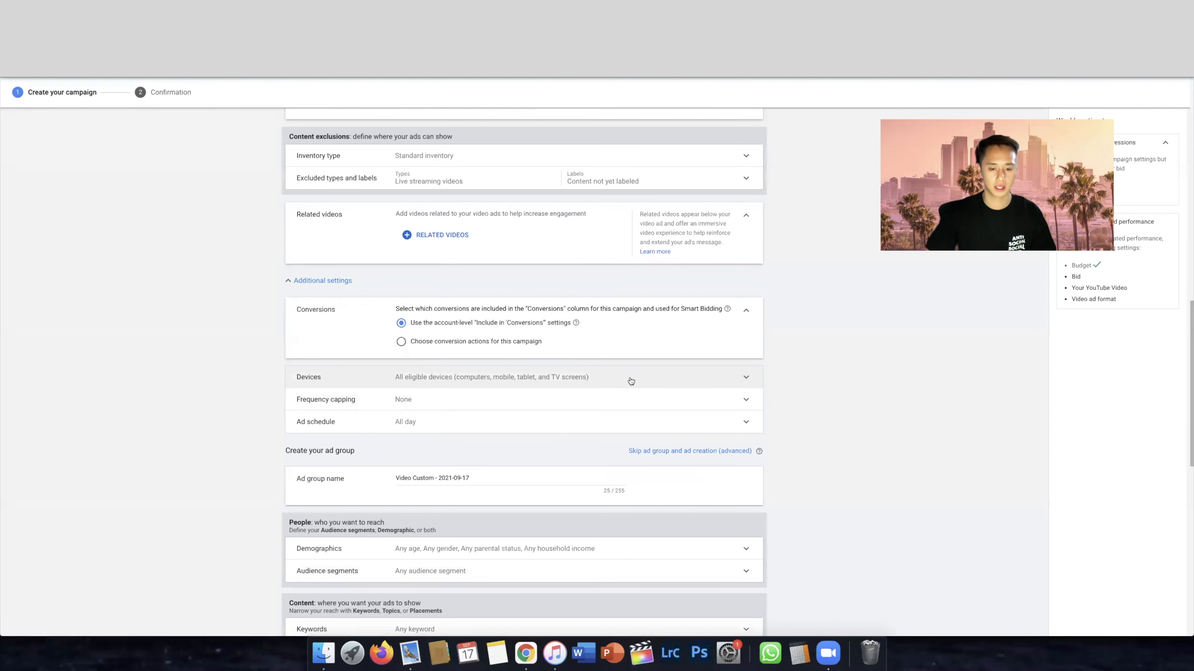
Set specific device targeting for computers, mobile phones and tablets, excluding TV screens
left_click(626, 381)
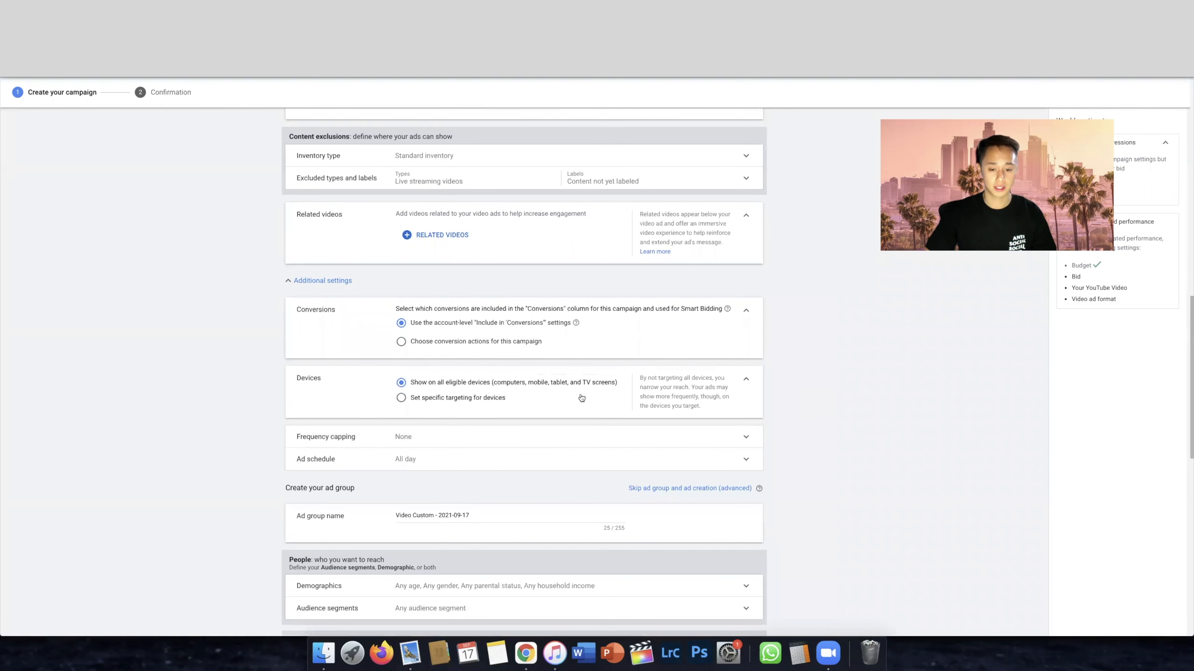
left_click(474, 401)
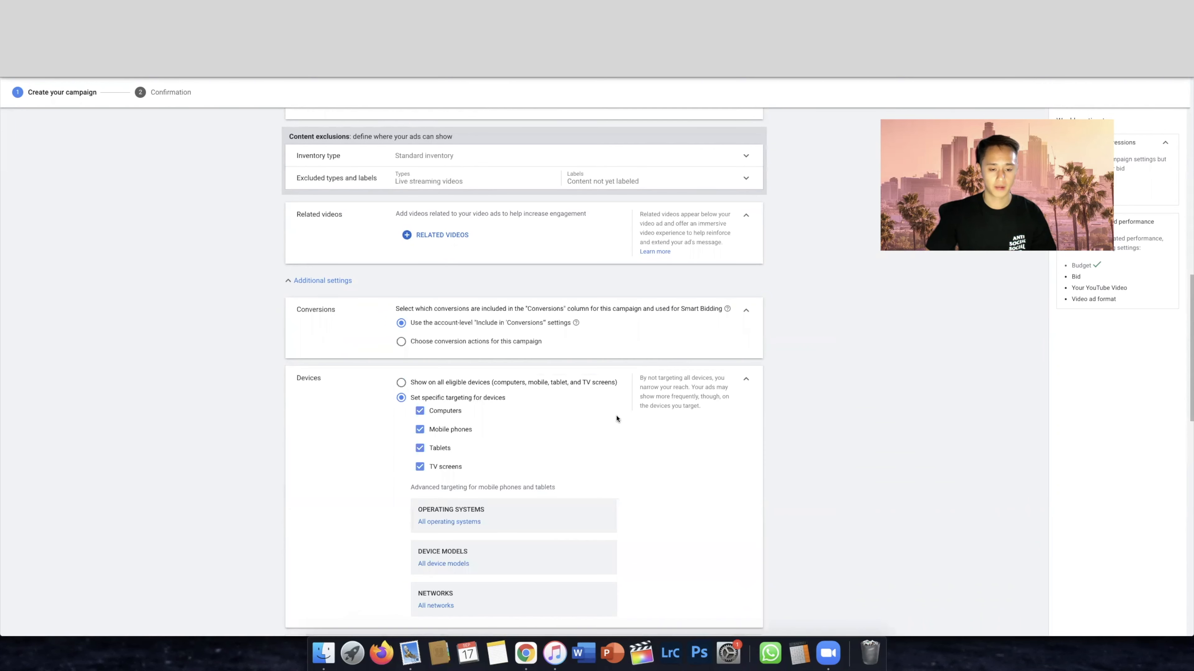
scroll(617, 418, "down", 2)
scroll(655, 418, "down", 2)
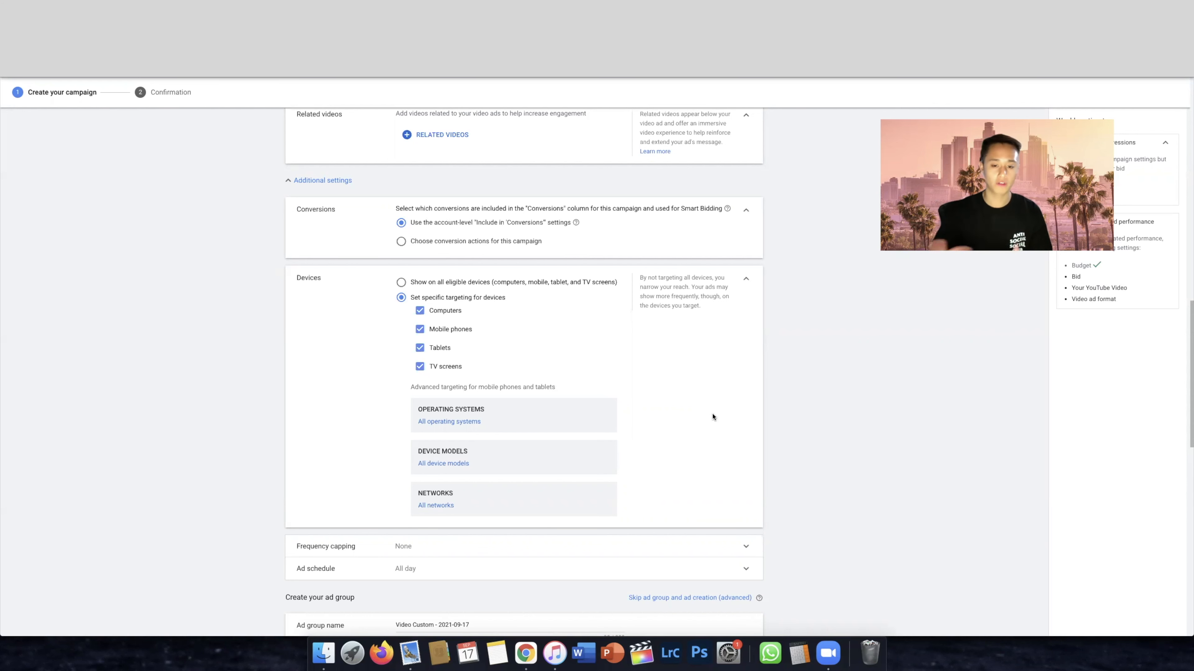
left_click(446, 368)
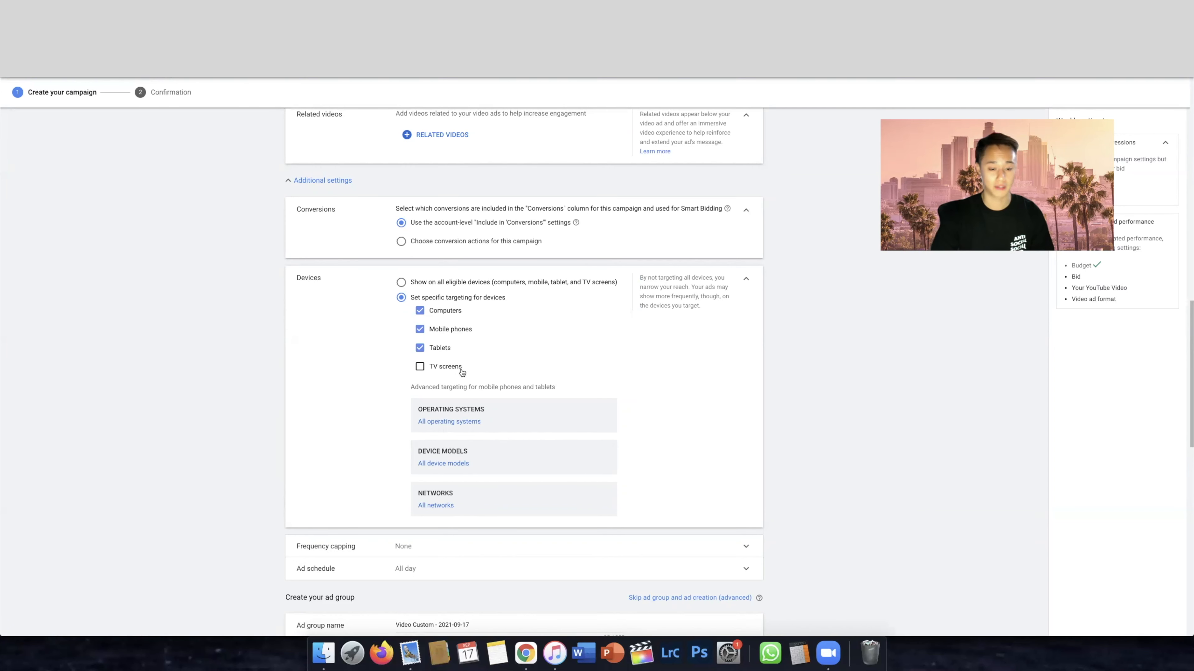
scroll(504, 353, "down", 4)
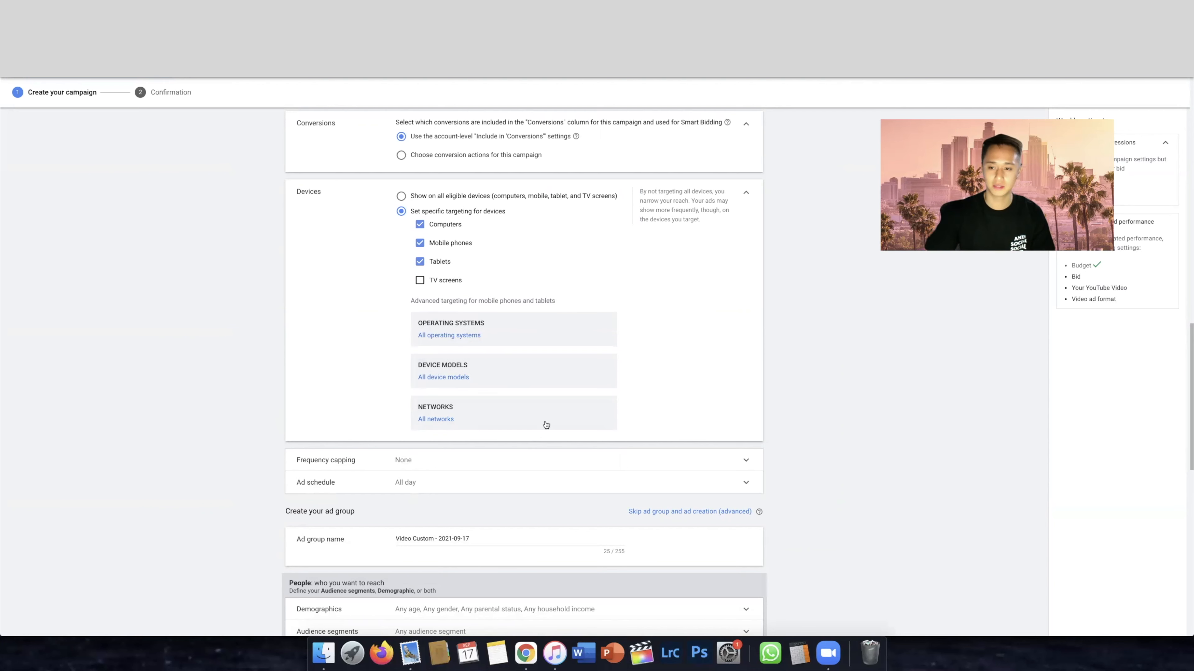
left_click(746, 193)
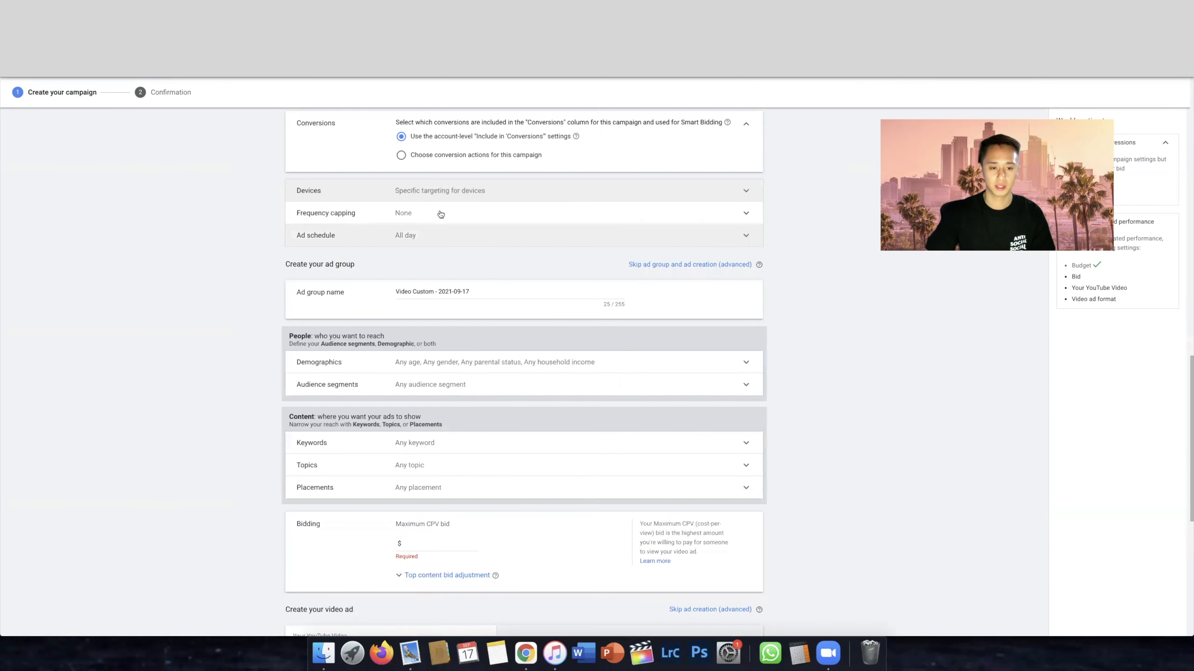
Enable the impression frequency cap in frequency capping and set it to 2 impressions per day
left_click(458, 215)
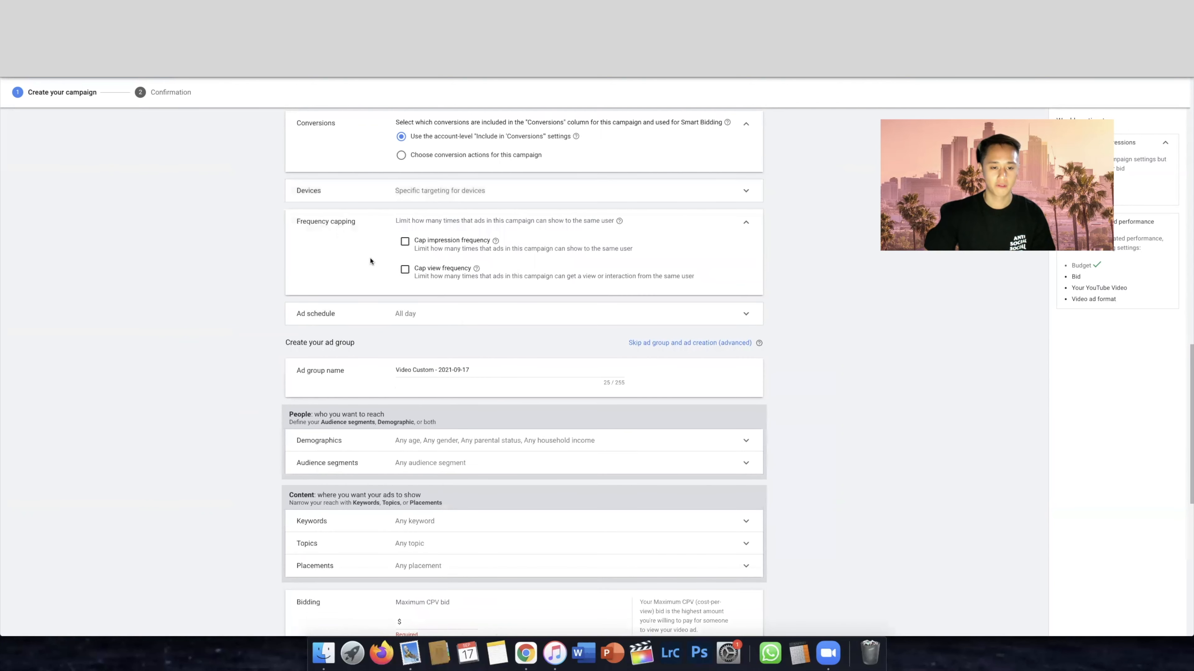
left_click(410, 244)
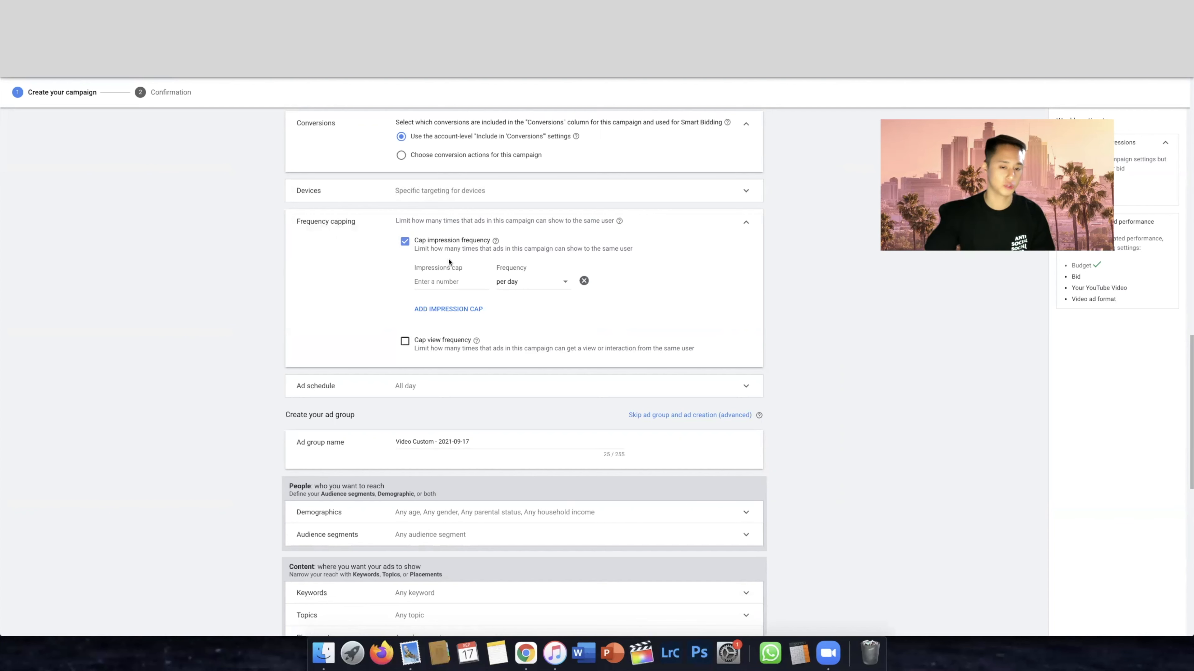
left_click(447, 282)
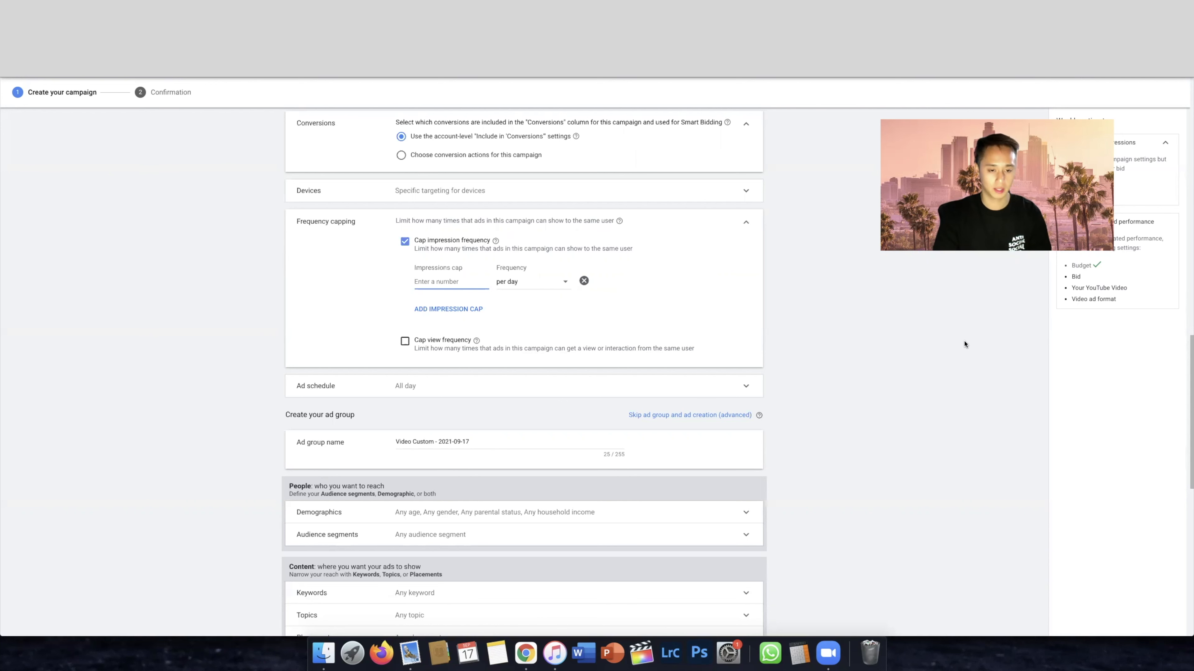
type("2")
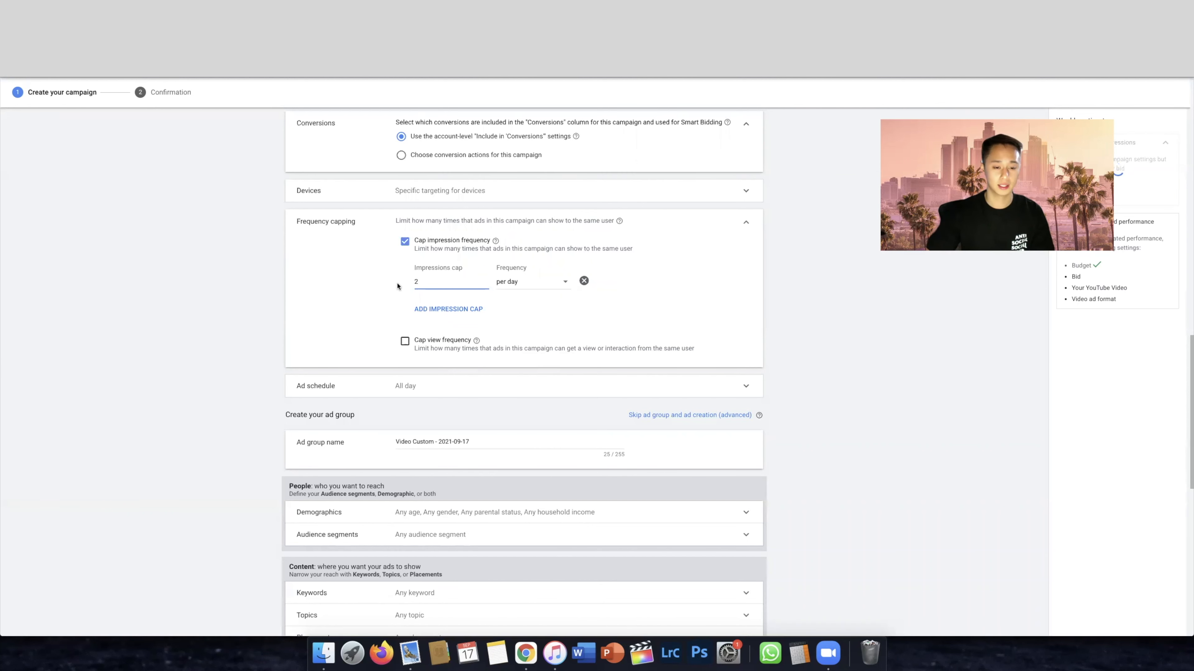
left_click(357, 282)
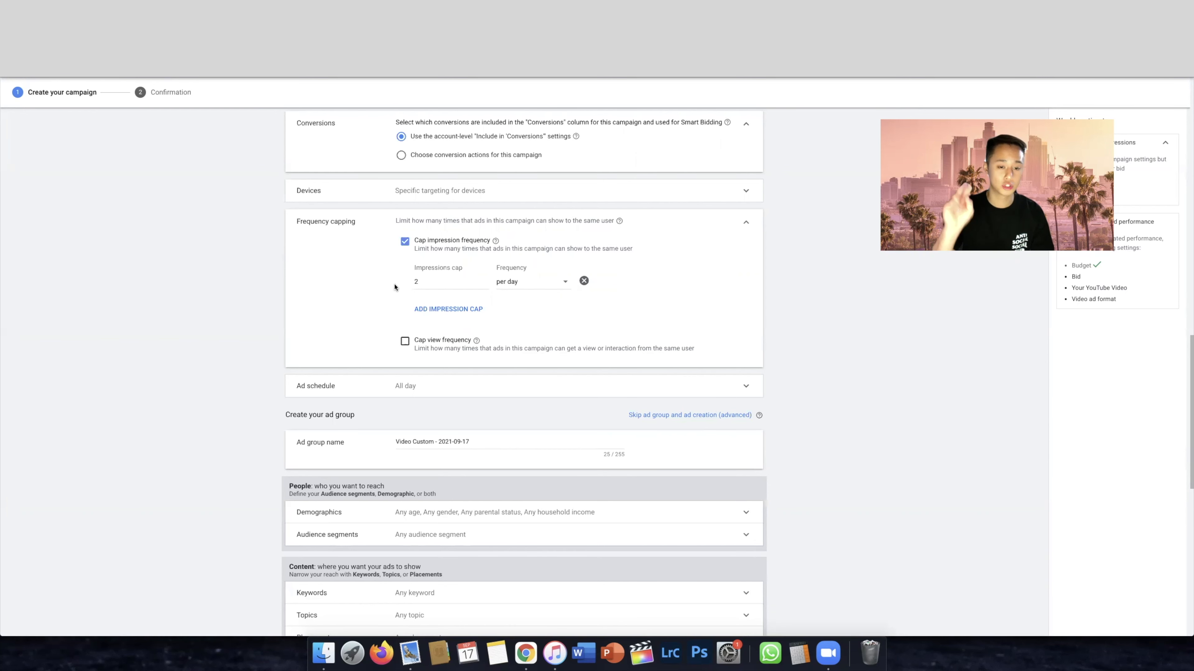
Check the available frequency periods for the impression cap and set the cap to 4 impressions per day
left_click(547, 286)
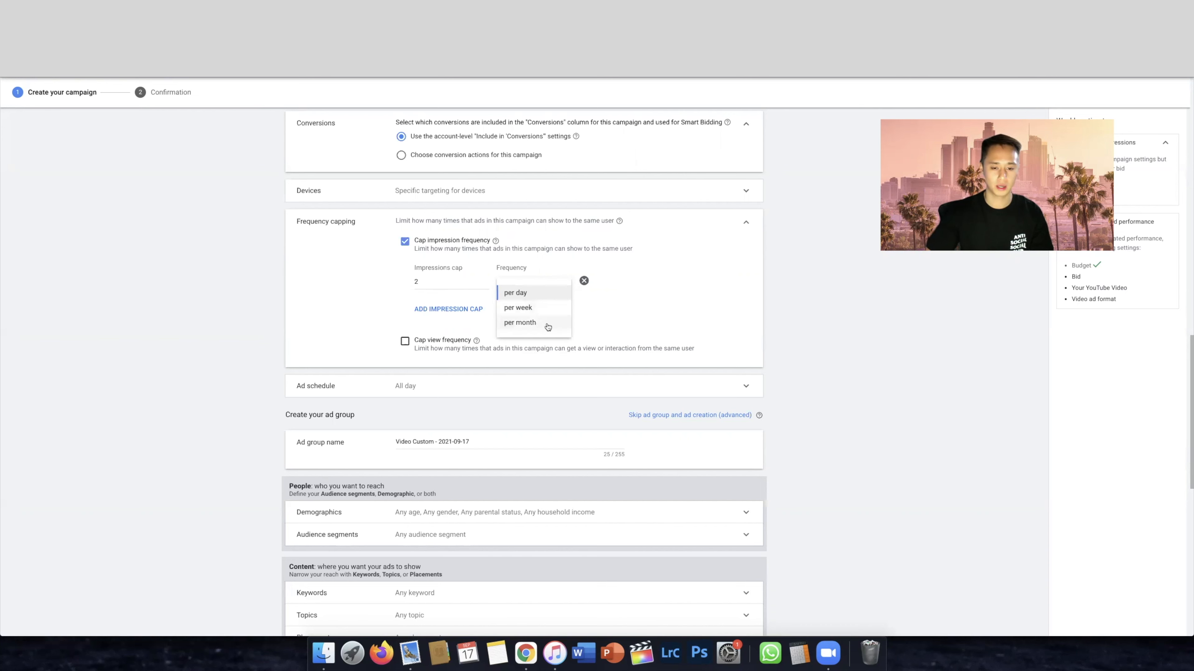
left_click(815, 320)
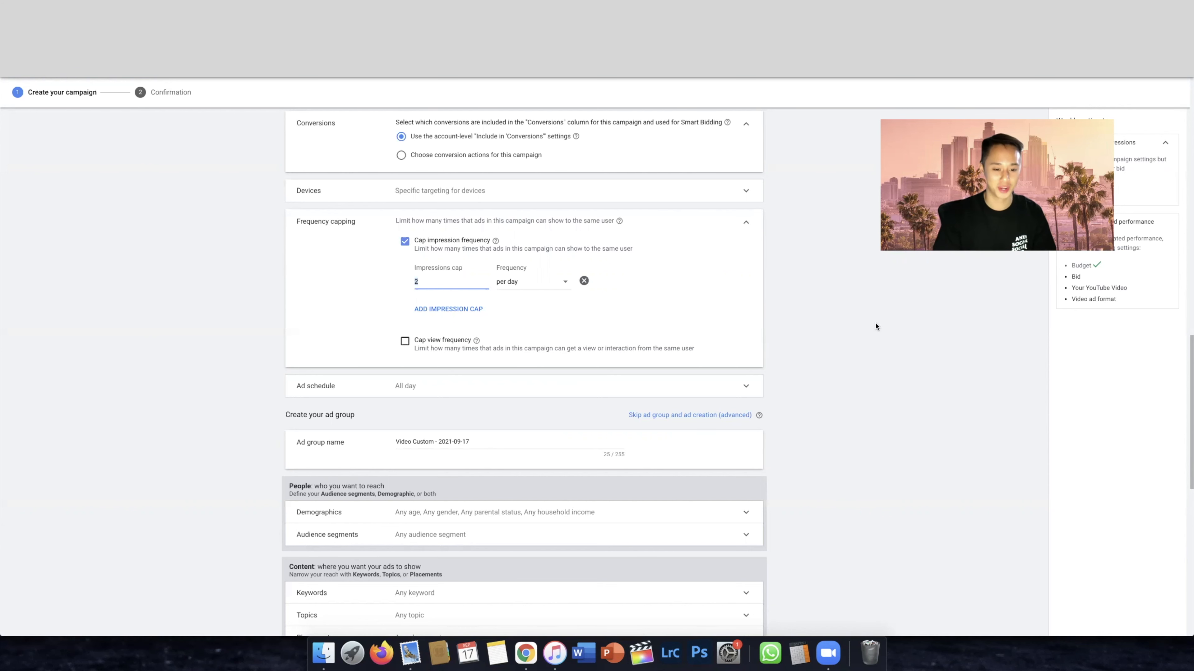
type("4")
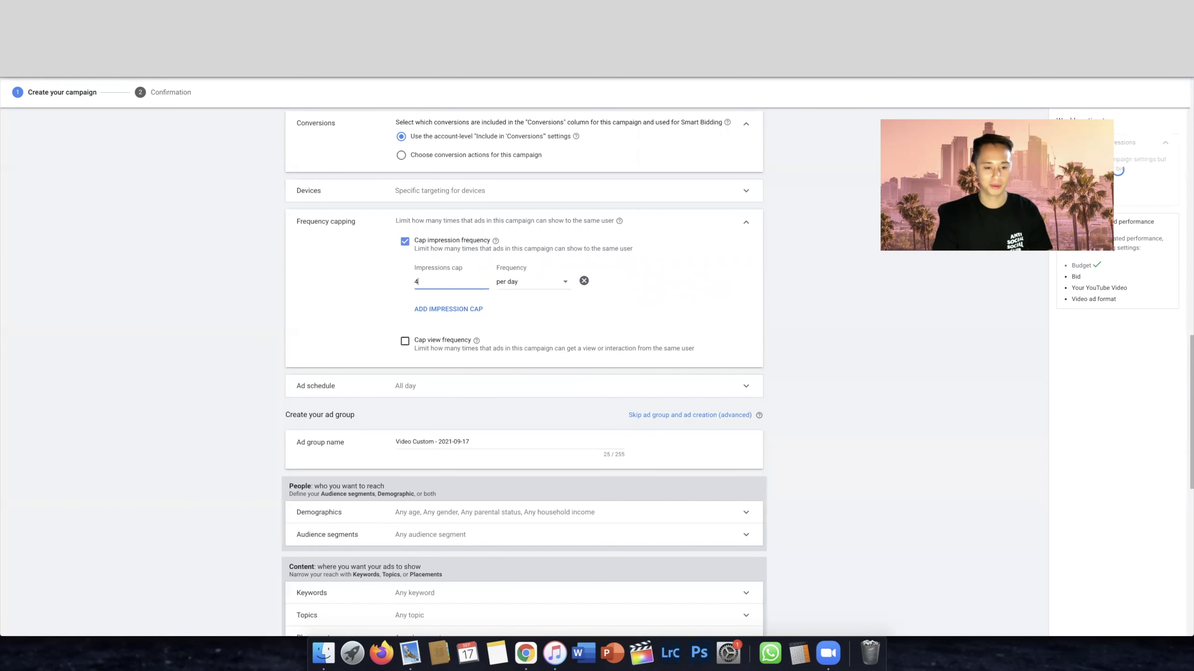
left_click(520, 284)
left_click(816, 323)
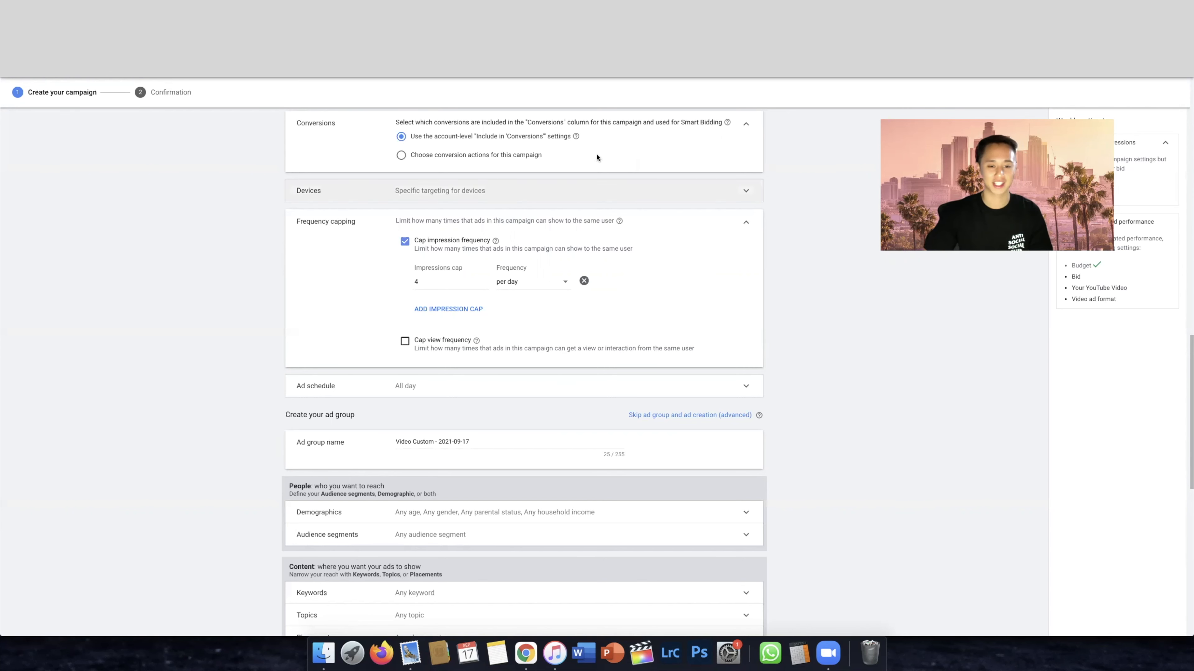
Enable the view frequency cap and set it to 2 views per day
left_click(405, 341)
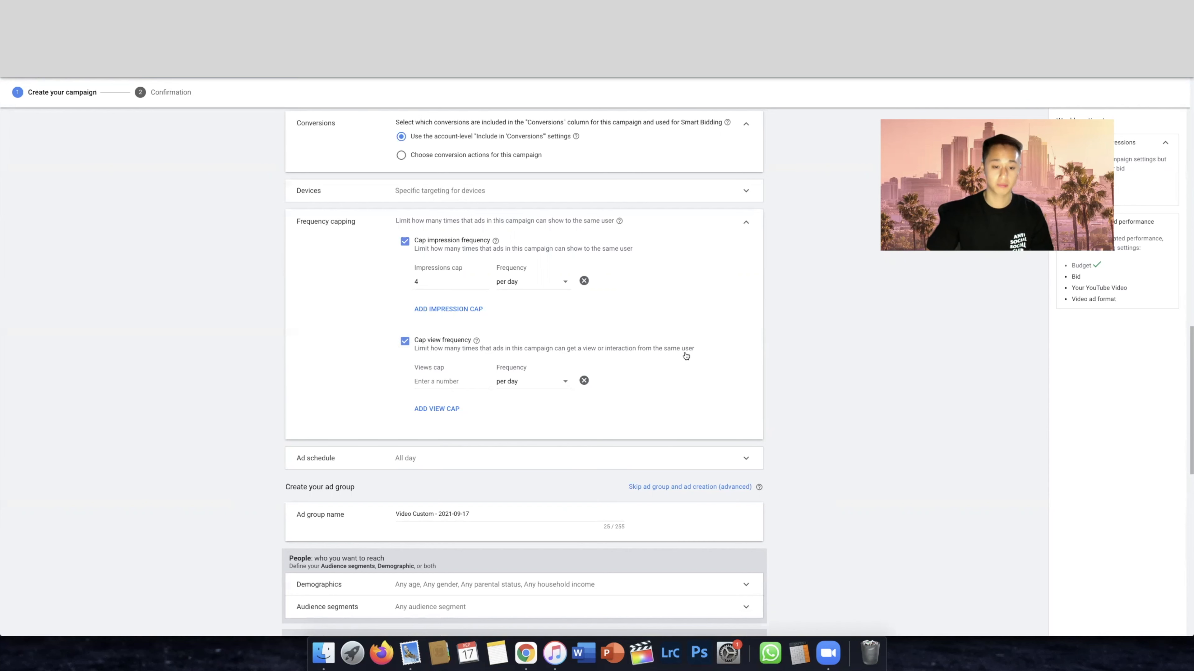
left_click(437, 381)
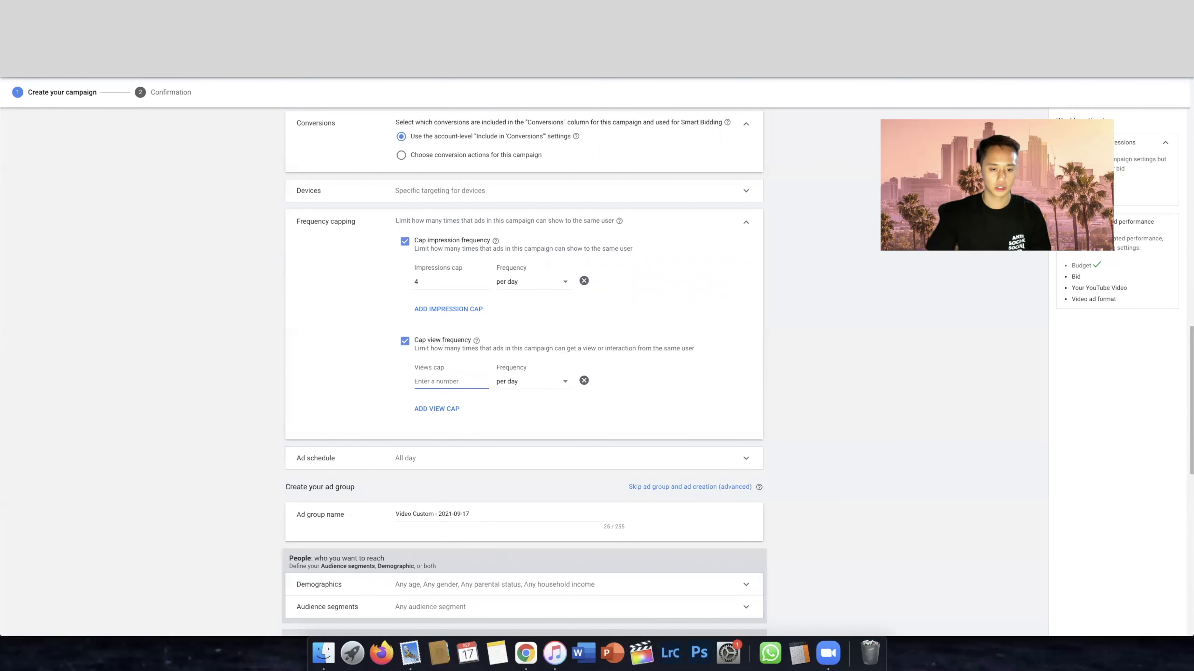
type("2")
left_click(665, 399)
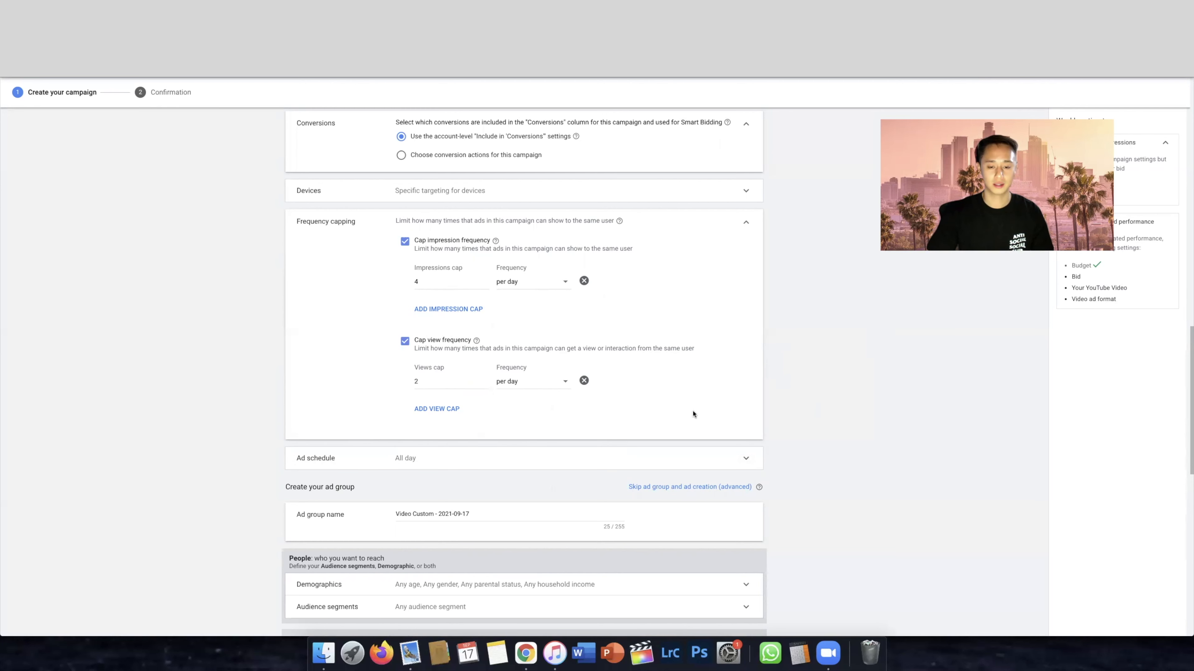
Open the ad schedule settings, try the Mondays - Fridays option and set the schedule back to All days
left_click(536, 461)
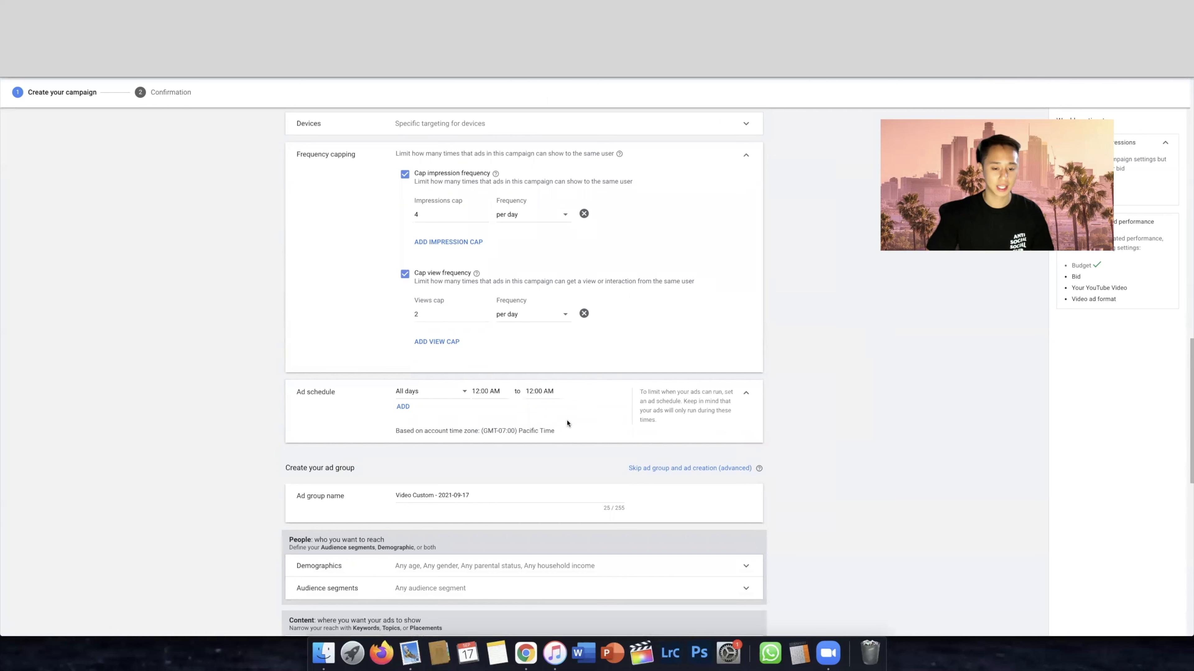
left_click(439, 395)
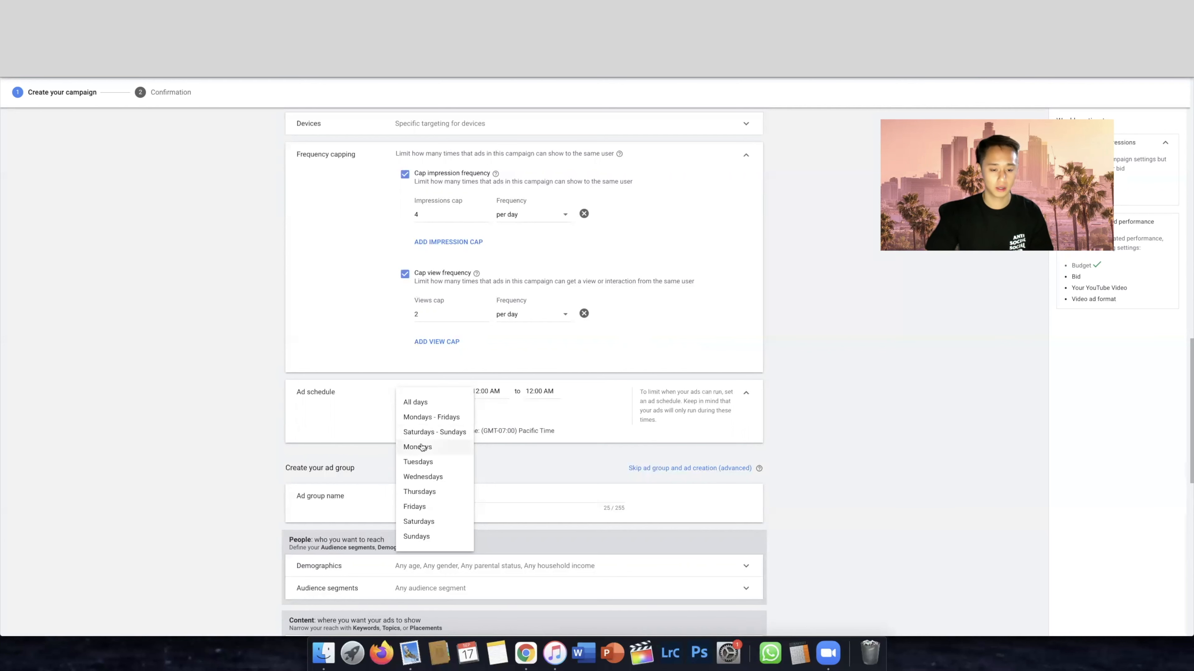
left_click(429, 418)
left_click(426, 395)
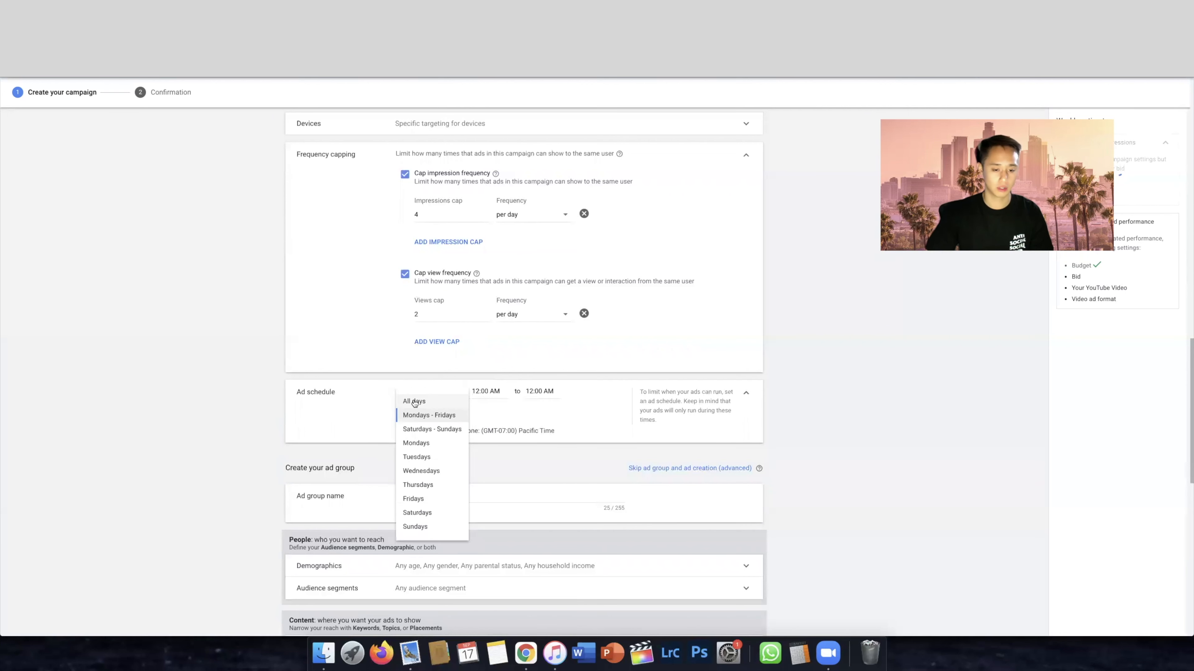
left_click(425, 400)
Set the ad schedule hours to run from 8:00 AM to 10:00 PM
left_click(479, 391)
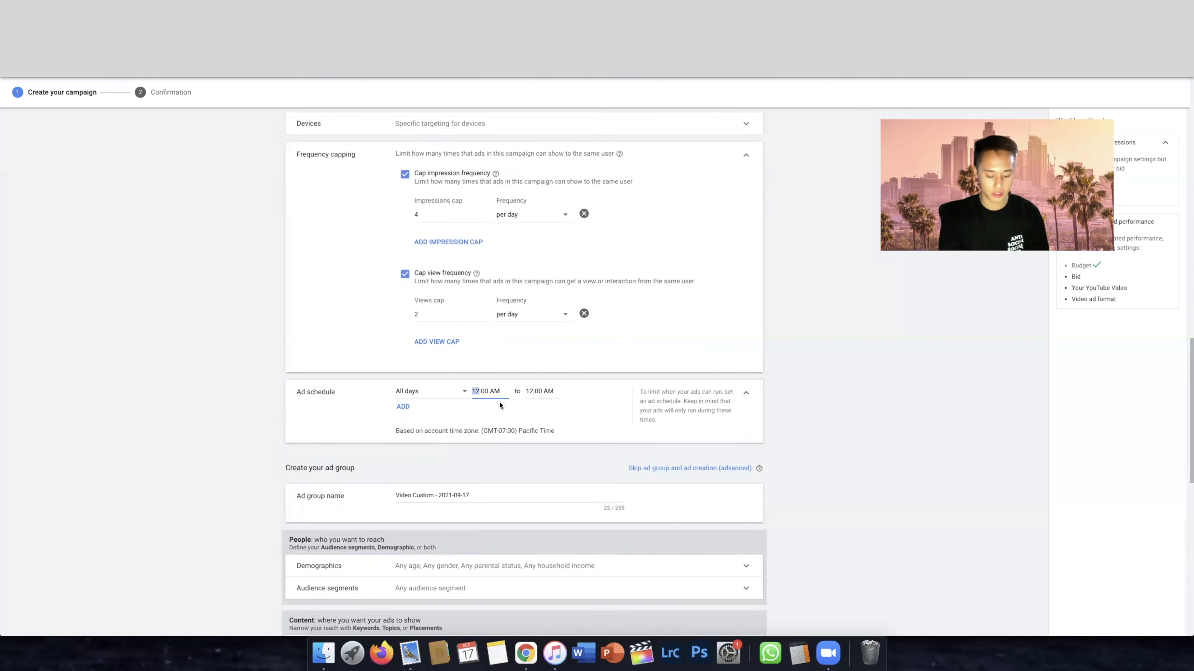
type("8")
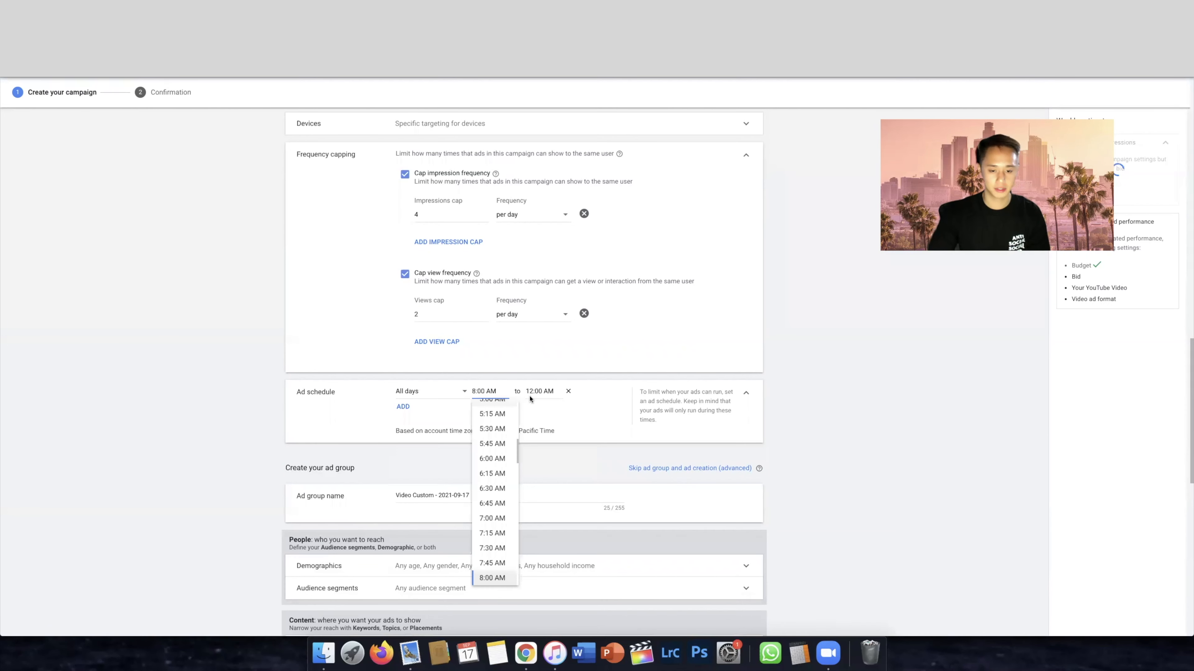
left_click(535, 390)
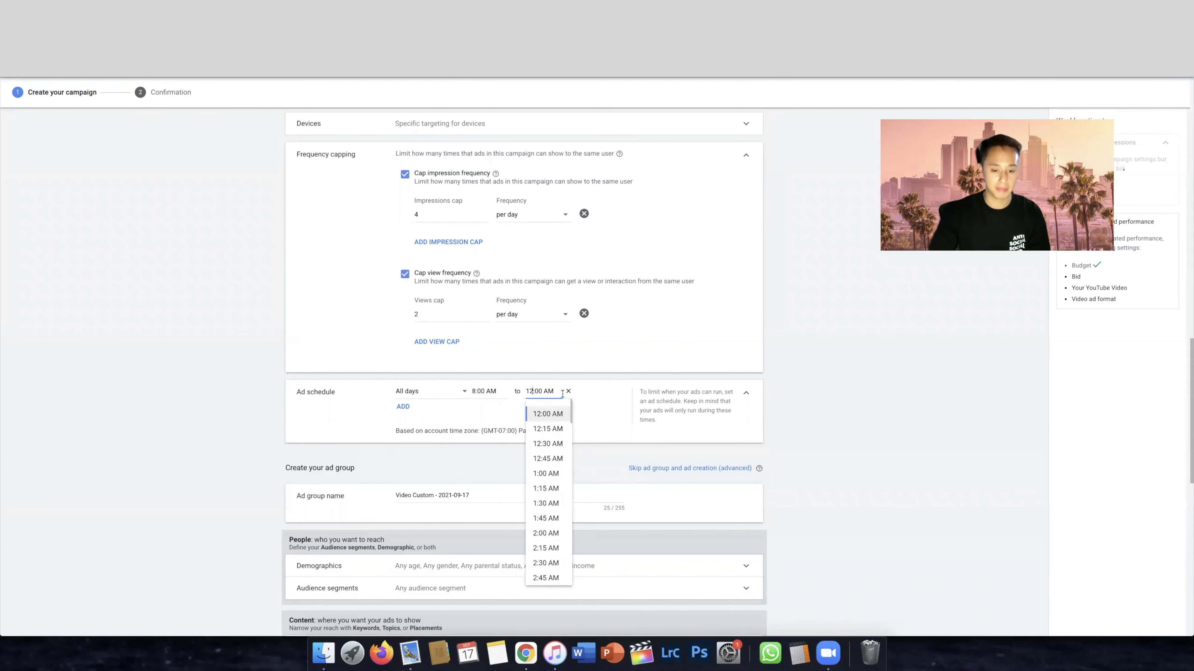
left_click(828, 397)
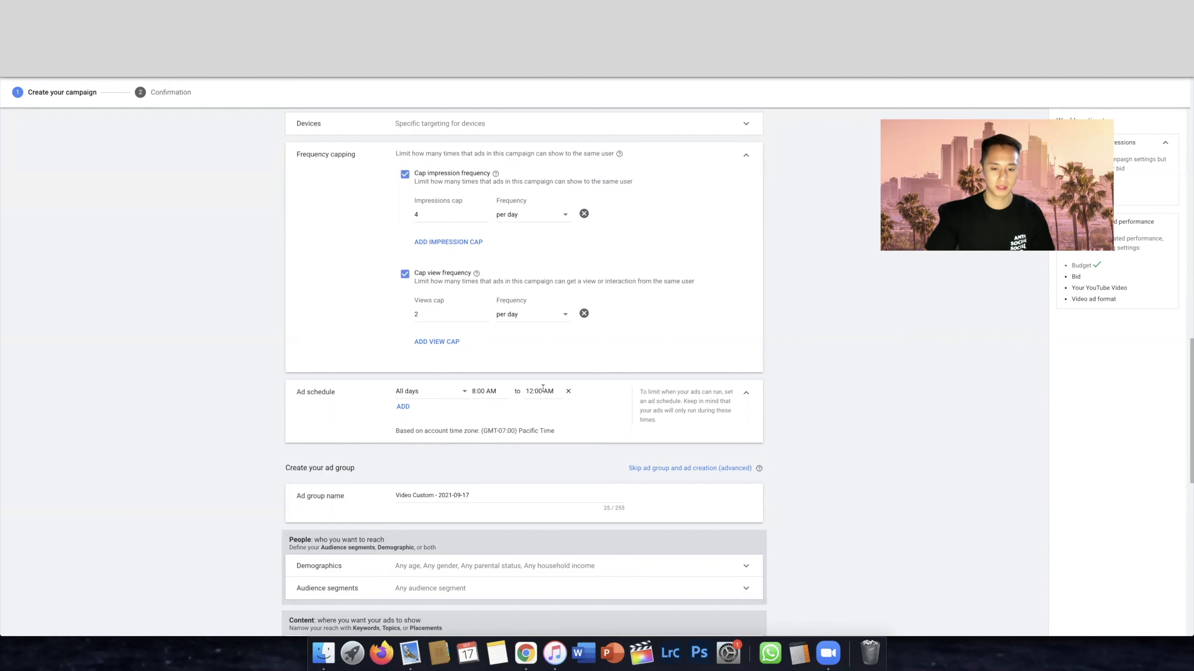
left_click(530, 392)
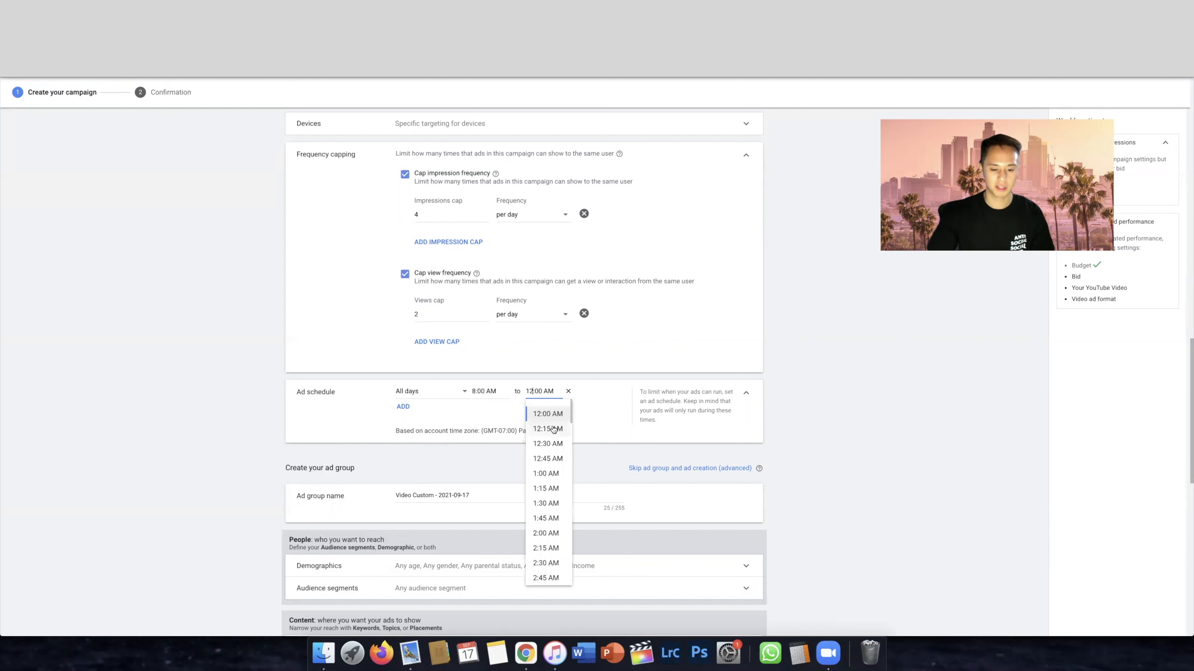
scroll(555, 439, "down", 10)
scroll(557, 443, "up", 2)
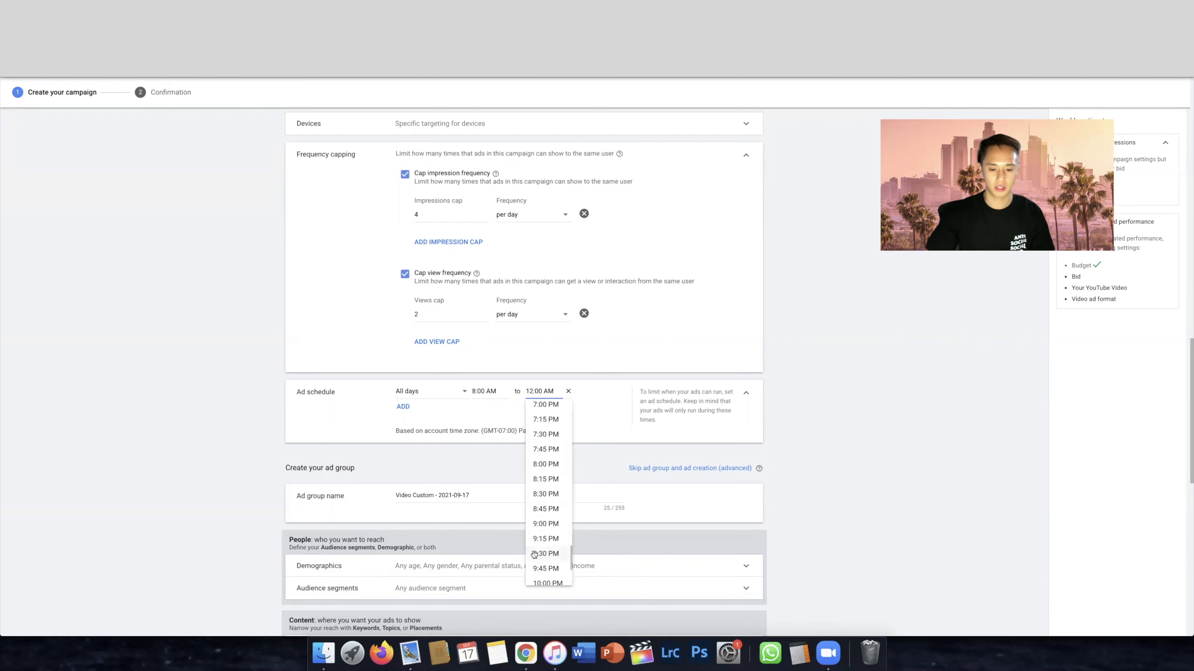
left_click(547, 527)
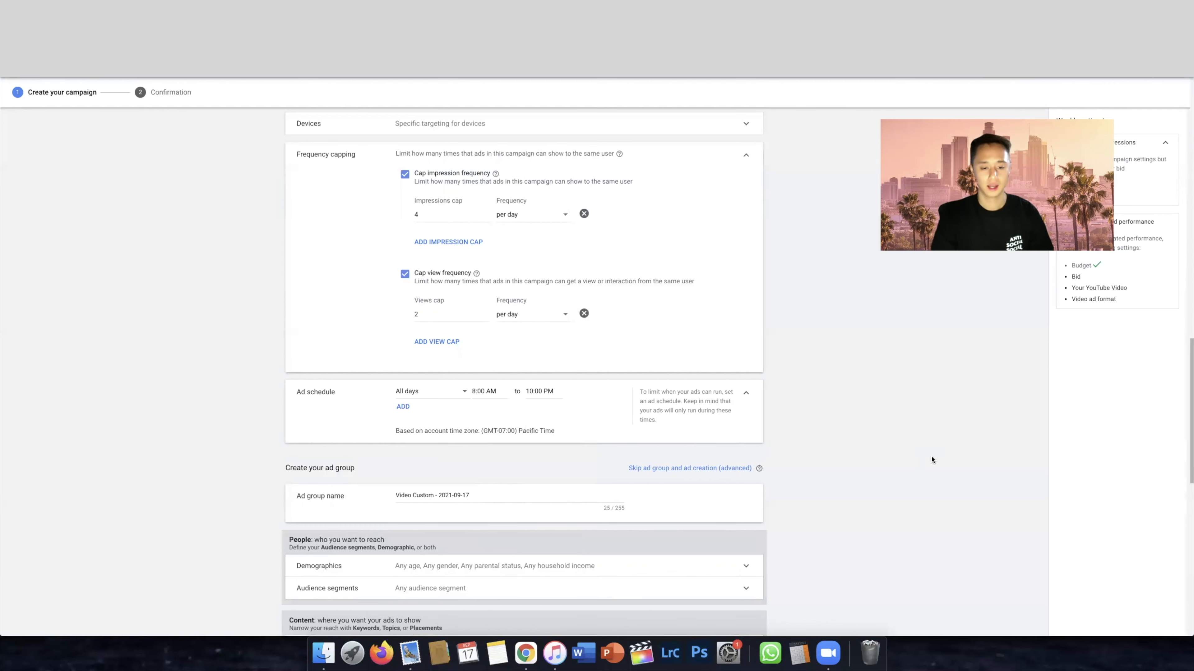
Rename the ad group as Test
scroll(916, 438, "down", 2)
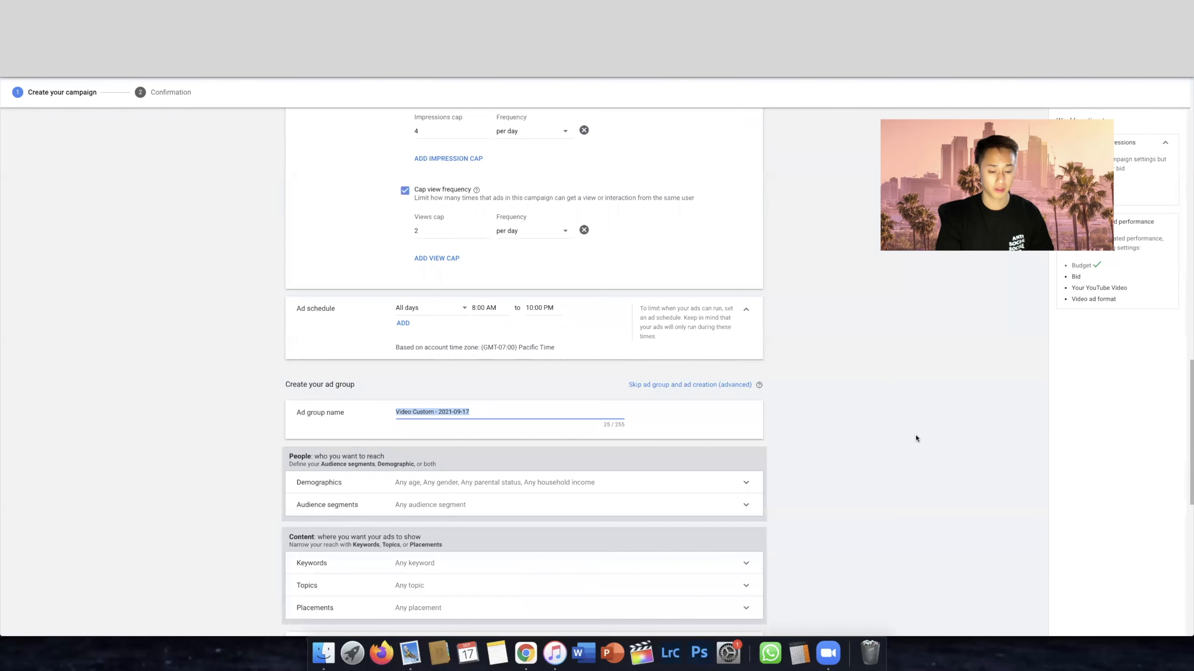
type("Test")
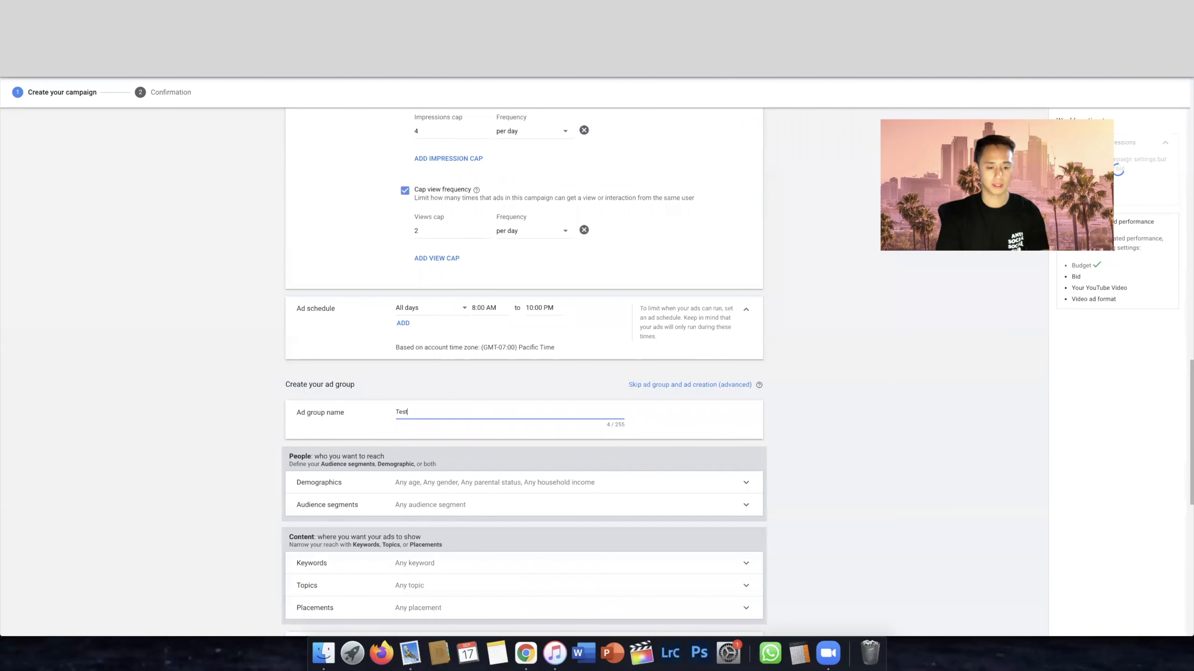
Open the ad group's demographic targeting and examine the available groups, especially household income
scroll(549, 447, "down", 3)
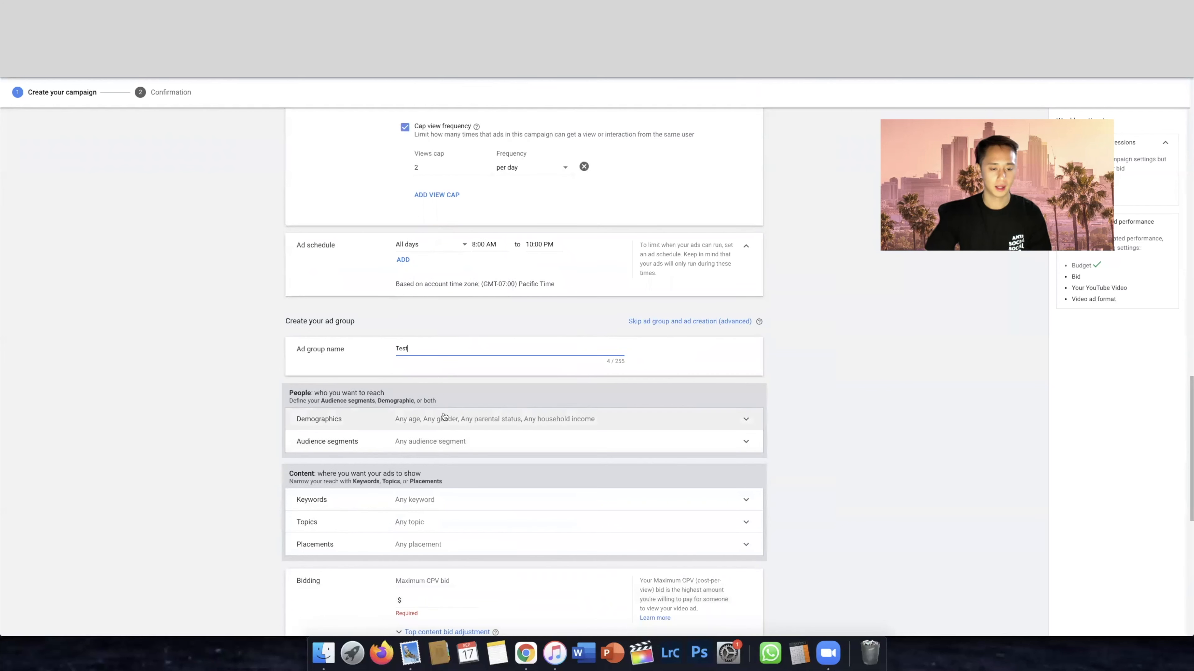
left_click(501, 420)
scroll(821, 447, "down", 3)
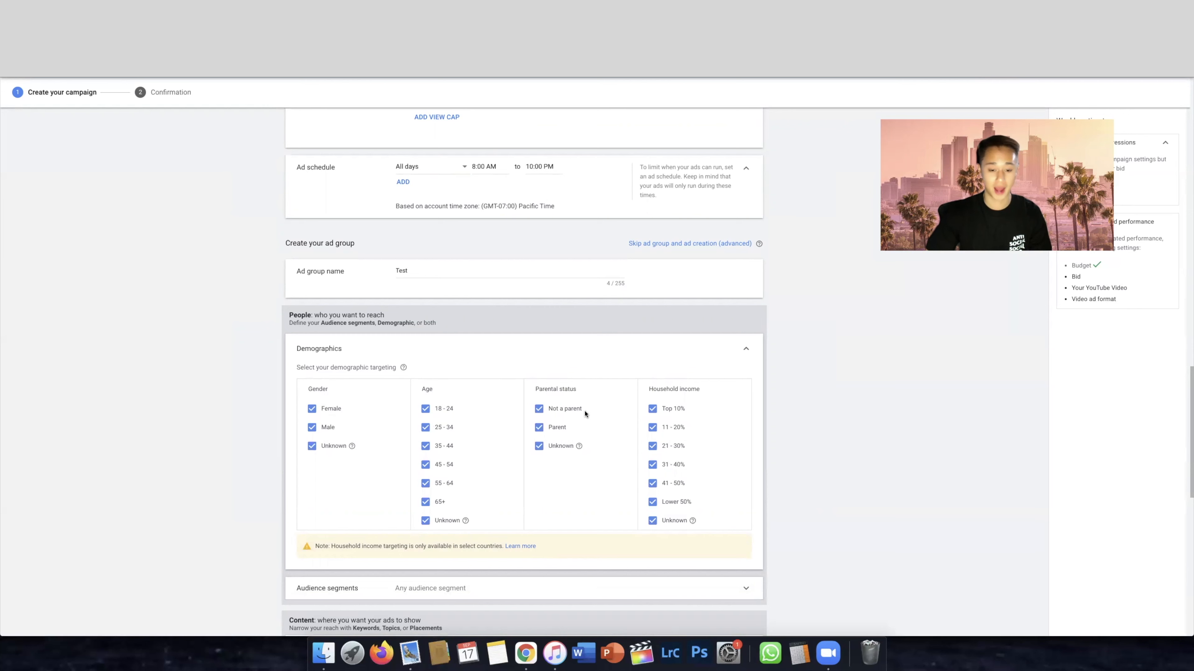
left_click_drag(666, 389, 705, 393)
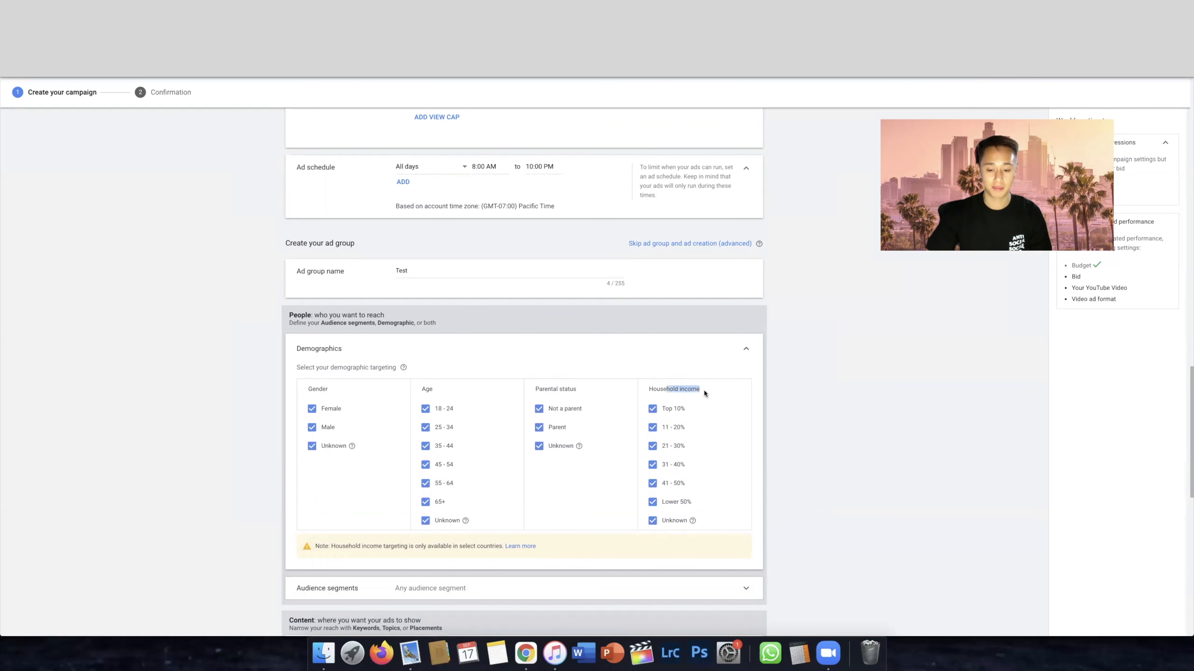
left_click(712, 393)
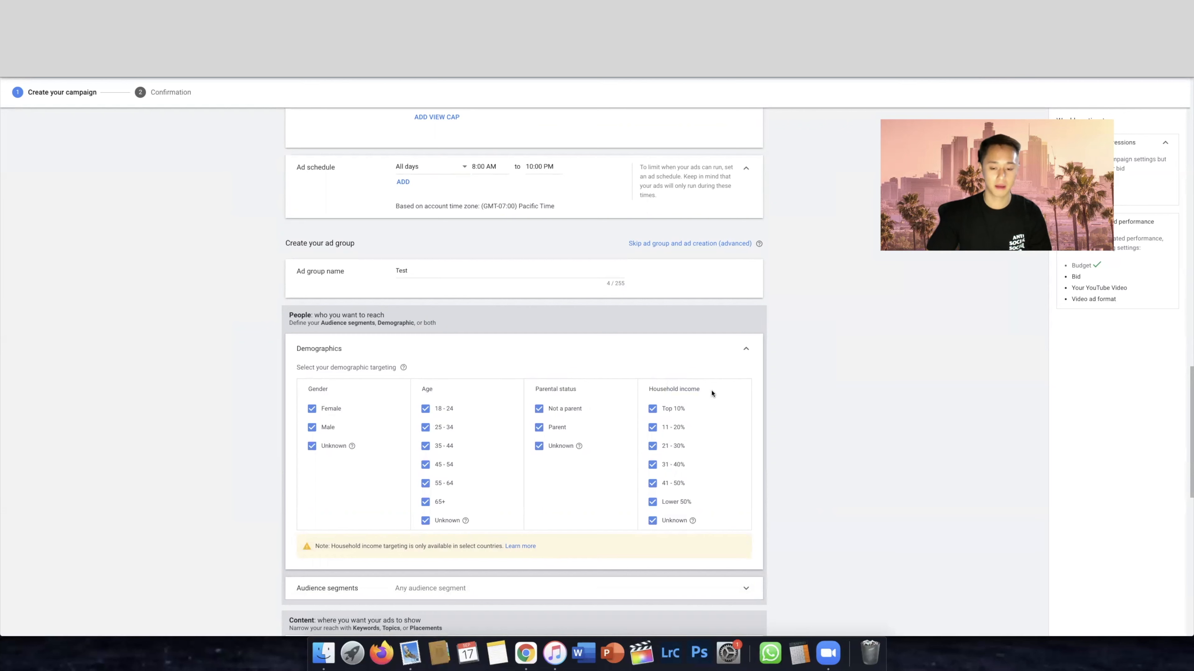
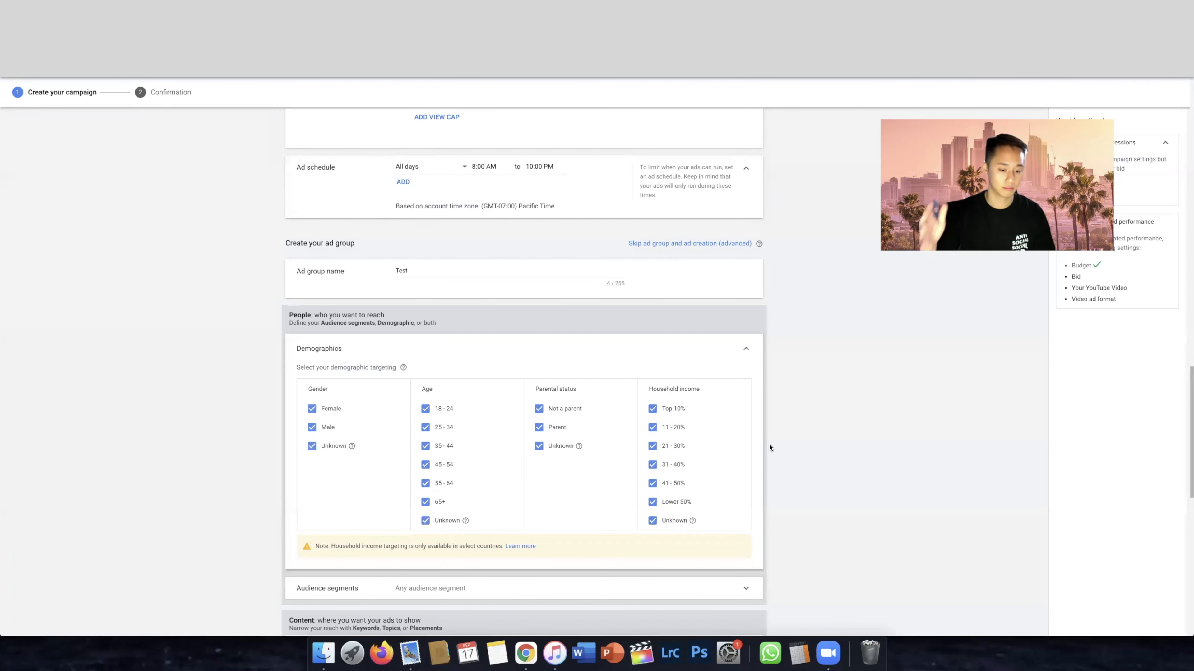
Open the ad group's audience segment targeting and review the suggested segments
scroll(817, 432, "down", 5)
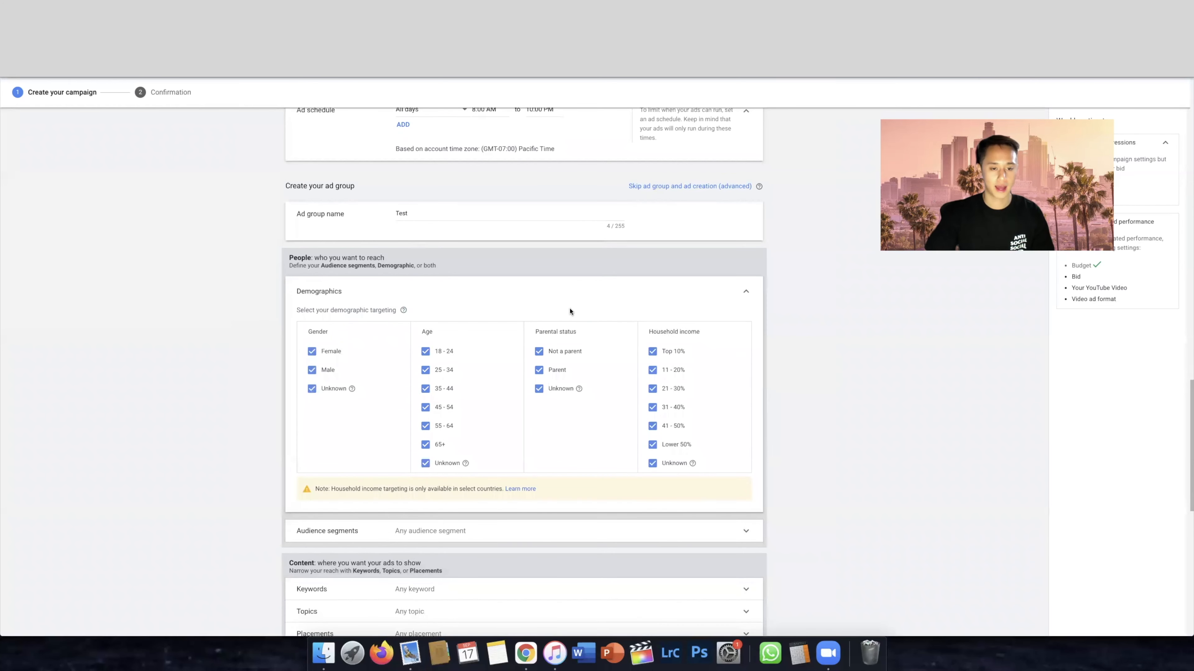
scroll(611, 292, "down", 9)
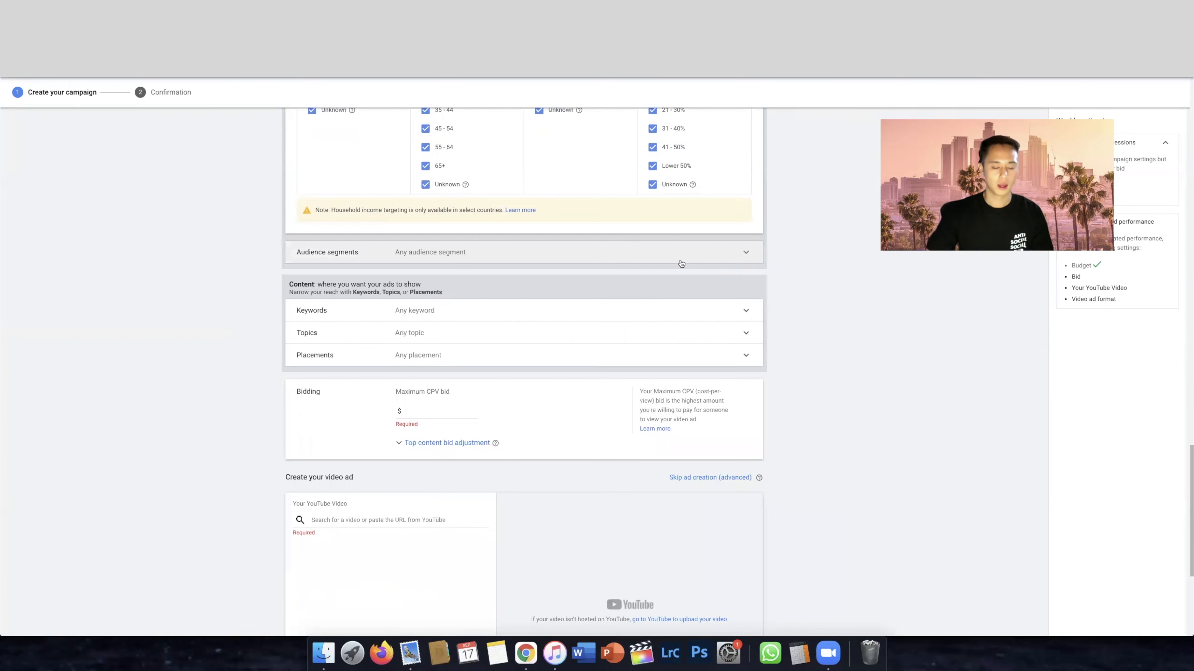
left_click(741, 257)
scroll(807, 309, "up", 1)
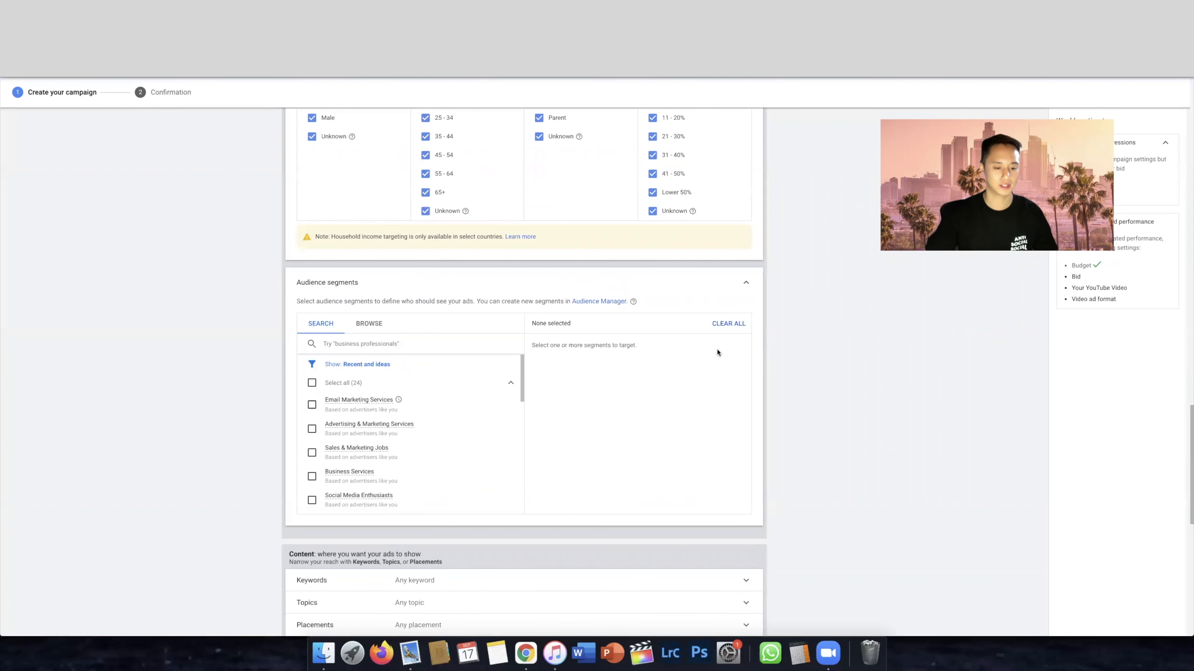
scroll(410, 460, "down", 2)
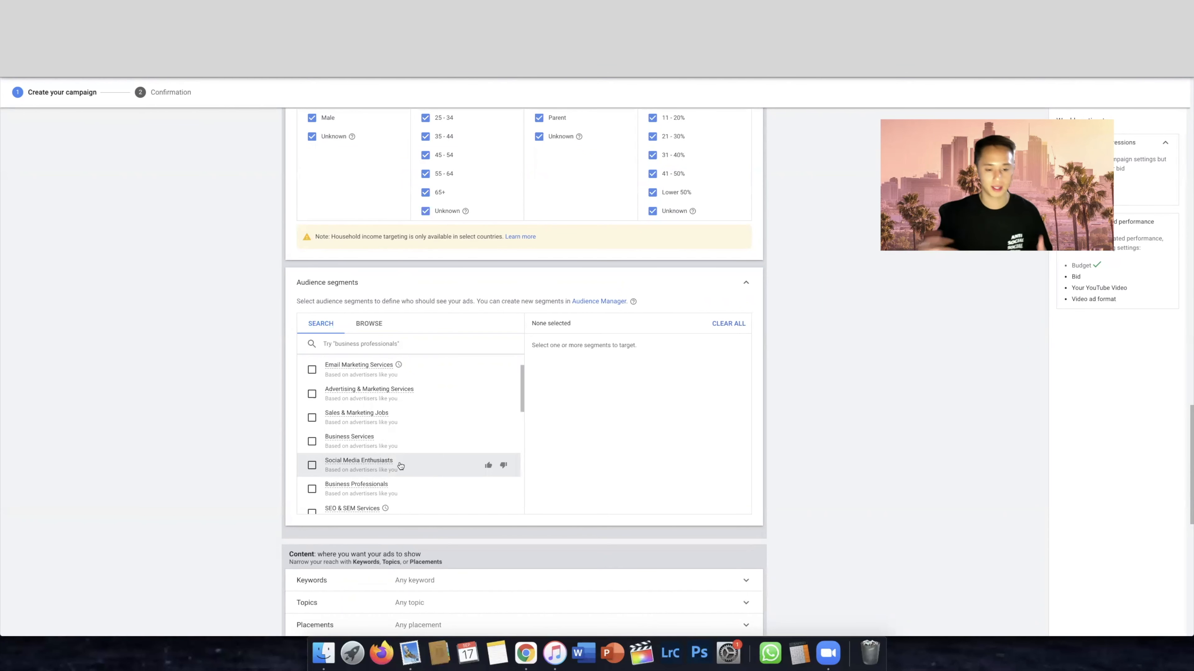
Try adding the Social Media Enthusiasts audience segment, view its description and deselect it again
left_click(312, 465)
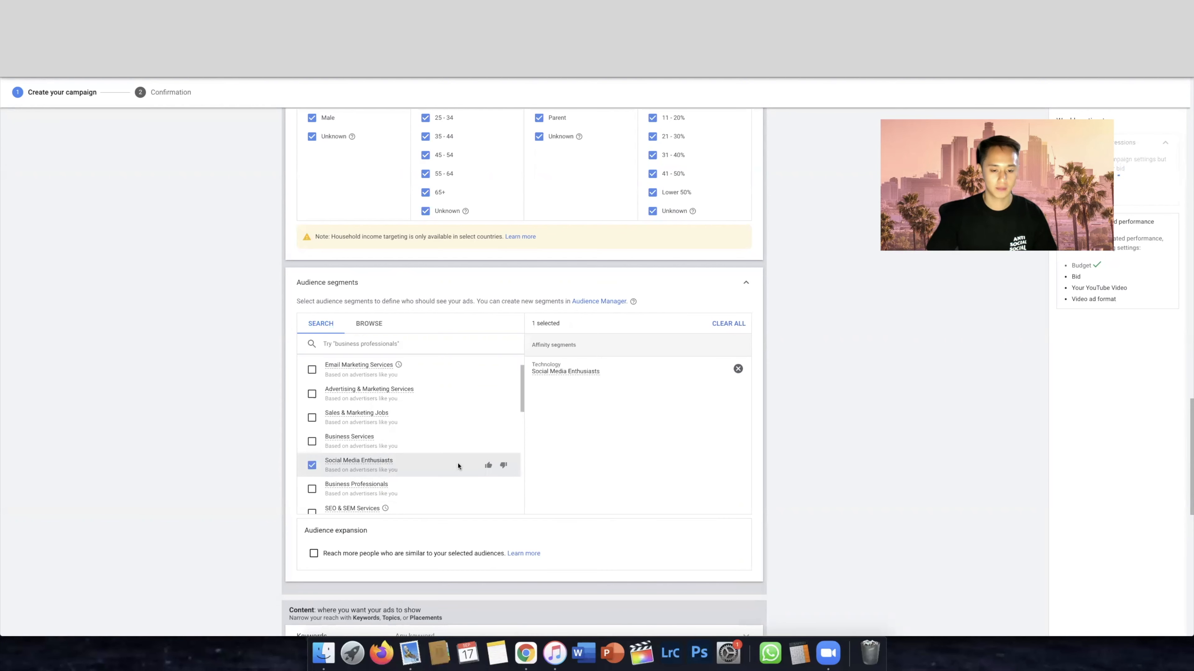
mouse_move(358, 461)
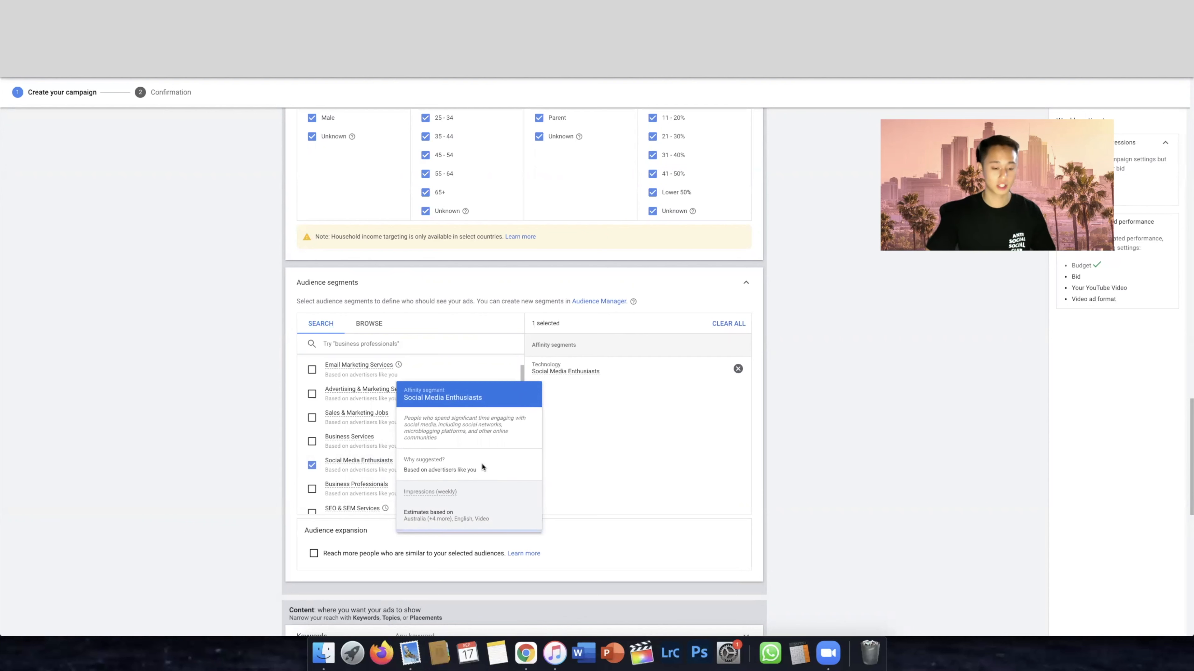
left_click(311, 466)
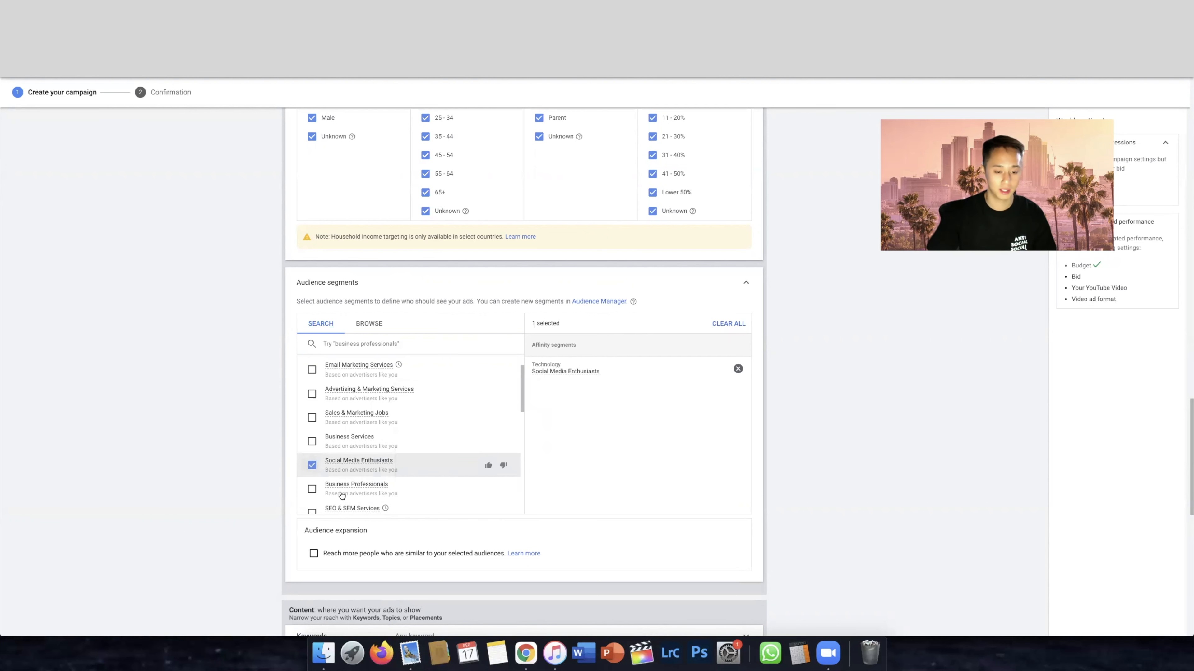
scroll(401, 465, "down", 2)
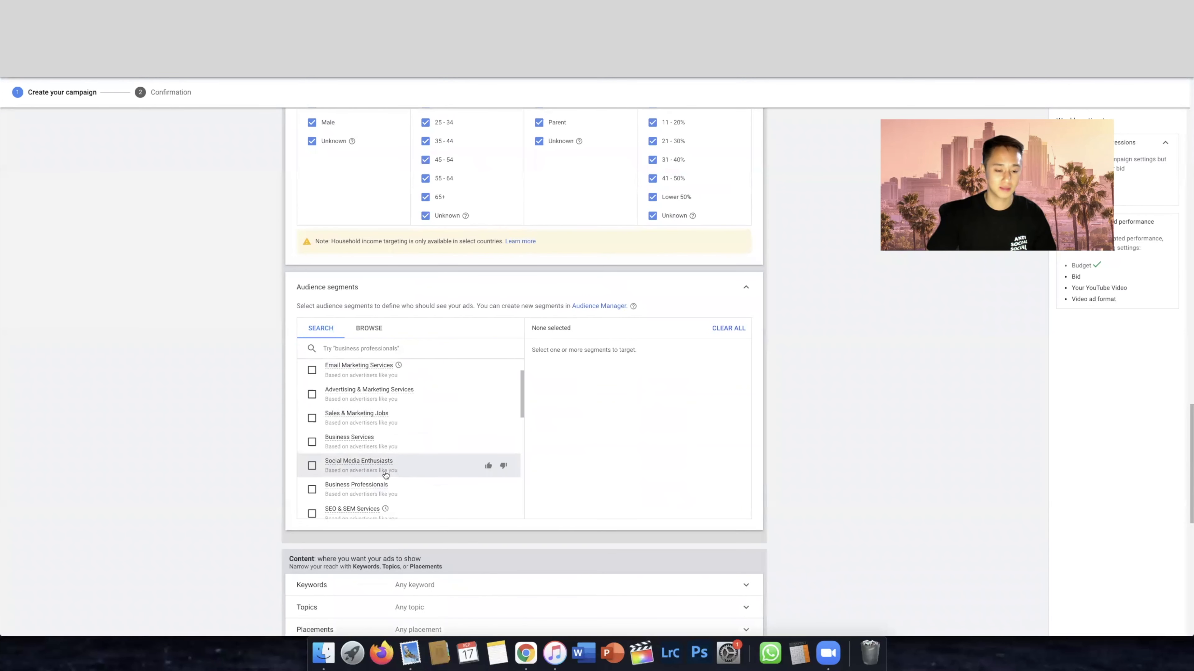
Browse the audience segment categories, examining Who they are and What they are actively researching or planning
left_click(383, 329)
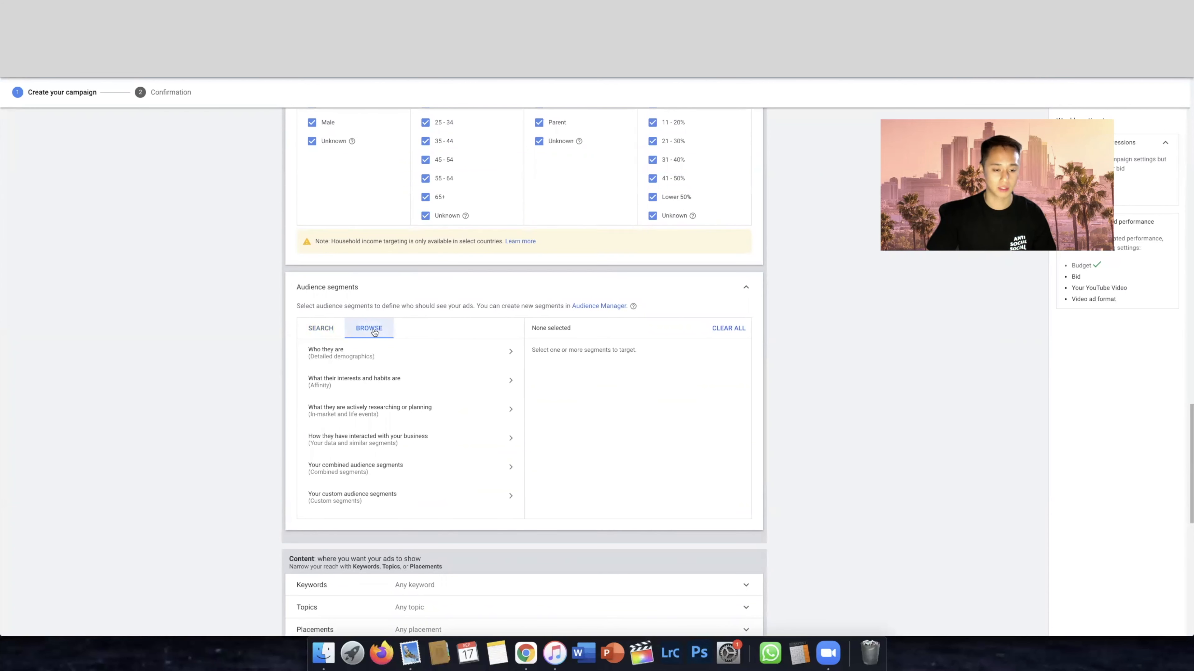
left_click(456, 361)
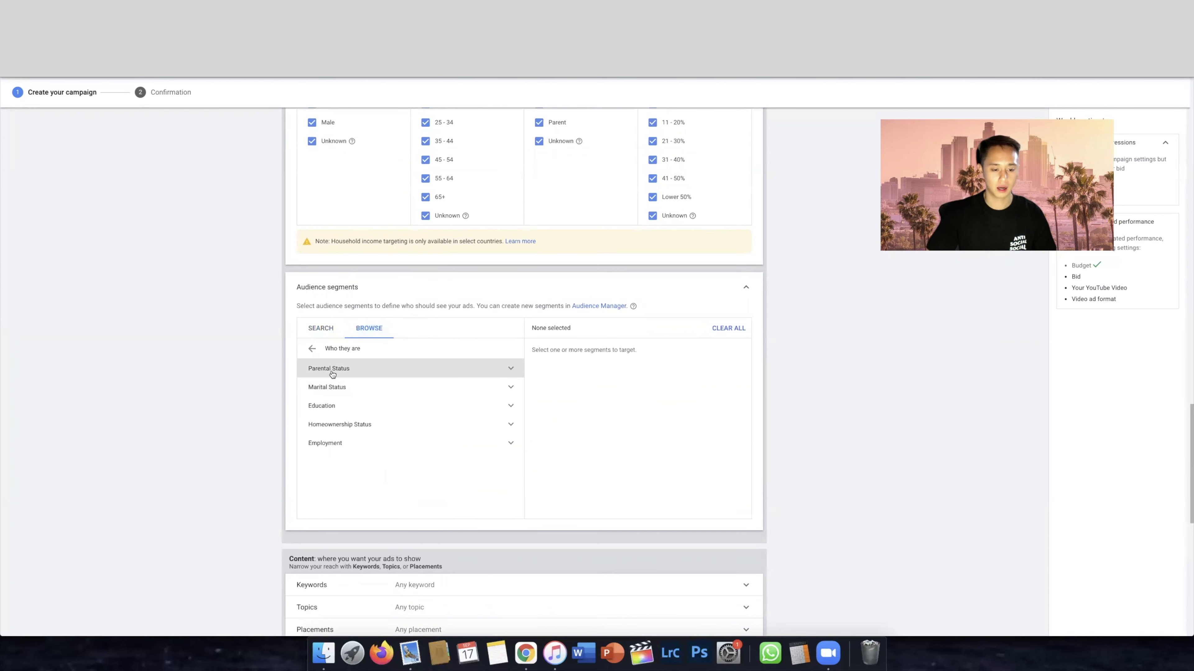
left_click(312, 349)
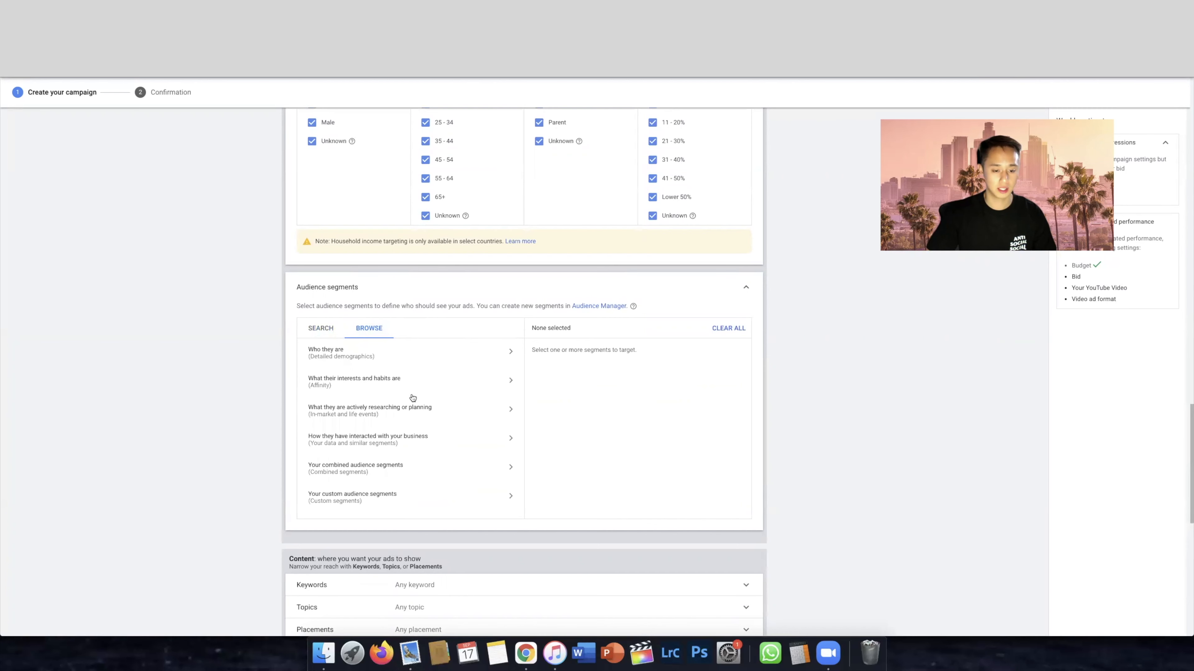
scroll(411, 376, "down", 1)
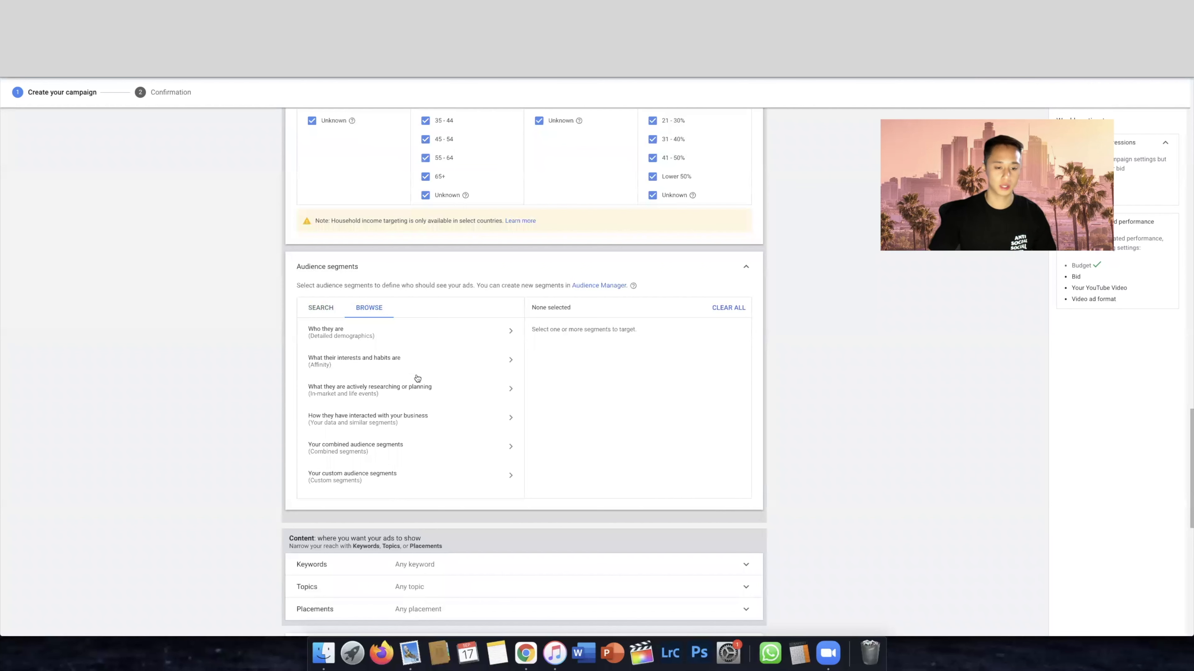
left_click(417, 388)
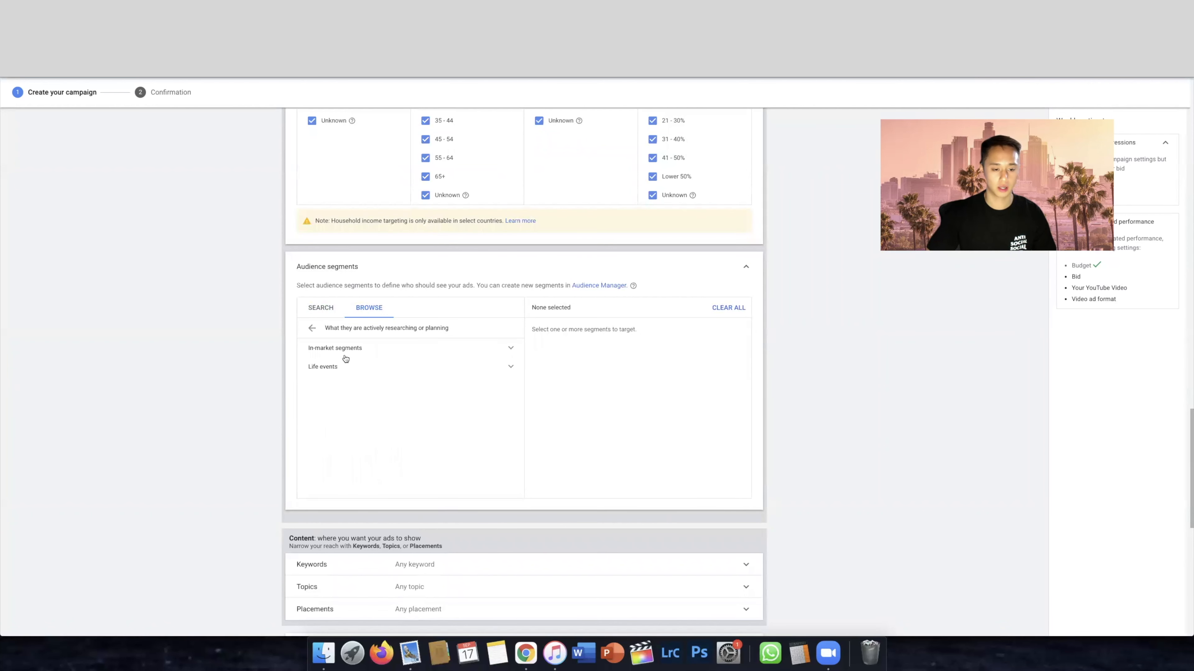
left_click(311, 328)
Return to the suggested audience segments, try adding Advertising & Marketing Services and deselect it again
left_click(321, 310)
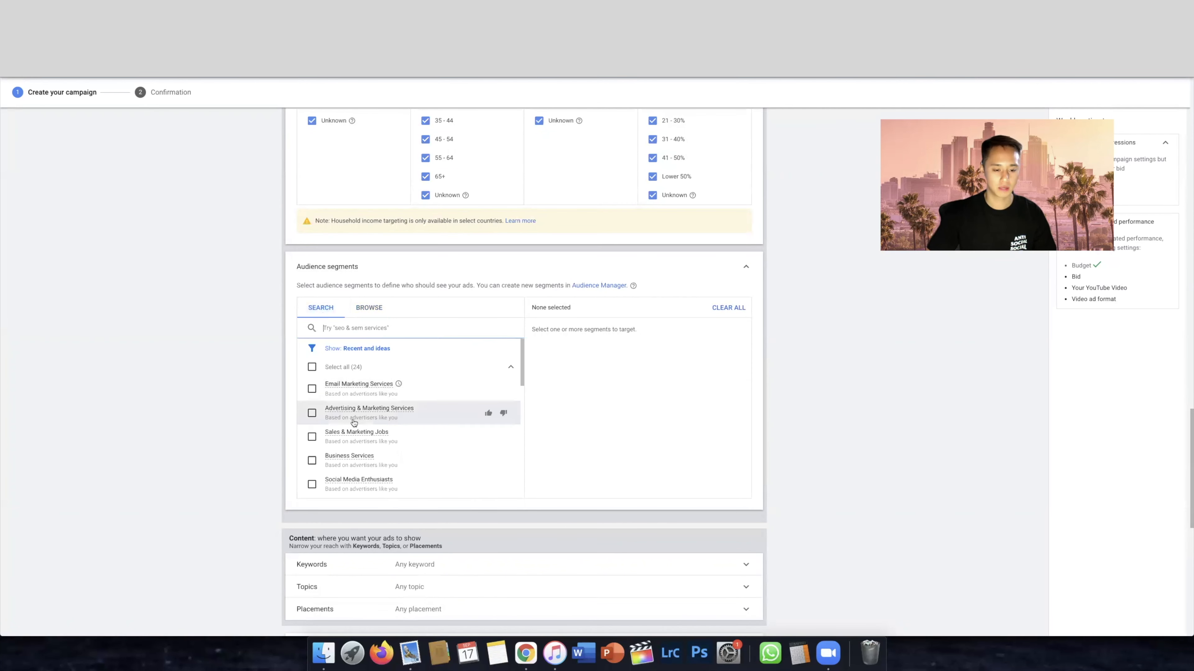
left_click(312, 414)
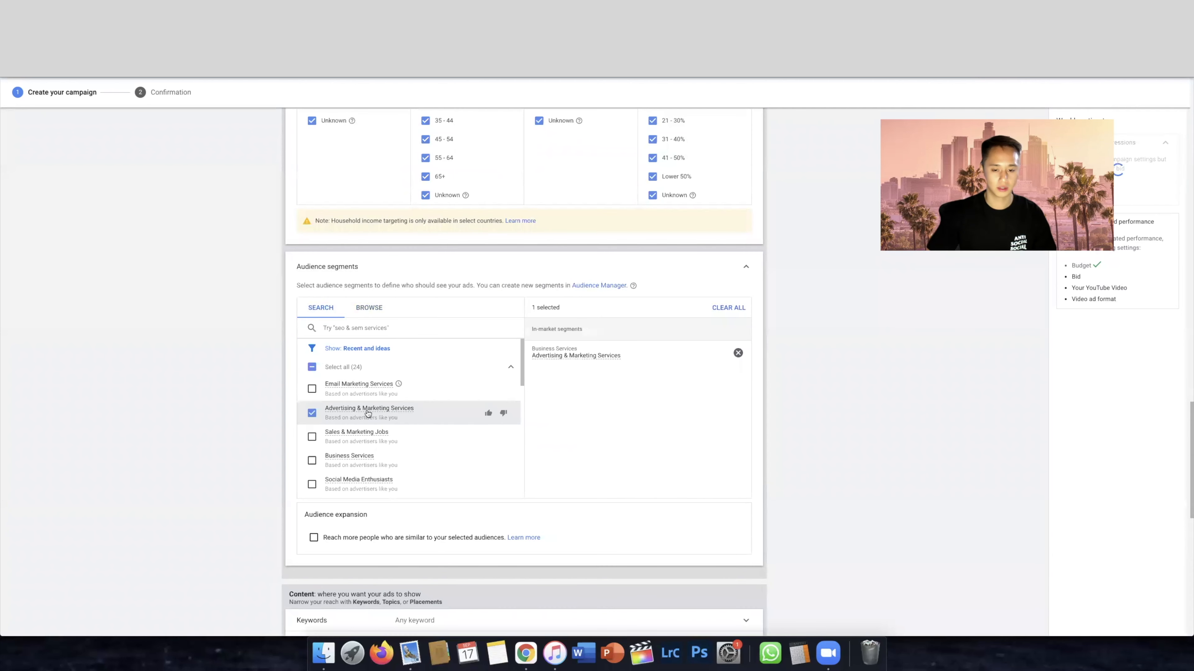
left_click(312, 414)
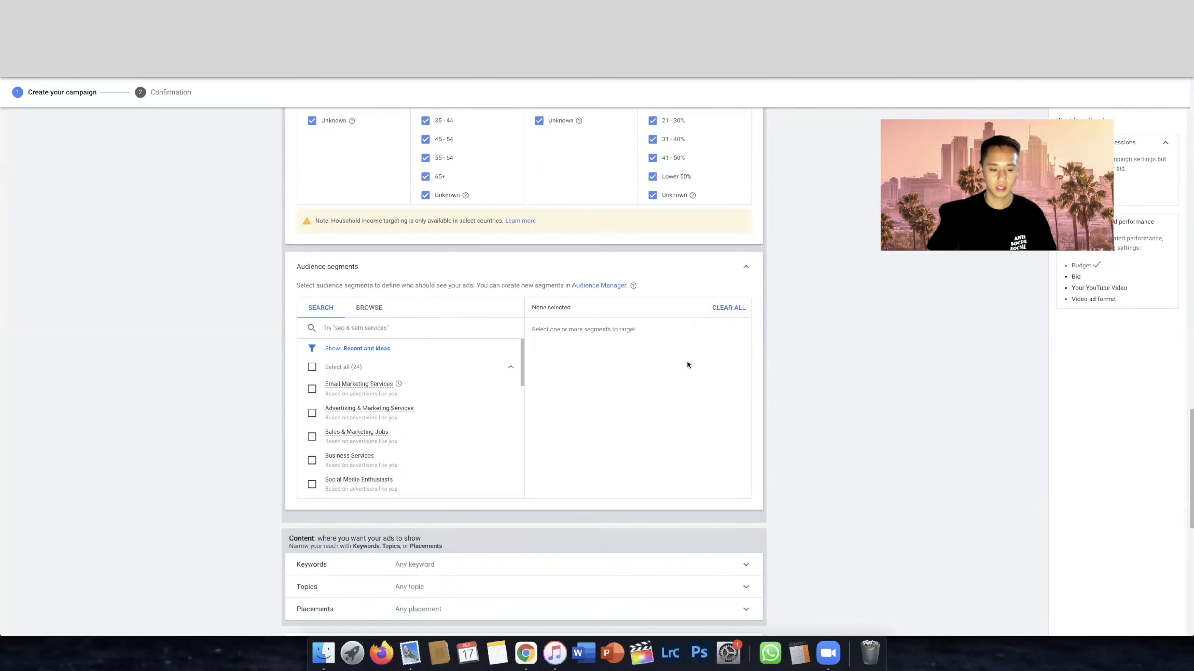
Review the content targeting options Keywords, Topics and Placements alongside the demographics and suggested audience segments
scroll(687, 365, "down", 3)
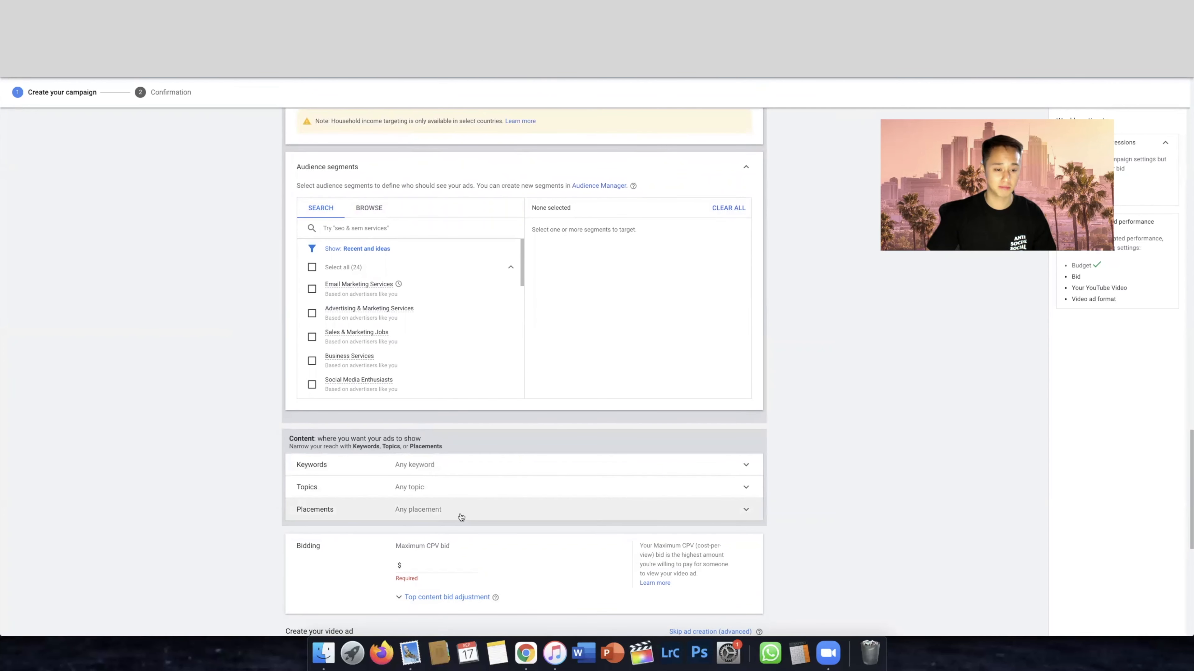
left_click_drag(309, 440, 442, 440)
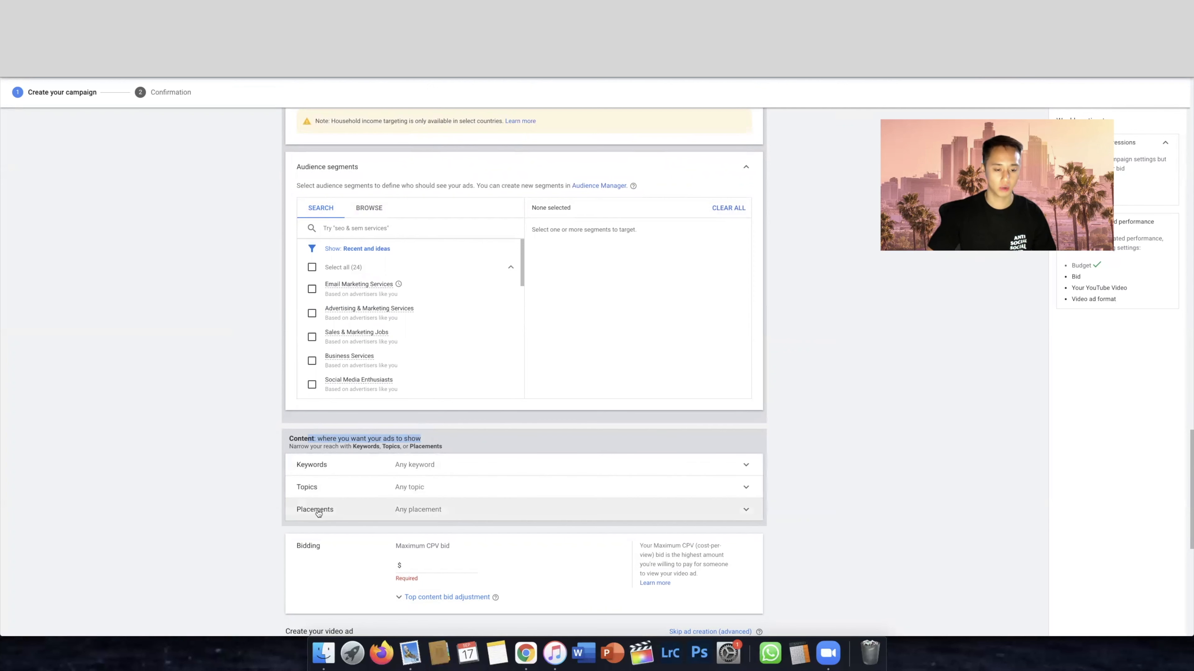
left_click(245, 512)
scroll(268, 511, "down", 2)
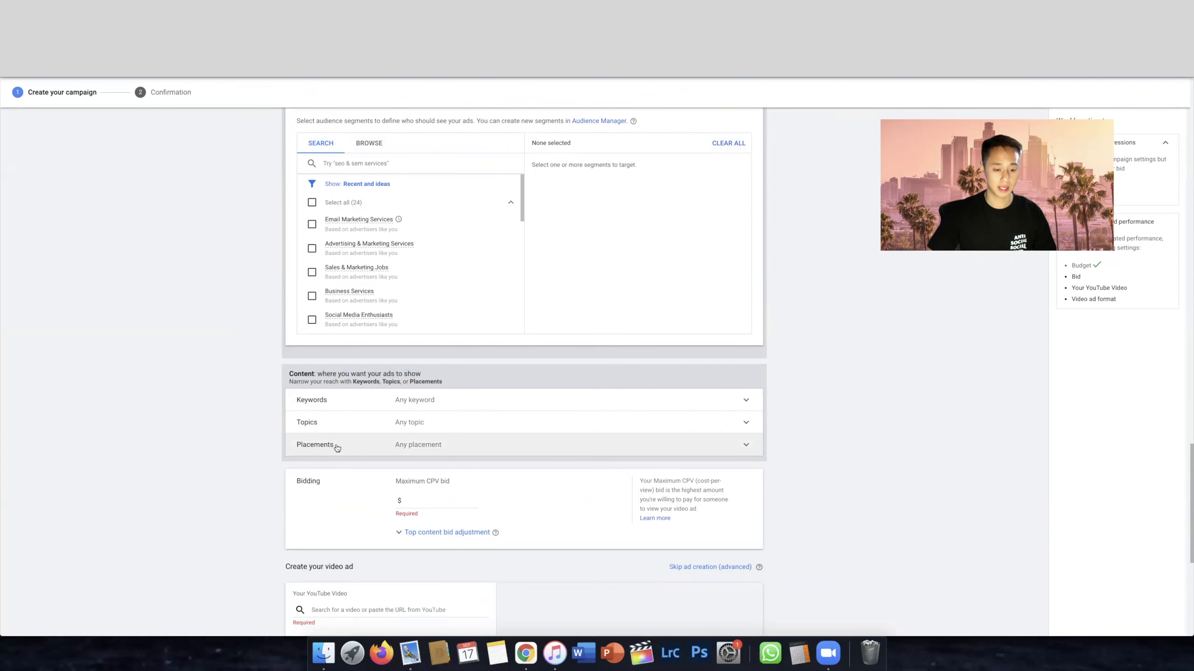
scroll(404, 489, "up", 1)
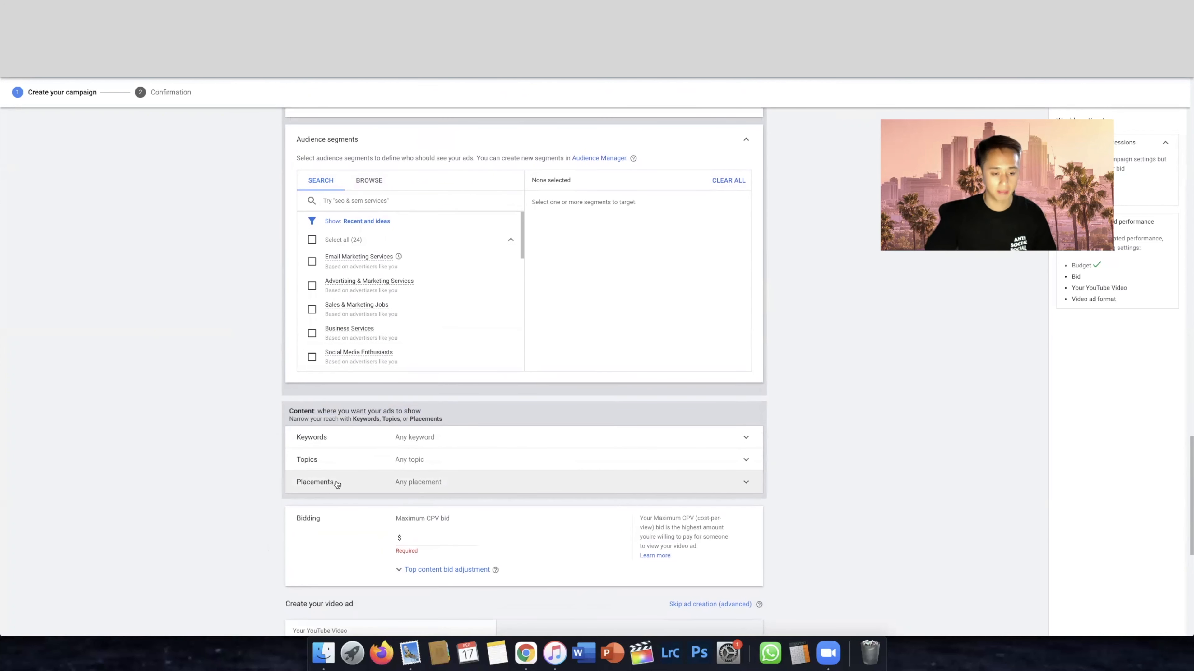
scroll(337, 484, "up", 5)
scroll(365, 488, "down", 4)
scroll(614, 498, "down", 2)
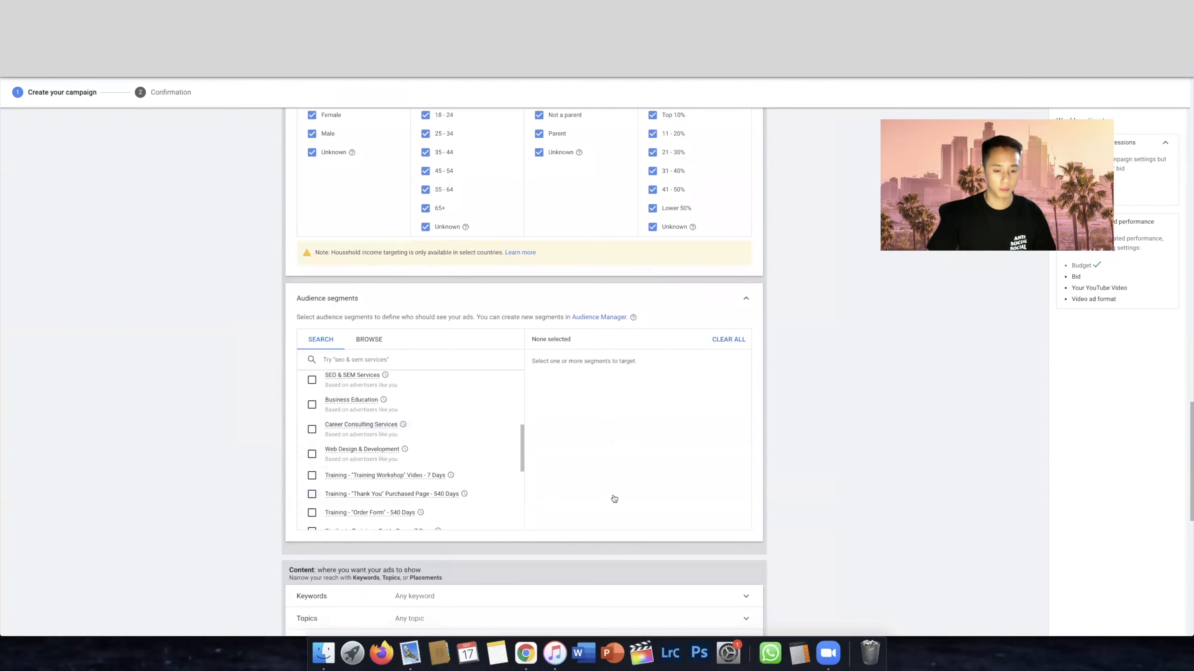
Open the placement targeting and browse into YouTube channels
scroll(614, 498, "down", 5)
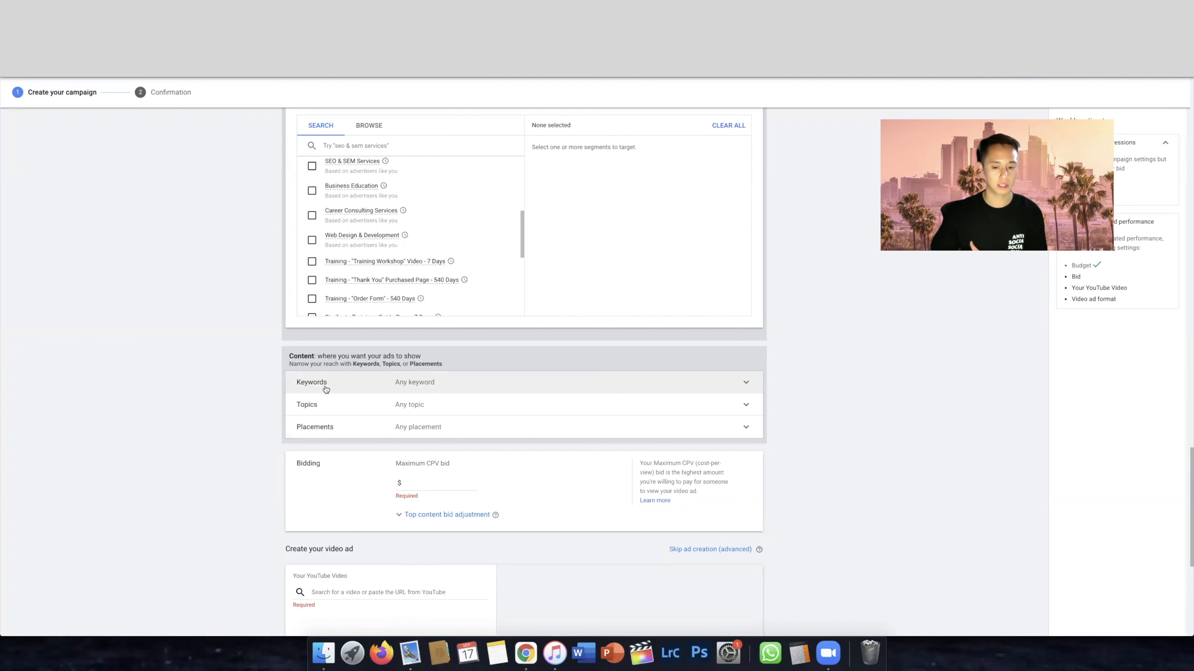
left_click(353, 433)
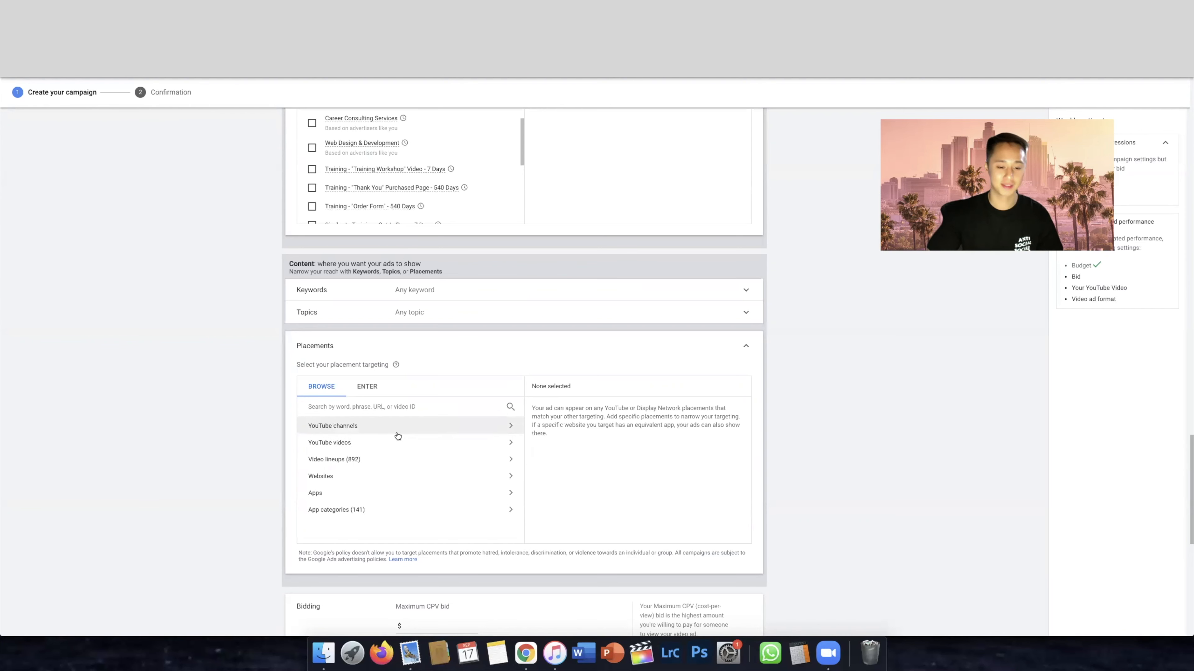
left_click(441, 428)
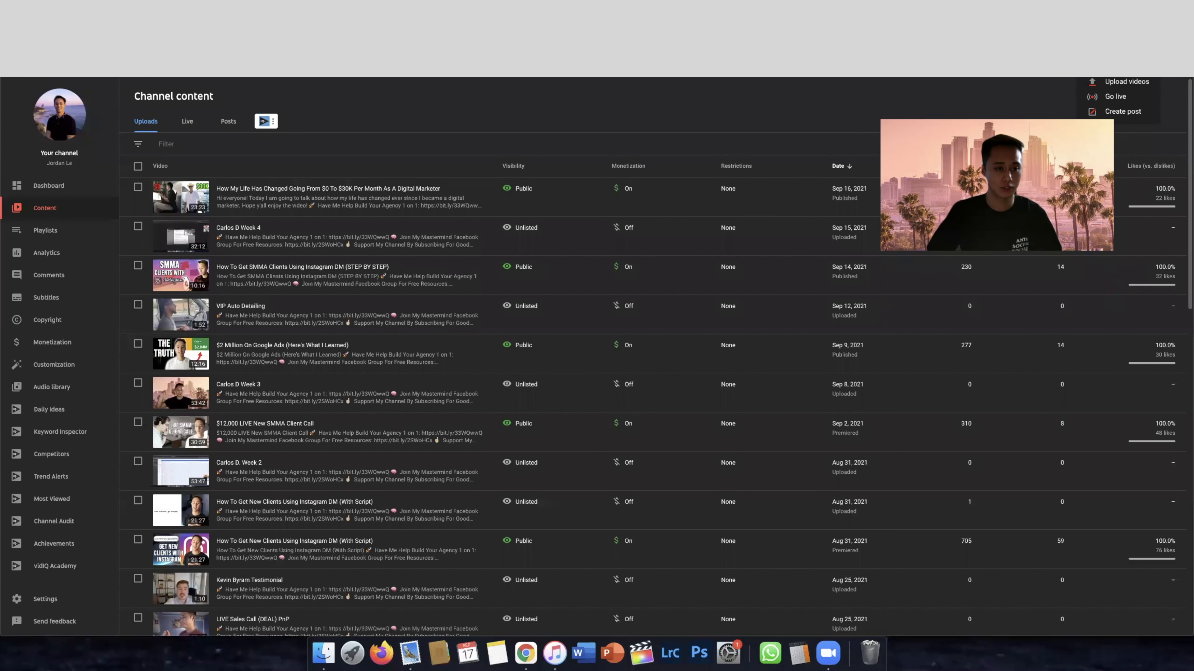
Switch to YouTube, open the Tech Rifle channel, pause its video and copy the channel's URL
type("you")
key("Return")
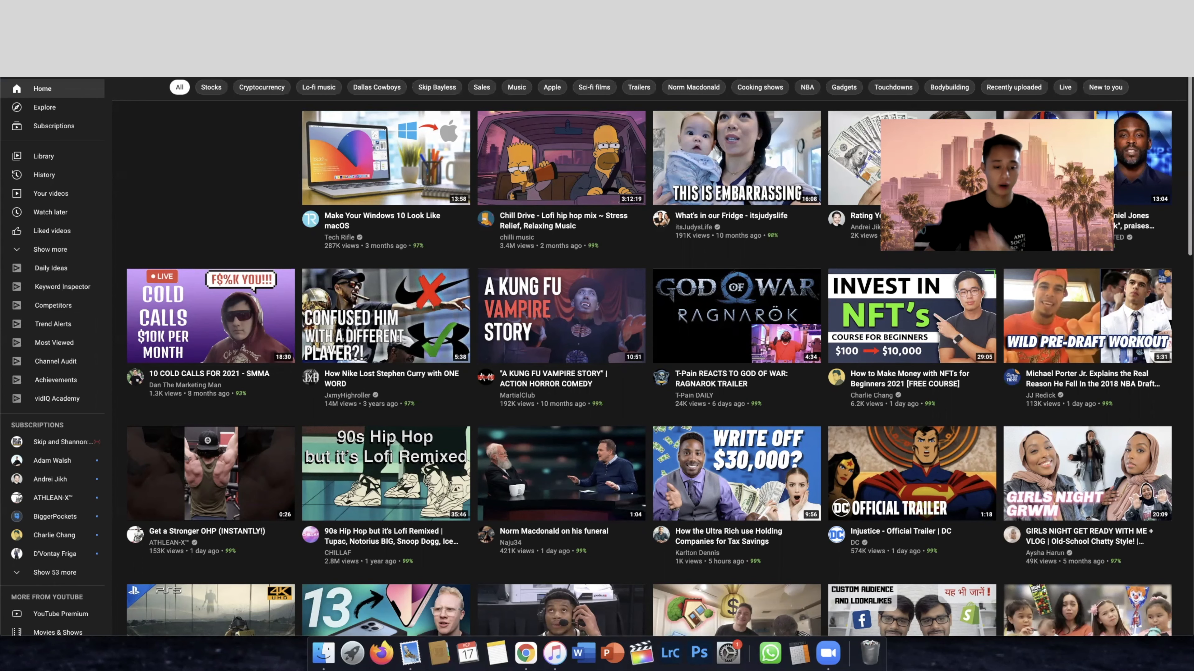
left_click(347, 238)
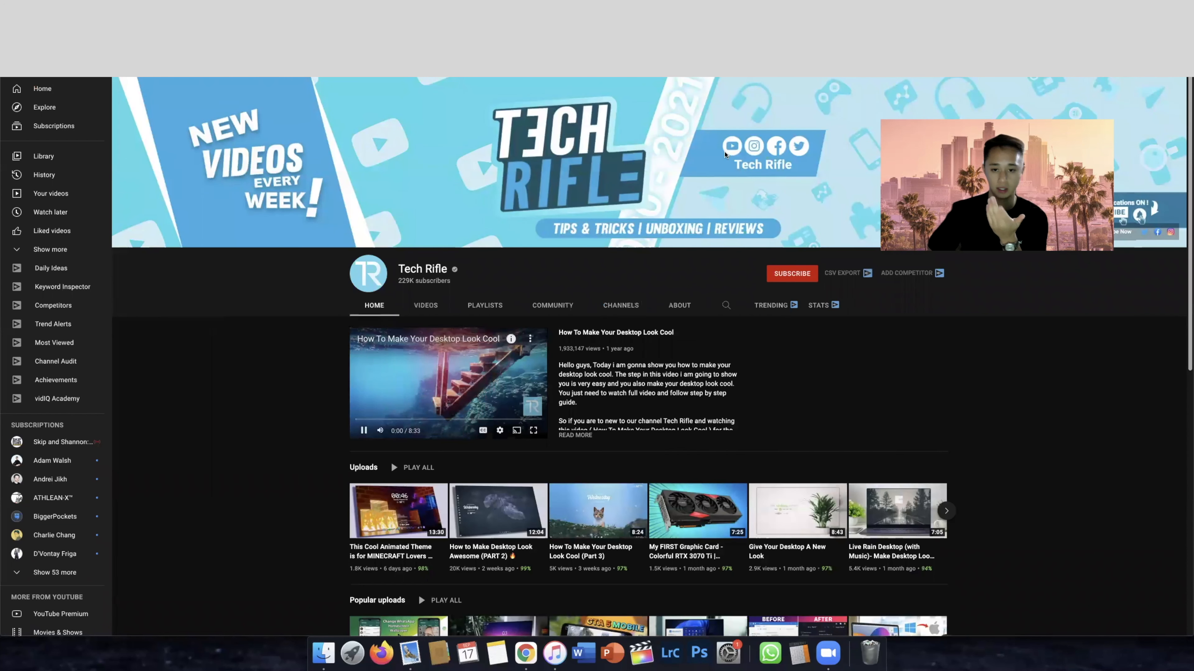
left_click(364, 431)
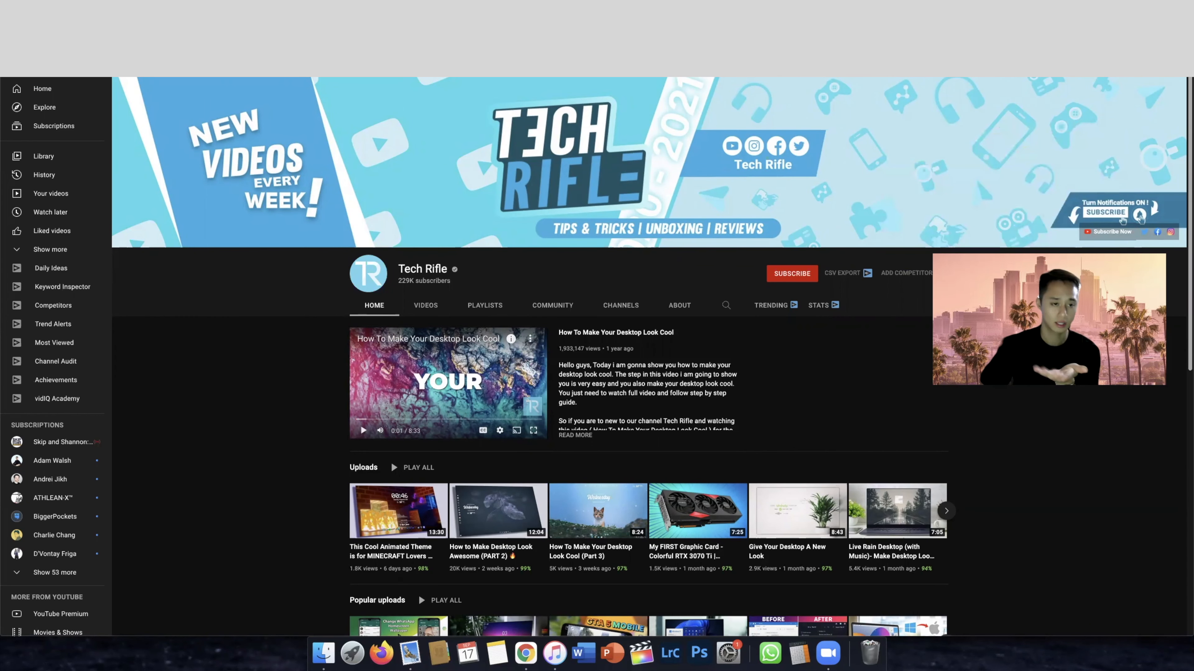
right_click(136, 78)
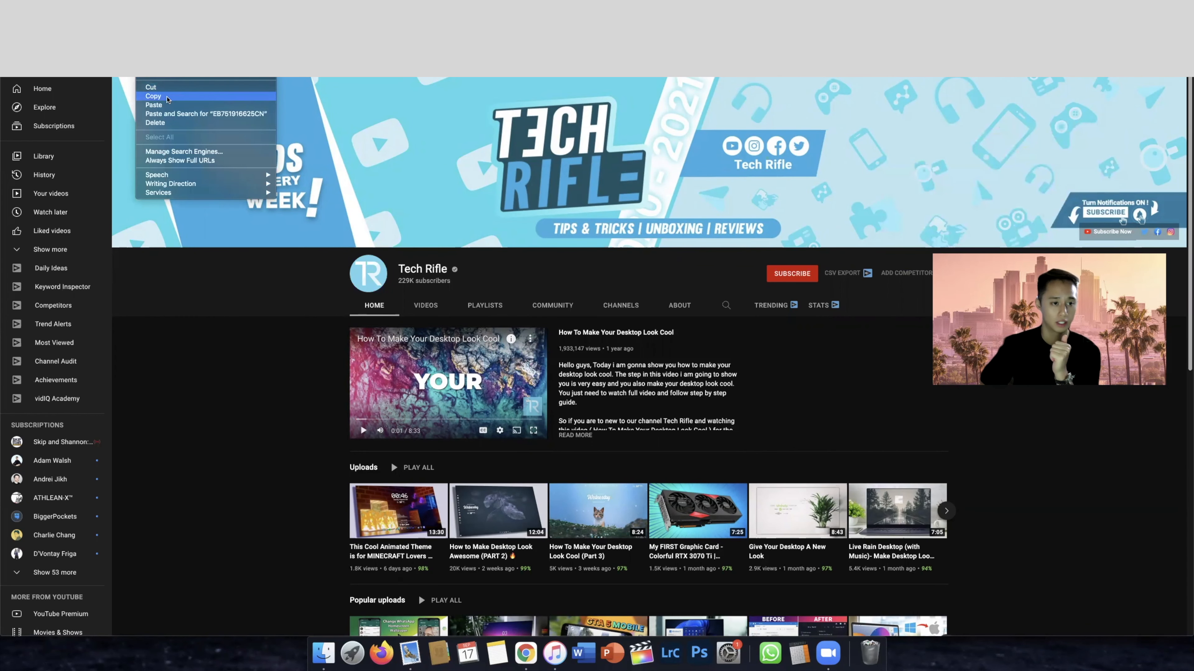
key("Return")
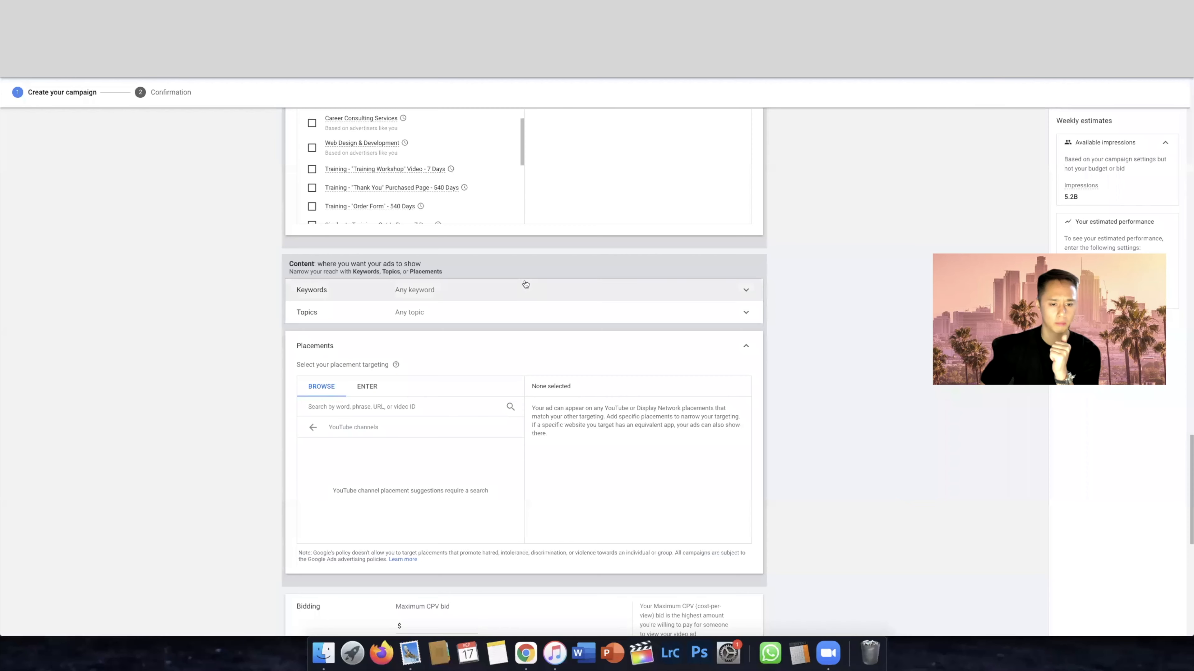
left_click(413, 406)
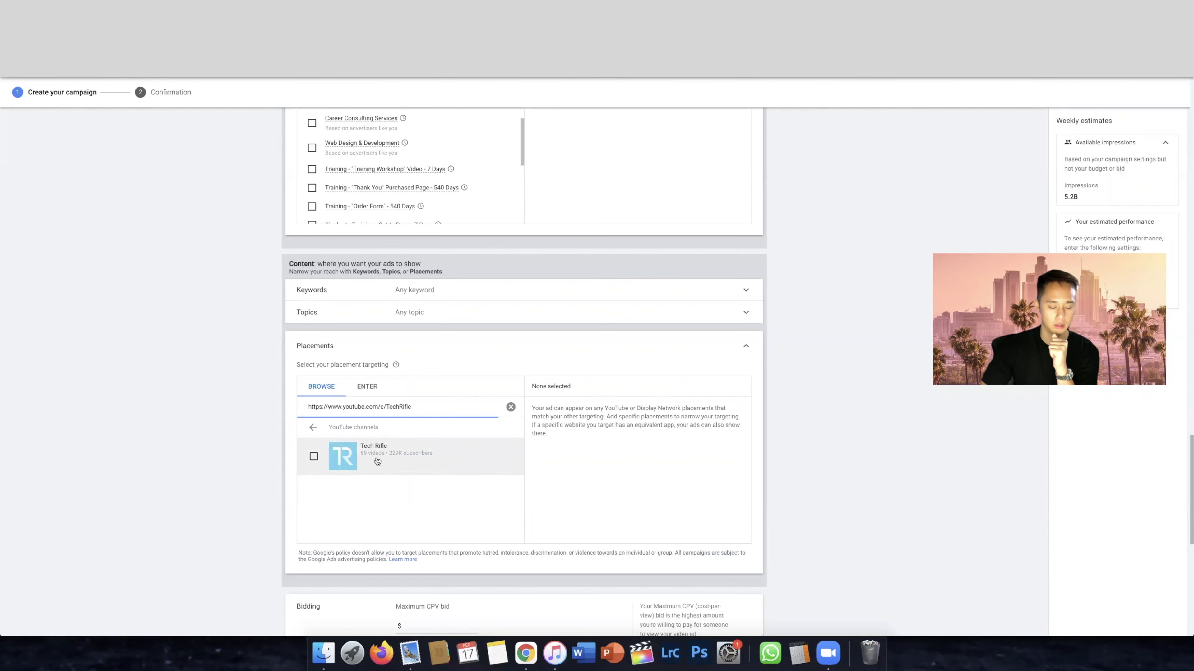
left_click(410, 460)
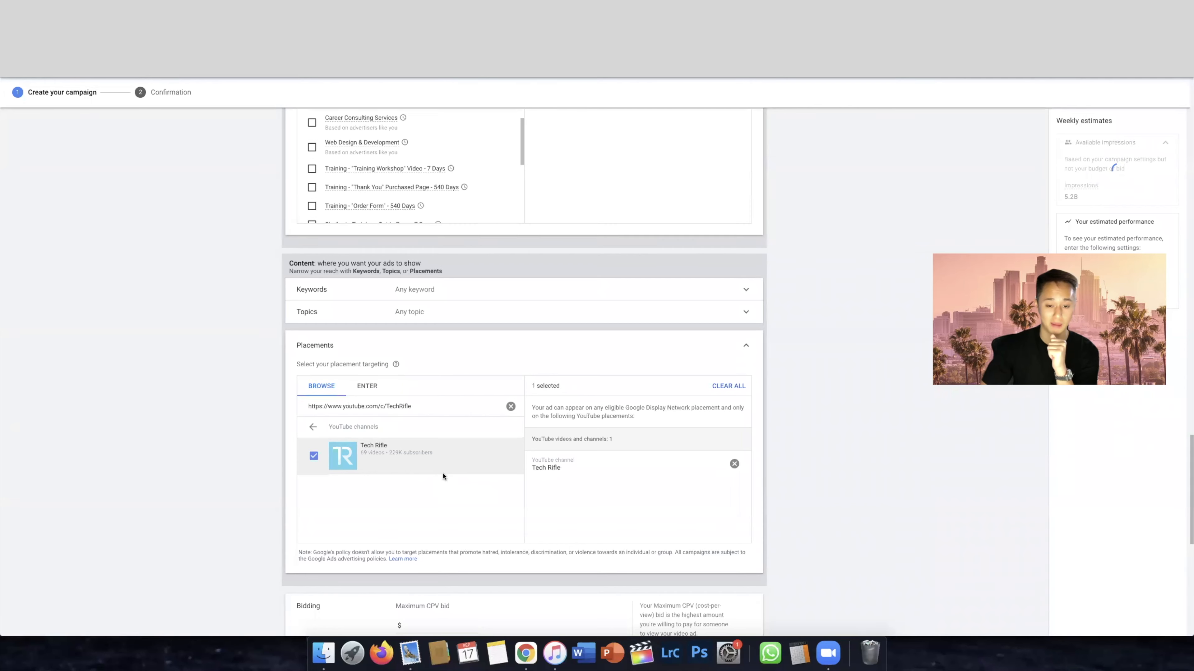
scroll(442, 475, "down", 3)
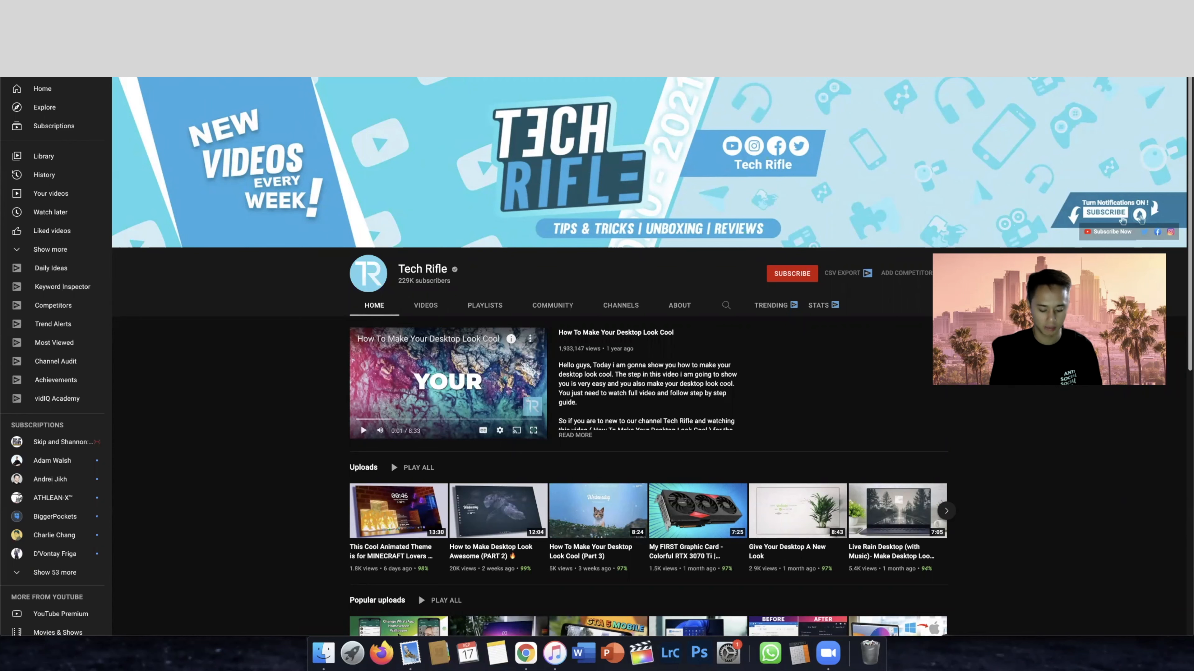
Search YouTube for "iphone review" and open the Marques Brownlee channel from the first result
type("iphone review")
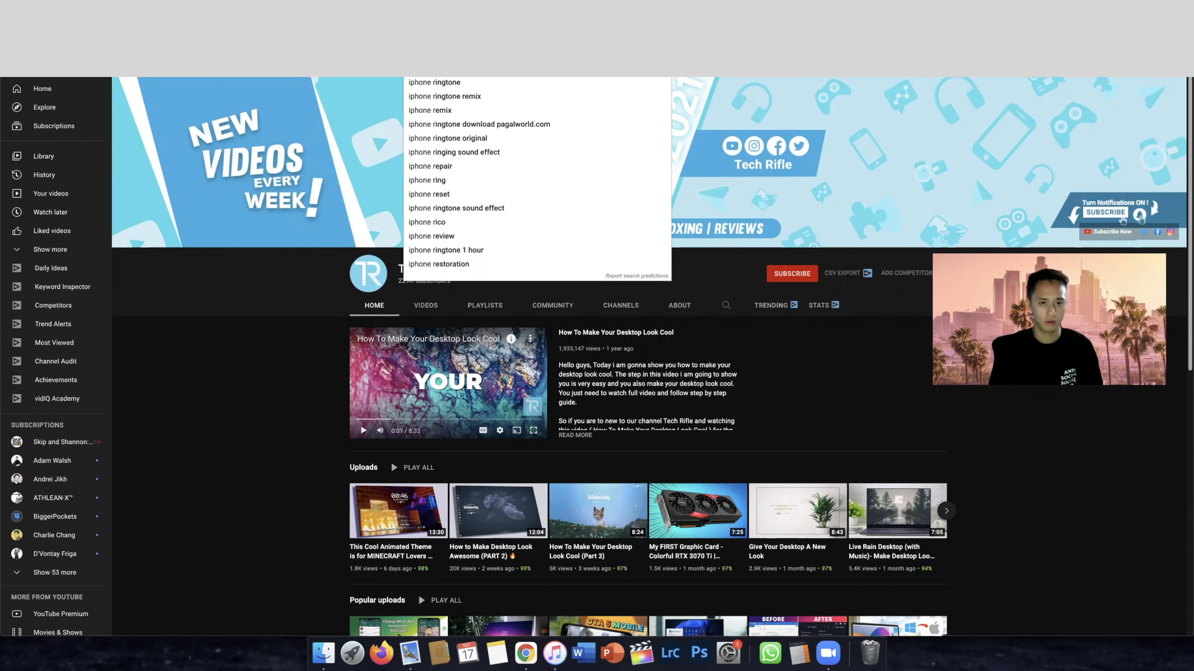
key("Return")
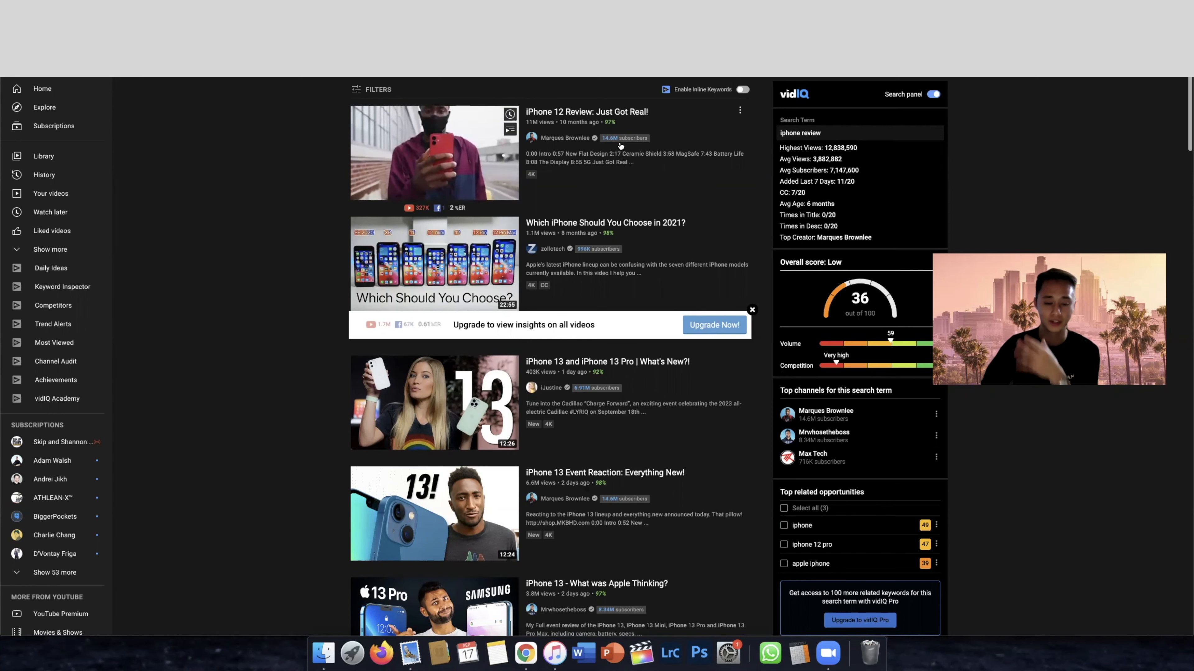
left_click(574, 138)
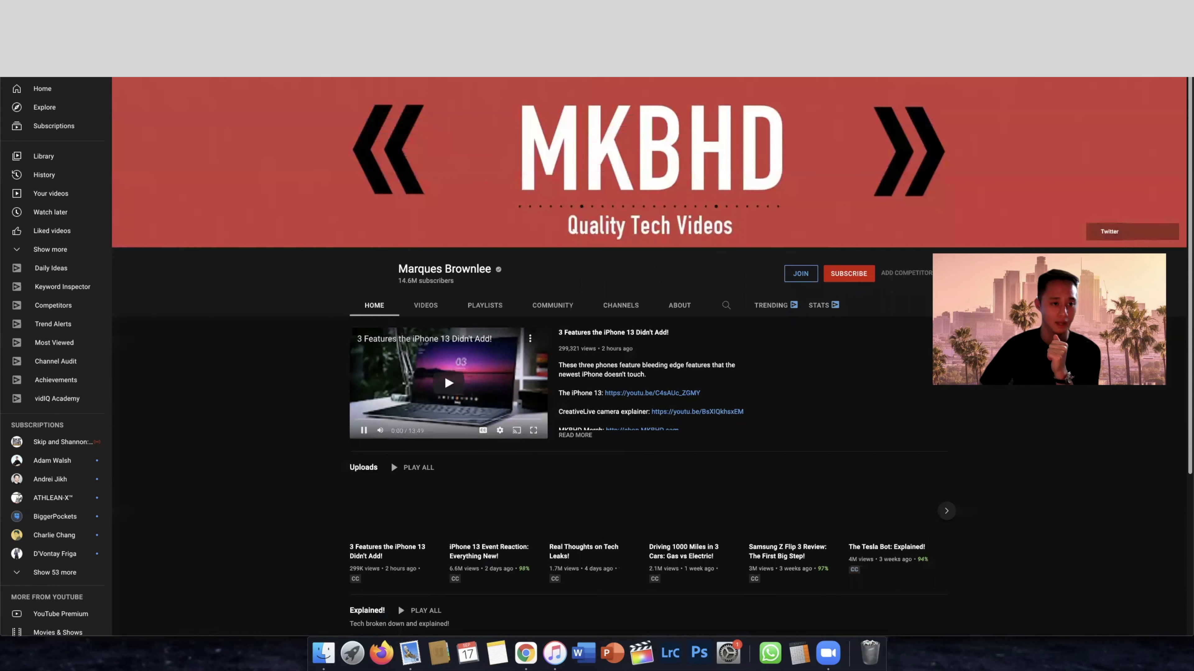
Copy the URL of the Marques Brownlee channel and pause its featured video
right_click(186, 79)
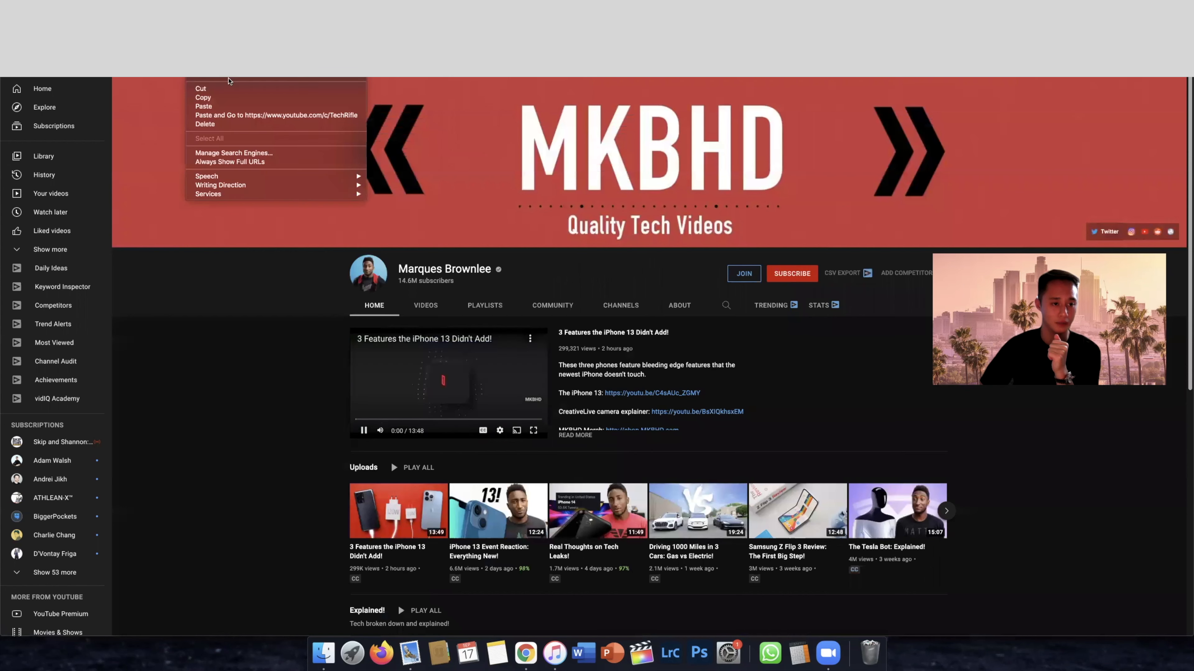
left_click(221, 98)
left_click(364, 431)
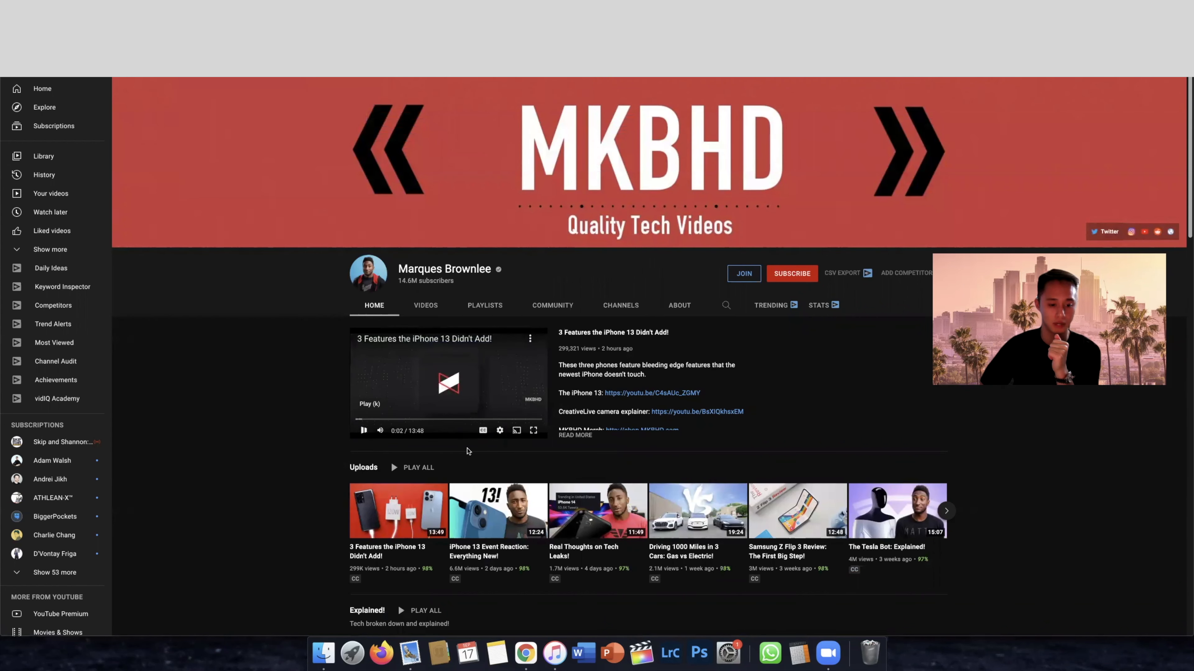
key("ctrl+shift+Tab")
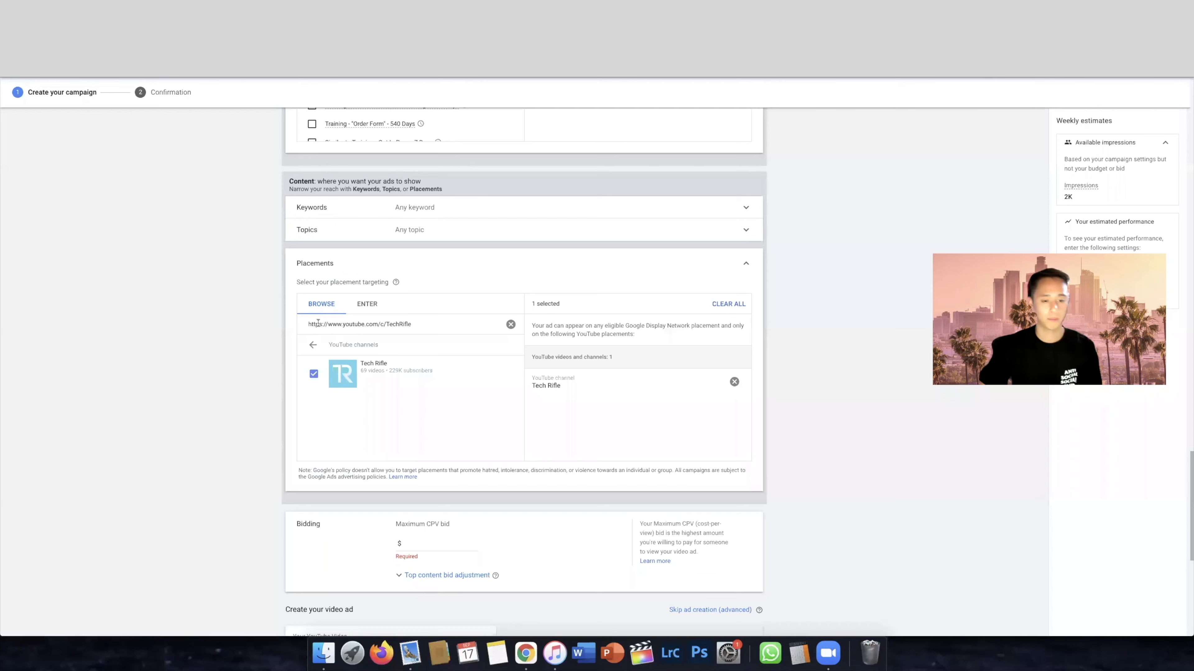
left_click(510, 324)
key("super+v")
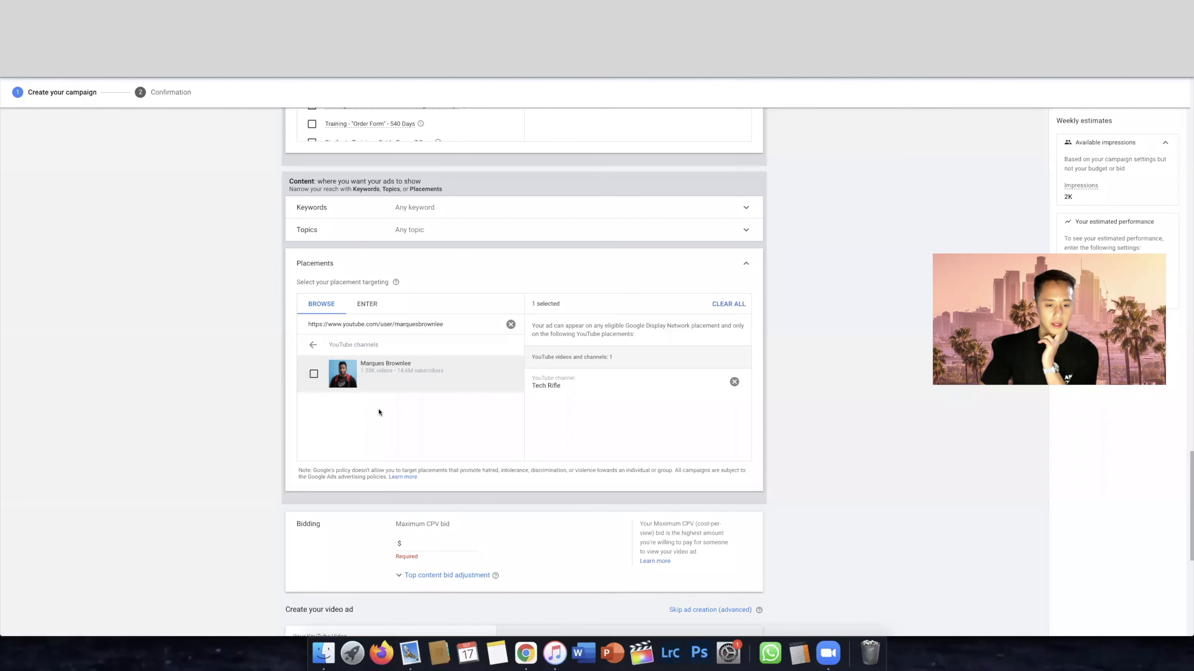
left_click(313, 374)
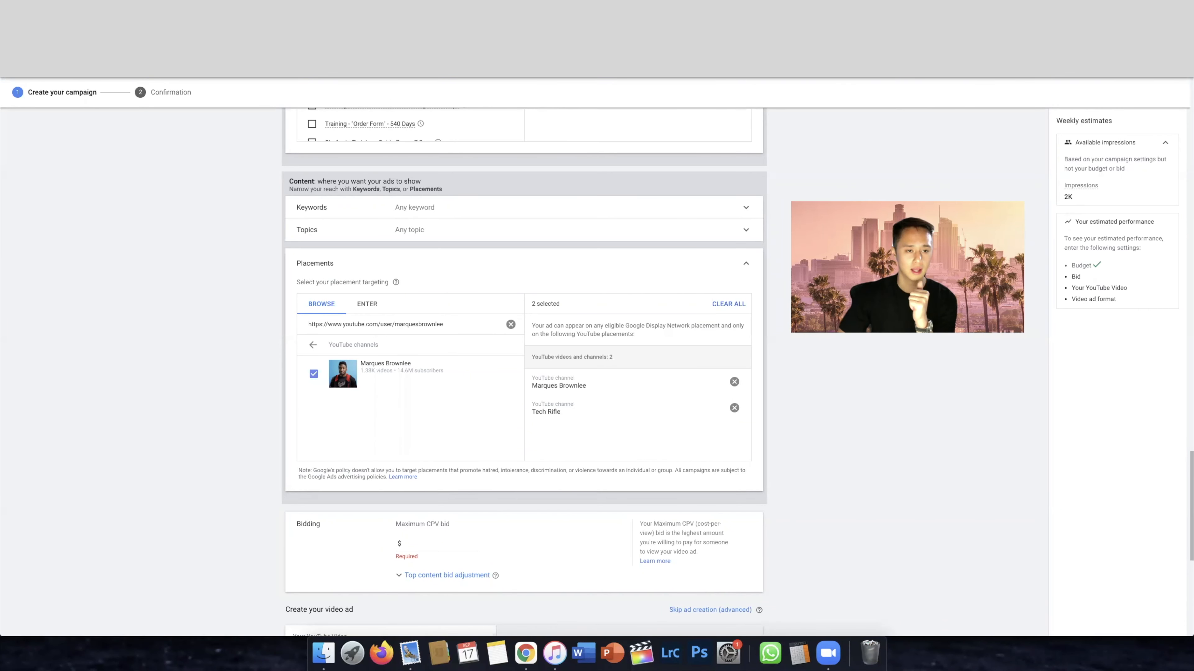
Switch to the YouTube iPhone review results and open the channel behind "iPhone 13 Mini REVIEW: The One to Buy!" to get its URL
key("ctrl+Tab")
scroll(372, 229, "left", 2)
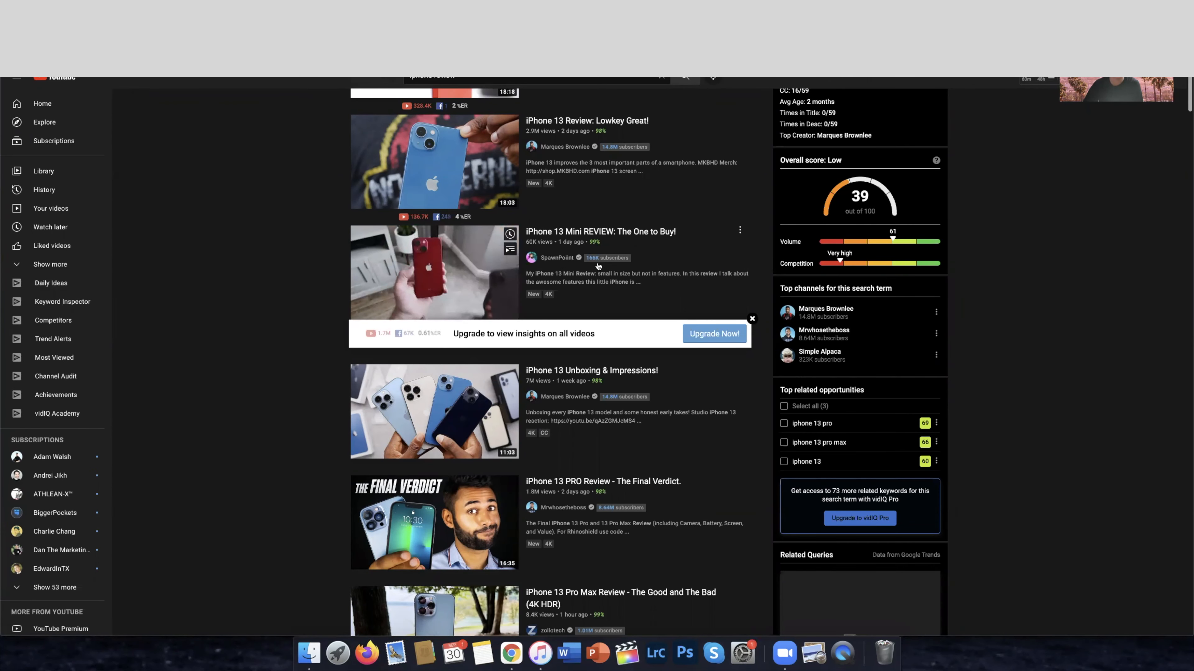
scroll(615, 278, "up", 1)
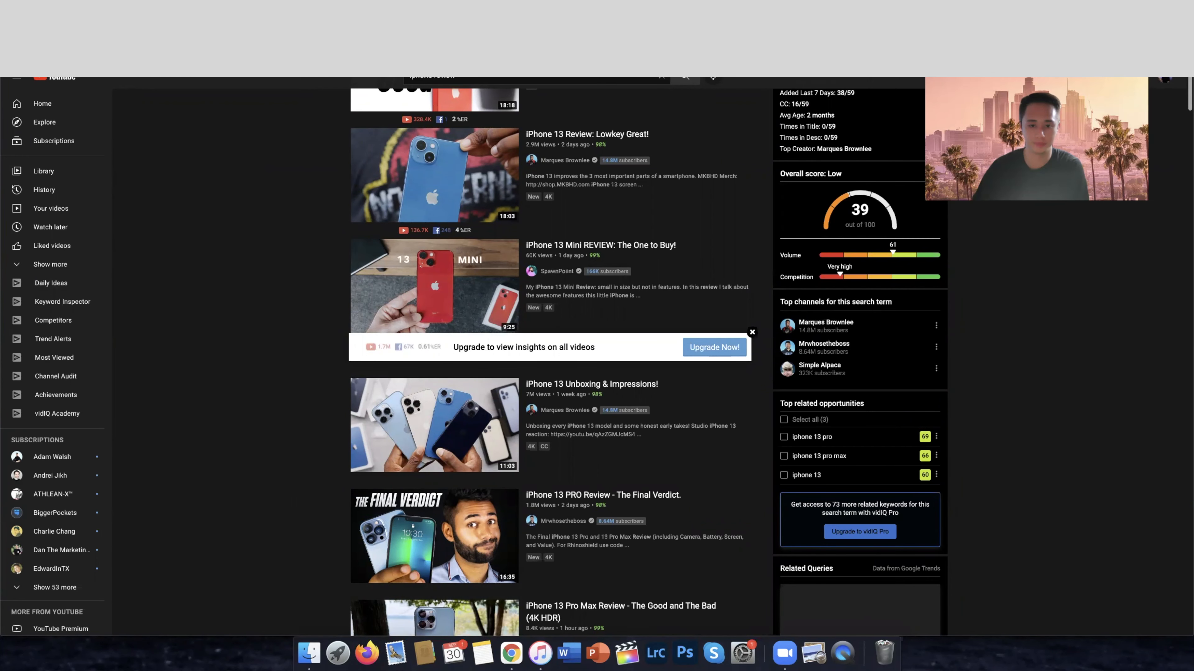
scroll(1050, 265, "up", 2)
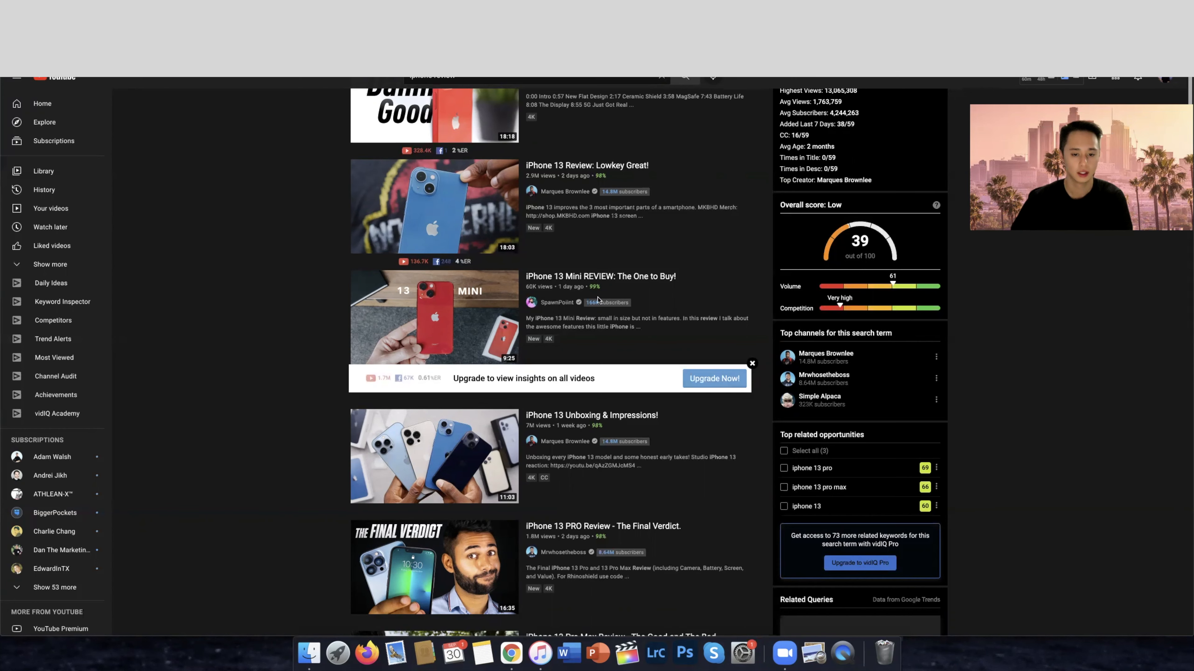
left_click(552, 303)
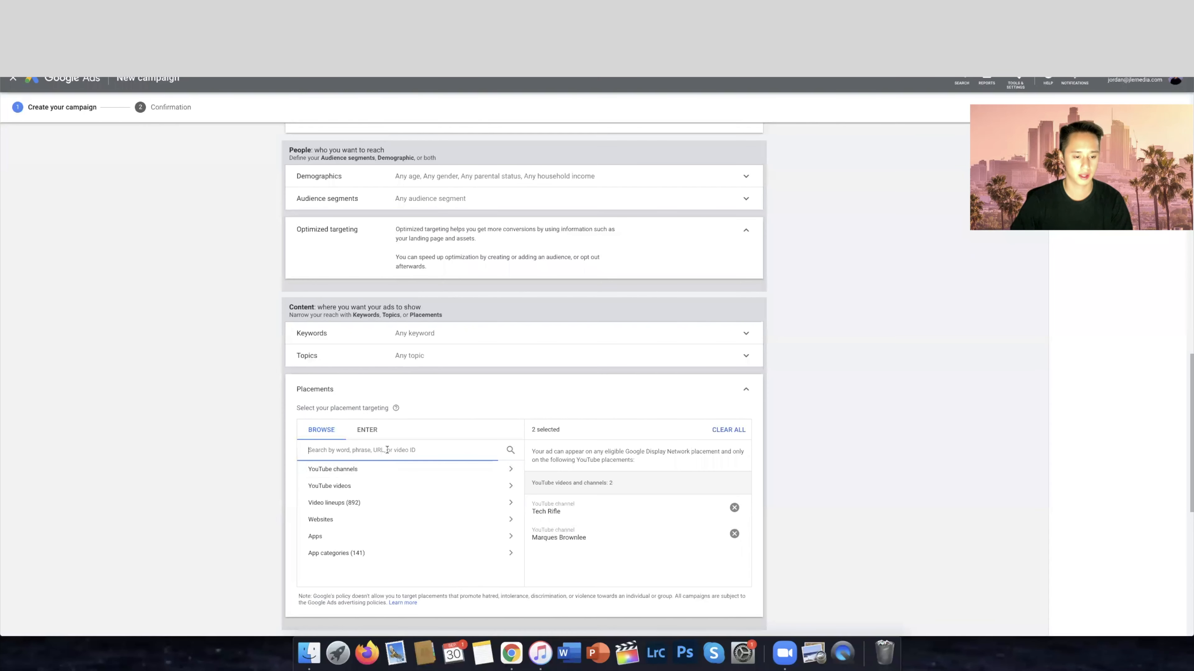
In Google Ads, look up the copied channel URL under YouTube channel placements and add the SpawnPoiint channel
key("super+v")
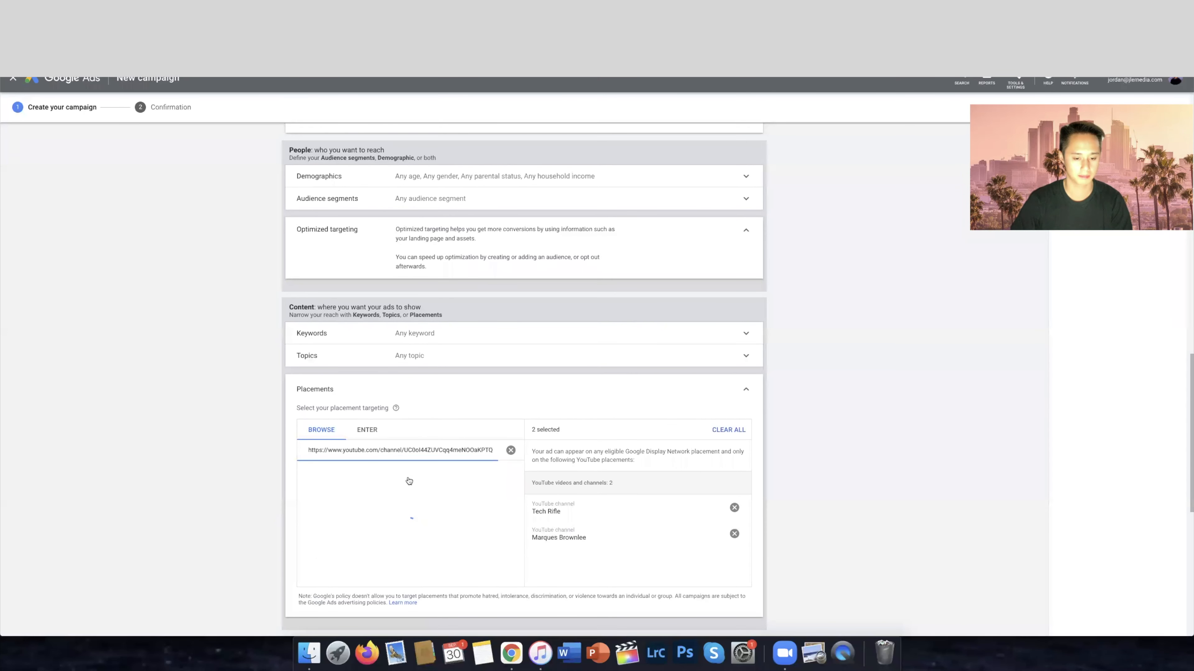
scroll(407, 480, "down", 2)
left_click(348, 406)
left_click(314, 437)
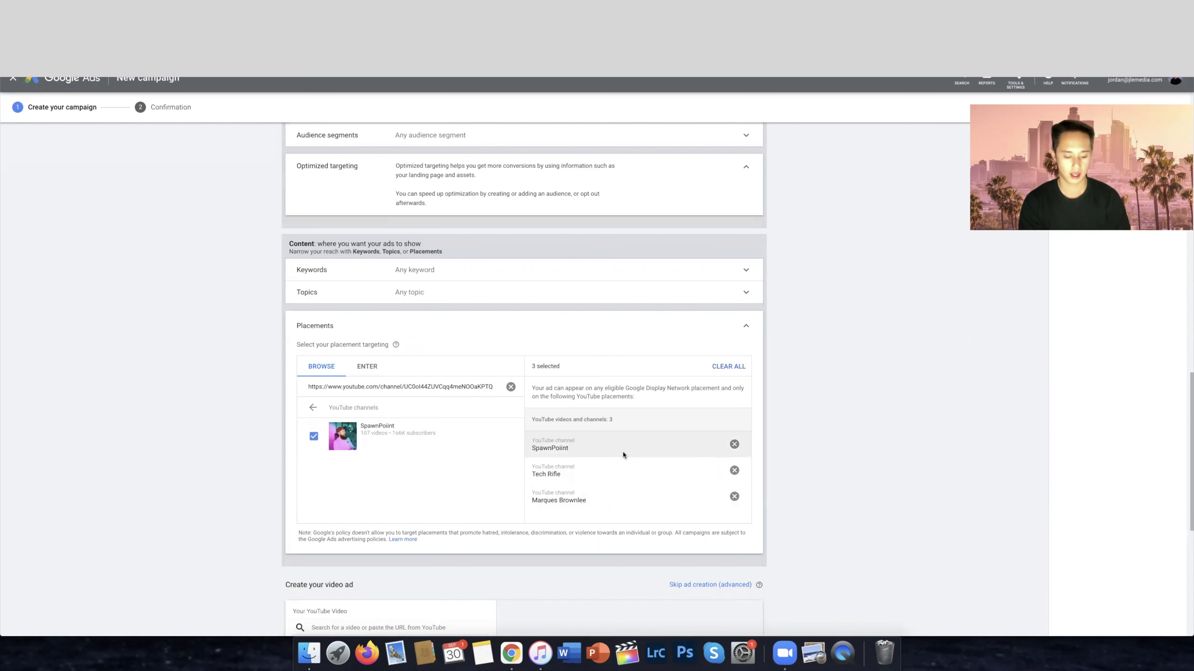
key("XF86MonBrightnessDown")
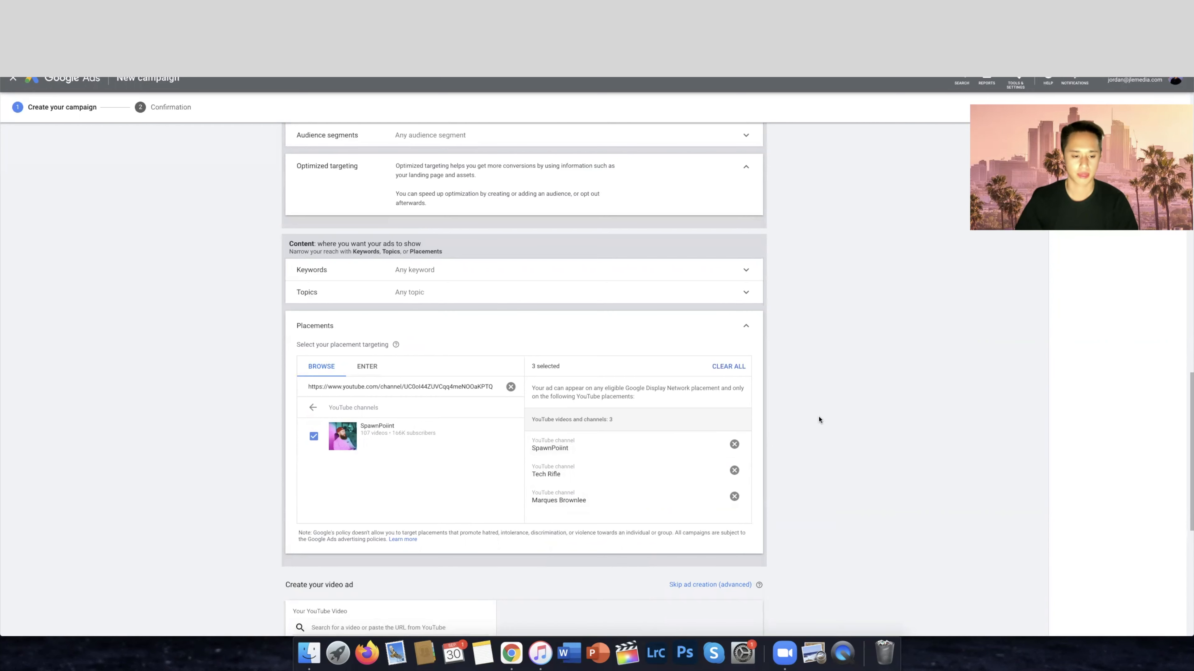
scroll(819, 418, "down", 3)
scroll(819, 420, "up", 3)
scroll(818, 420, "up", 1)
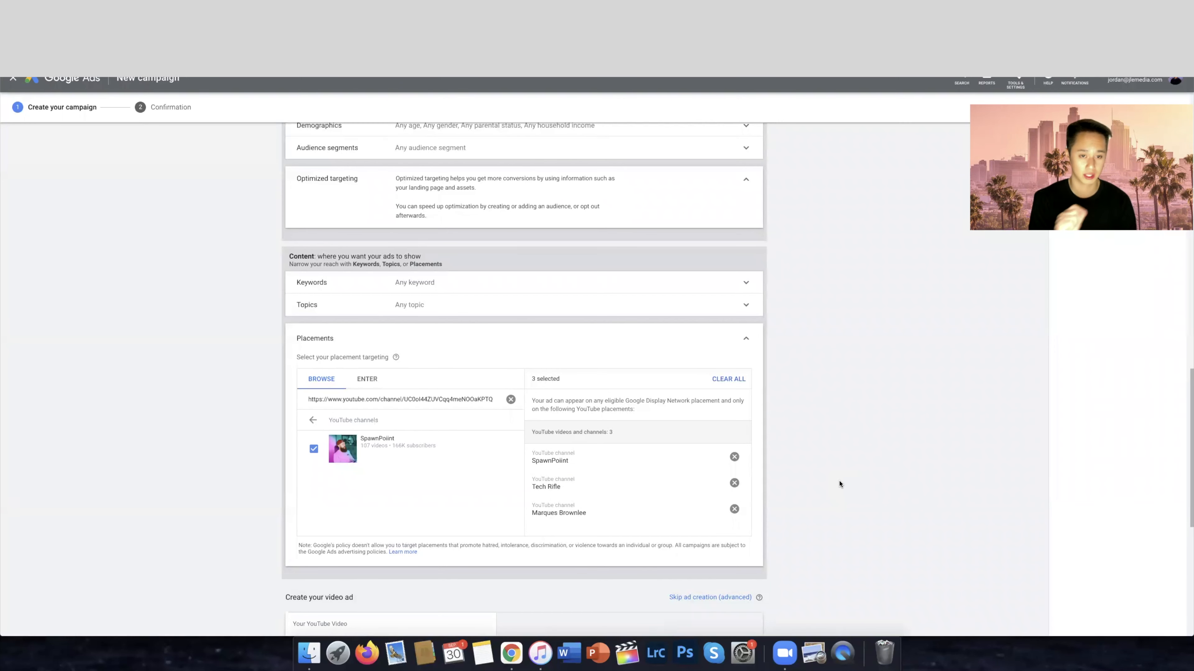
scroll(840, 485, "down", 1)
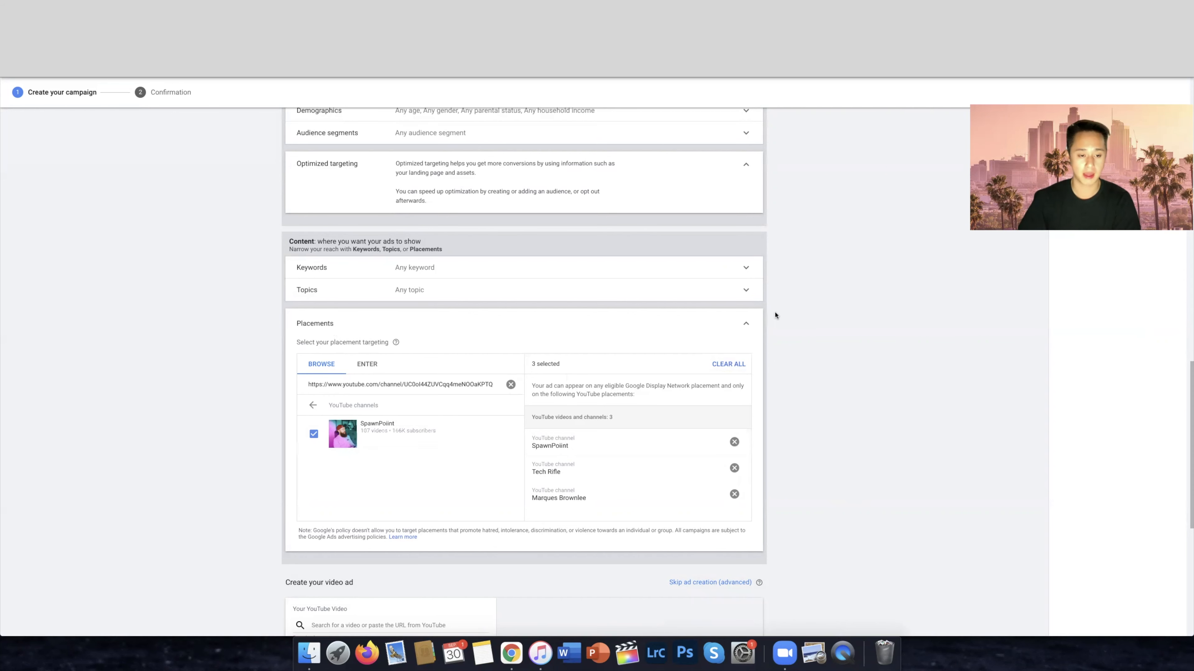
Collapse the placement targeting and open the Keywords targeting for entry
left_click(746, 324)
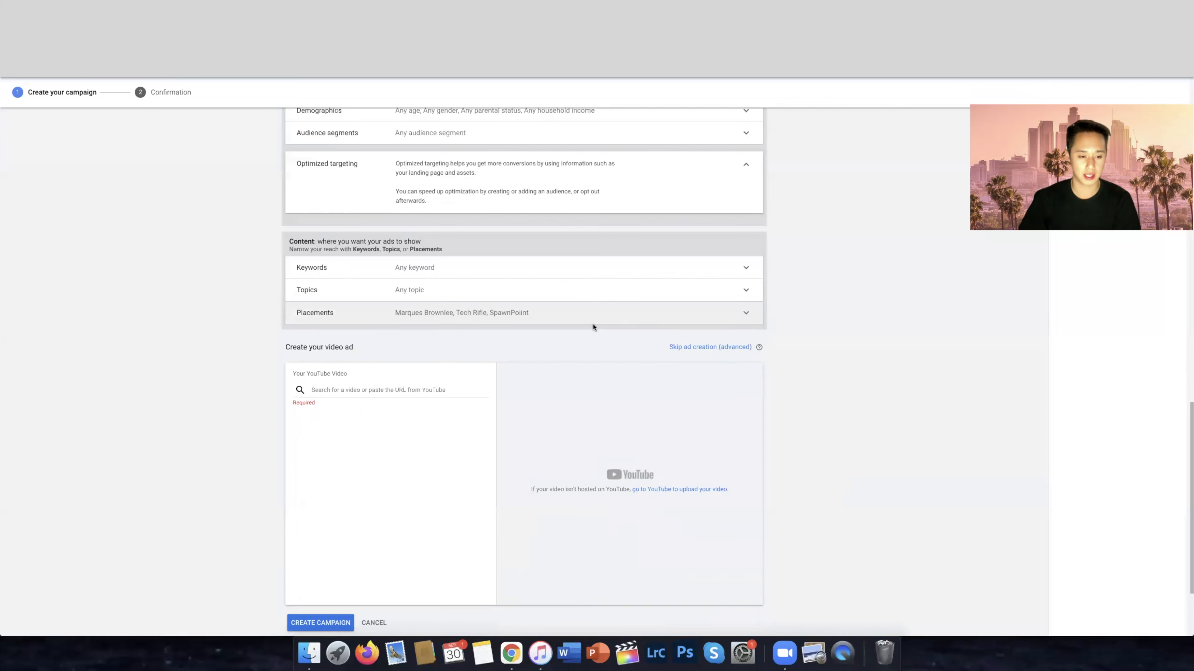
left_click(746, 270)
left_click(410, 336)
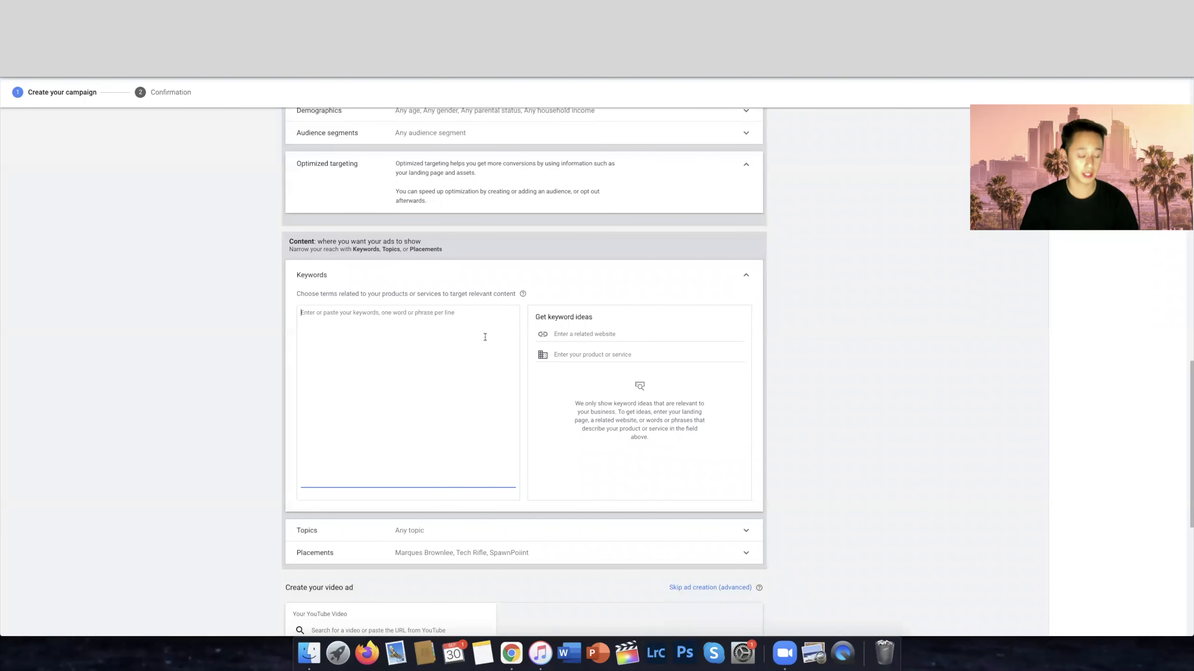
Enter the quoted keyword phrase "how to start a digital marketing agency" on its own line
type("\"h")
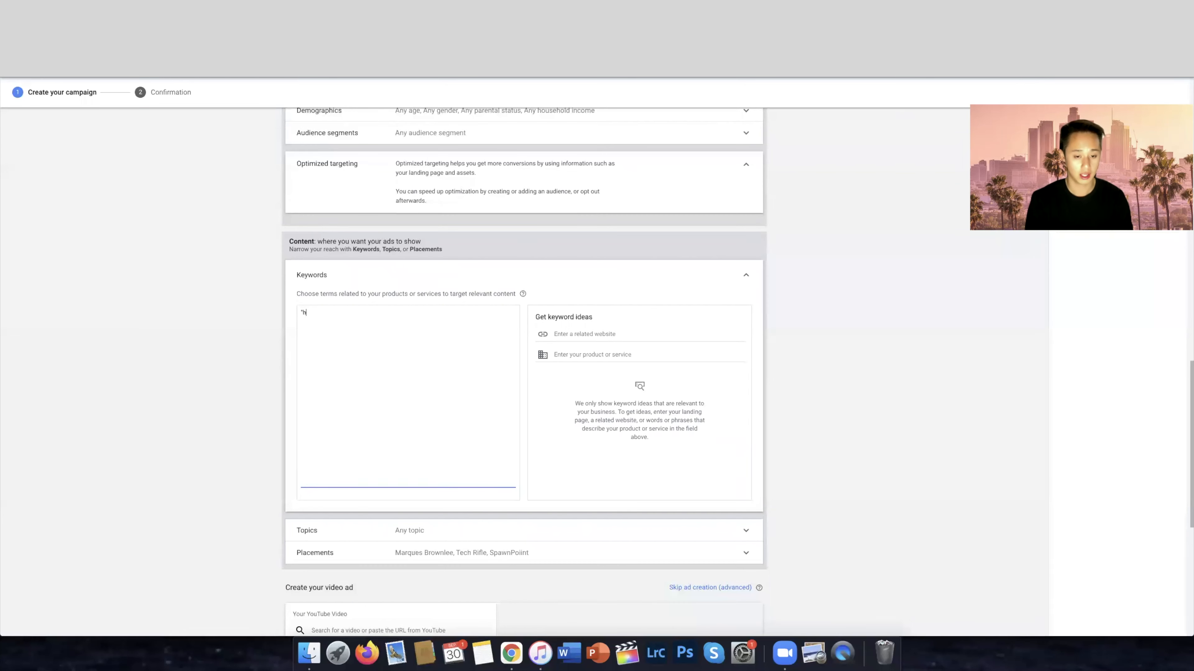
type("ow to ")
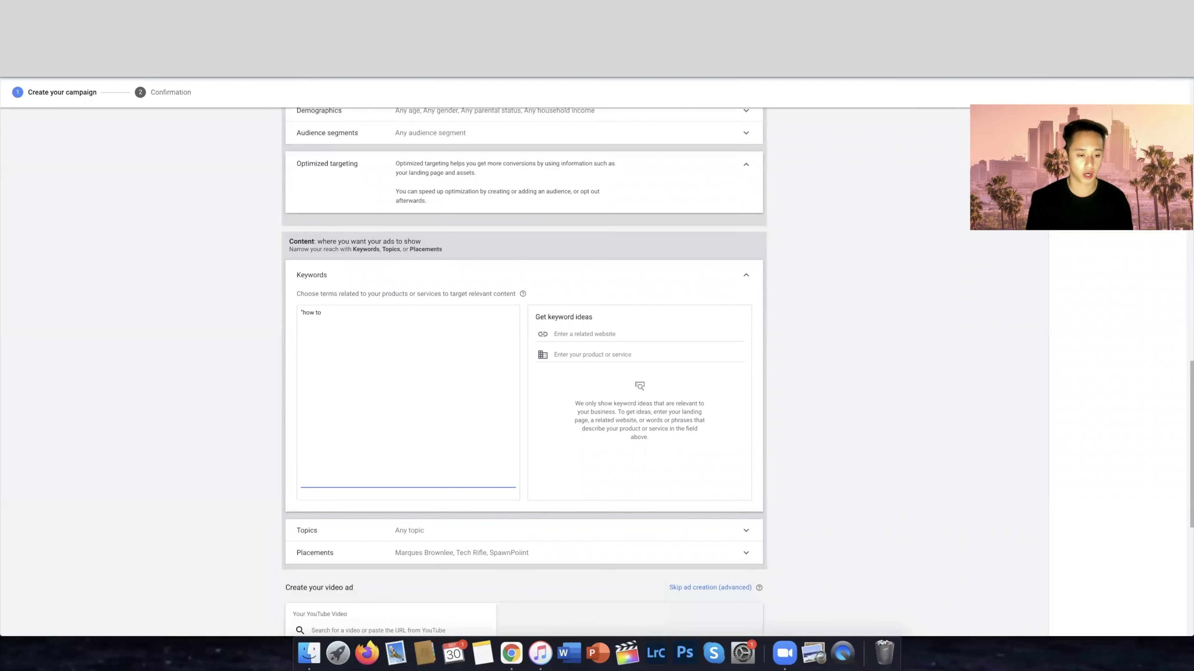
type("star")
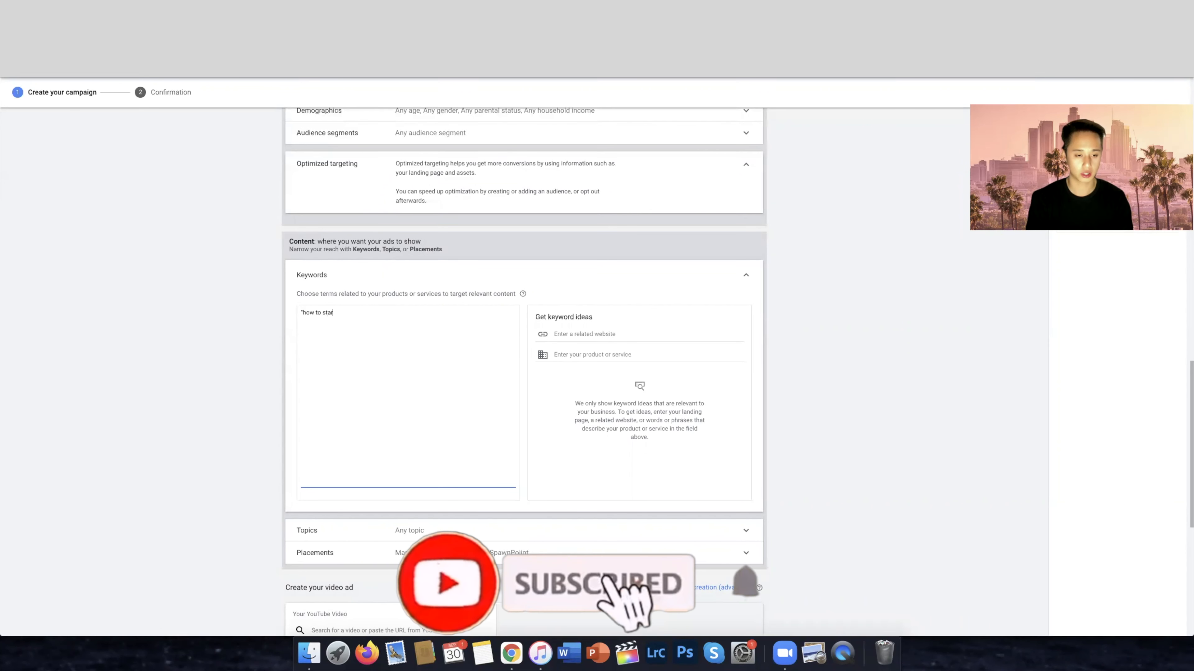
type("t a digital marketing agenc")
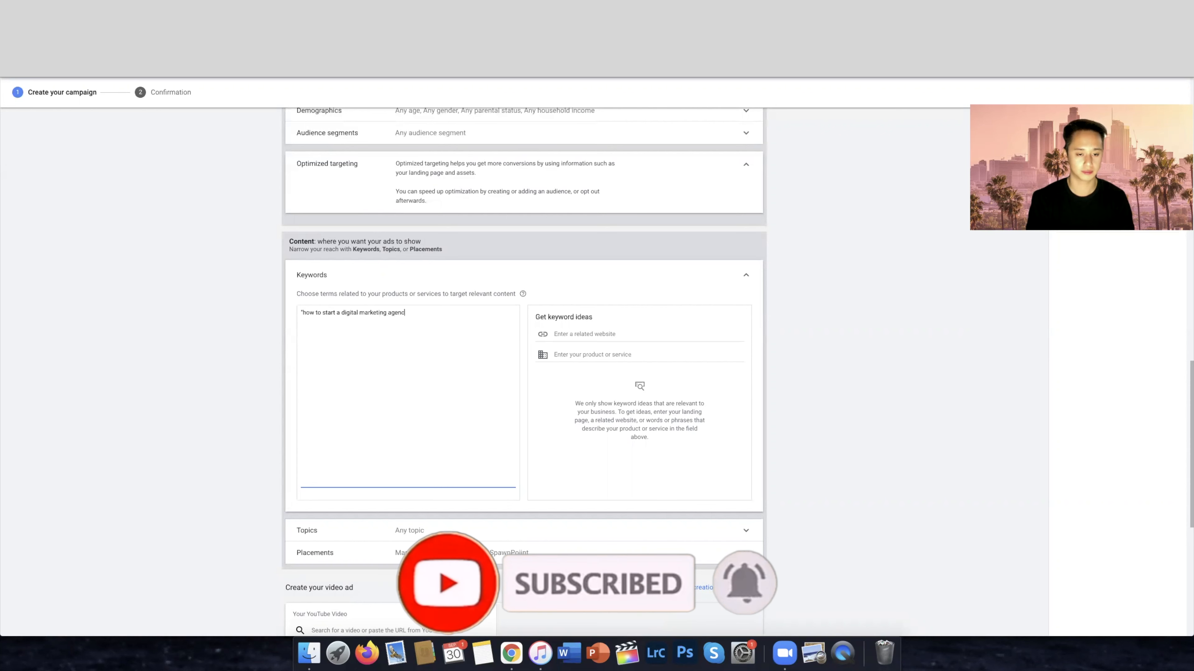
type("y\"")
key("Return")
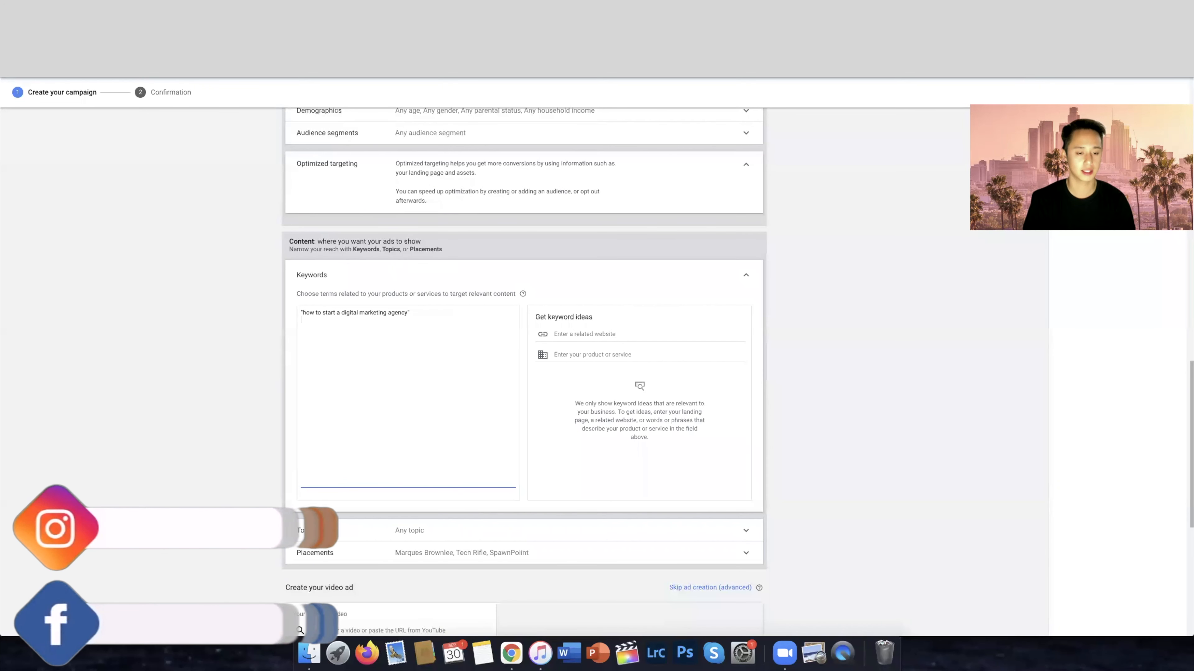
Add a second quoted keyword phrase, "how to get clients for digital marketing agency"
type("\"")
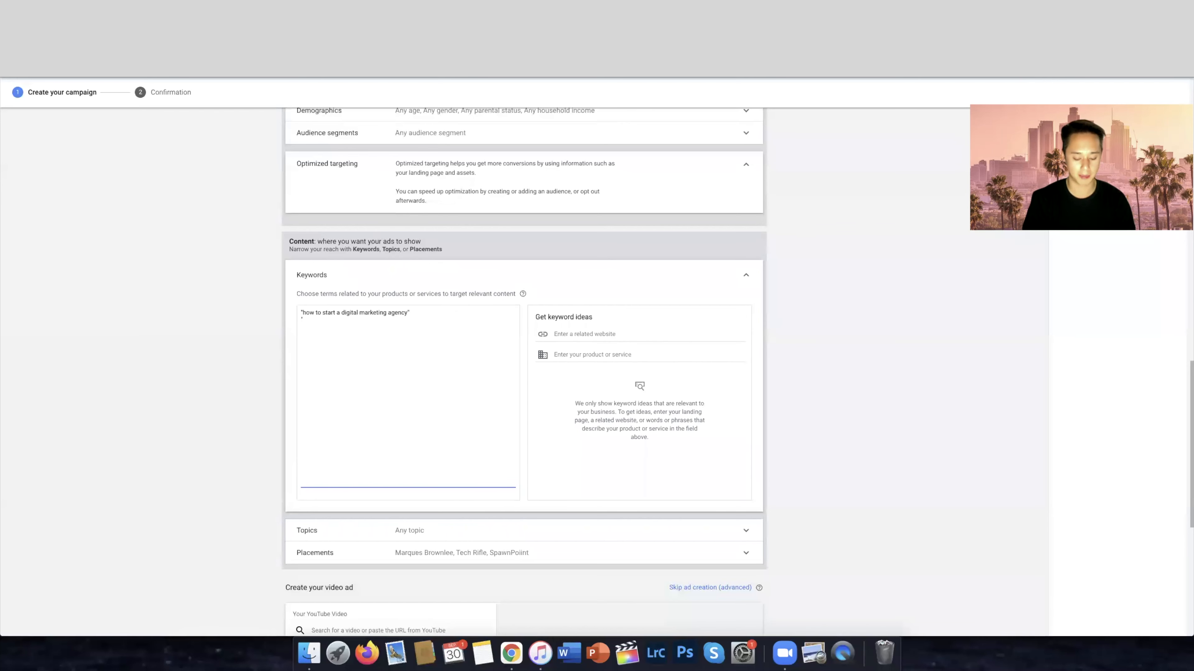
type("how to get cl")
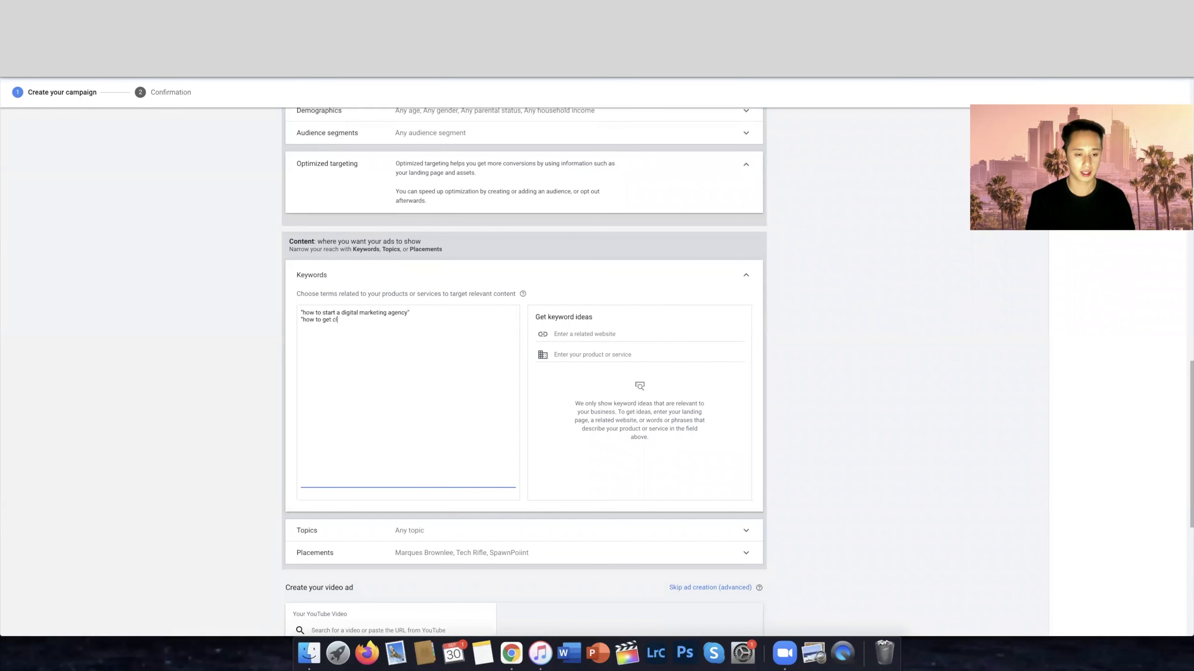
type("ients for digital marketing agenc")
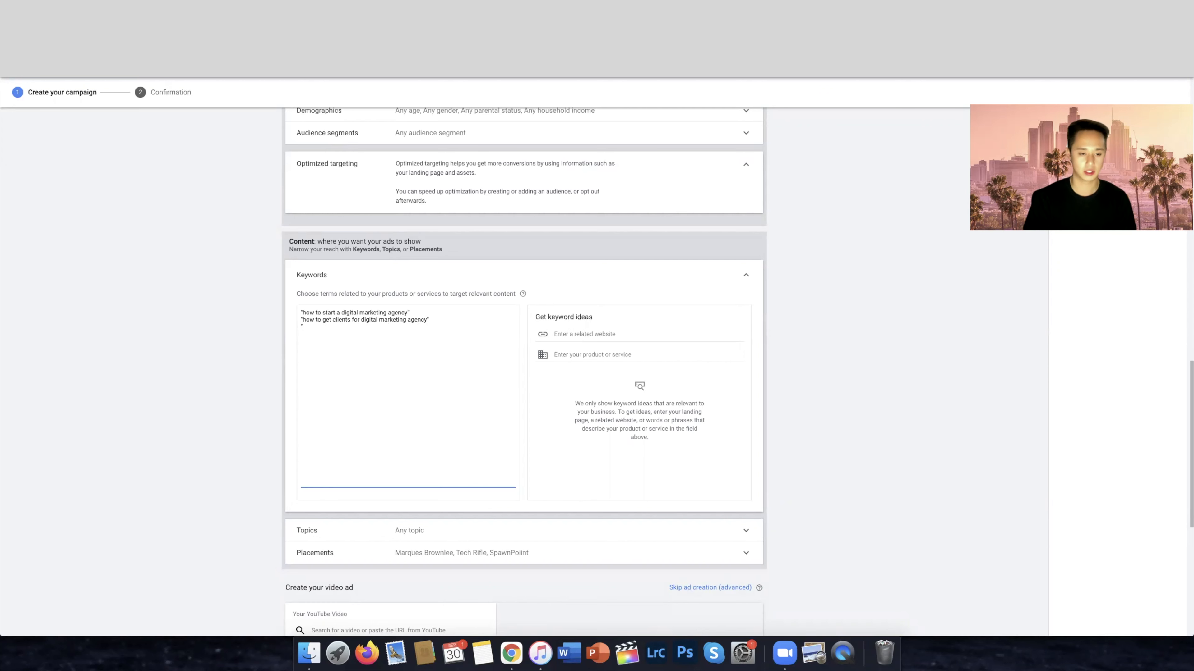
type("y\"")
key("Return")
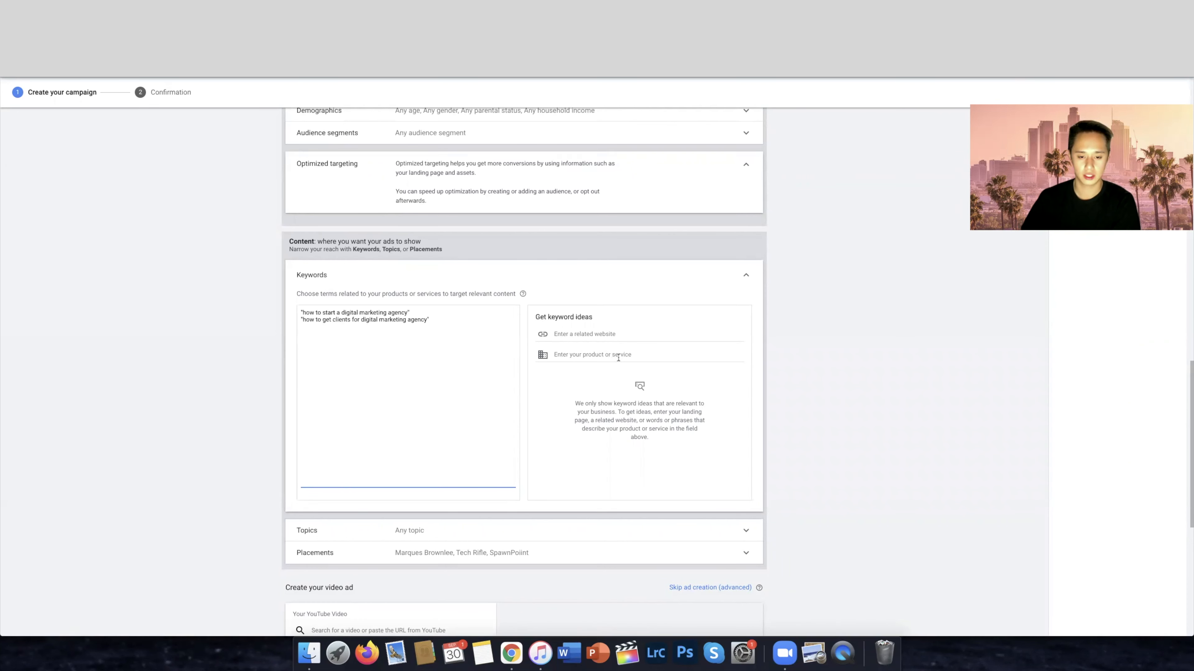
Get keyword ideas for the product or service "how to start a digital marketing agency"
left_click(589, 355)
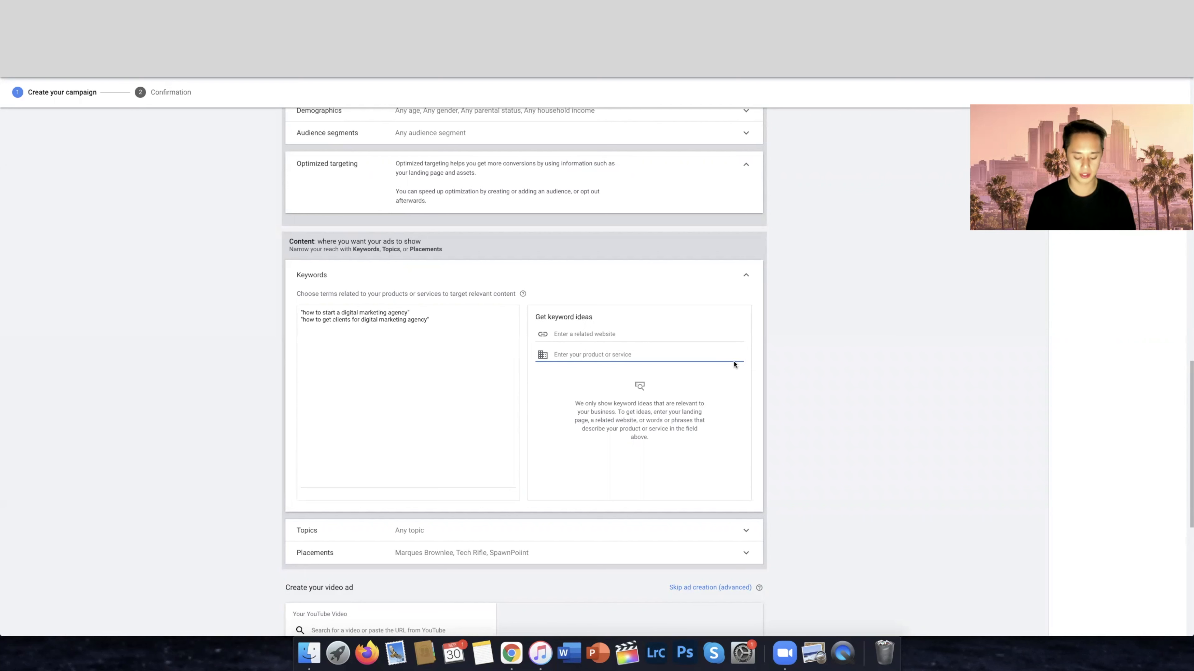
type("how to start")
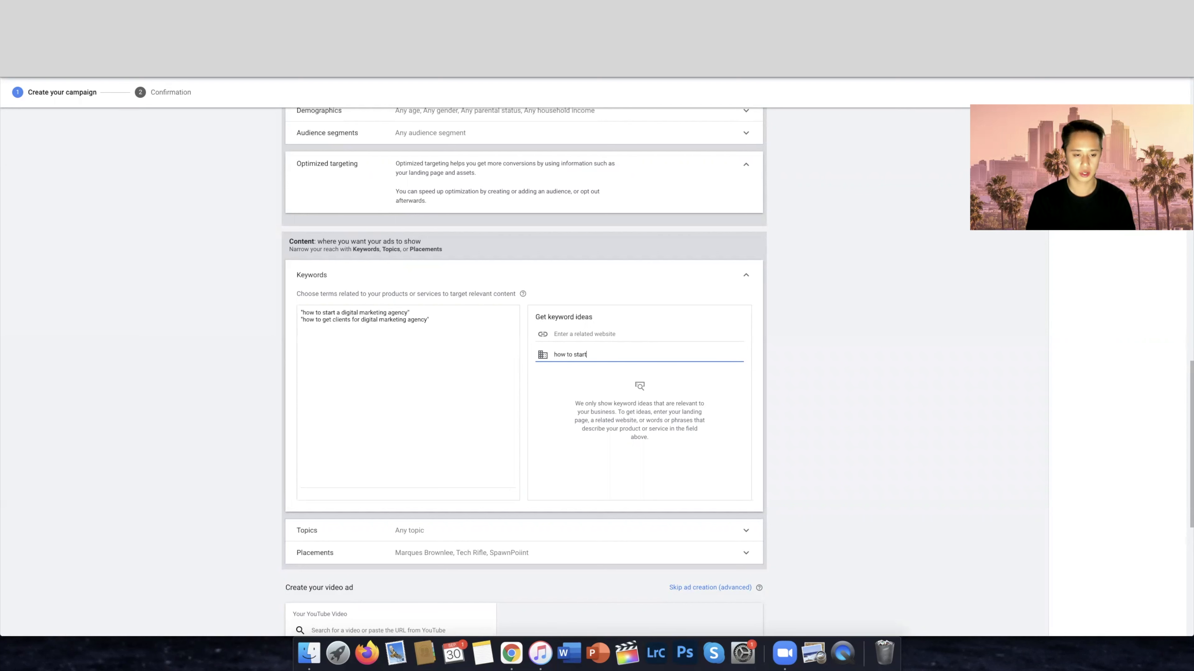
type(" a digital marketing agency")
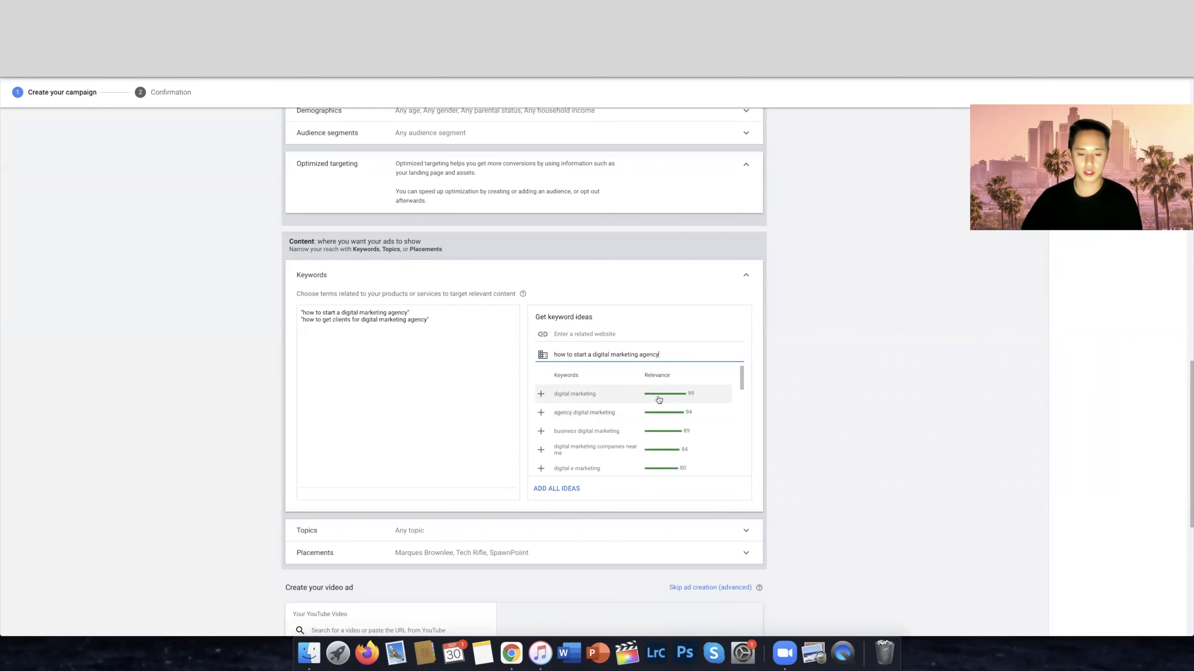
Review the keyword ideas and add "digital marketing" and "digital marketing companies near me" to the keyword list
scroll(681, 400, "down", 2)
scroll(685, 400, "down", 4)
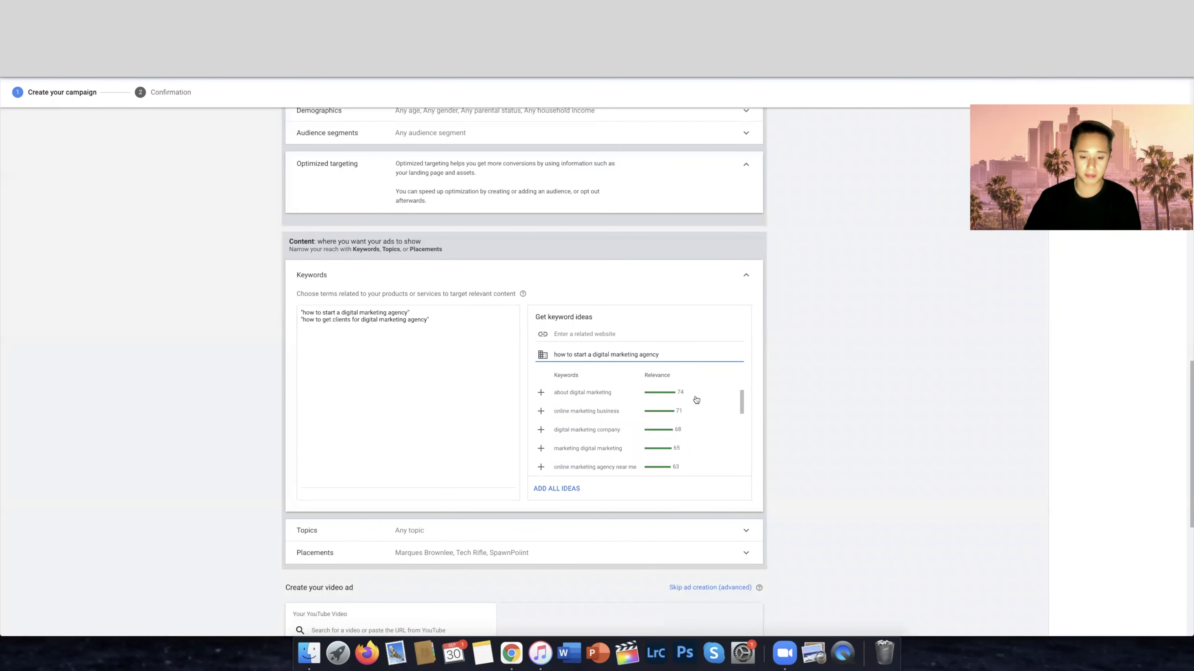
scroll(693, 400, "down", 10)
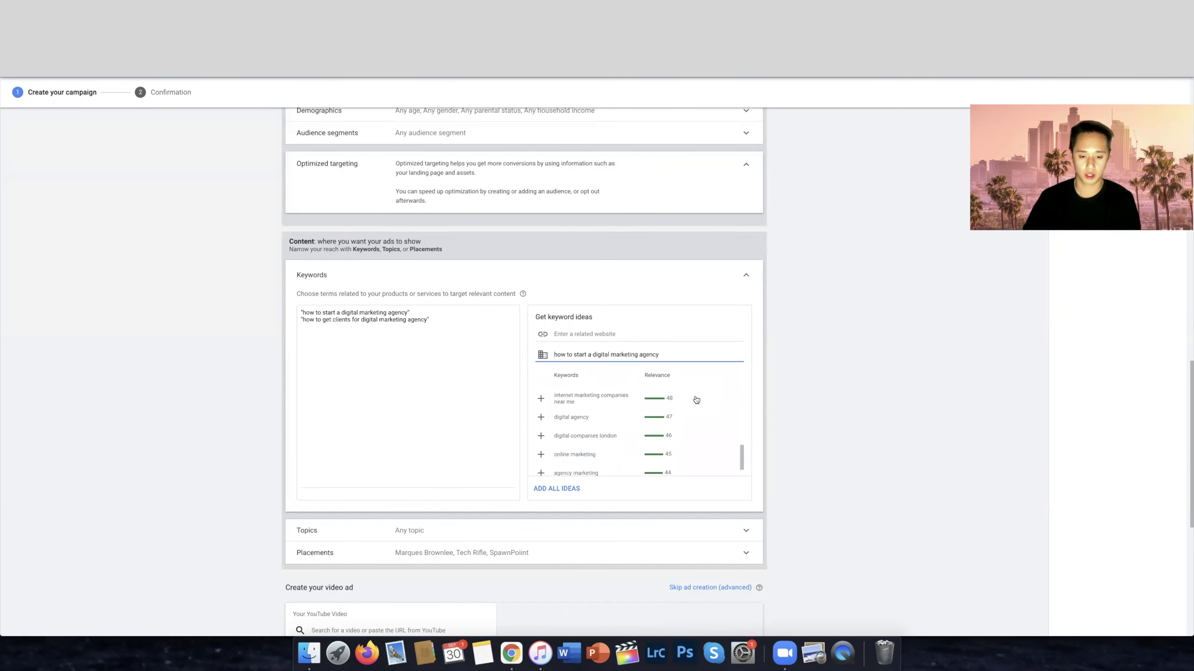
scroll(666, 453, "down", 1)
scroll(649, 400, "up", 3)
scroll(647, 398, "up", 4)
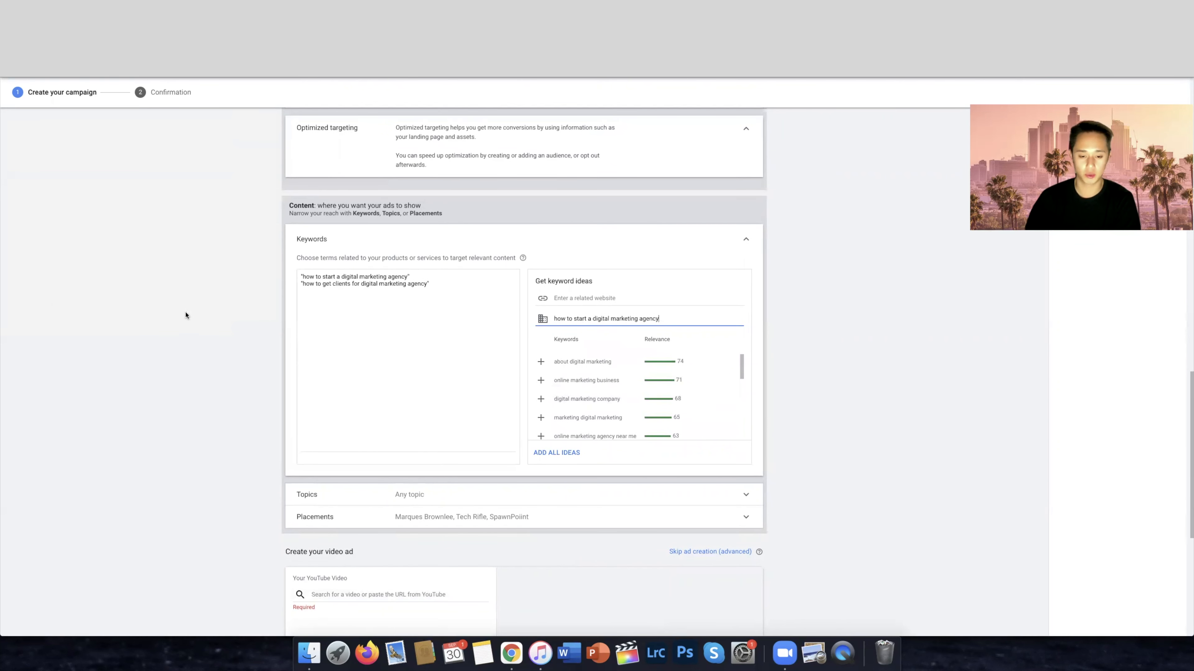
scroll(601, 390, "up", 1)
scroll(601, 390, "up", 7)
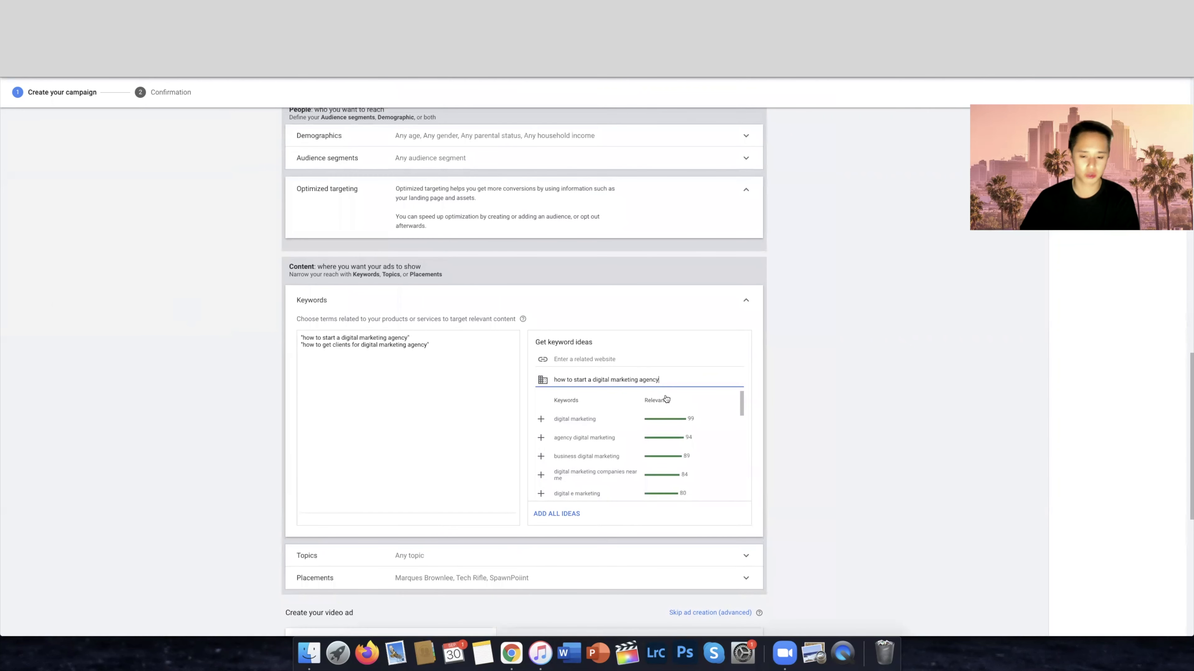
scroll(576, 431, "down", 1)
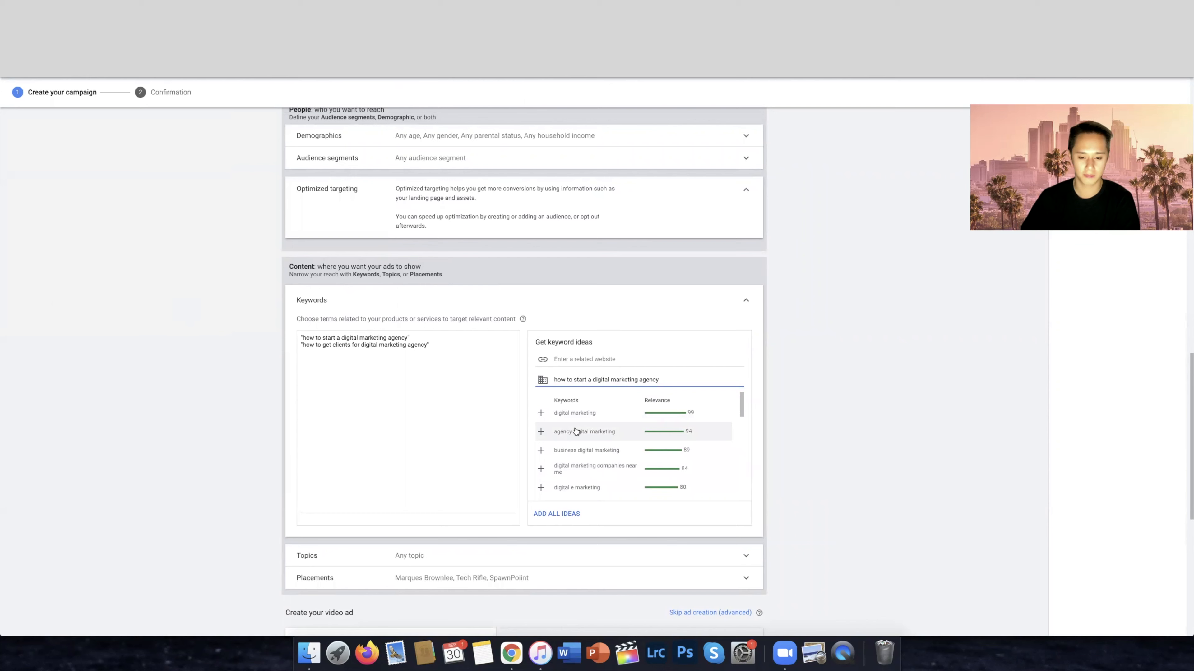
left_click(541, 413)
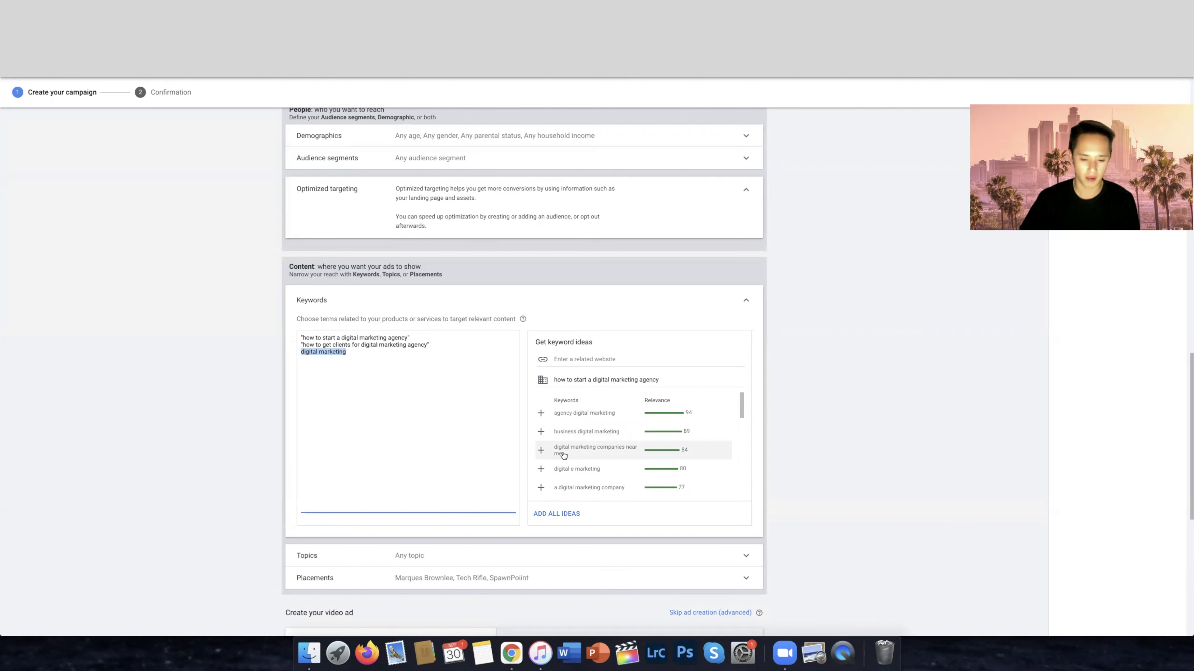
left_click(541, 453)
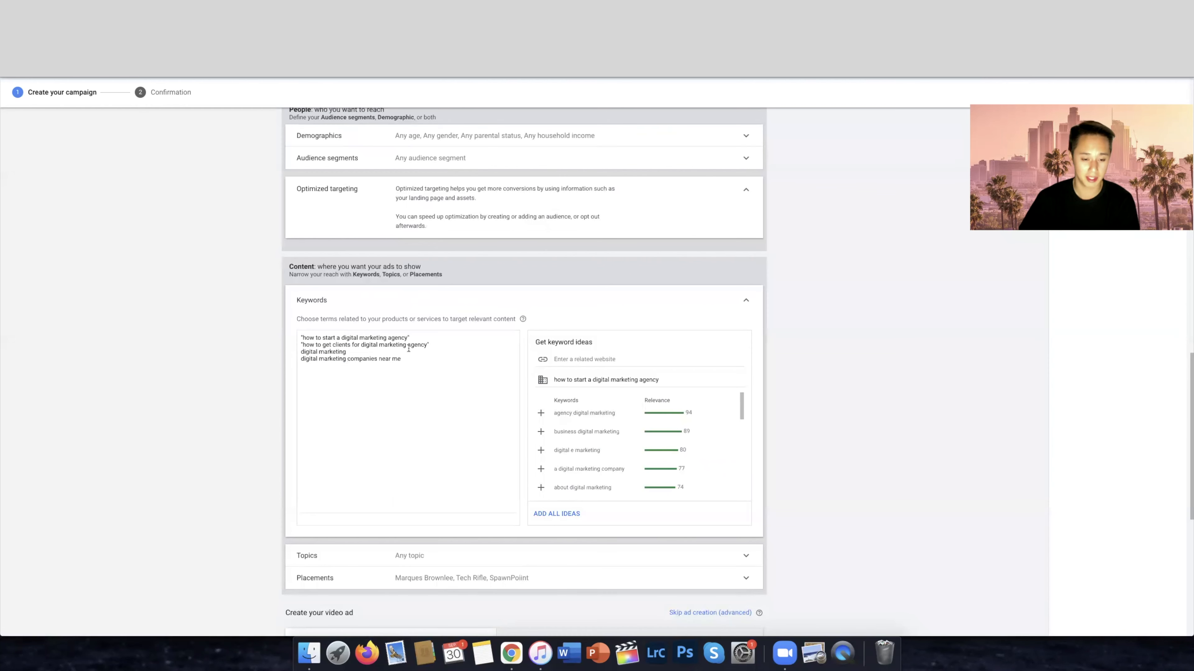
Replace the two suggested keywords with the quoted phrases "how to make money online" and "online business ideas" on separate lines
left_click_drag(404, 359, 269, 355)
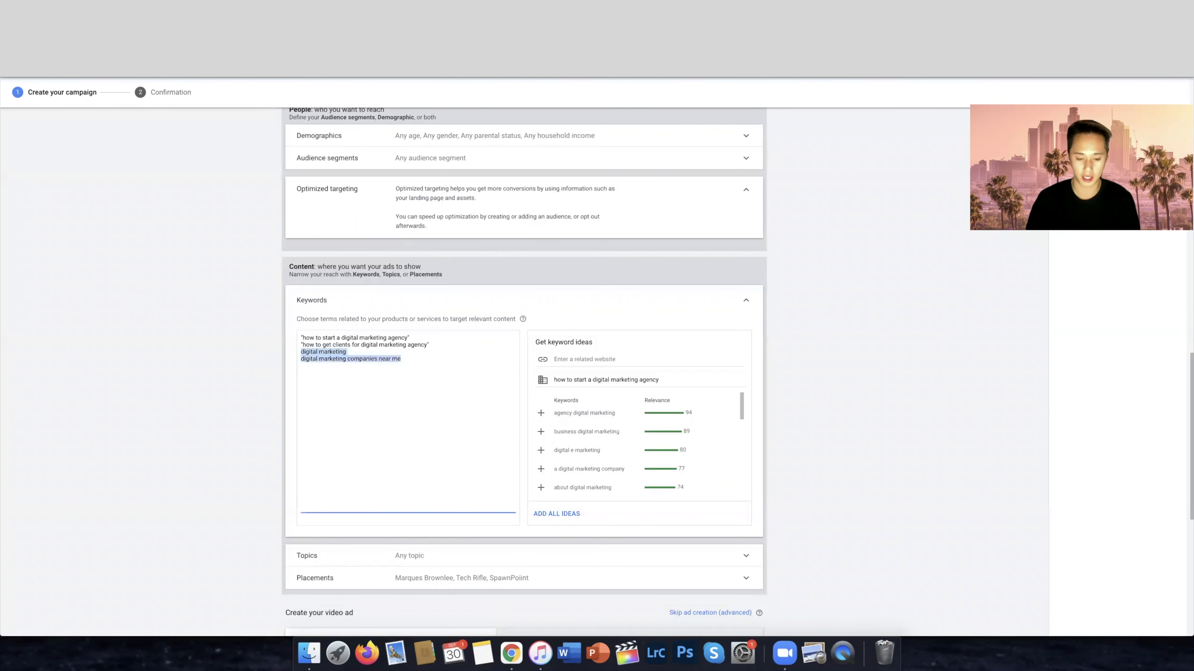
key("BackSpace")
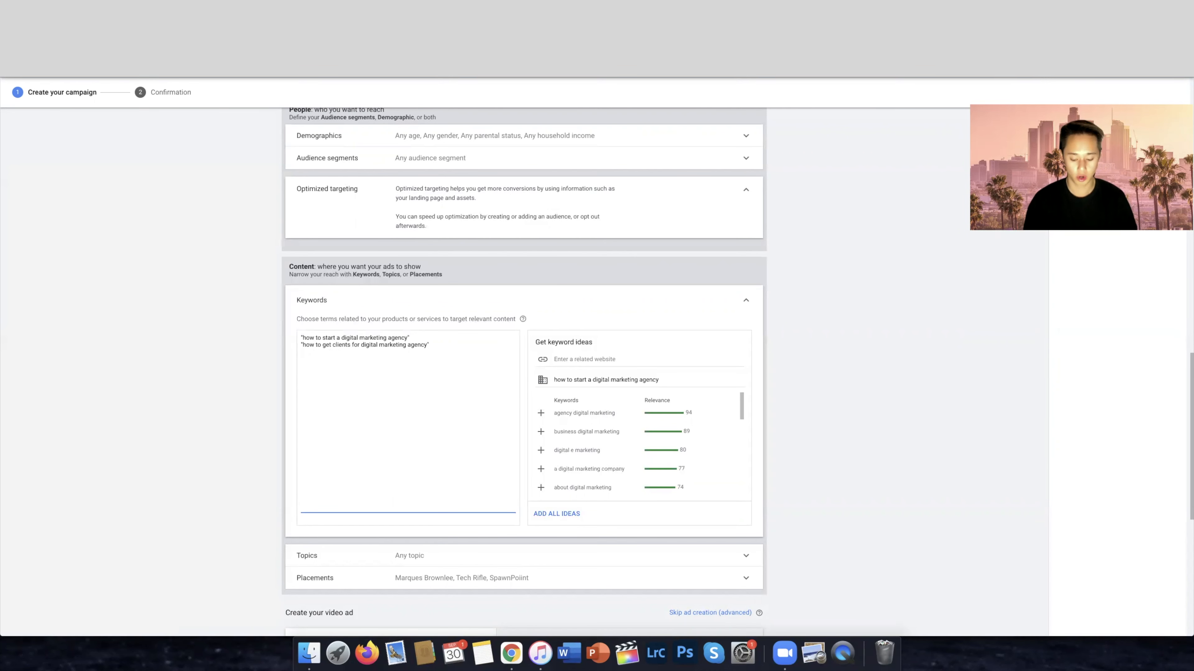
type("how")
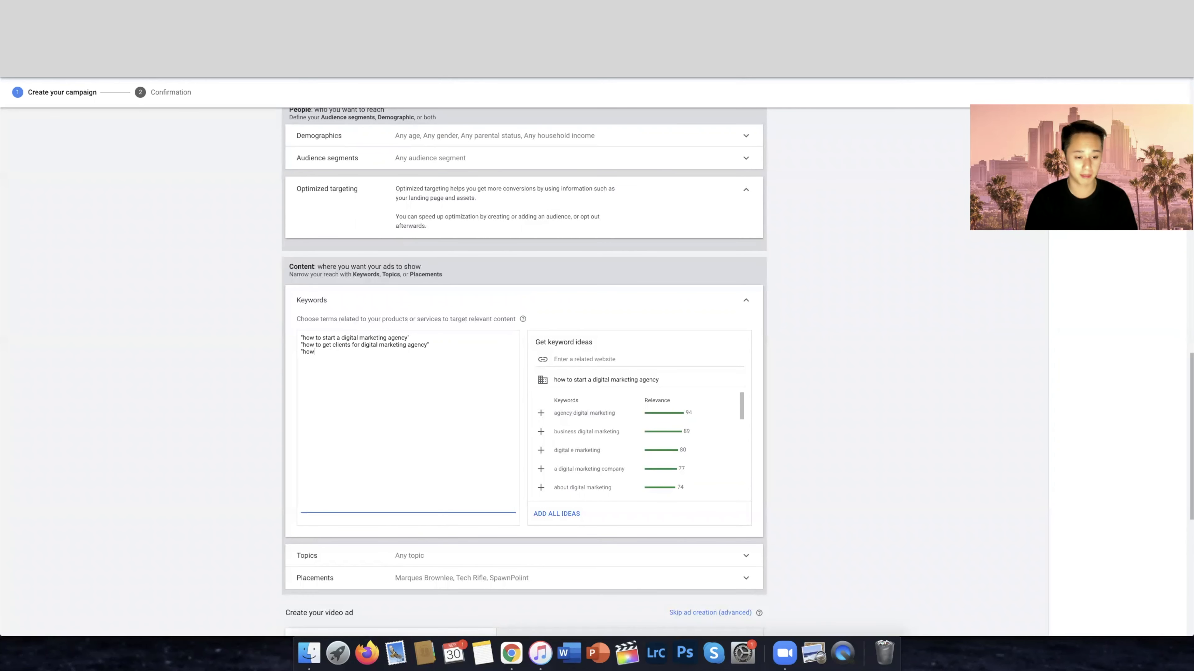
type(" to make m")
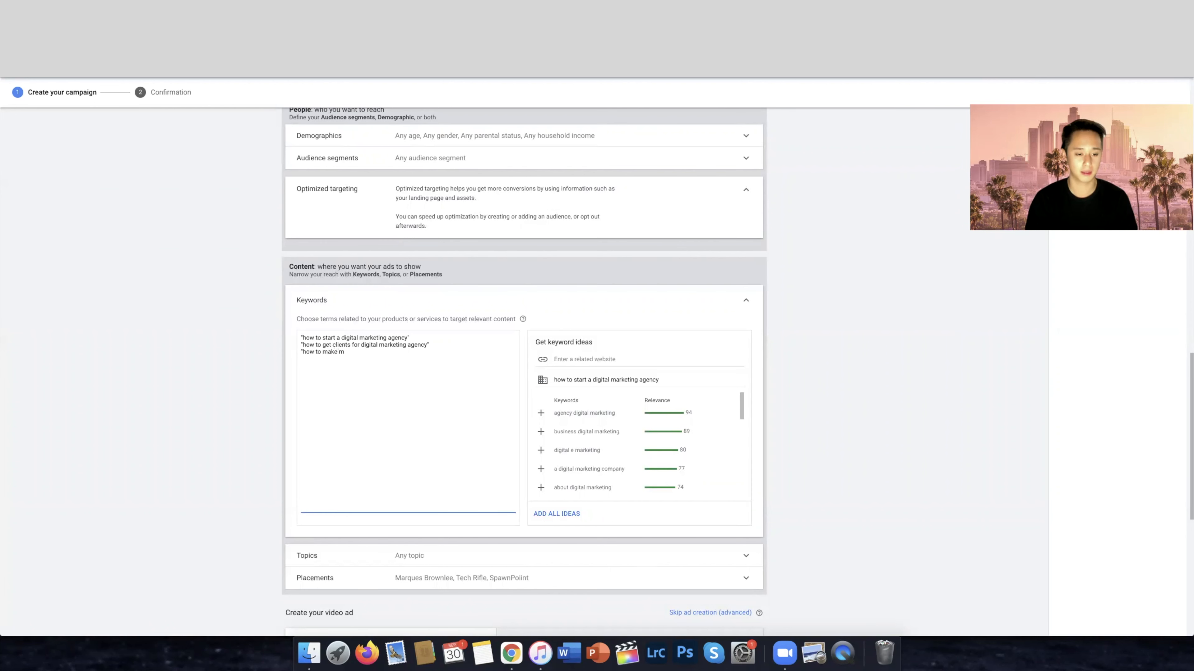
type("oney online")
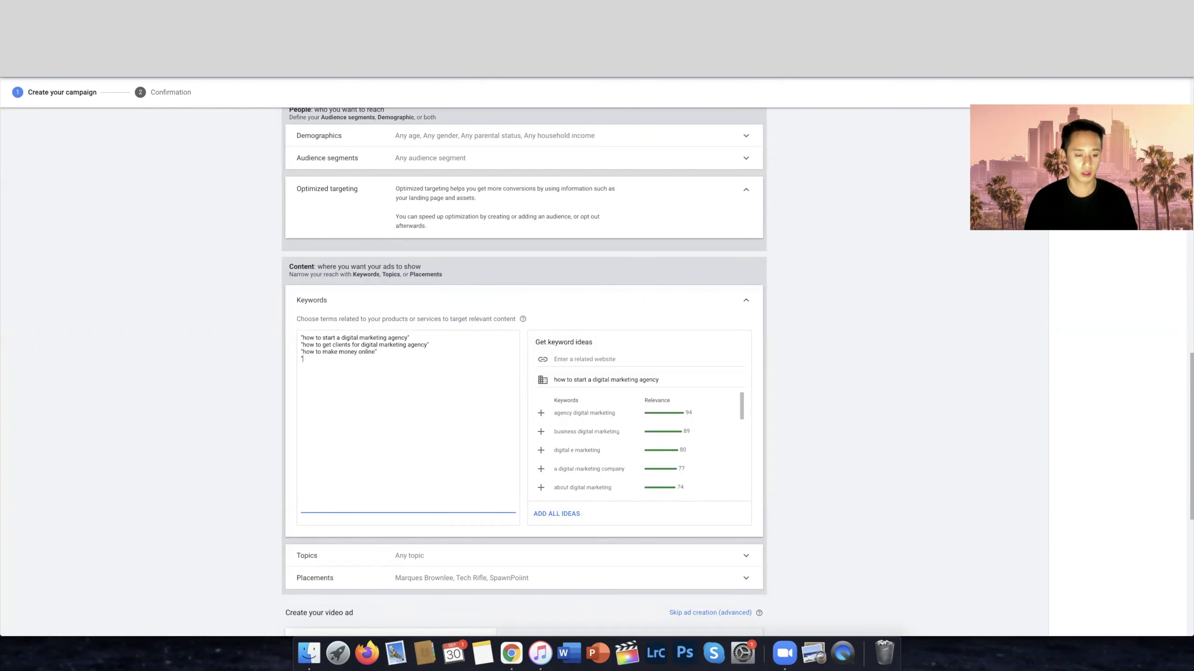
type("\"")
key("Return")
type("\"online business ideas")
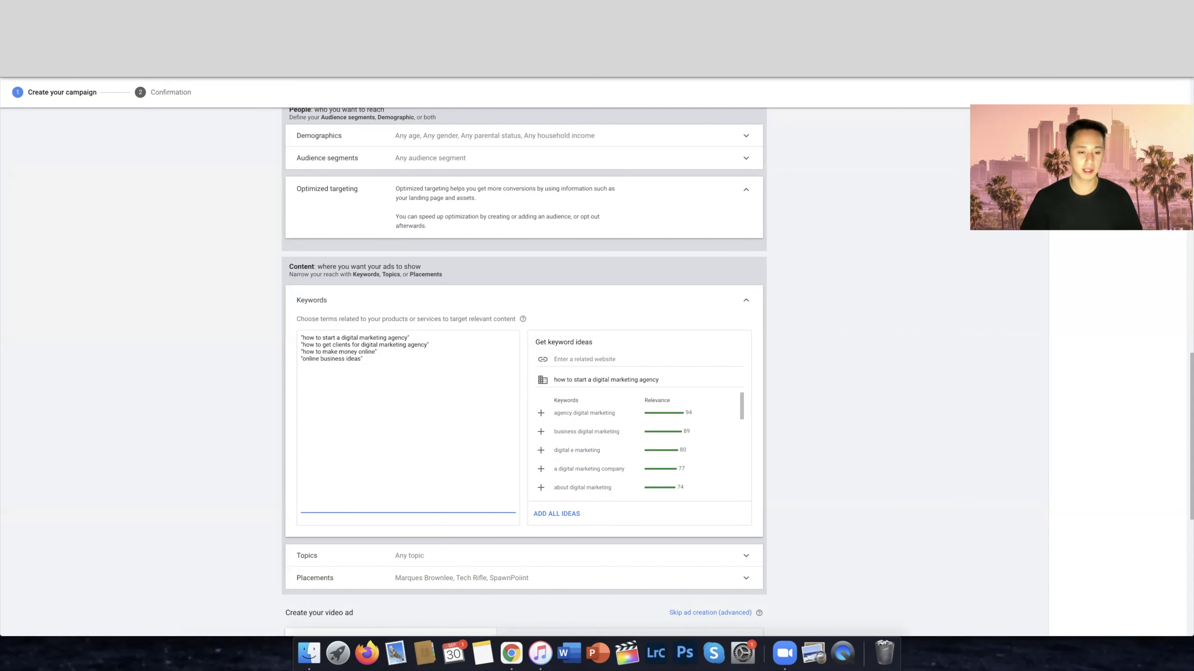
Add the quoted keyword "digital marketing" at the end of the keyword list, set apart by a blank line
left_click_drag(385, 344, 301, 338)
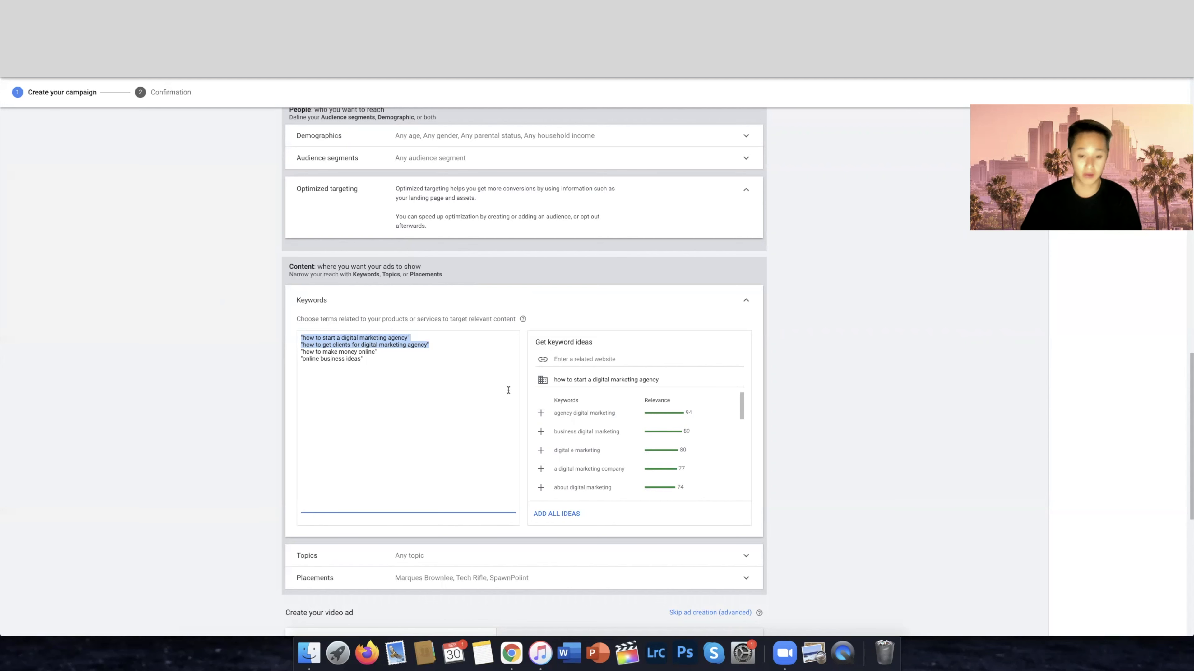
left_click_drag(379, 371, 240, 328)
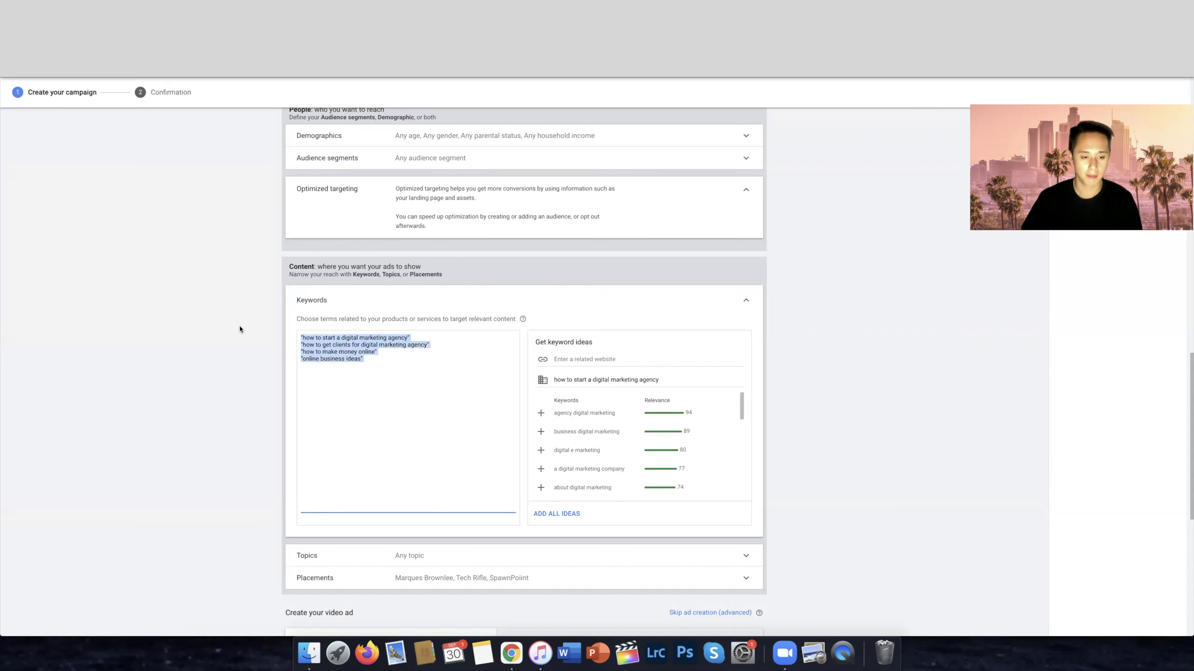
left_click(432, 394)
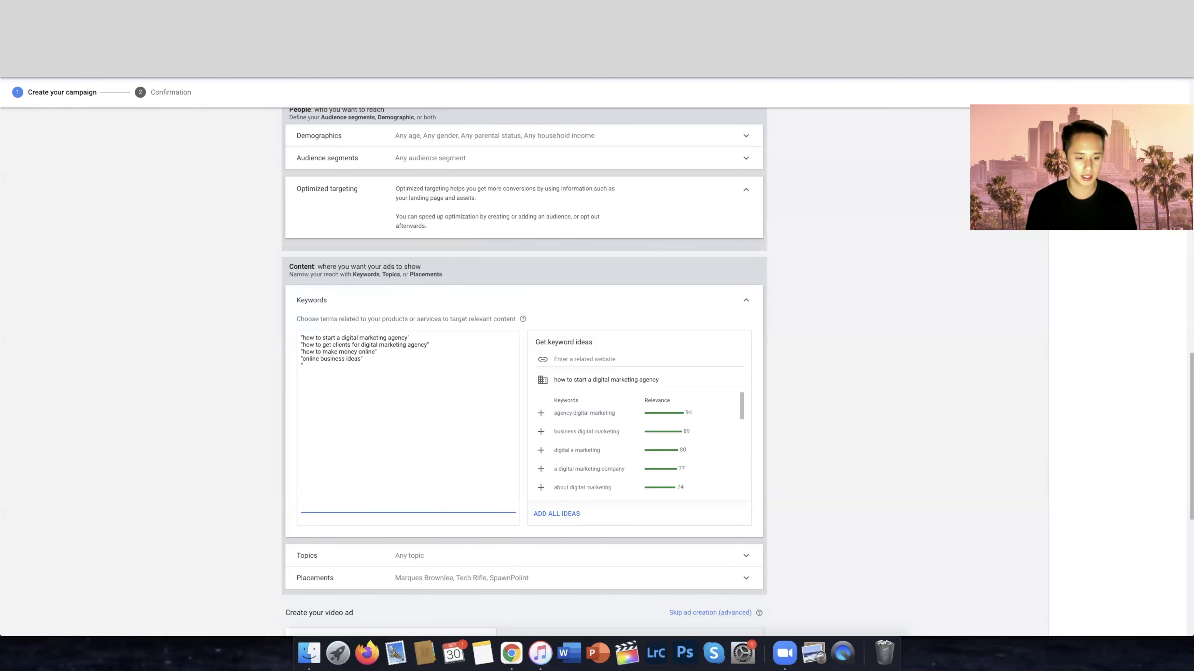
type("digital marketing\"")
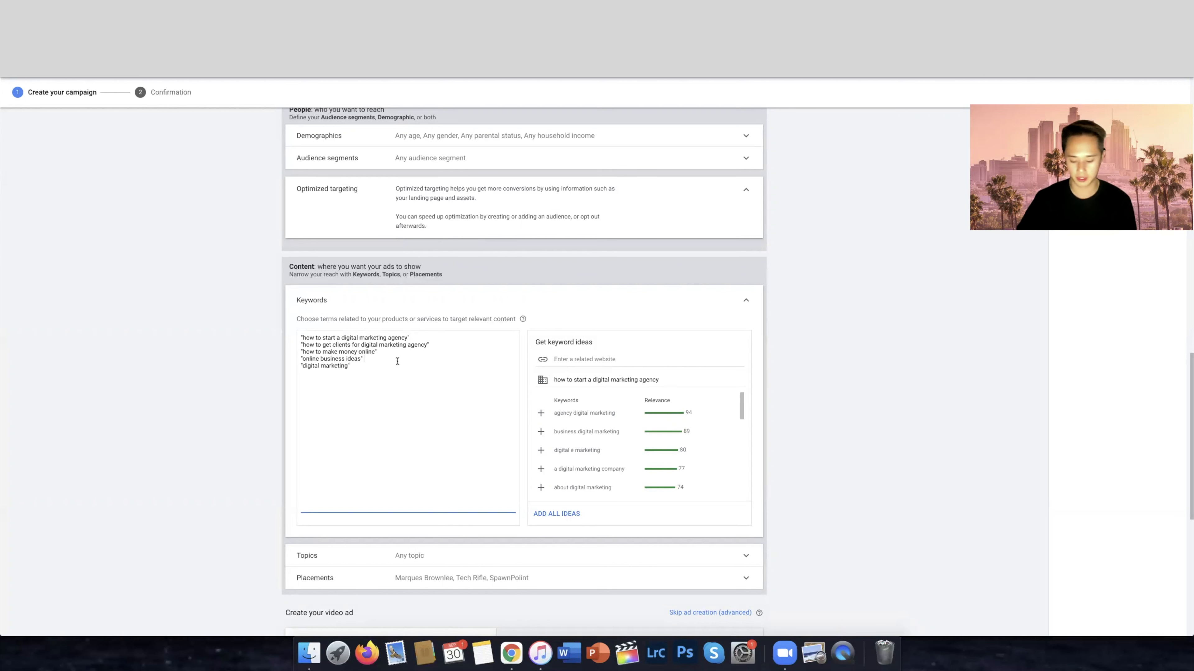
key("Return")
left_click_drag(351, 372, 276, 372)
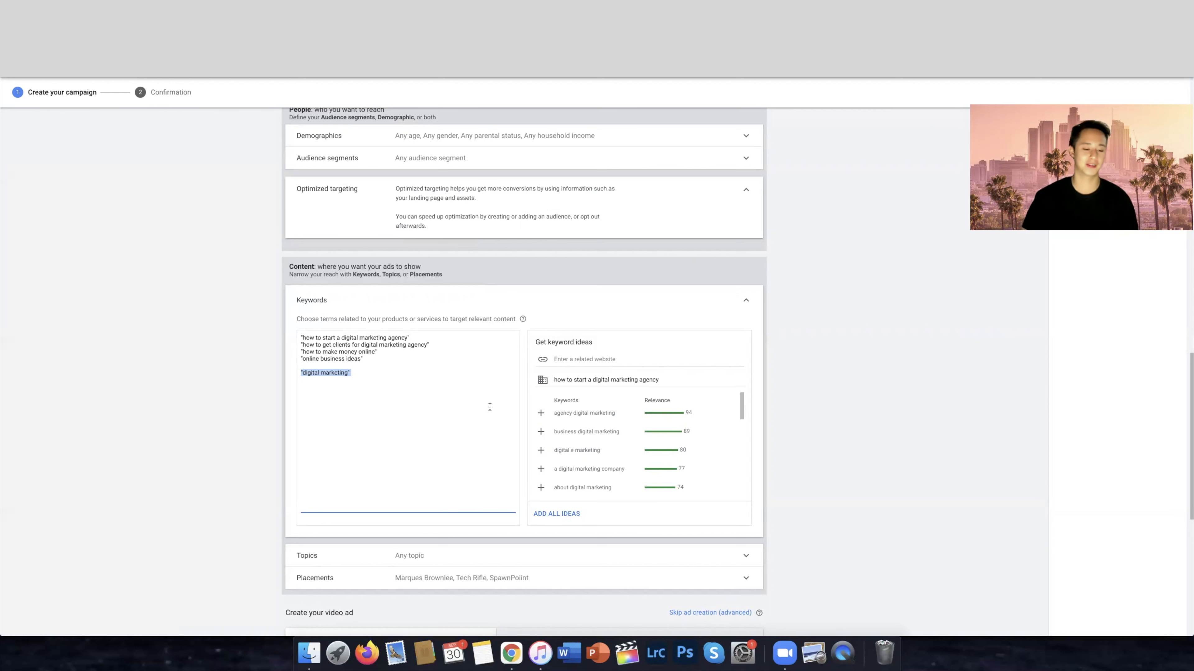
left_click(374, 382)
scroll(355, 374, "up", 1)
left_click_drag(353, 376, 302, 374)
left_click(350, 376)
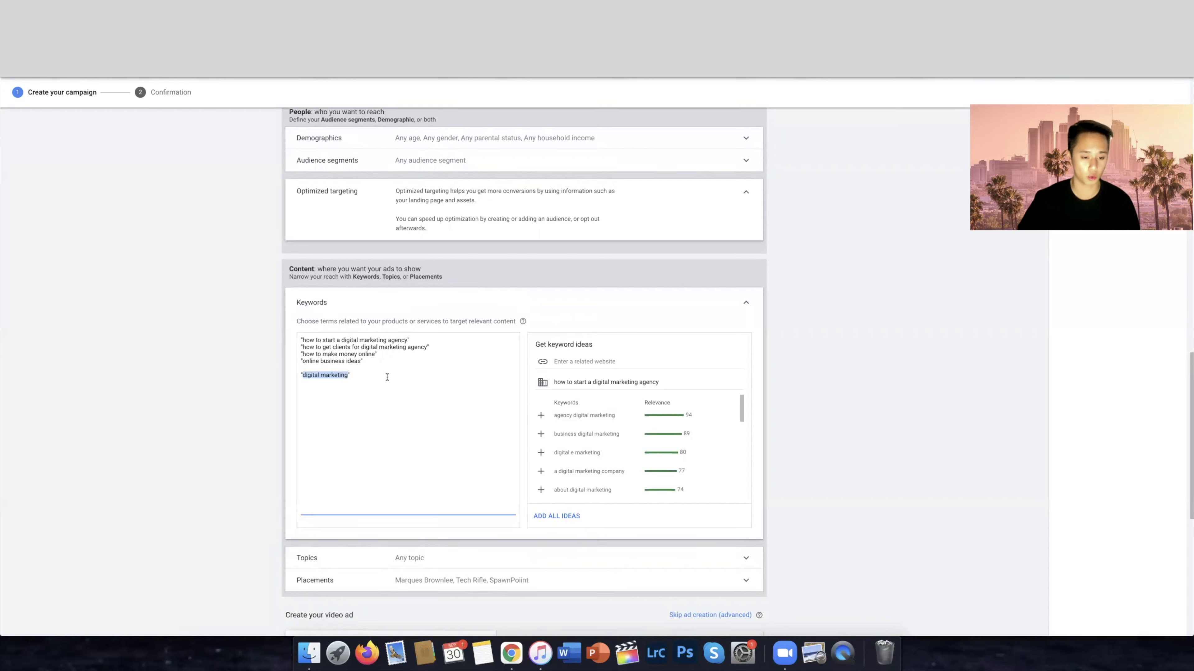
Add the unquoted keyword best digital marketing company near me, set apart by a blank line below "digital marketing"
left_click(418, 382)
key("Return")
key("Return")
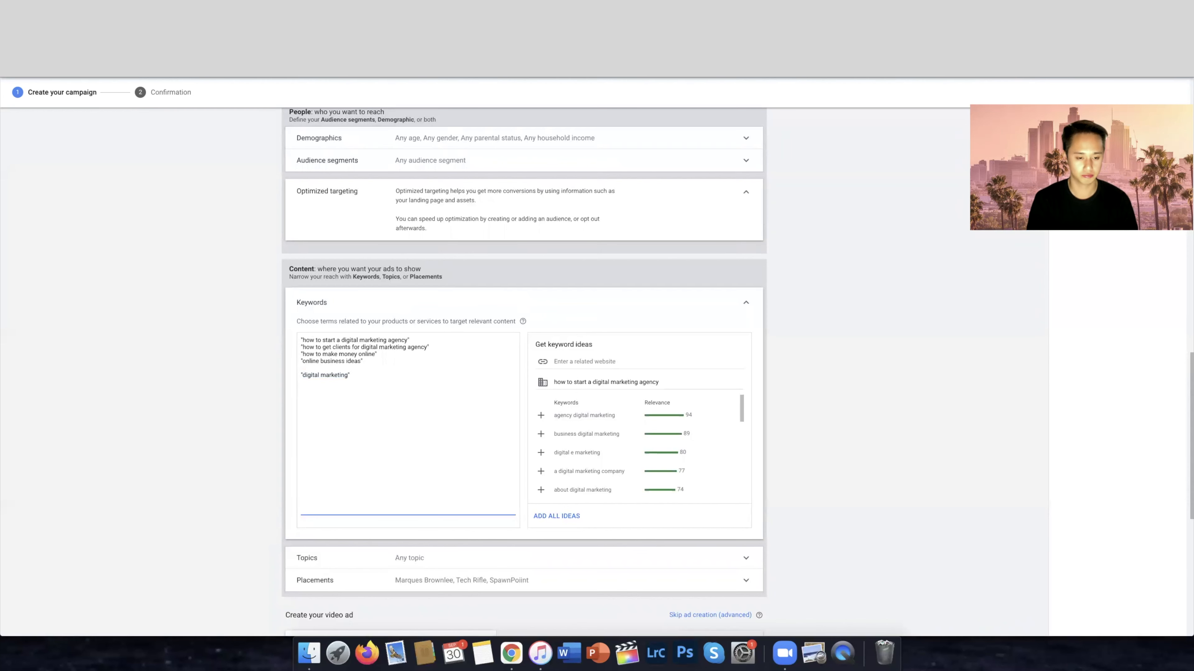
type("best digi")
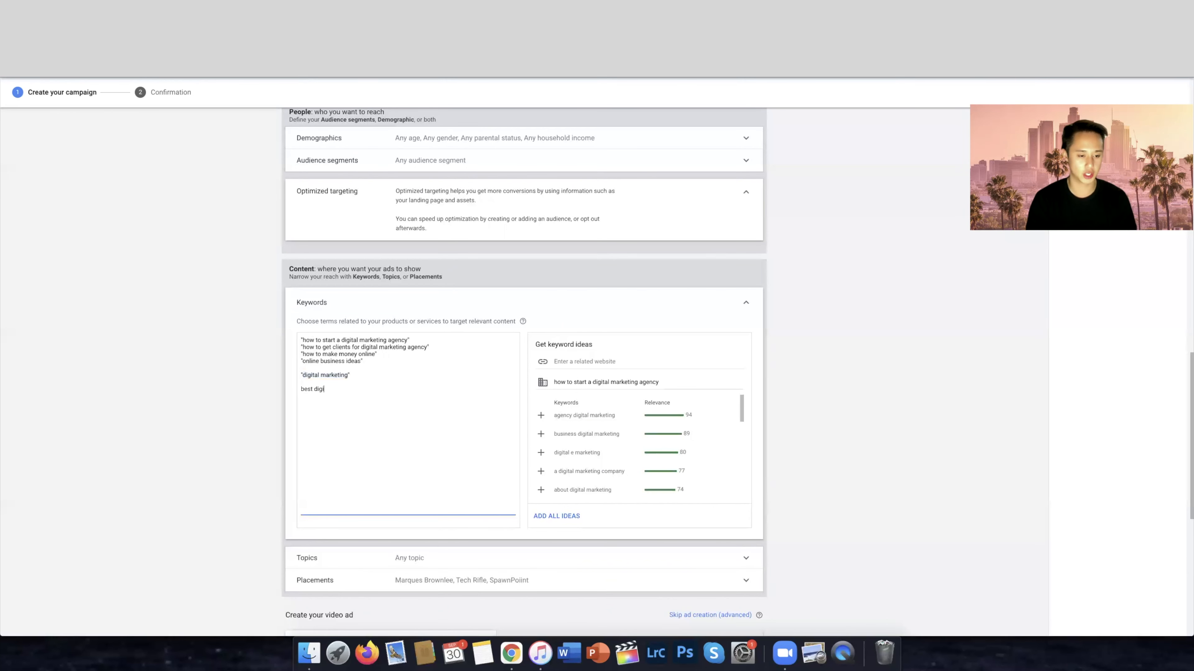
type("tal marketing company near me")
Compare the broad keyword "digital marketing" with the longer phrase best digital marketing company near me
left_click_drag(354, 375, 300, 375)
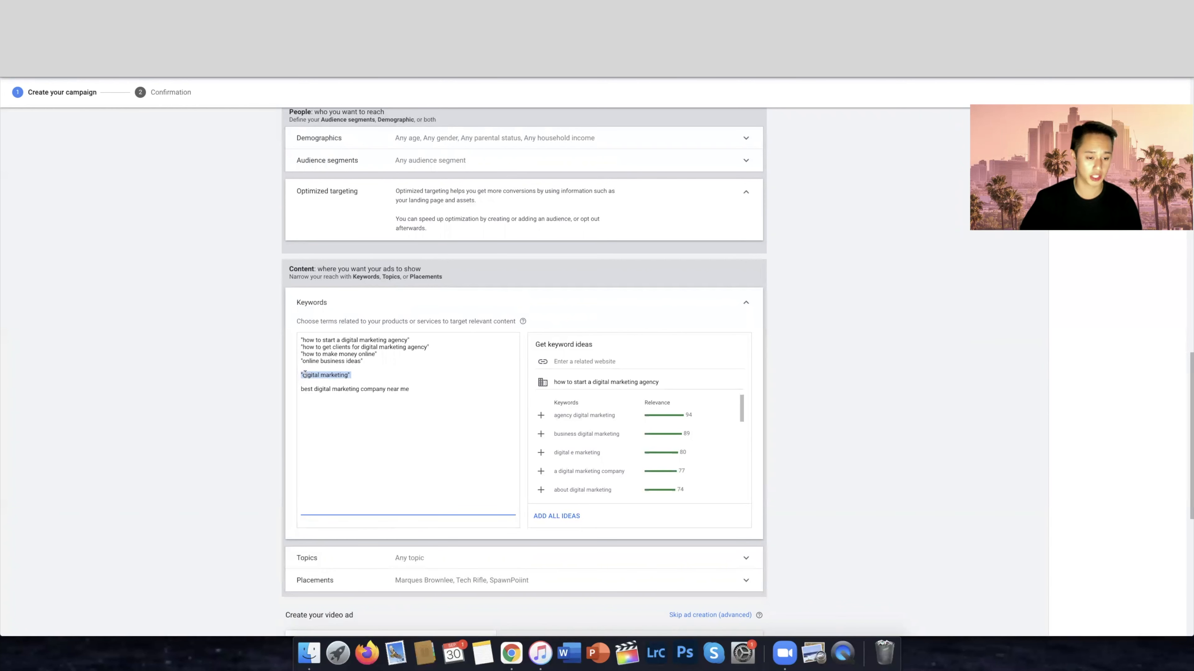
left_click_drag(359, 390, 314, 389)
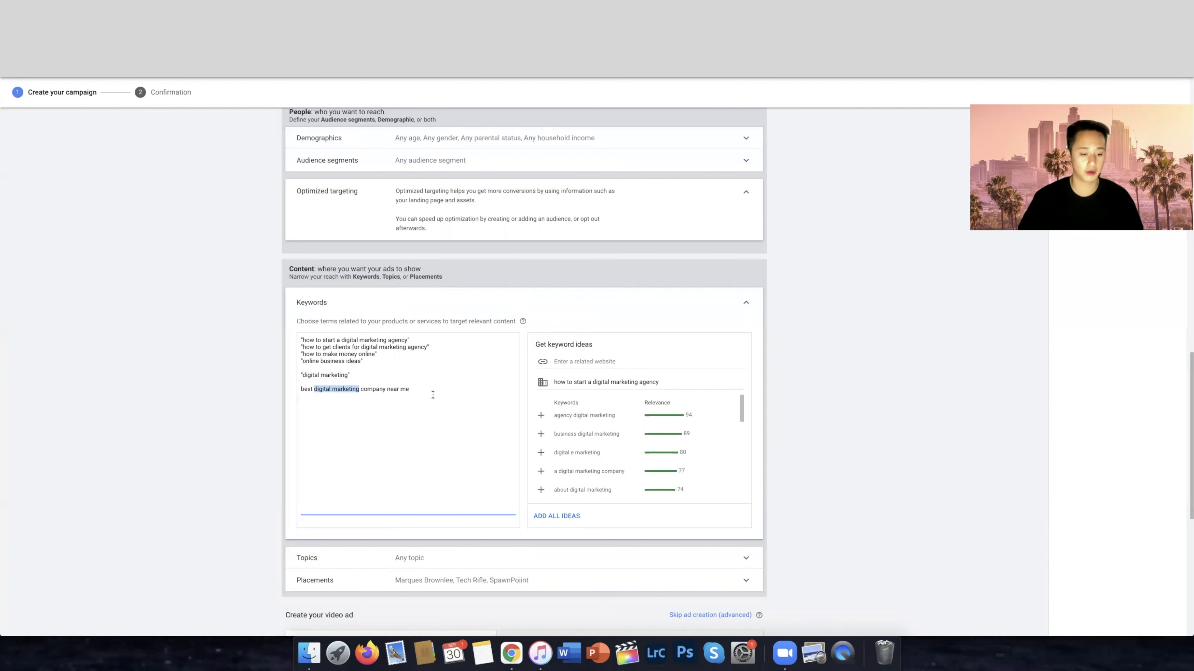
left_click_drag(348, 375, 303, 376)
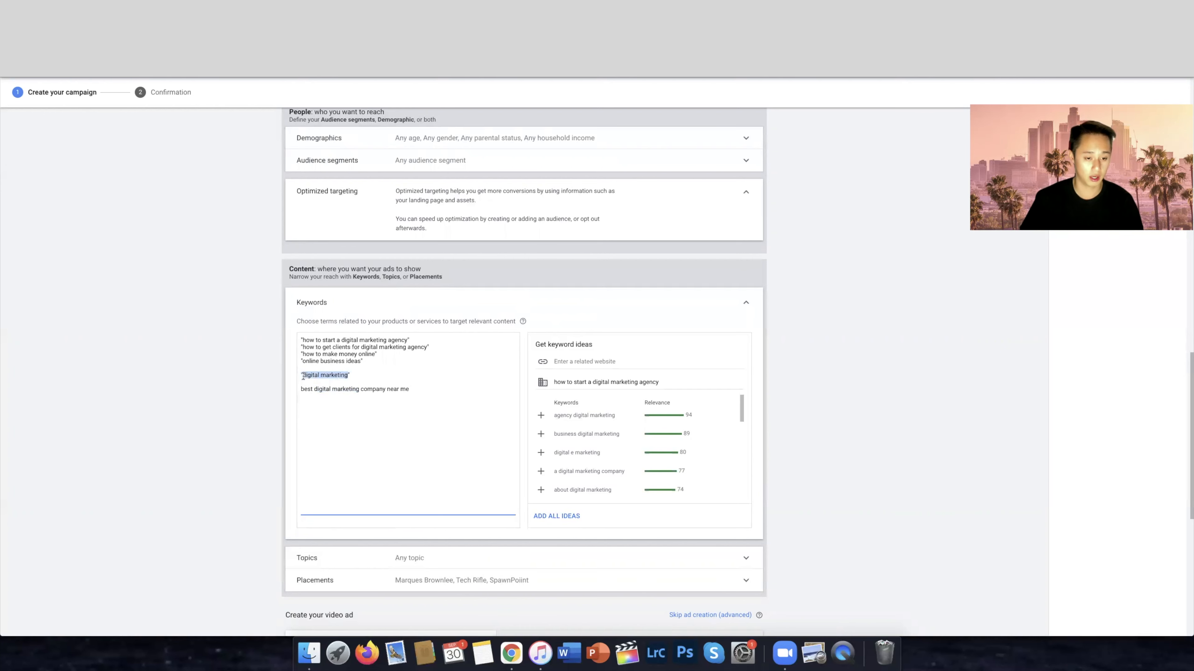
left_click(358, 376)
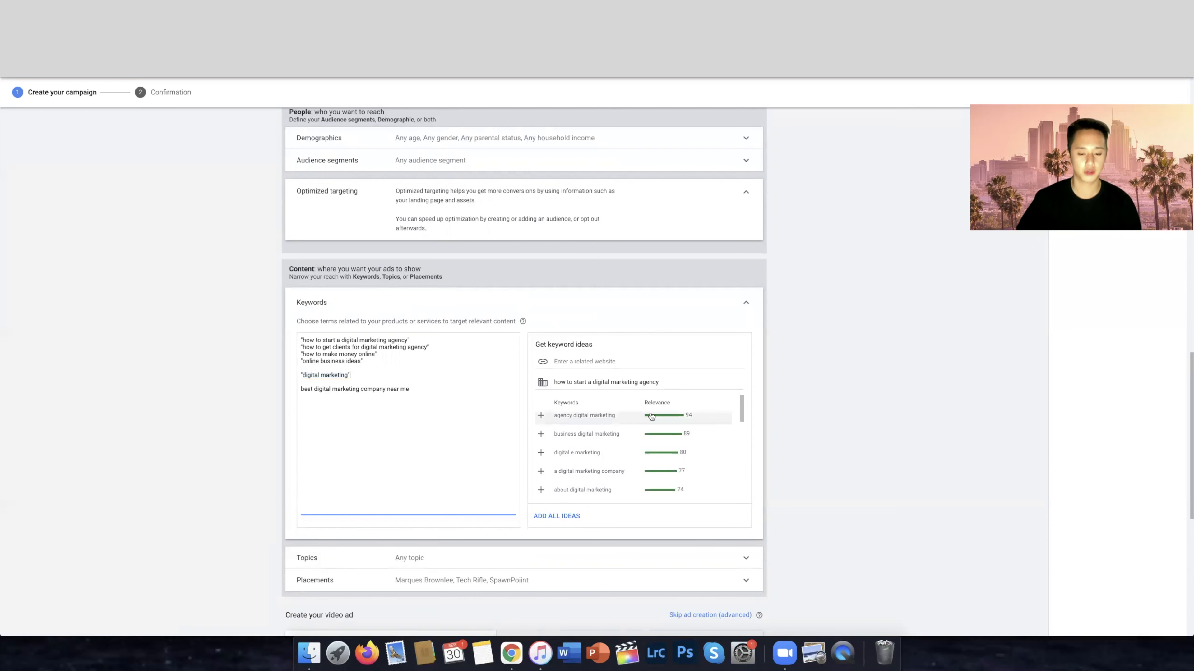
scroll(762, 408, "up", 10)
scroll(864, 403, "down", 6)
scroll(864, 403, "down", 6)
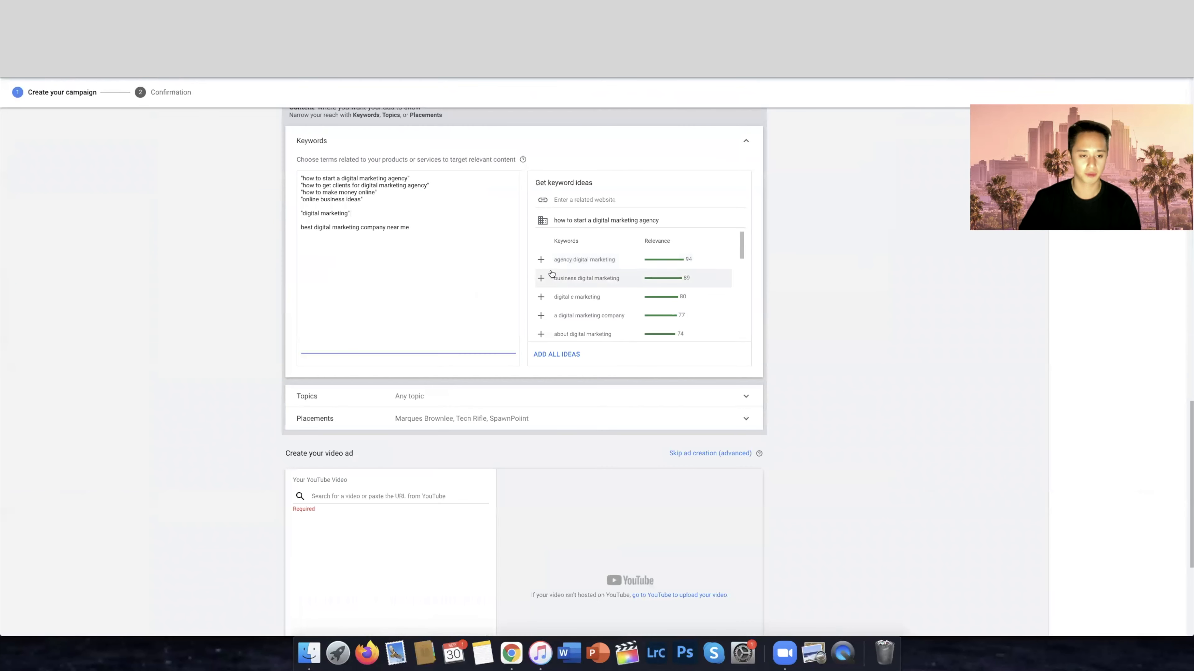
scroll(672, 270, "up", 1)
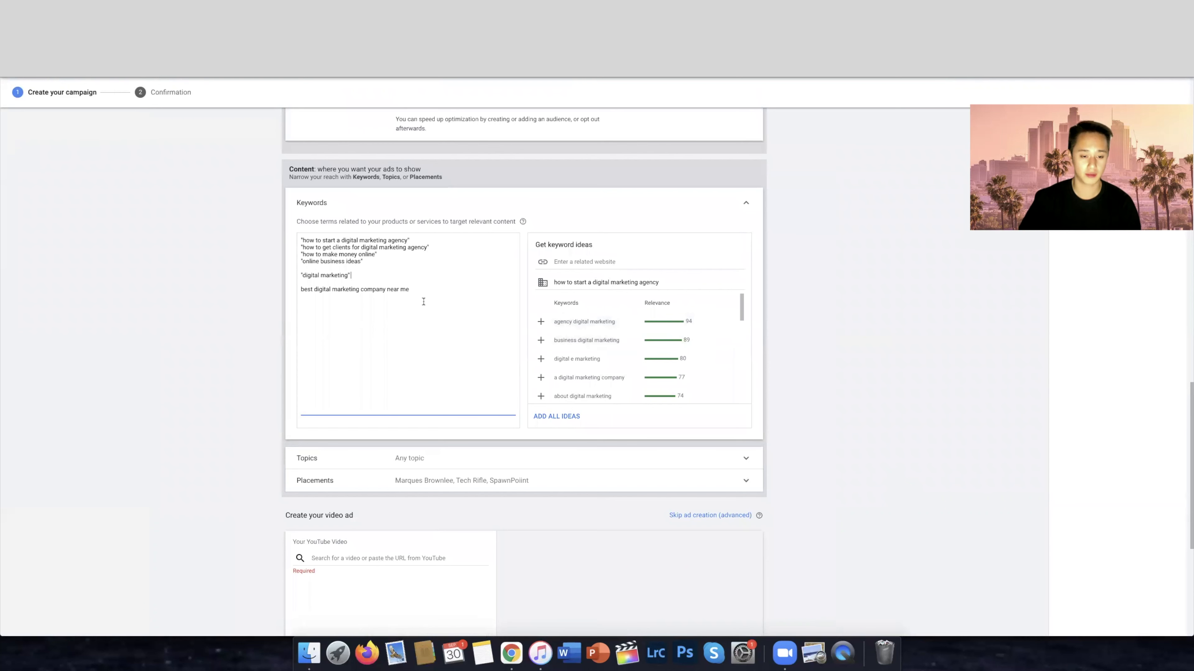
left_click_drag(351, 276, 277, 280)
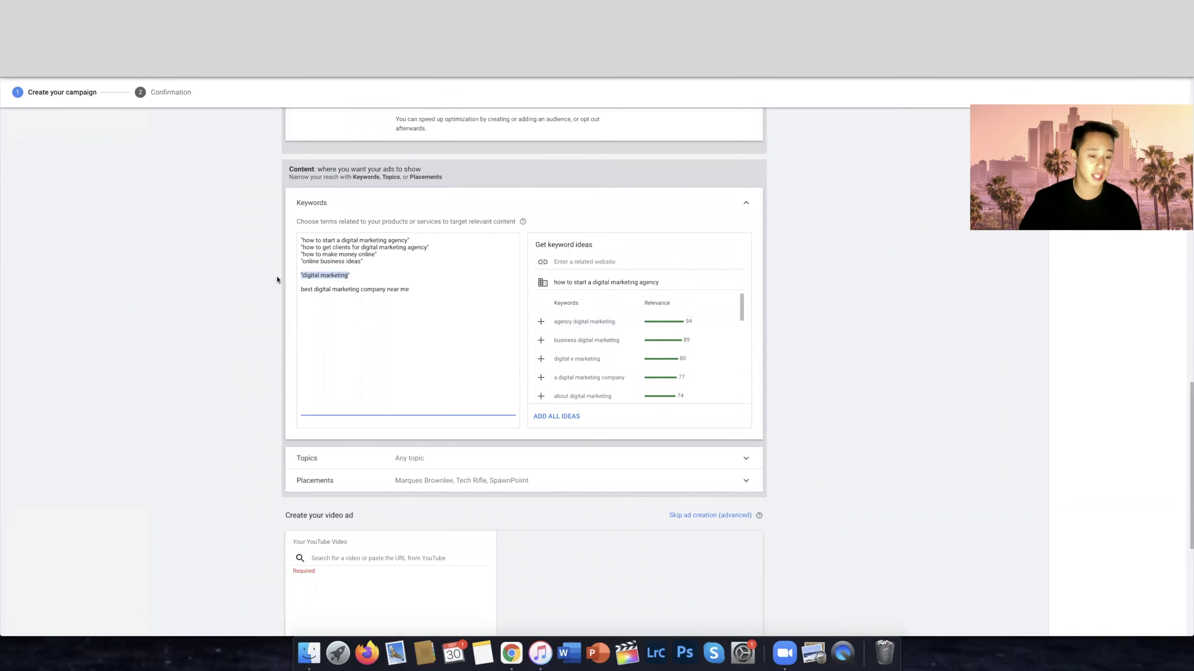
left_click(363, 278)
left_click_drag(411, 289, 294, 295)
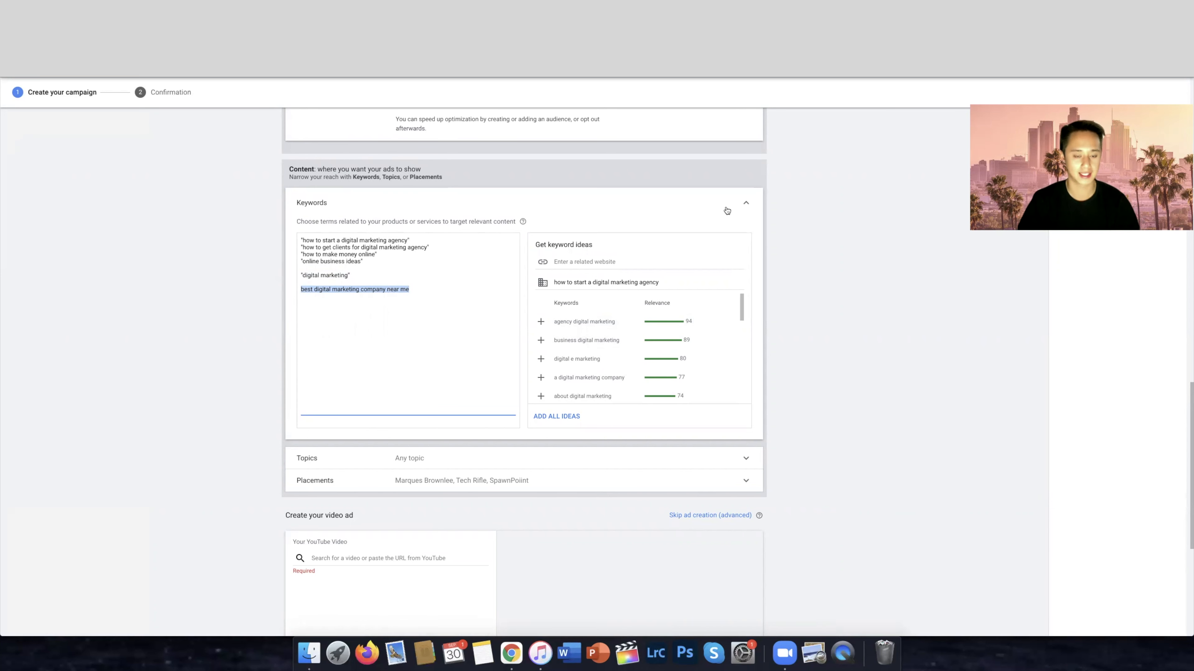
Collapse the keywords, reopen the placement targeting and clear the previous channel URL from its search
left_click(746, 206)
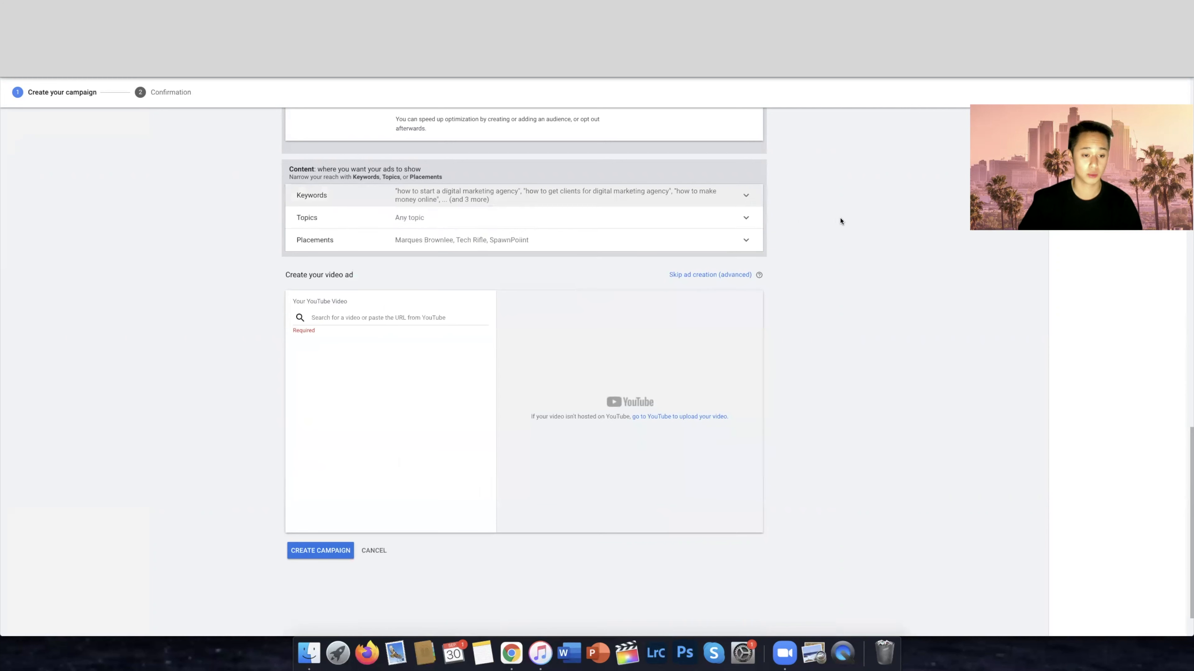
left_click(458, 244)
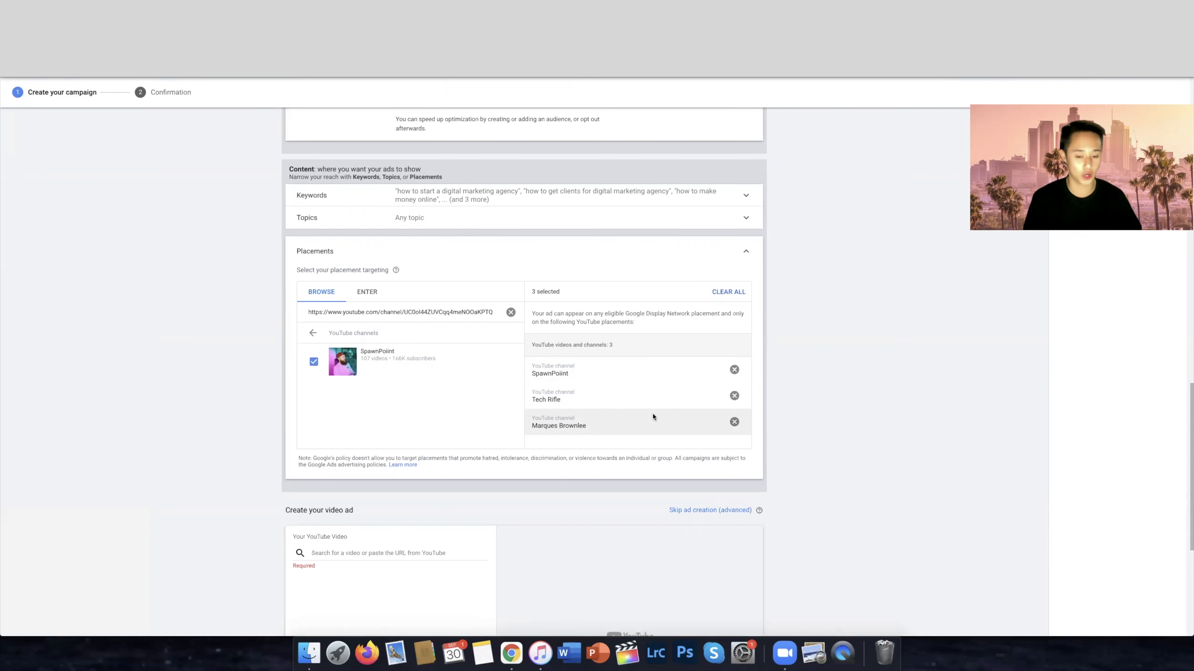
left_click(510, 312)
left_click(437, 333)
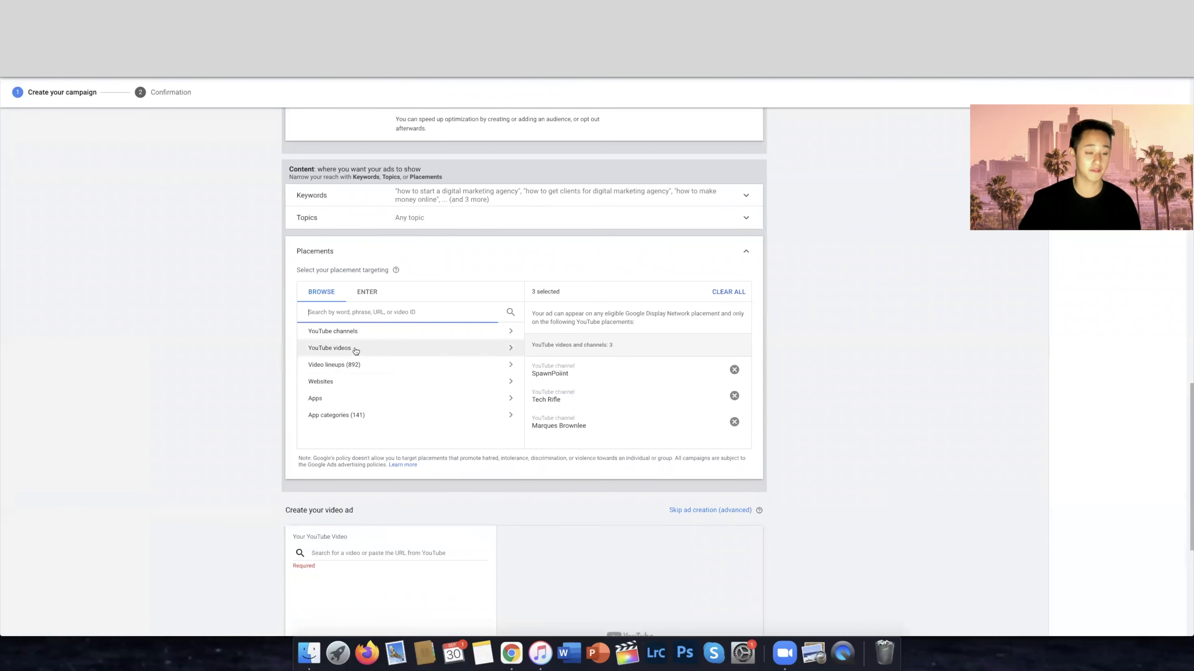
Copy the link of the "iPhone 13 PRO Review - The Final Verdict." video from YouTube and look it up among the YouTube video placements
key("ctrl+Tab")
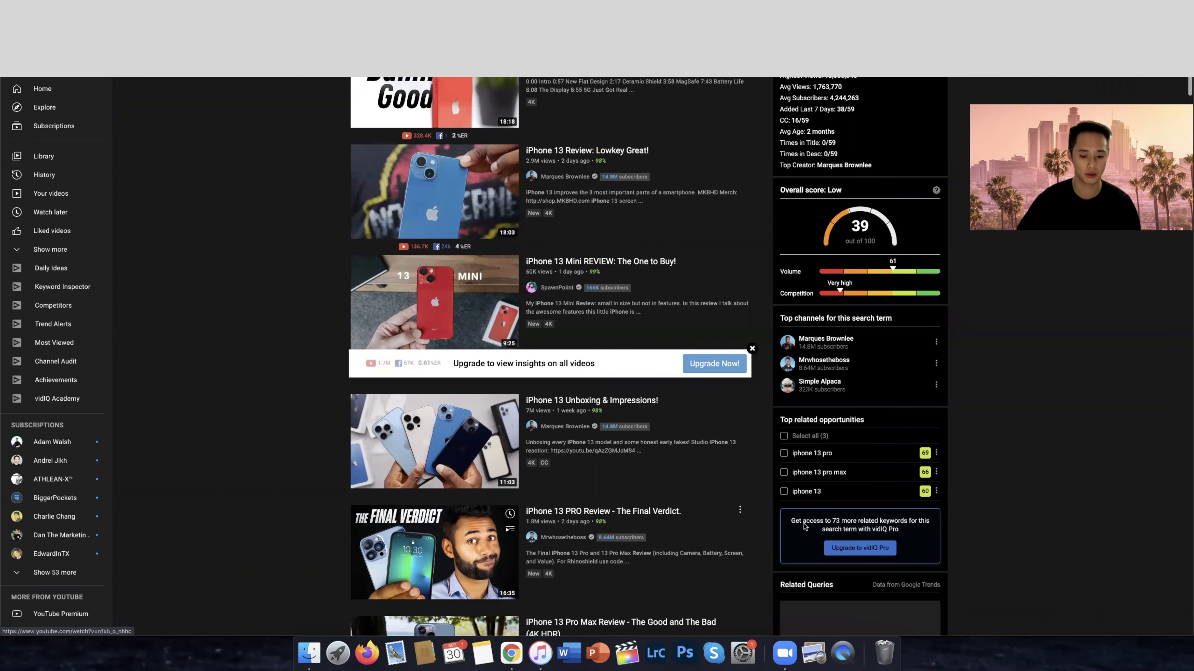
scroll(395, 500, "down", 2)
right_click(397, 475)
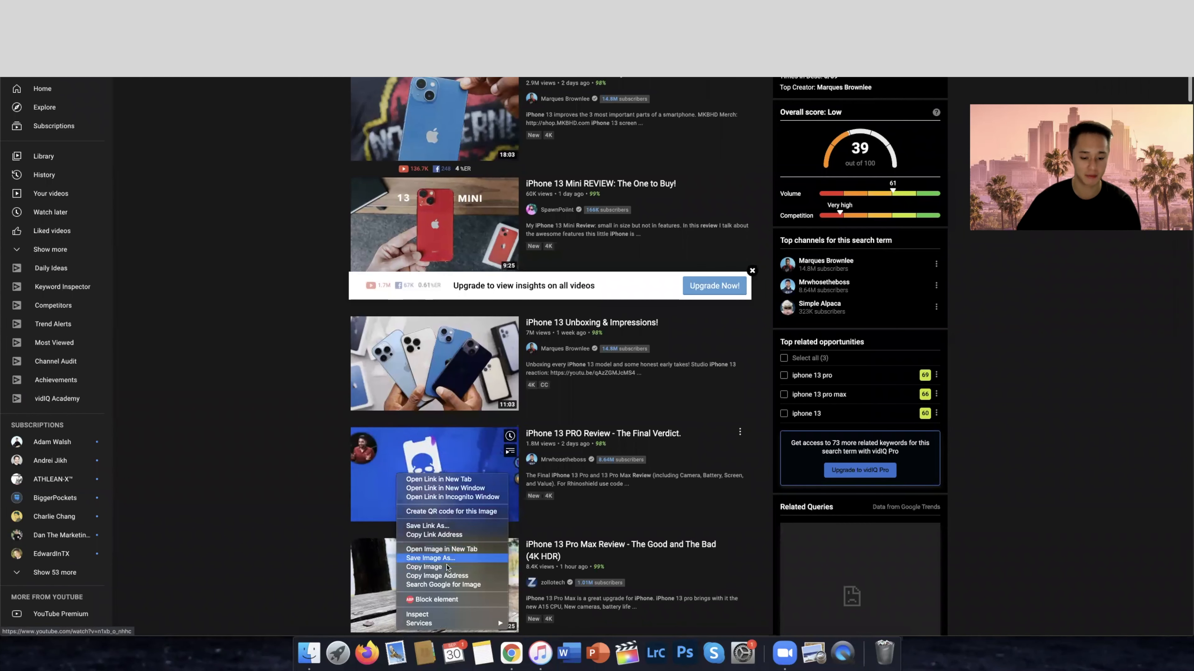
left_click(452, 535)
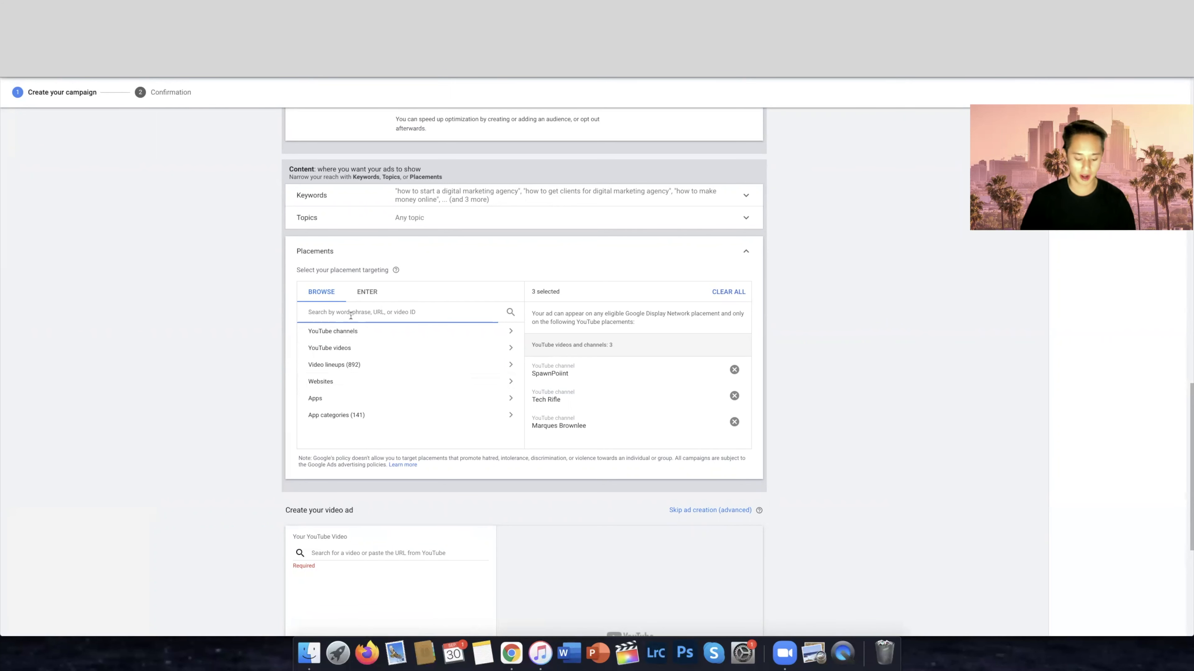
key("super+v")
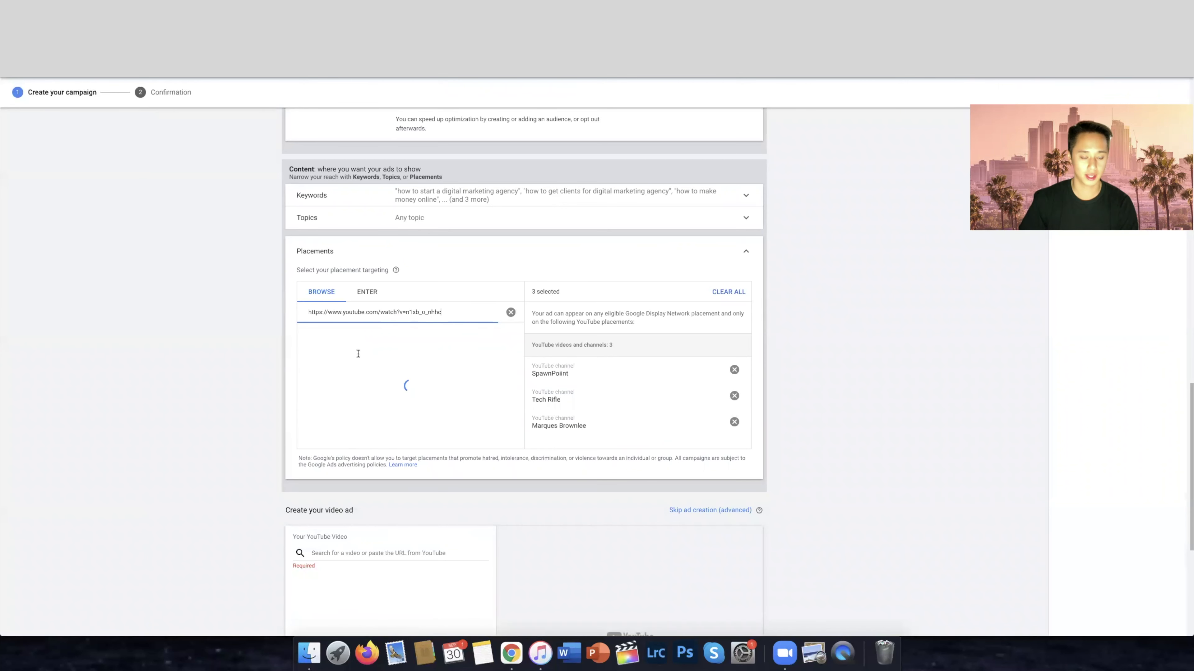
left_click(343, 346)
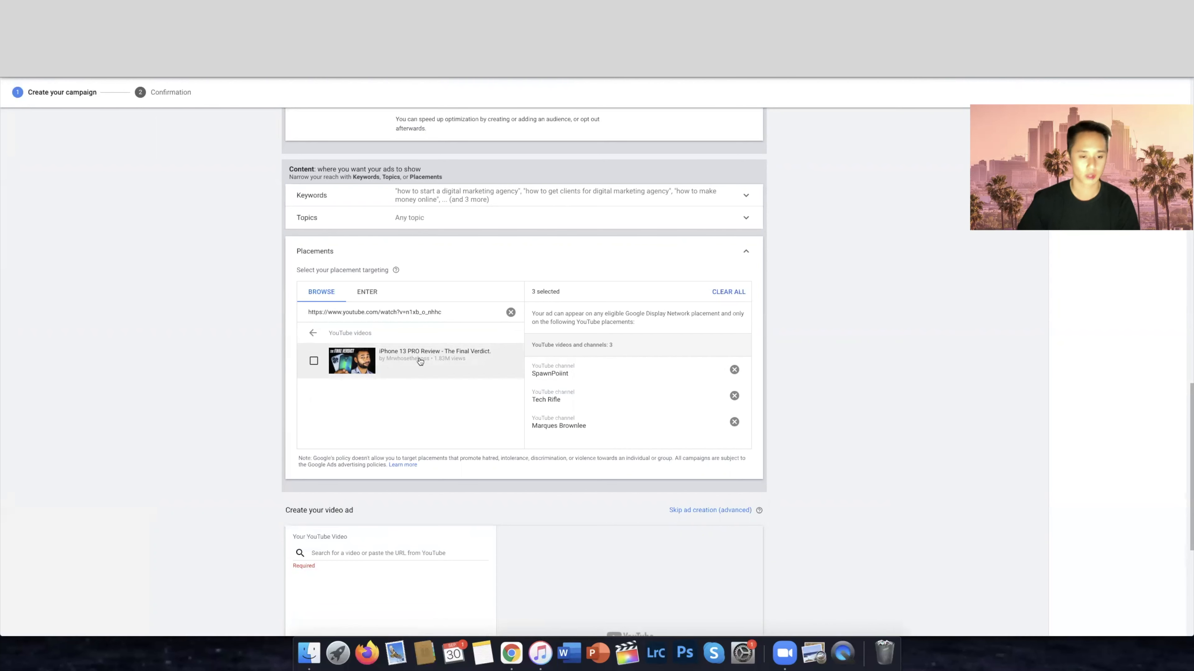
left_click(746, 256)
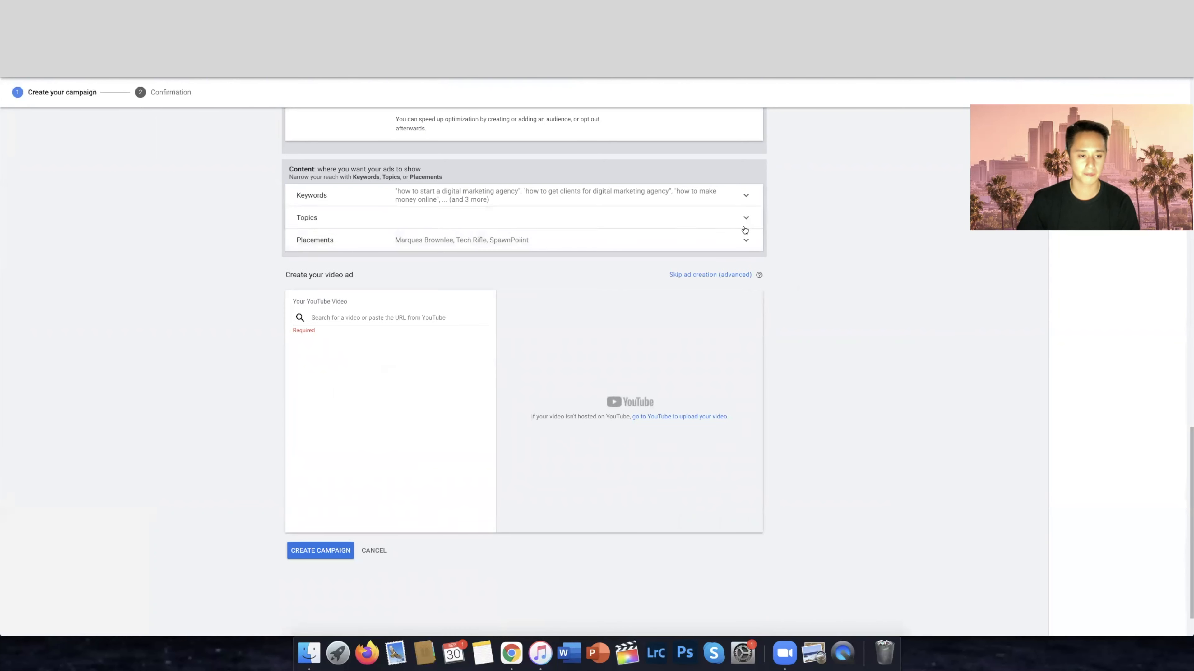
Expand the topic targeting and search the topics for "digital marketing"
left_click(740, 221)
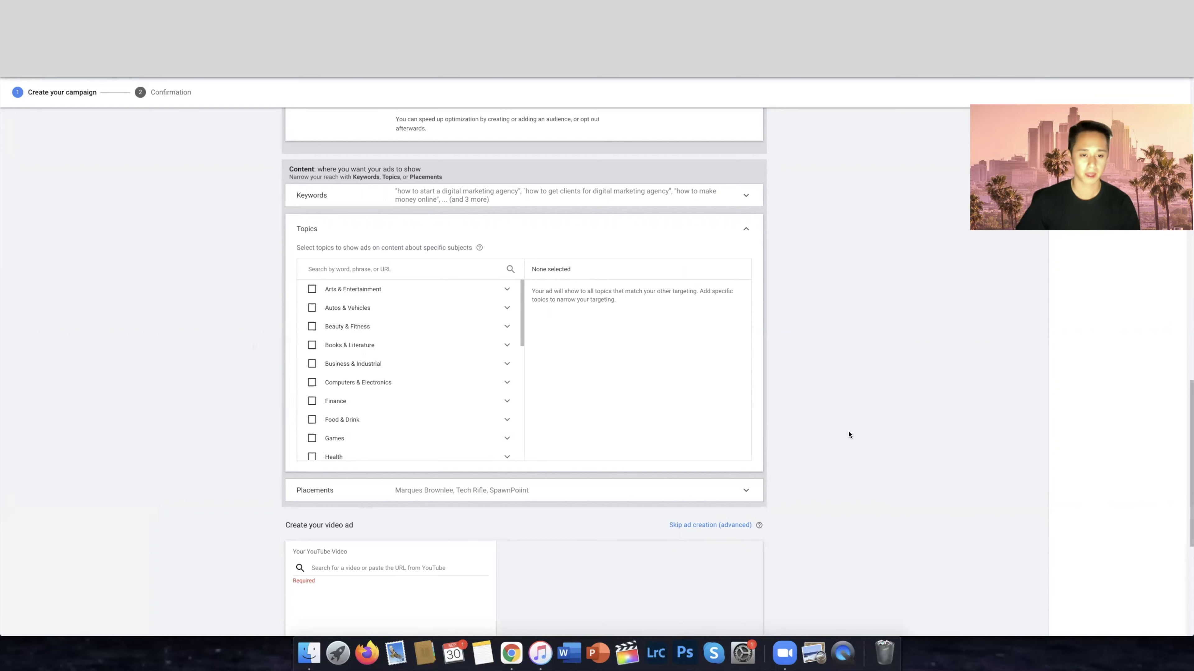
scroll(578, 263, "up", 3)
scroll(144, 322, "down", 2)
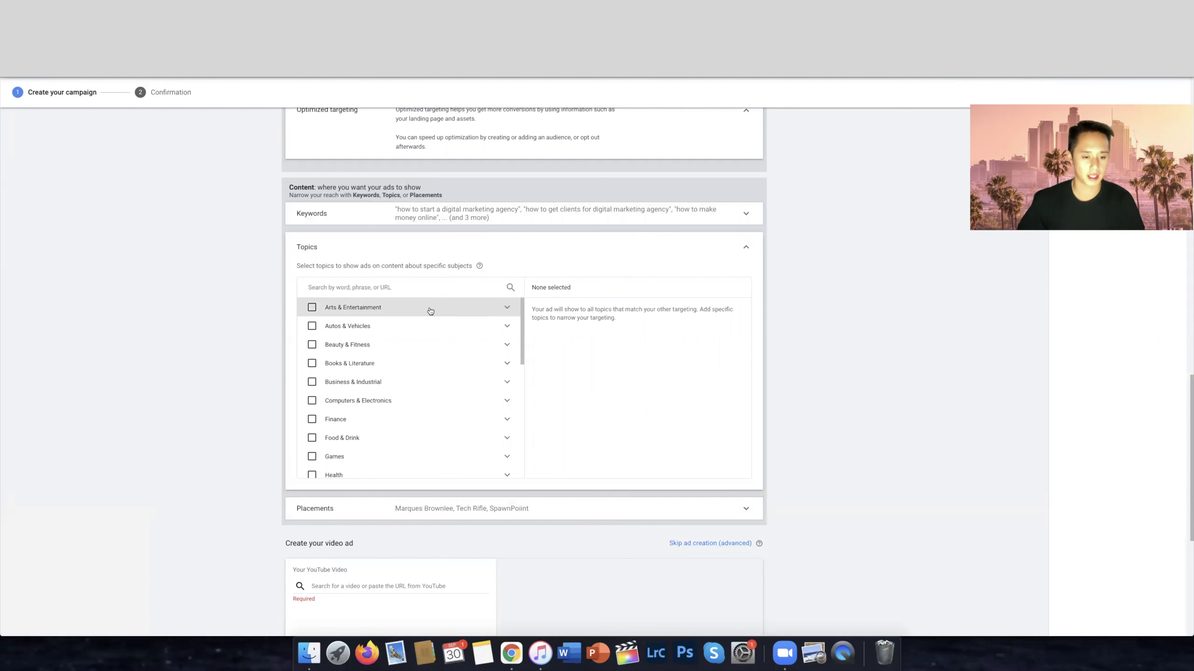
left_click(409, 287)
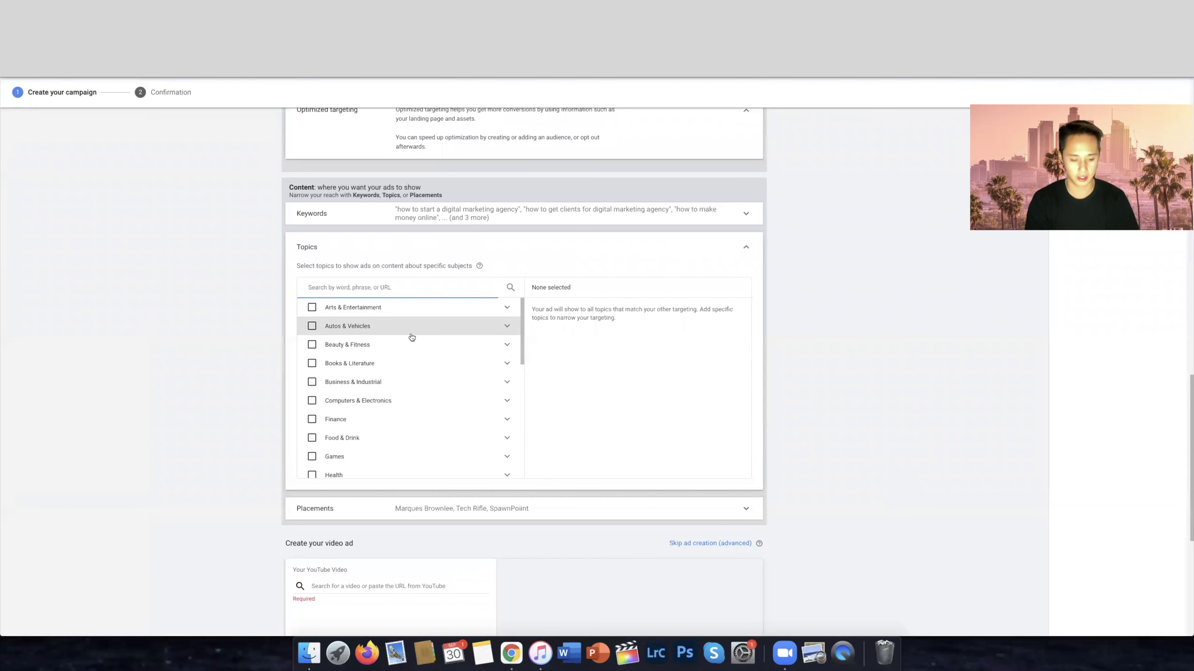
type("digital marketing")
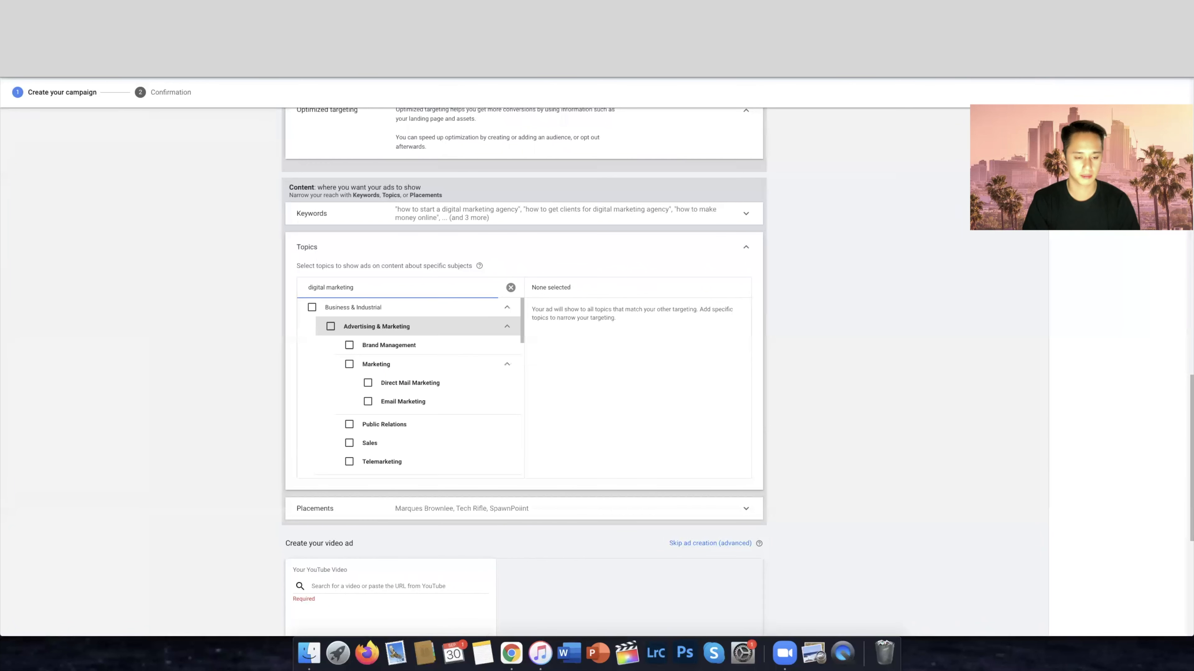
Add the Advertising & Marketing topic under Business & Industrial to the targeting and collapse the topics
left_click(331, 327)
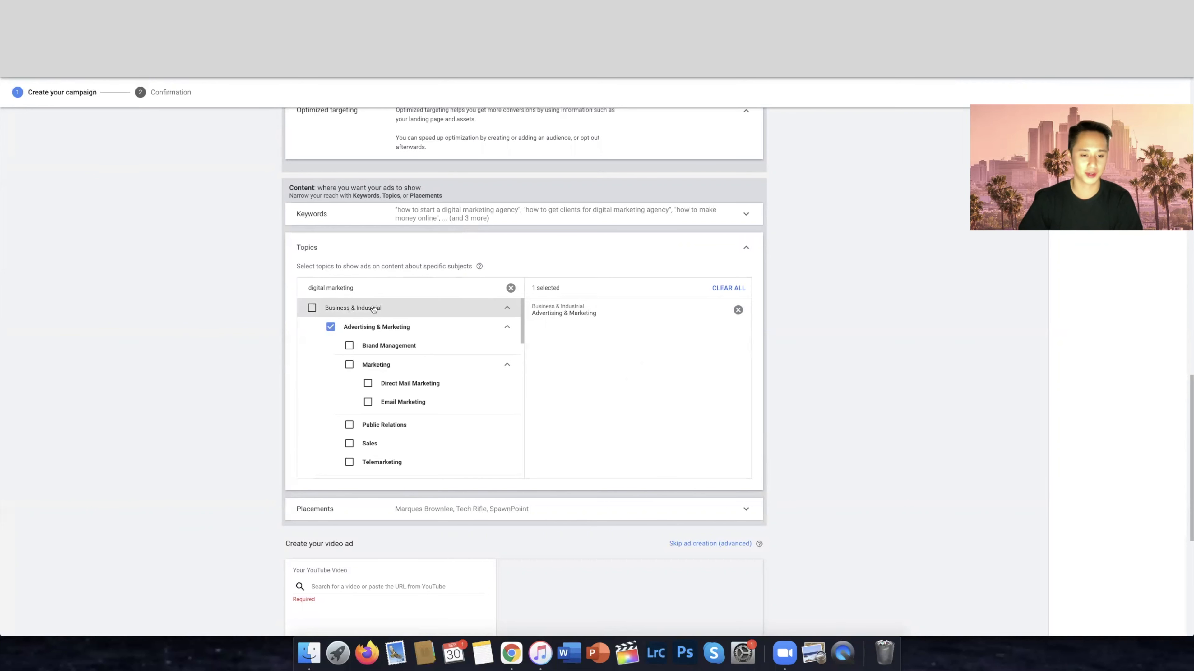
left_click(744, 251)
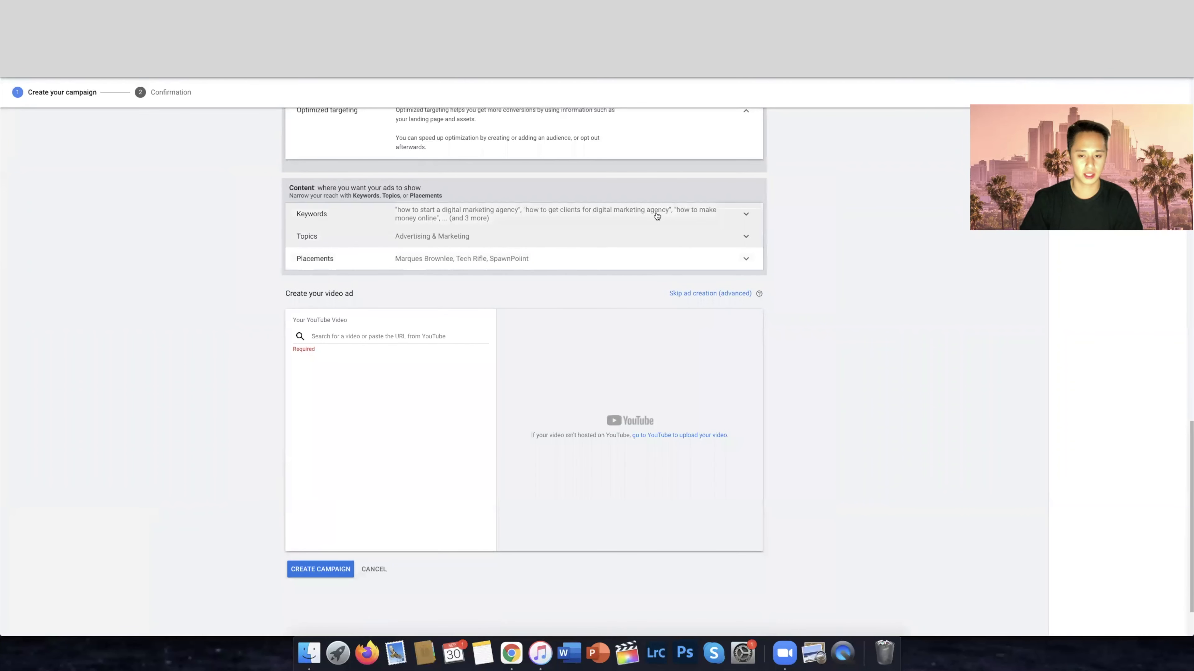
scroll(197, 248, "up", 2)
scroll(197, 248, "up", 3)
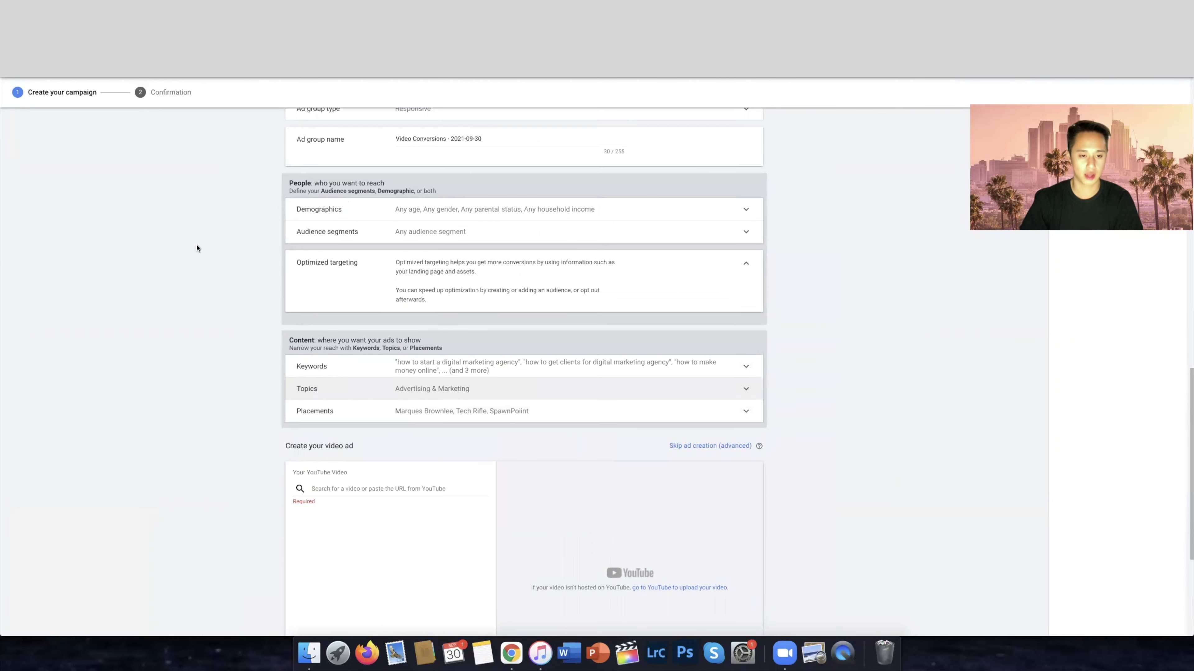
scroll(196, 248, "down", 6)
scroll(206, 235, "up", 2)
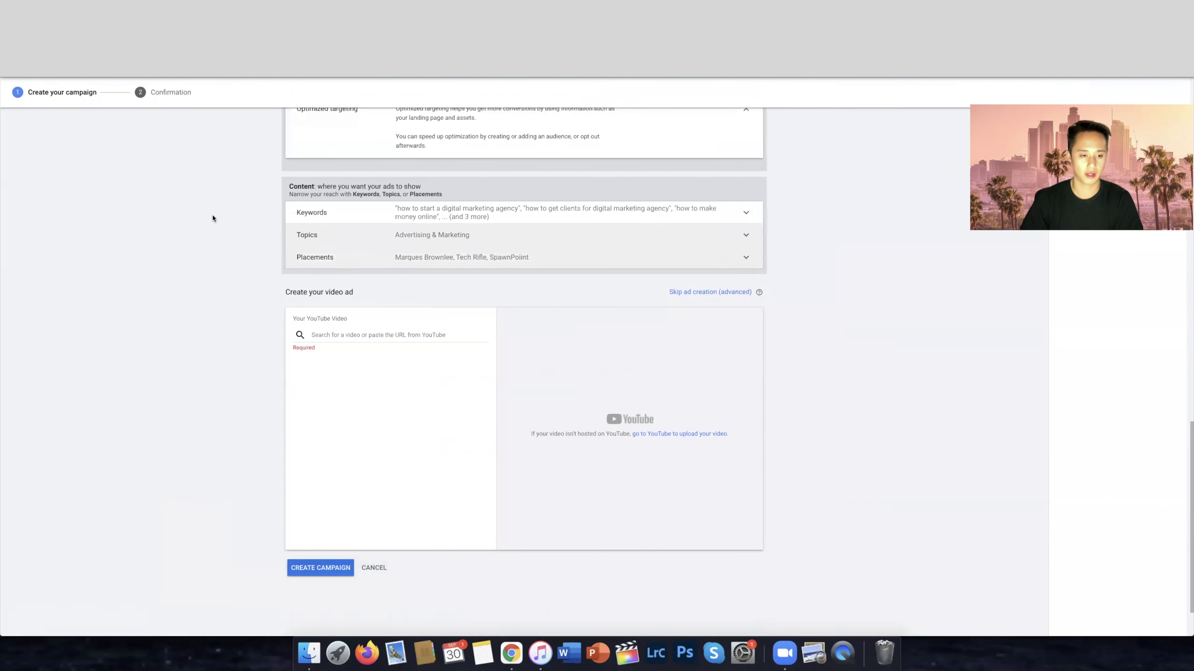
Switch to YouTube and open the list of the channel's uploaded videos in YouTube Studio
left_click(304, 334)
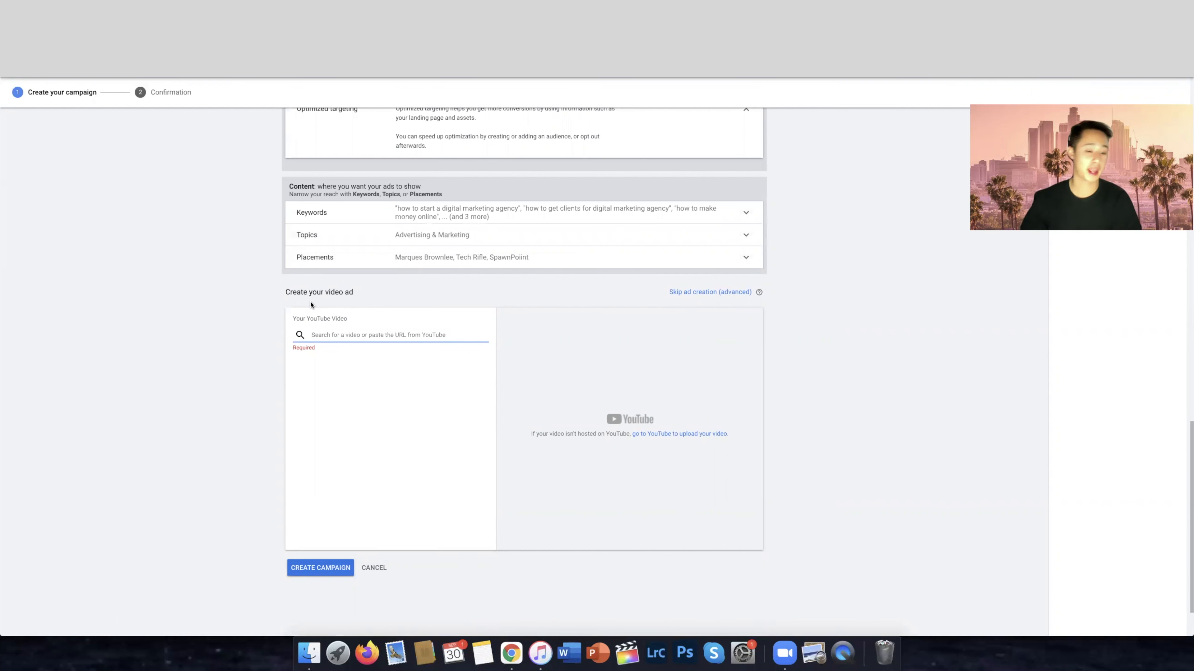
left_click_drag(363, 294, 257, 295)
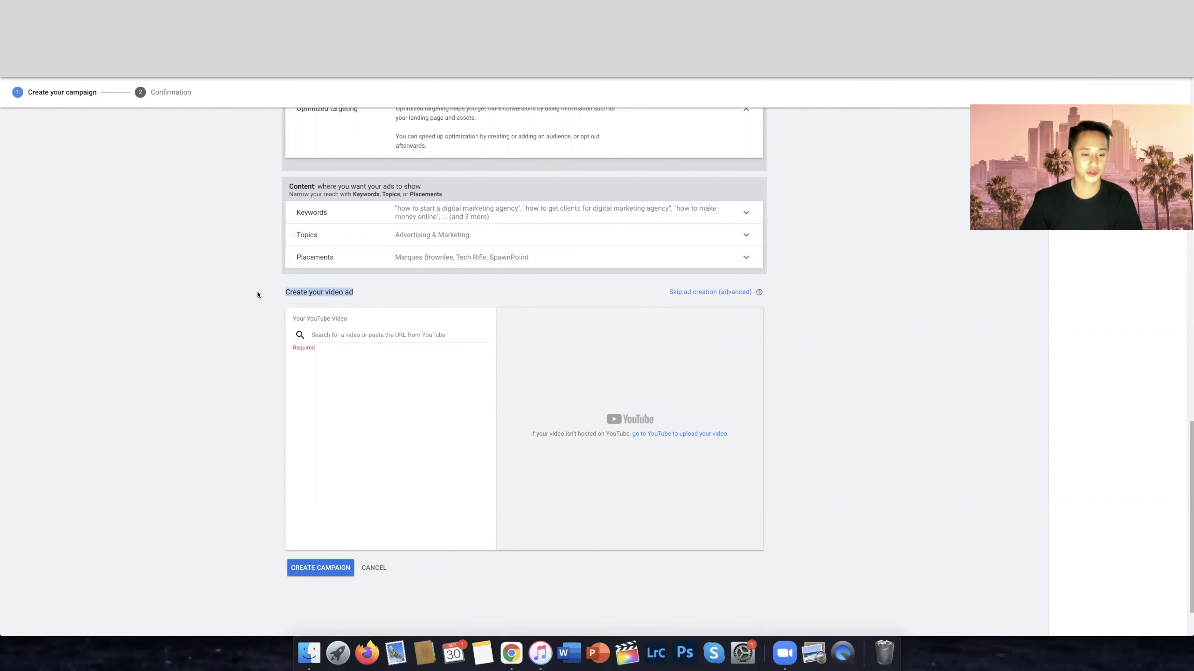
left_click(360, 332)
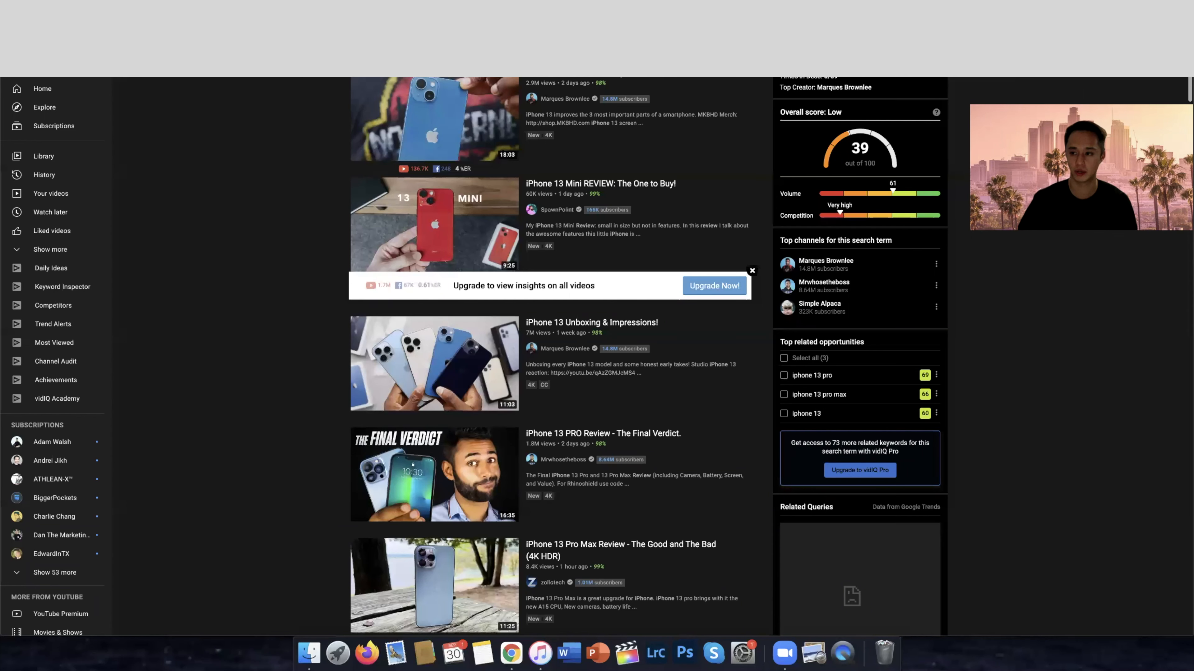
left_click(1157, 78)
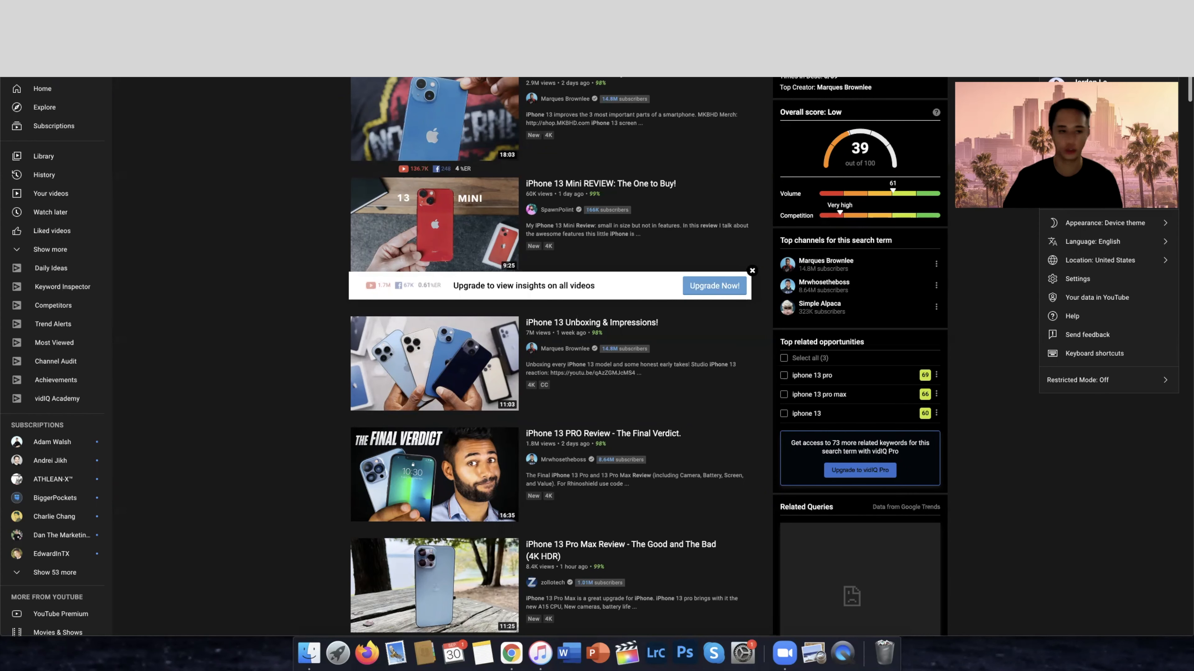
left_click(1088, 159)
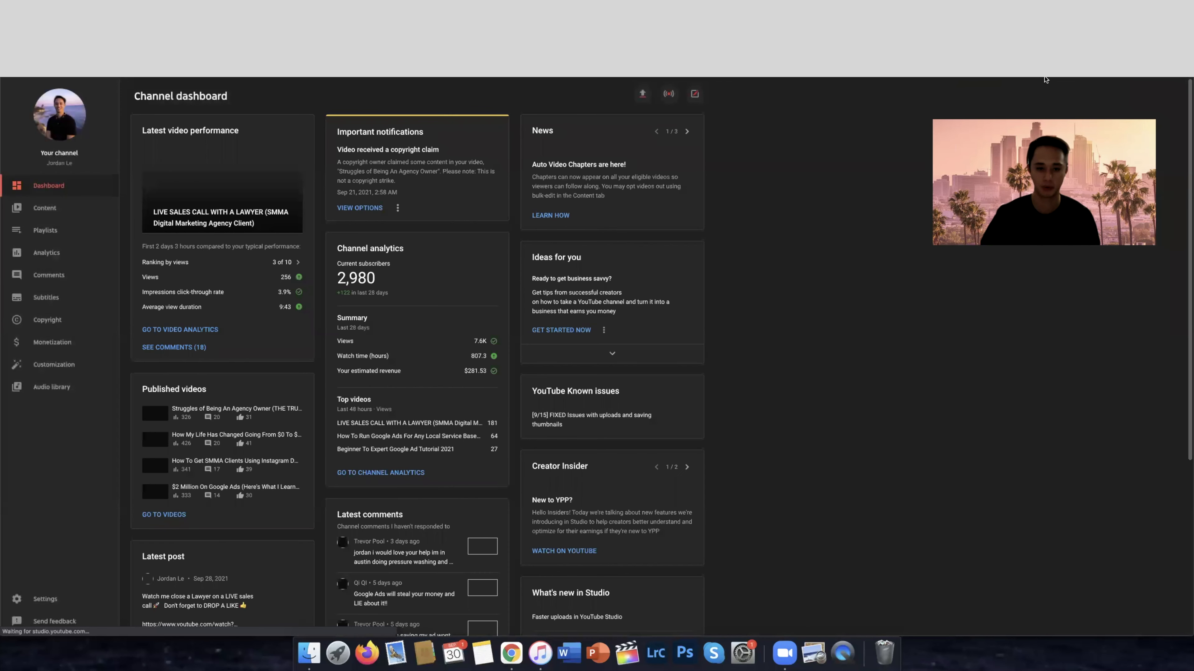
left_click(1145, 80)
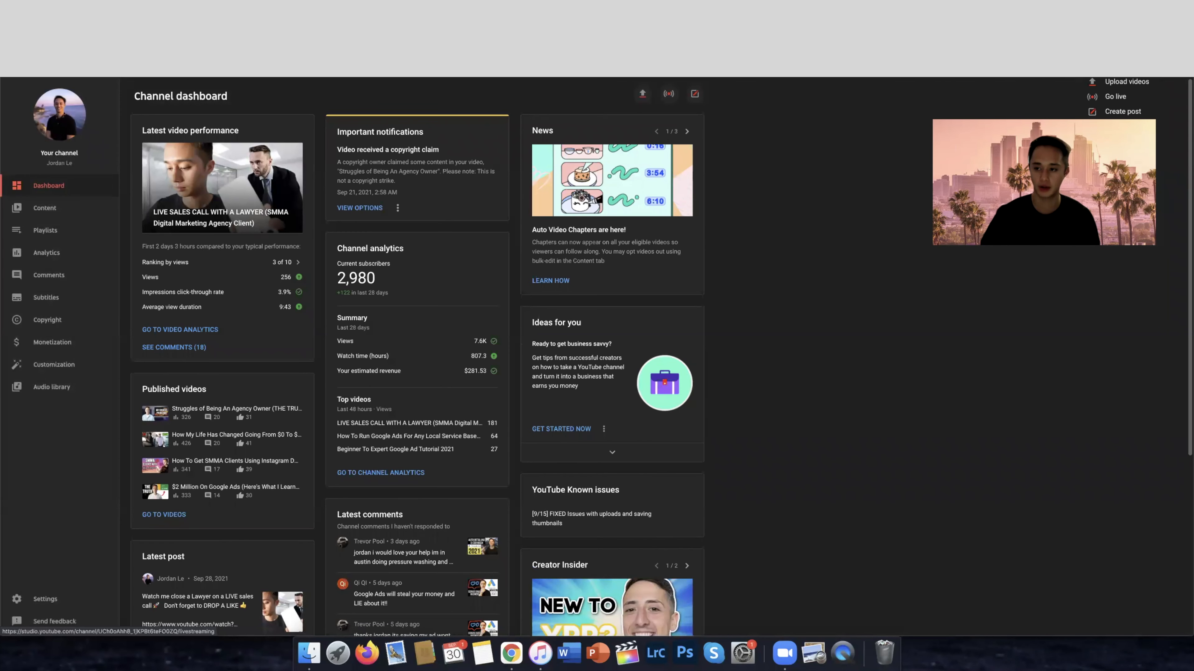
left_click(820, 236)
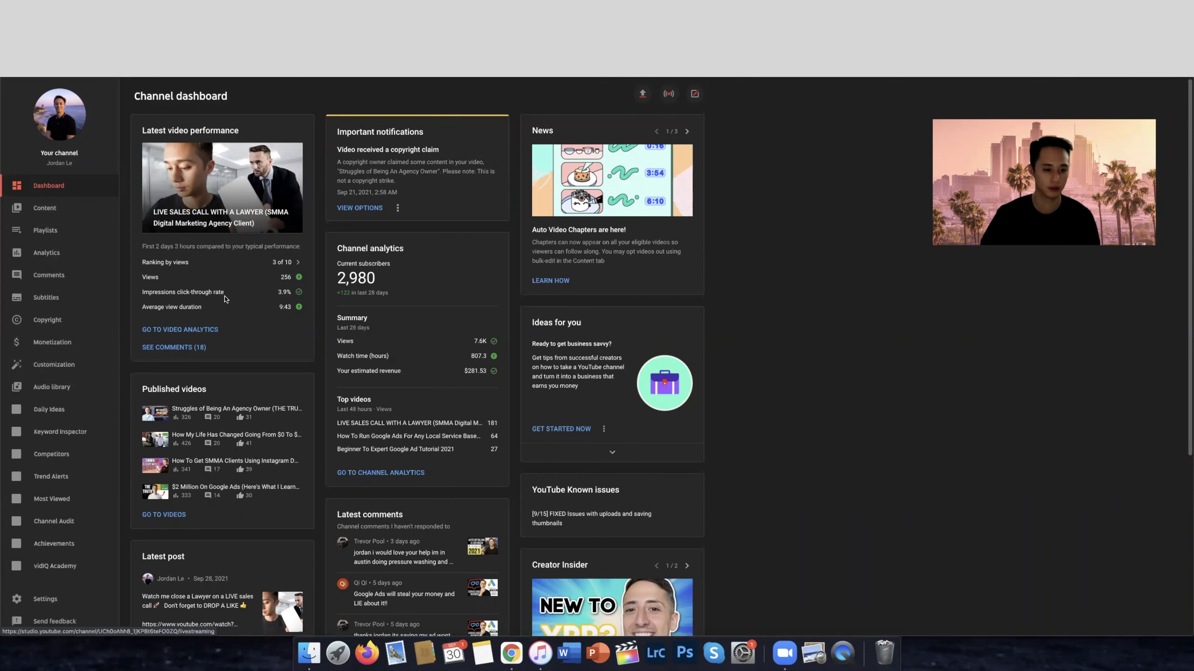
left_click(42, 211)
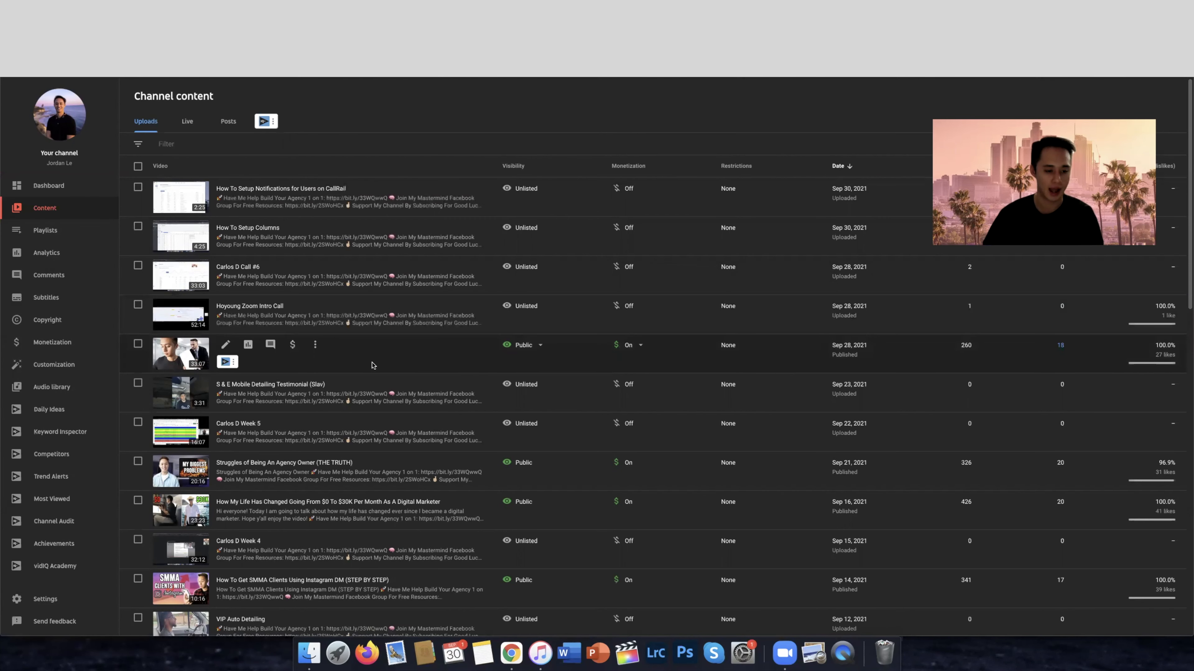
Copy the shareable link of the "LIVE SALES CALL WITH A LAWYER" upload and choose that video for the ad in Google Ads
left_click(315, 345)
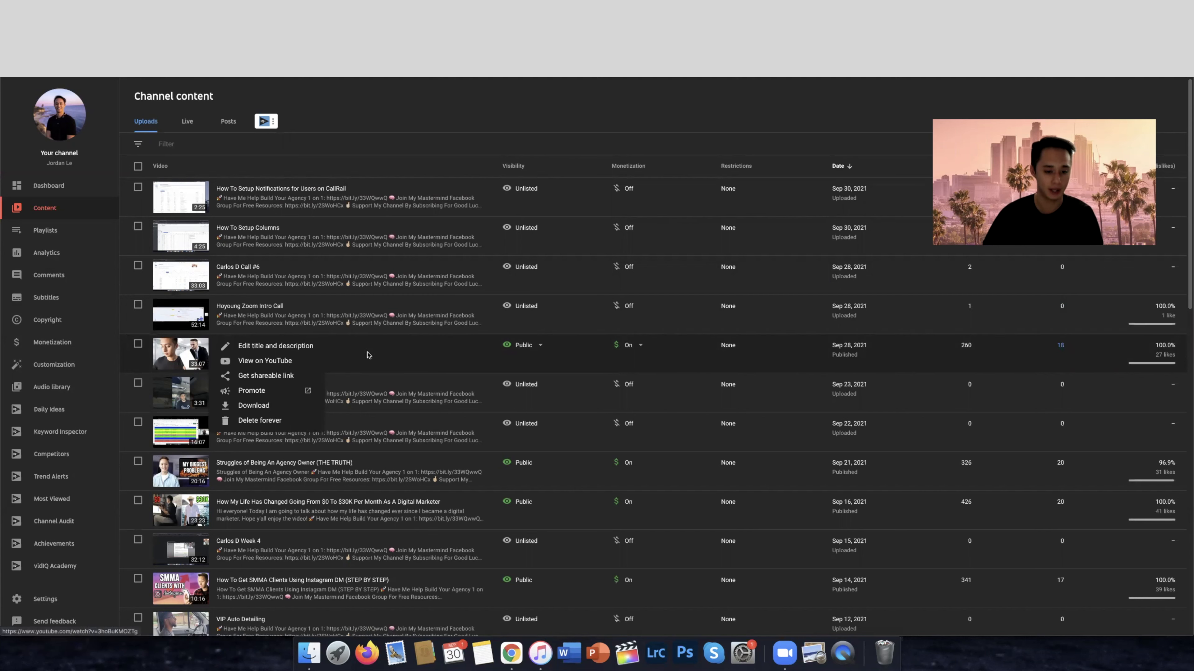
left_click(356, 354)
left_click(315, 345)
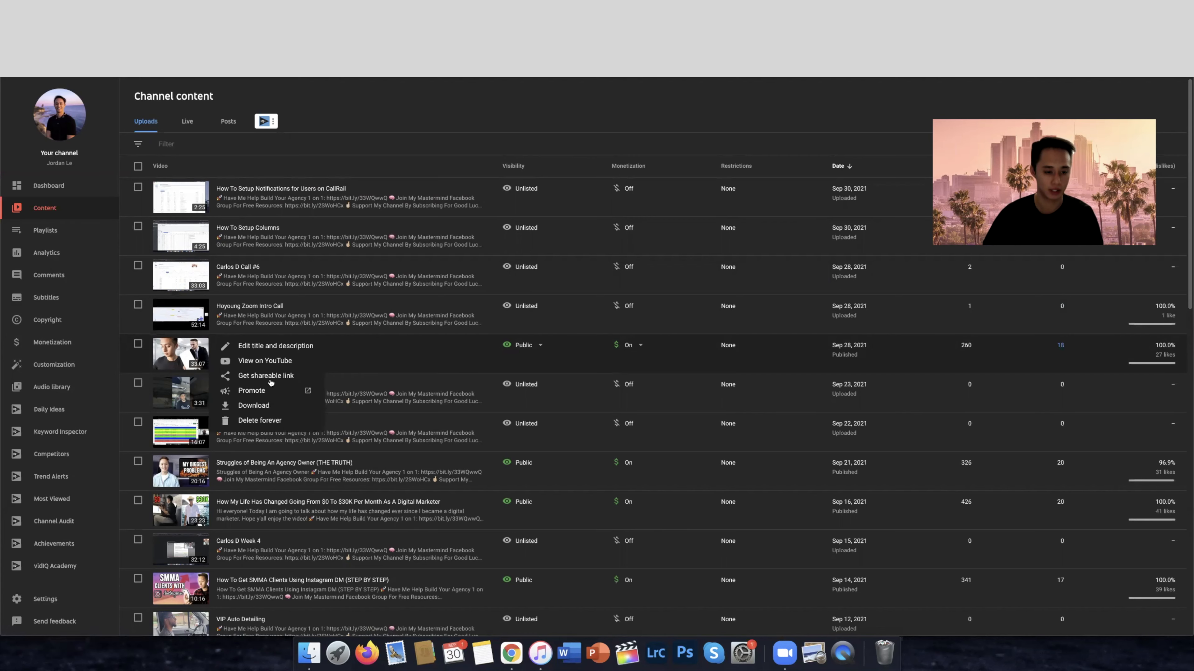
left_click(272, 362)
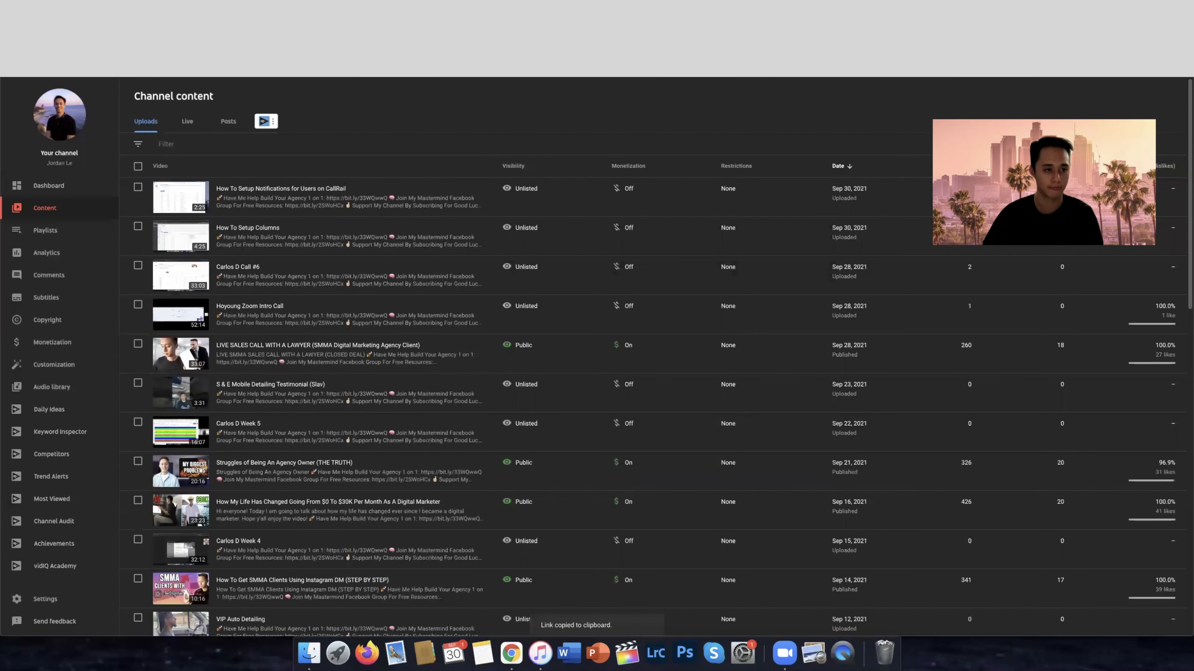
key("ctrl+shift+Tab")
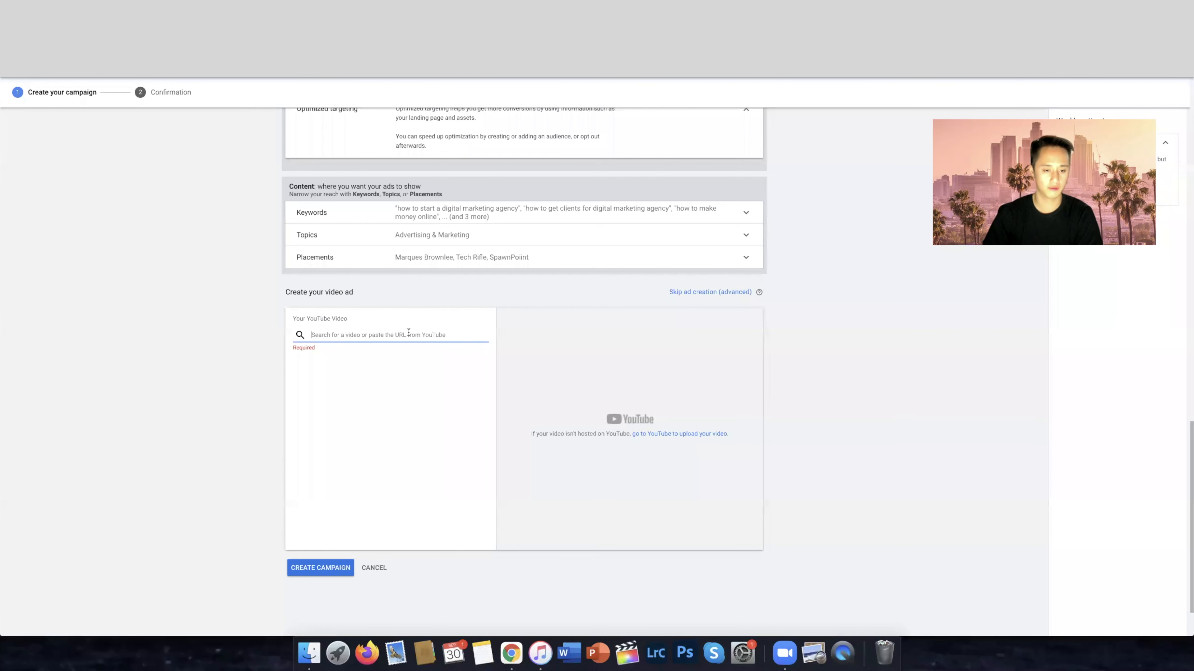
key("super+v")
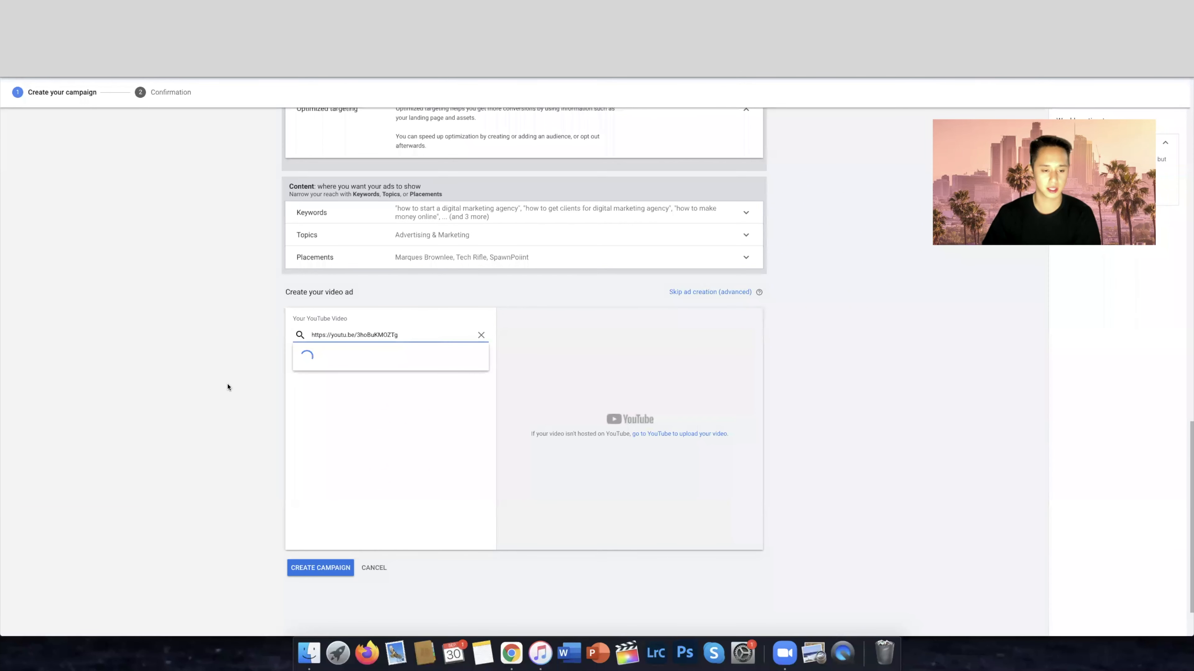
left_click(315, 362)
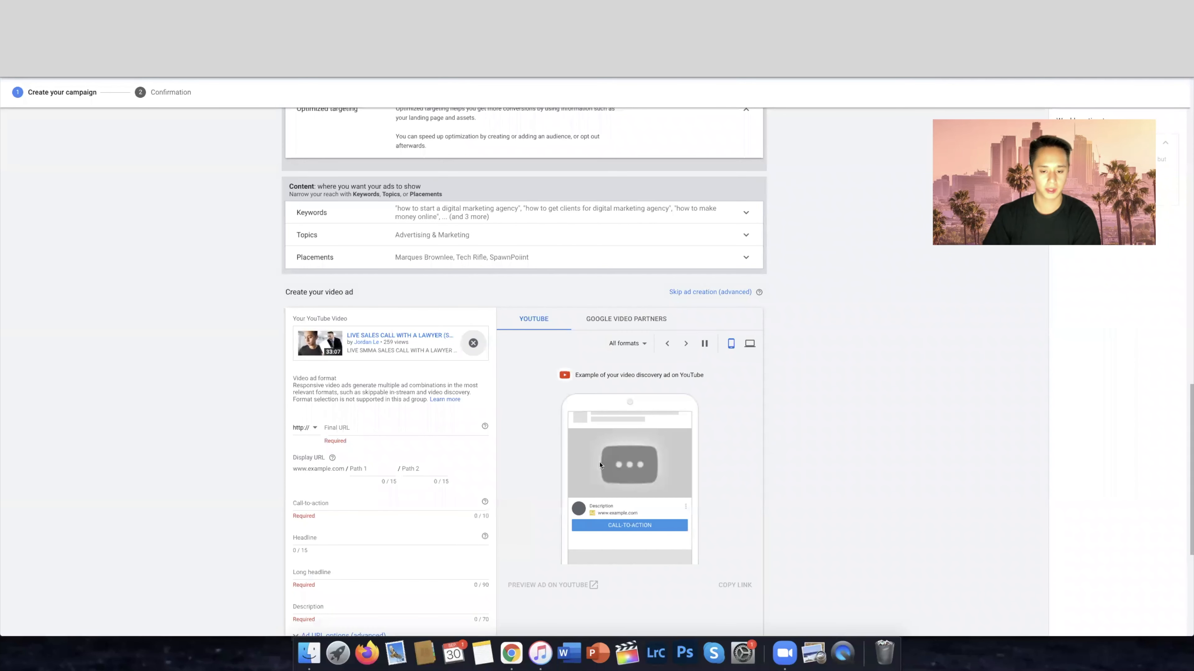
scroll(350, 346, "down", 3)
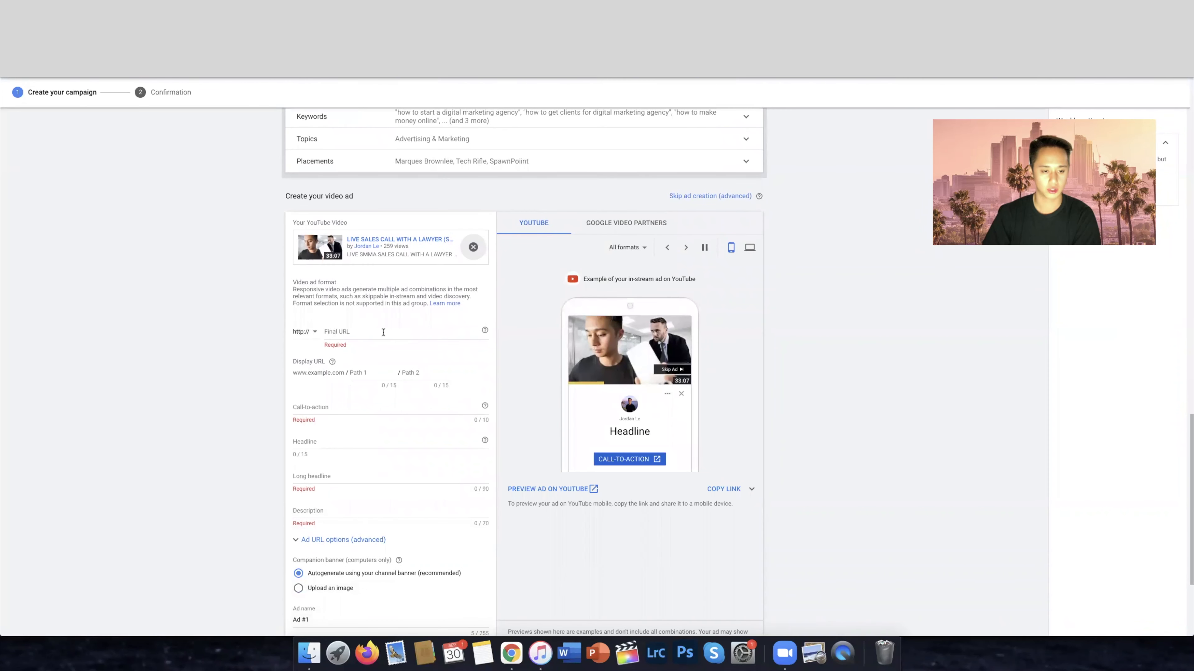
left_click(423, 335)
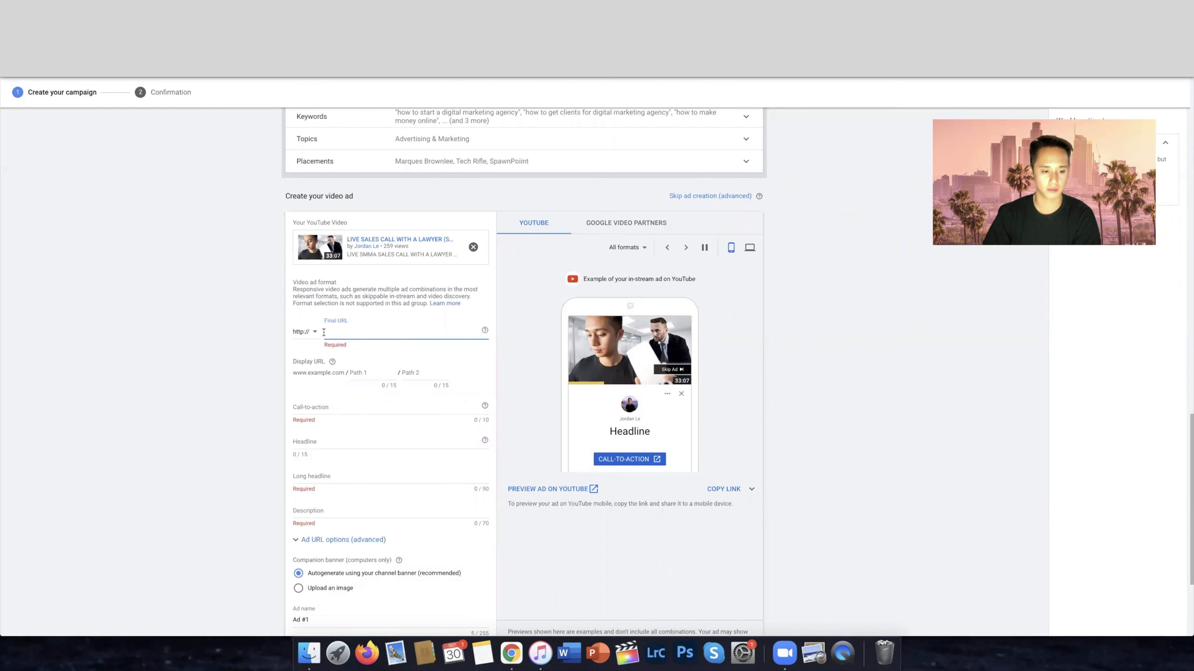
left_click(314, 332)
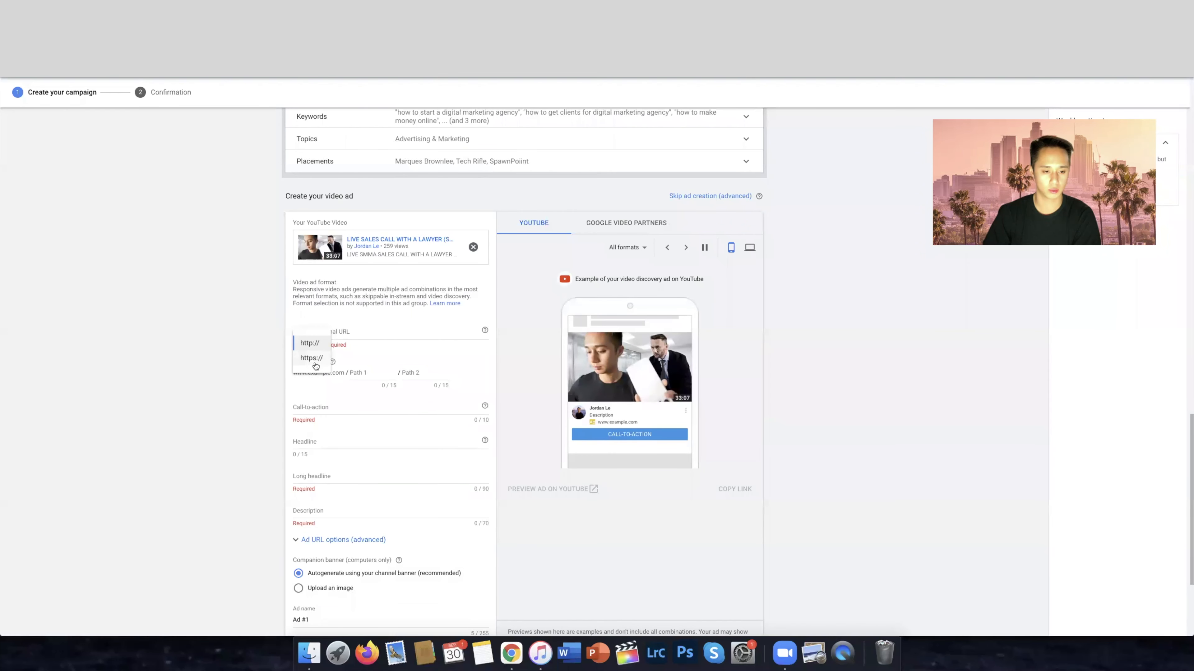
left_click(313, 362)
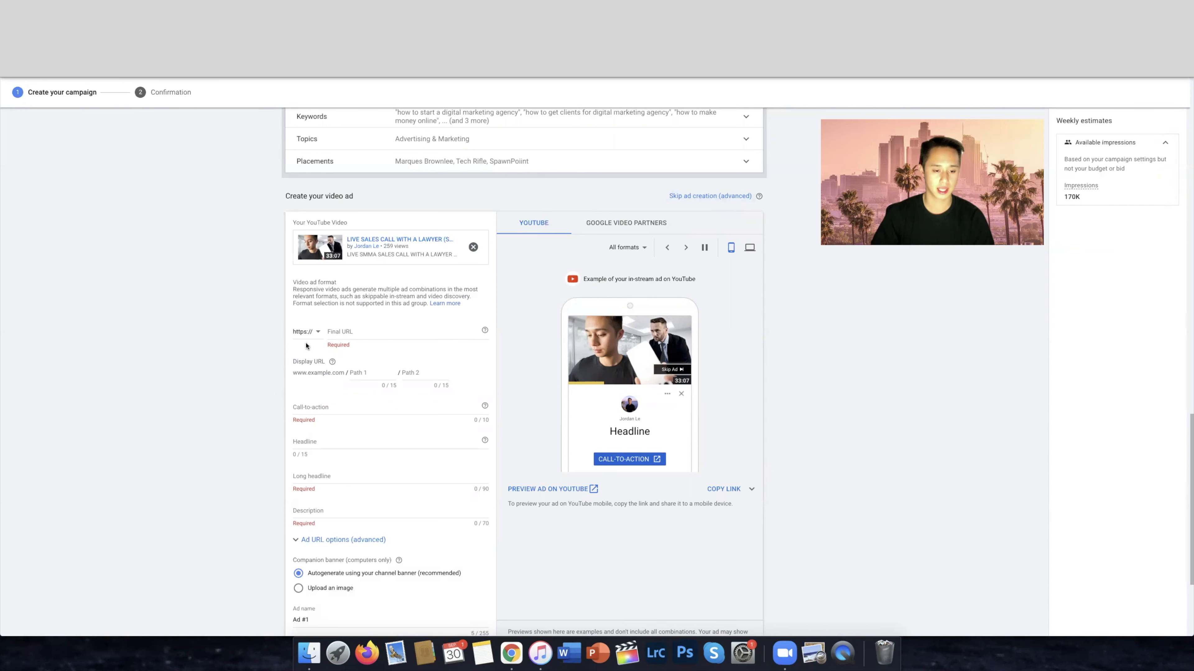
Copy the Optin landing page's link from ClickFunnels and paste it as the ad's final URL in Google Ads
left_click(348, 333)
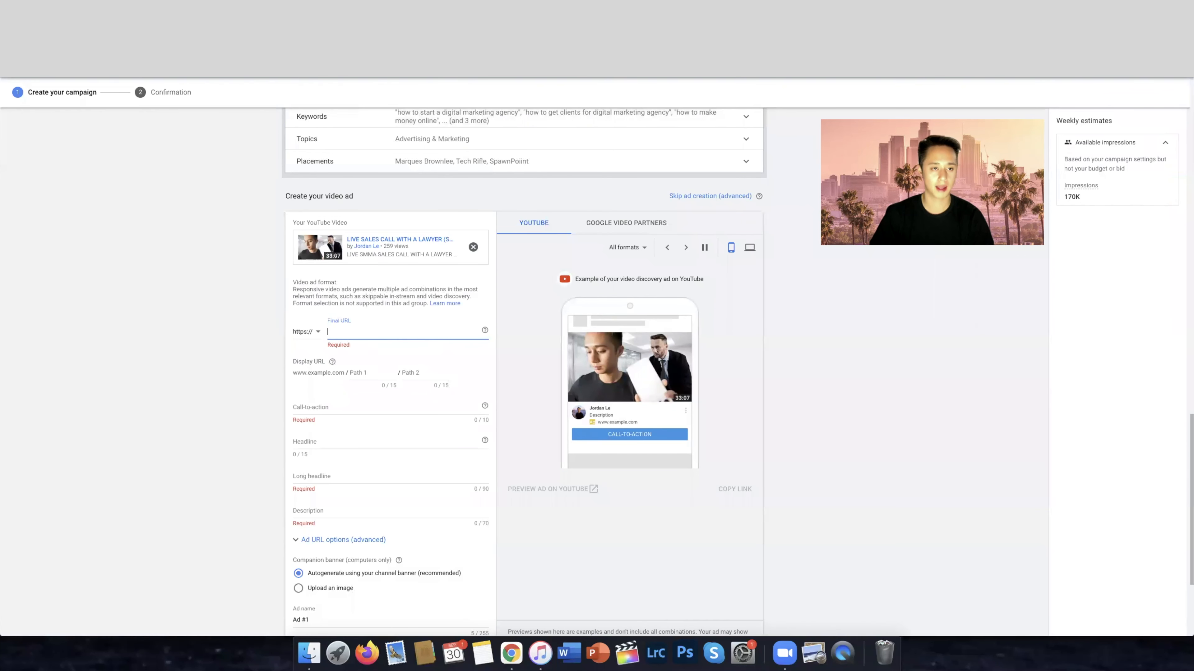
key("ctrl+Tab")
left_click_drag(630, 151, 501, 149)
right_click(518, 150)
left_click(541, 166)
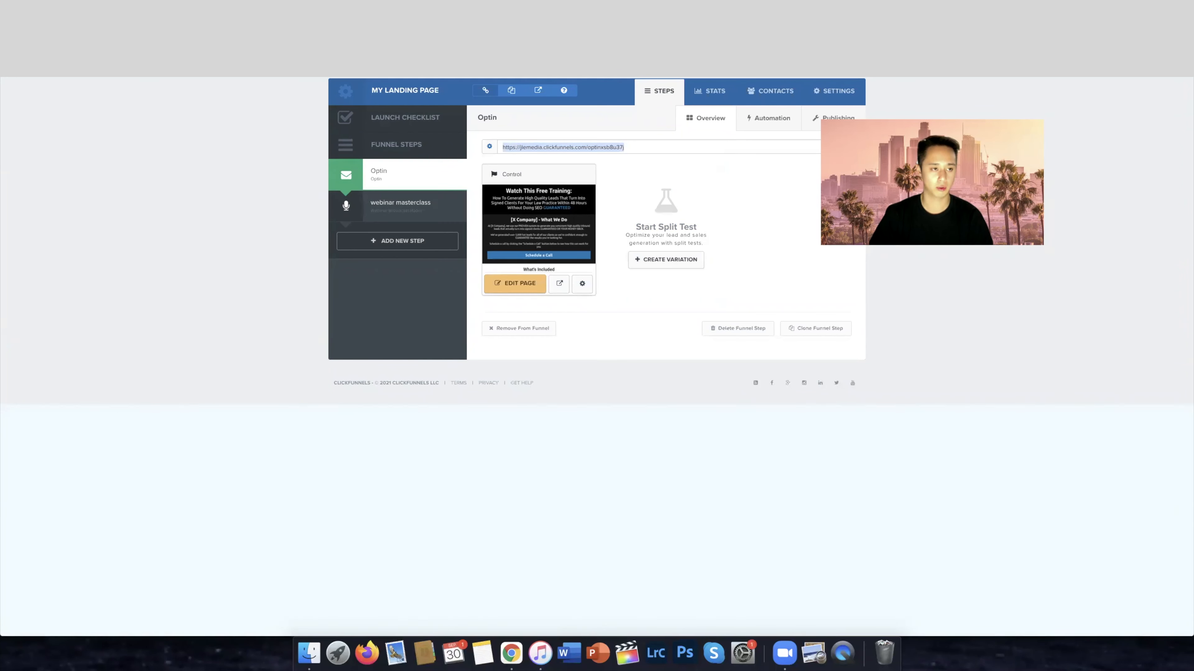
key("ctrl+shift+Tab")
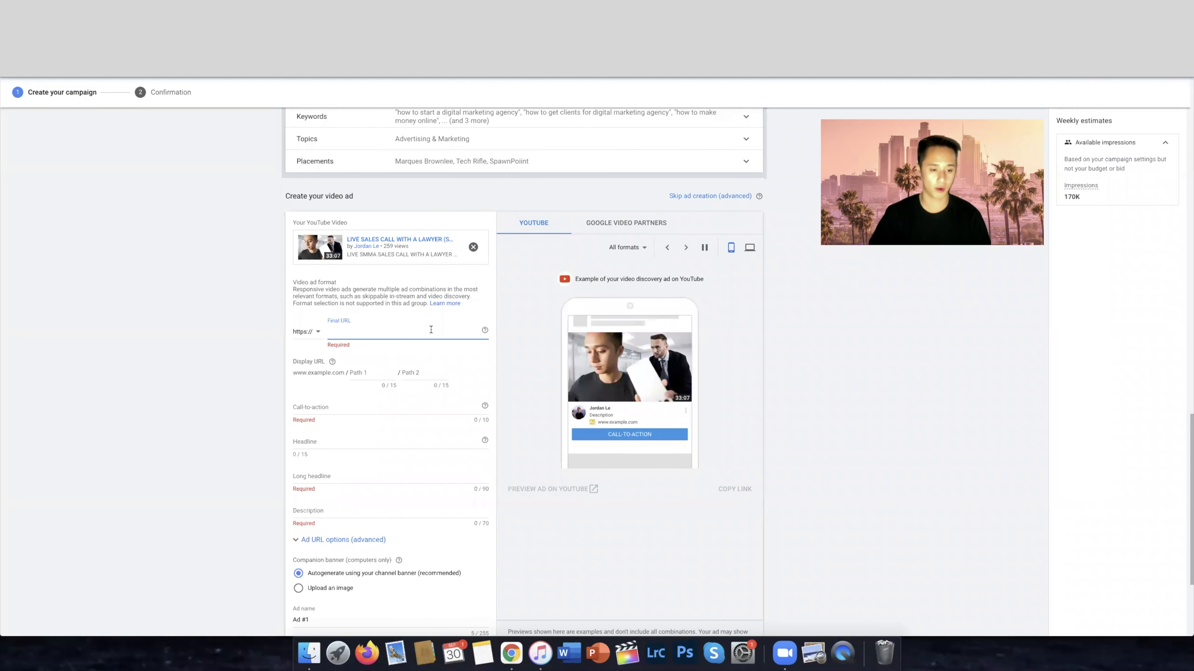
key("super+v")
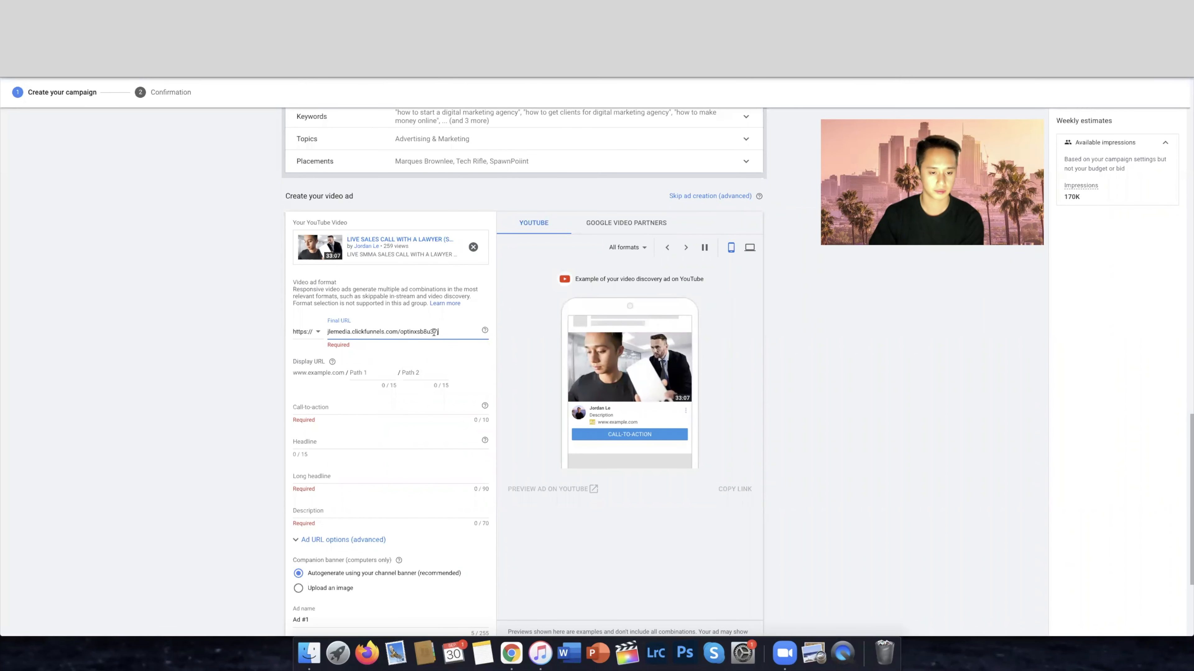
left_click_drag(433, 332, 335, 334)
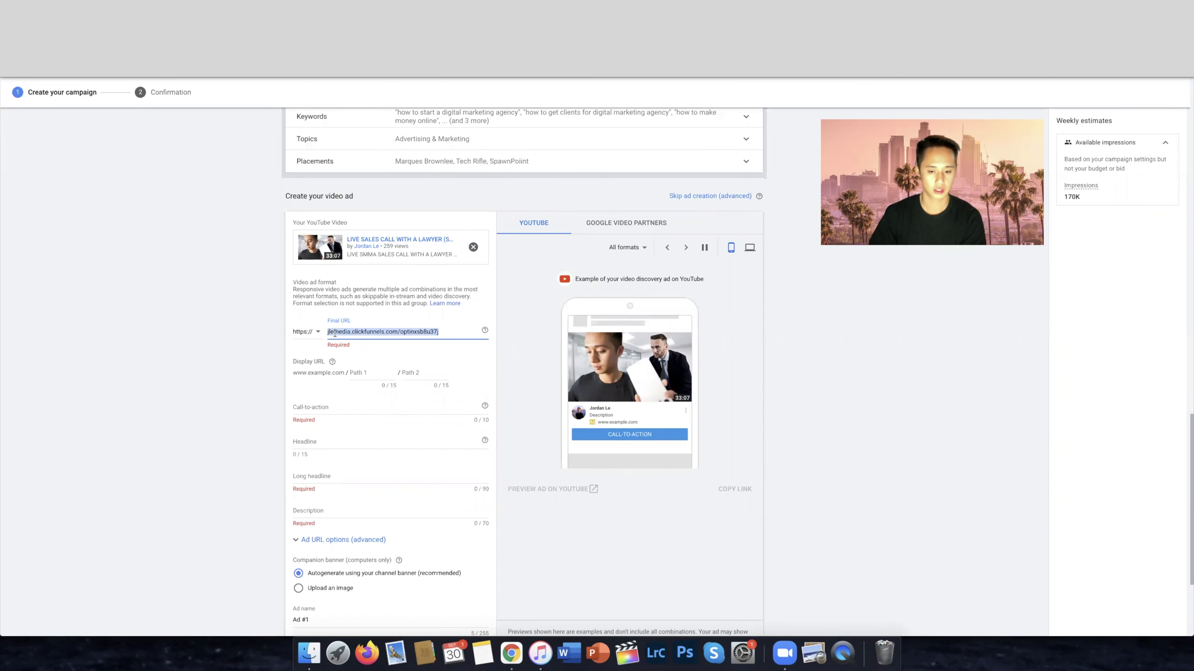
Try free-masterclass as the first path of the display URL and clear it
left_click(381, 373)
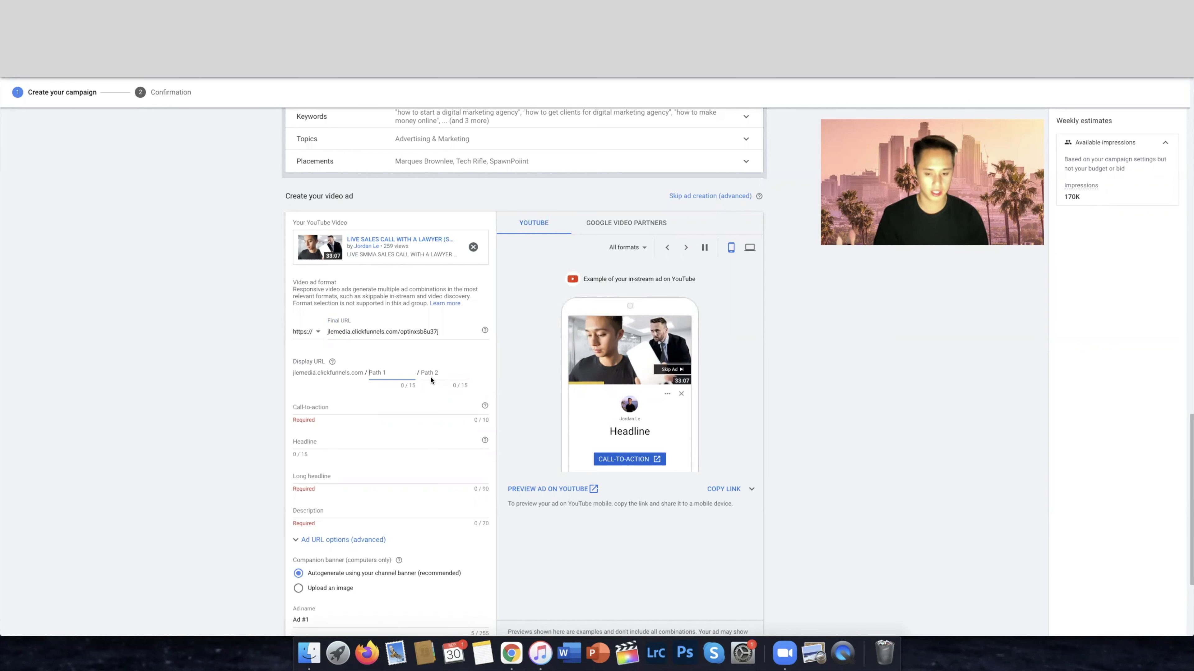
type("fr")
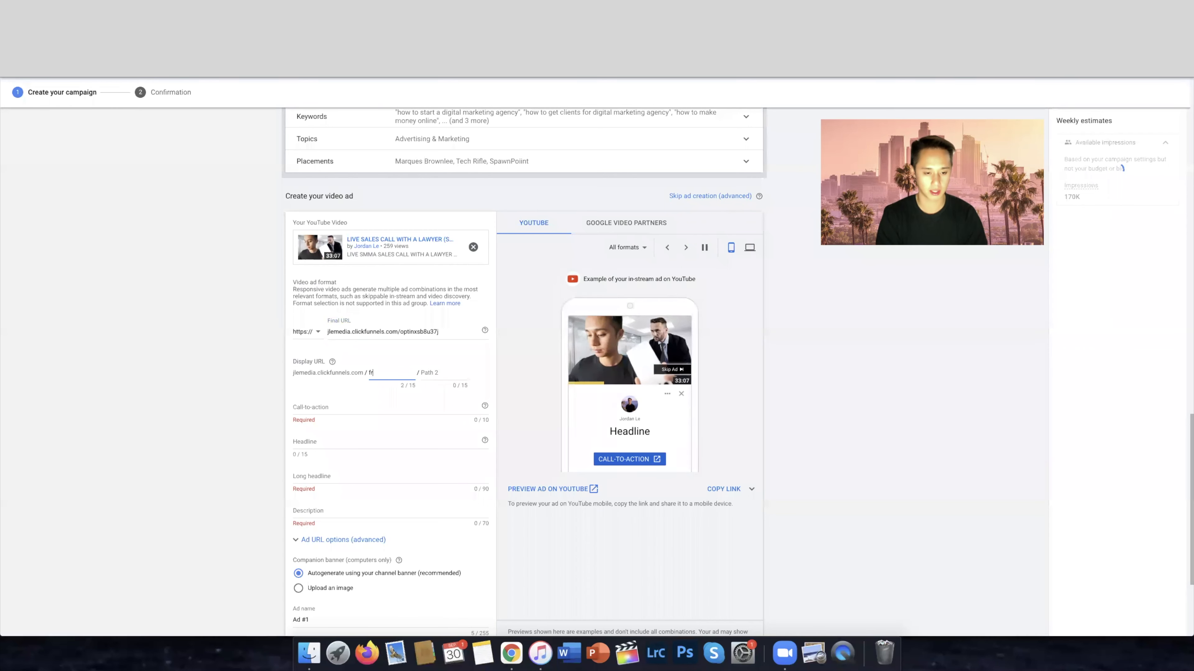
type("ee-mastercl")
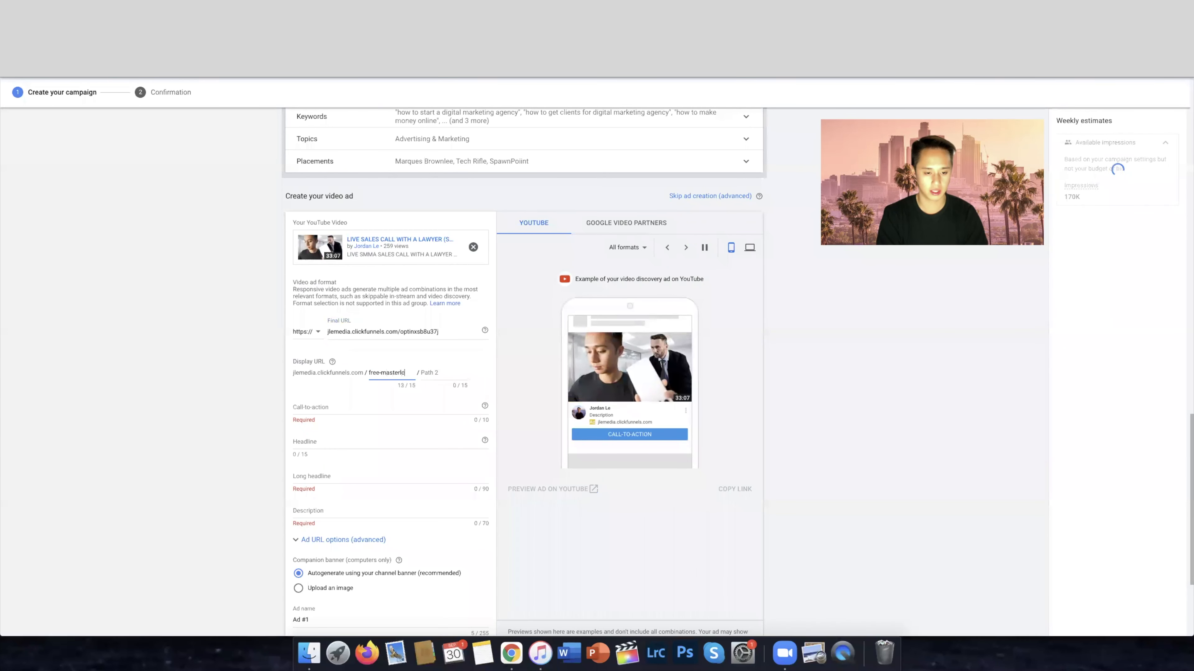
type("ass")
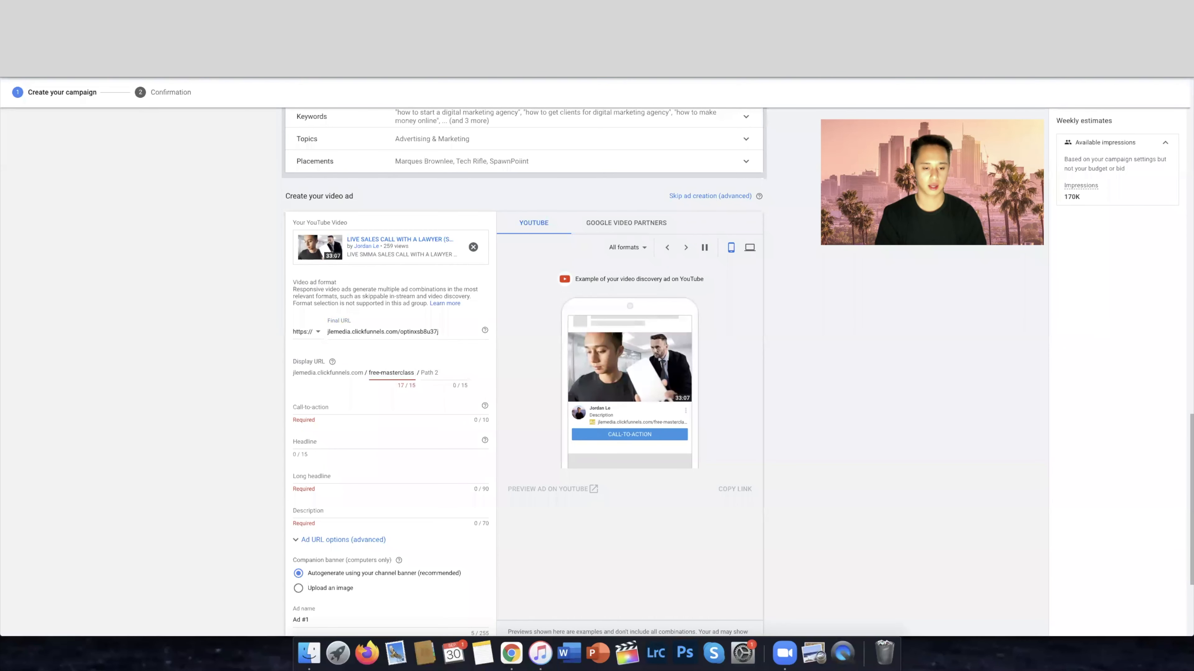
key("super+a")
key("BackSpace")
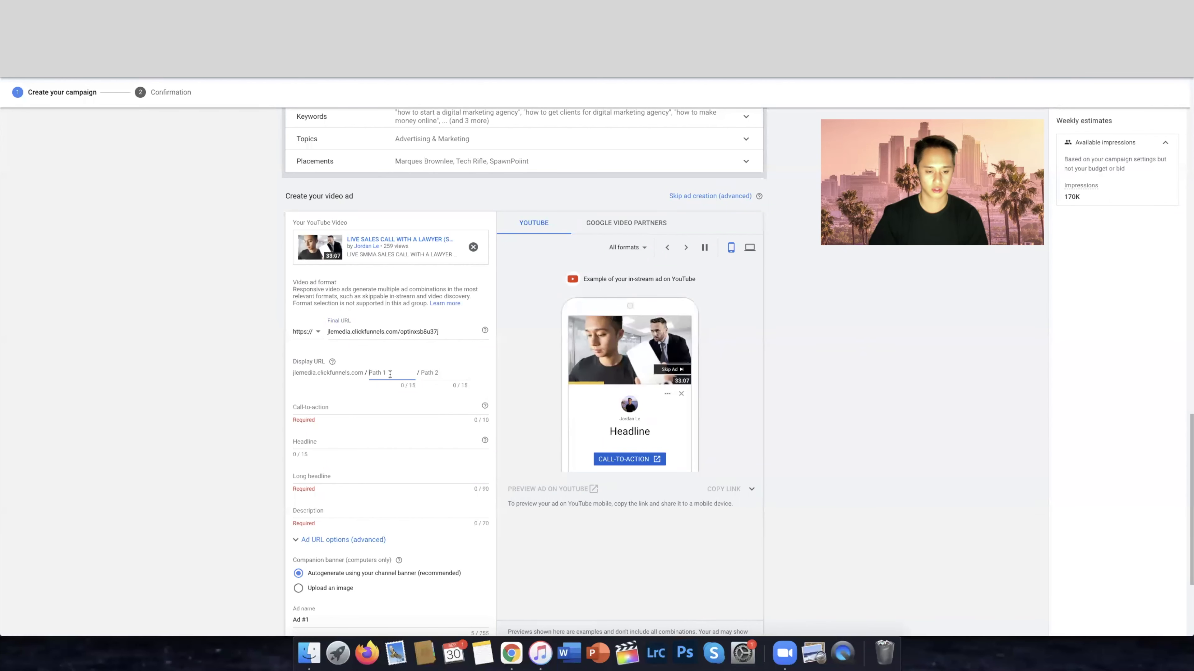
Set the first path of the display URL to masterclass and check the ad preview for desktop and mobile
type("masterclass")
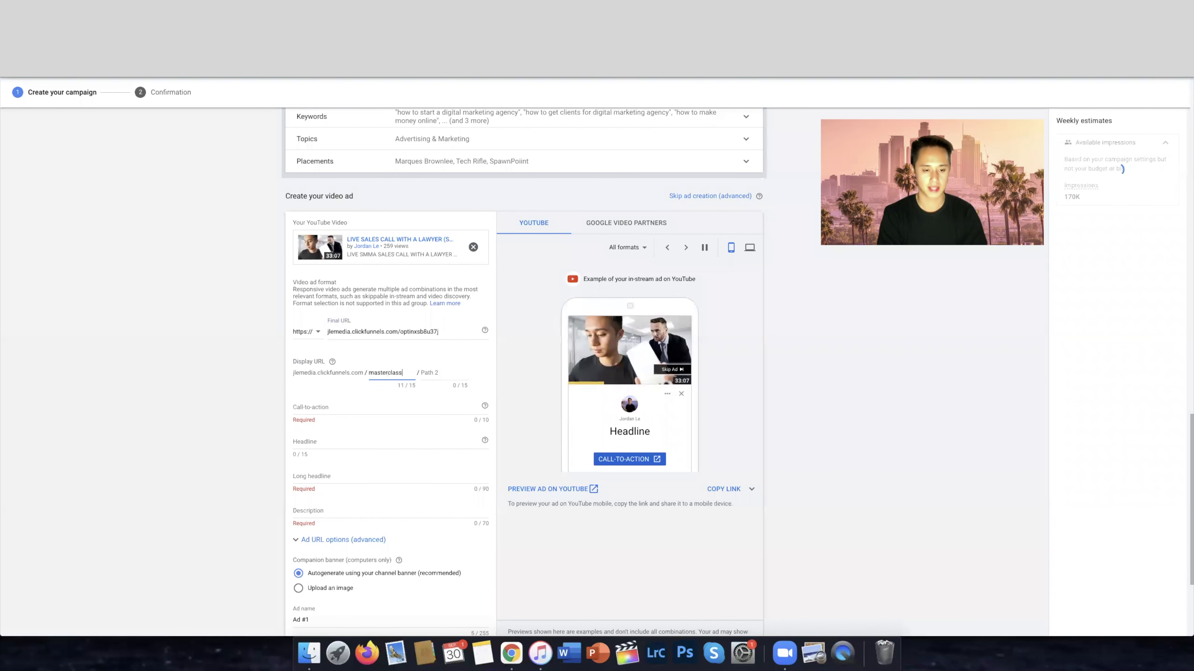
left_click(448, 380)
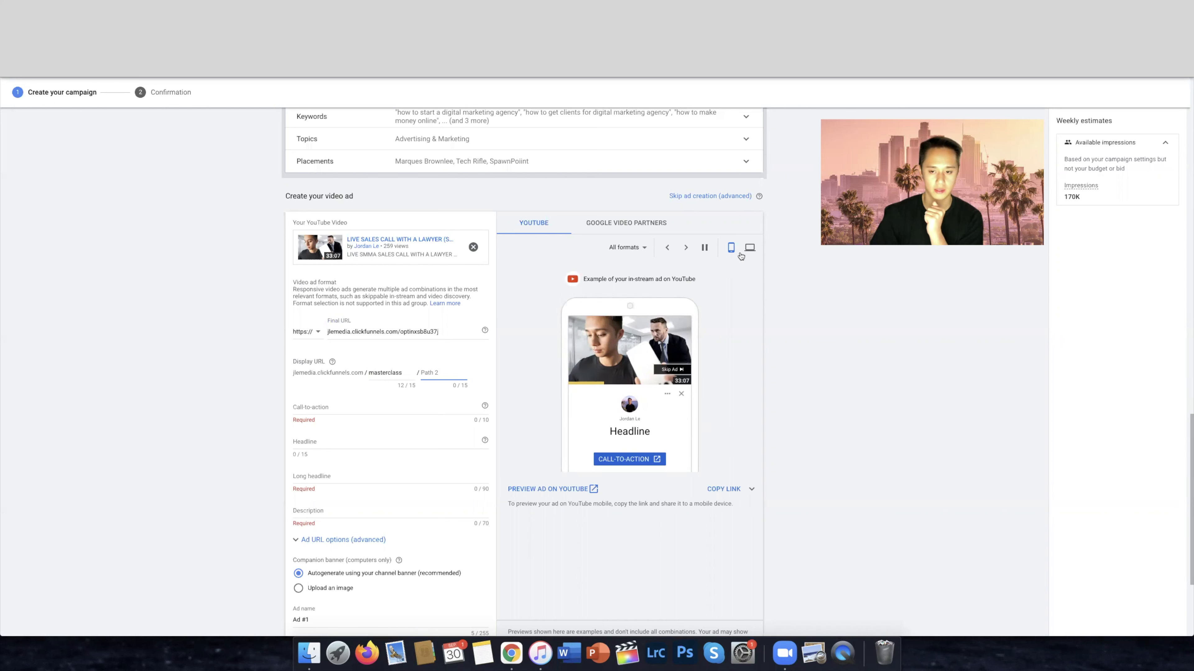
left_click(750, 249)
left_click(730, 247)
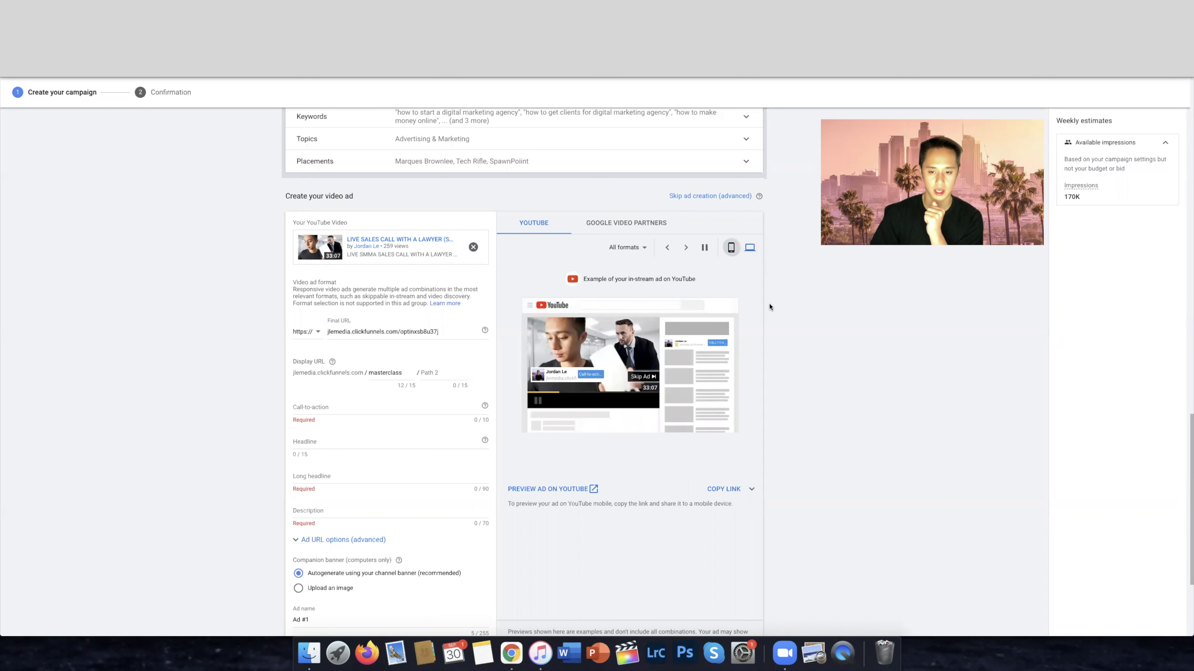
Review the available call-to-action options for the video ad and set the call-to-action to Learn more
left_click(348, 405)
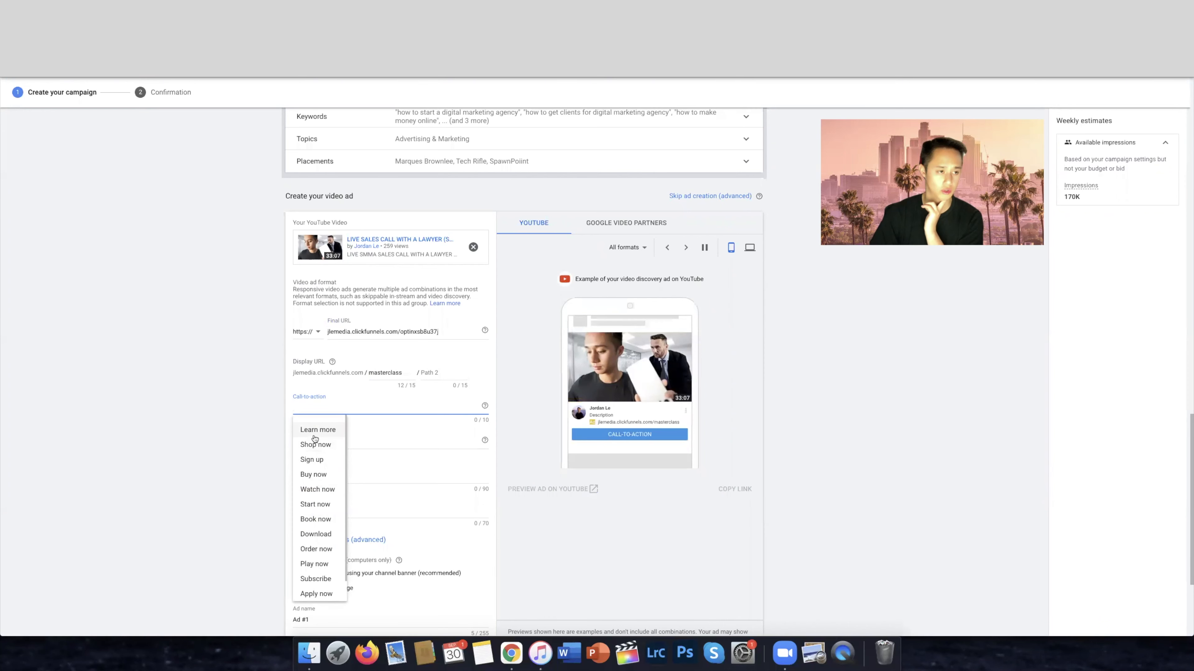
scroll(316, 438, "down", 2)
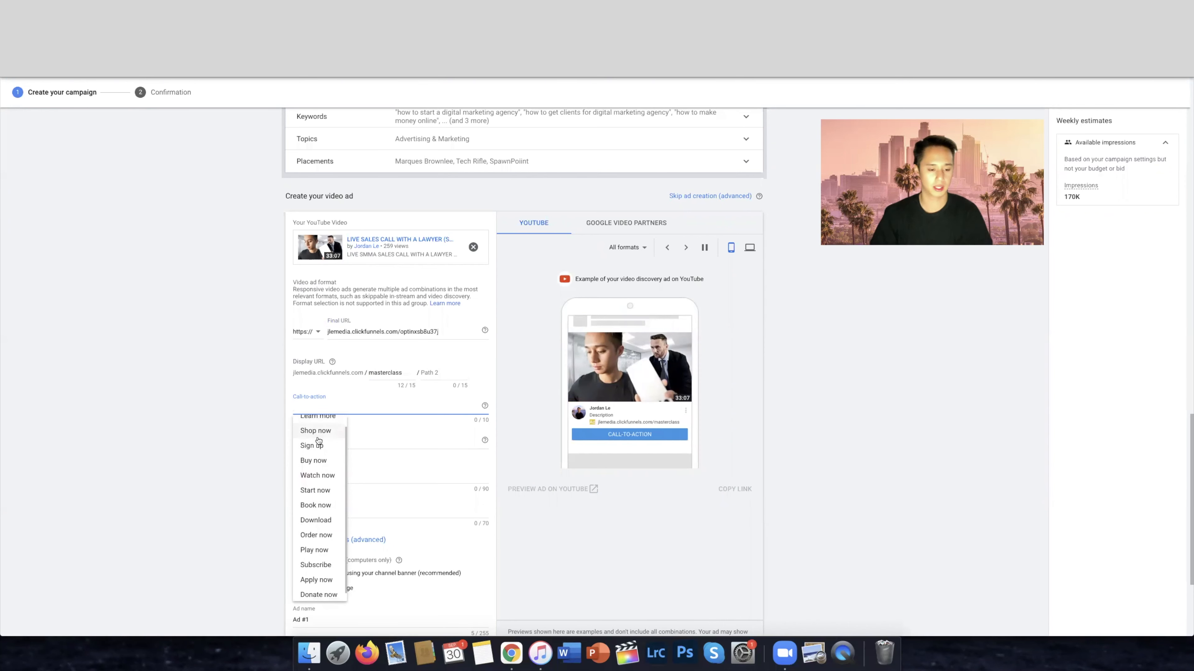
scroll(320, 452, "down", 1)
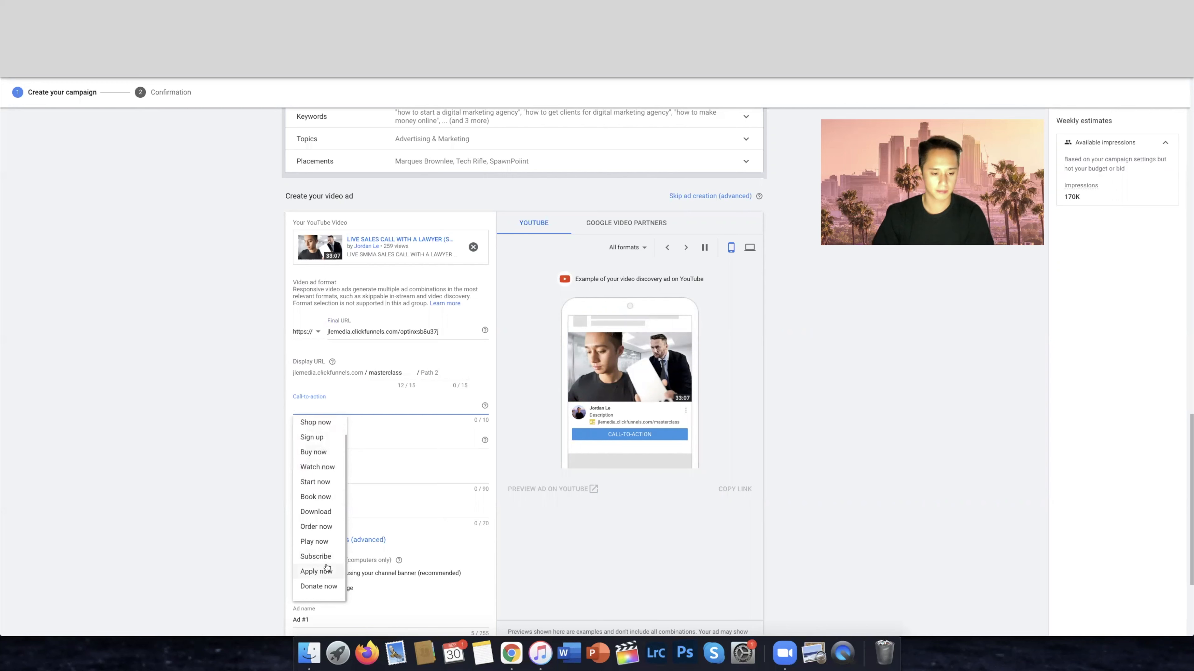
scroll(316, 566, "up", 3)
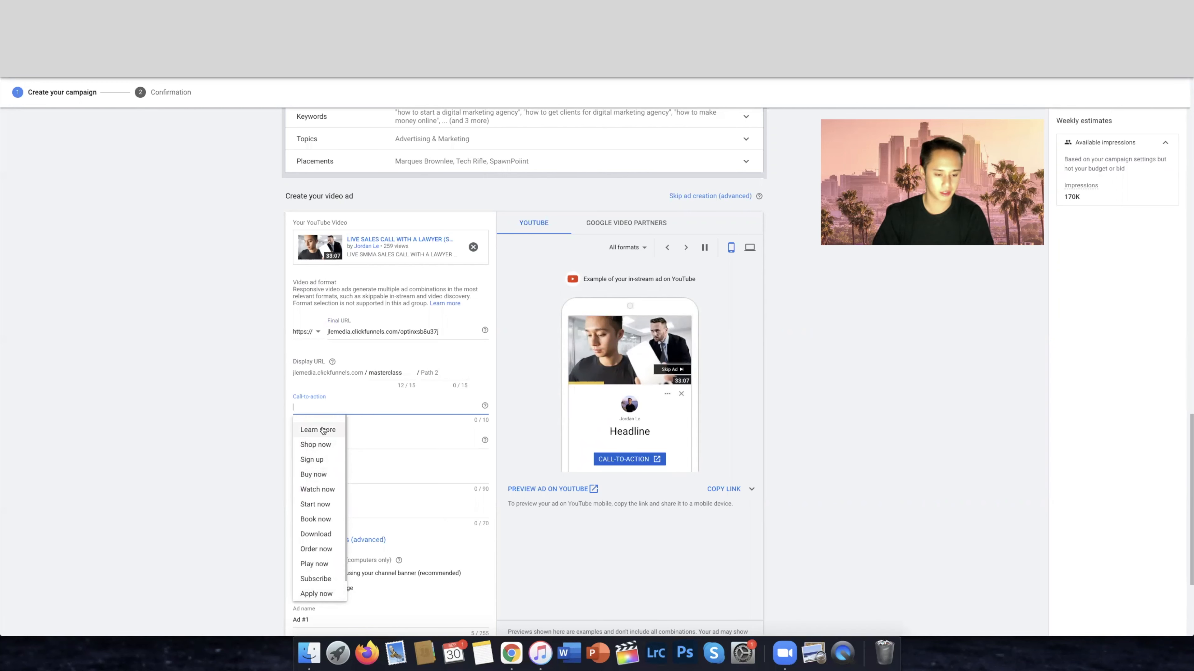
scroll(332, 540, "down", 1)
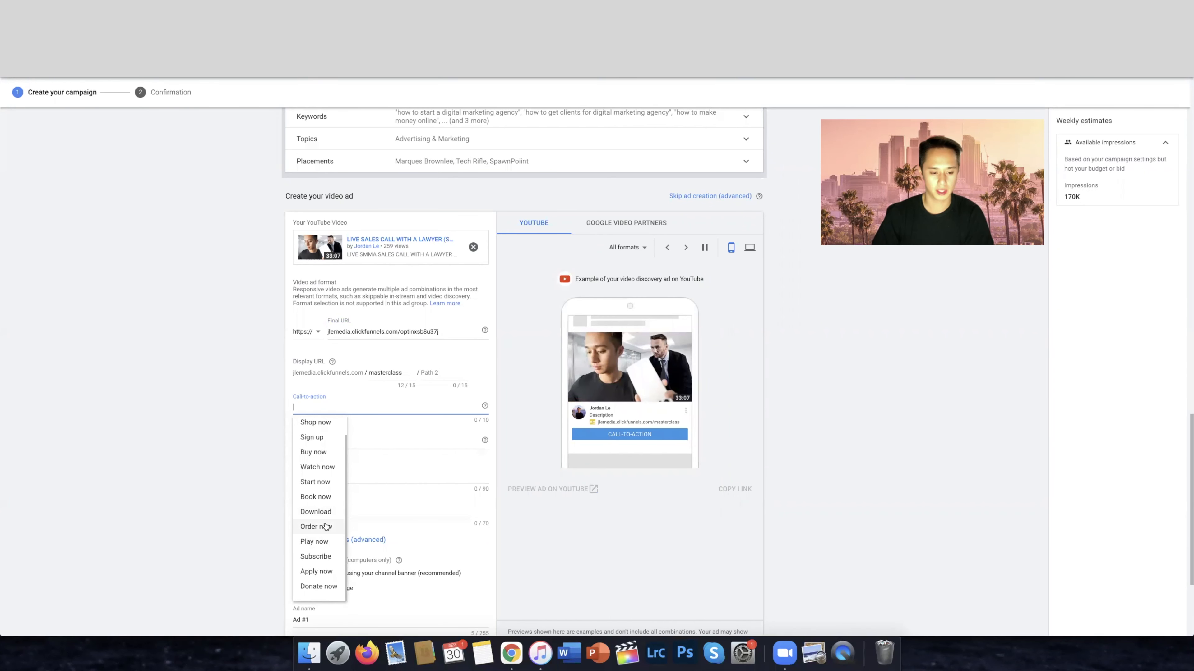
scroll(328, 526, "up", 3)
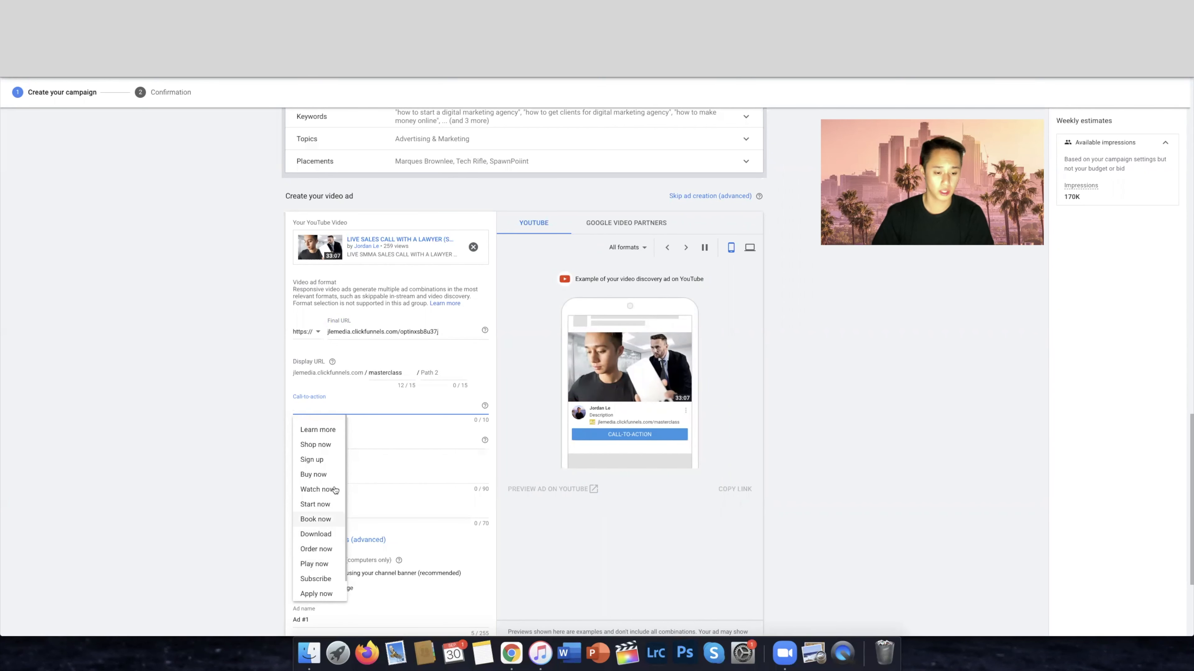
left_click(315, 423)
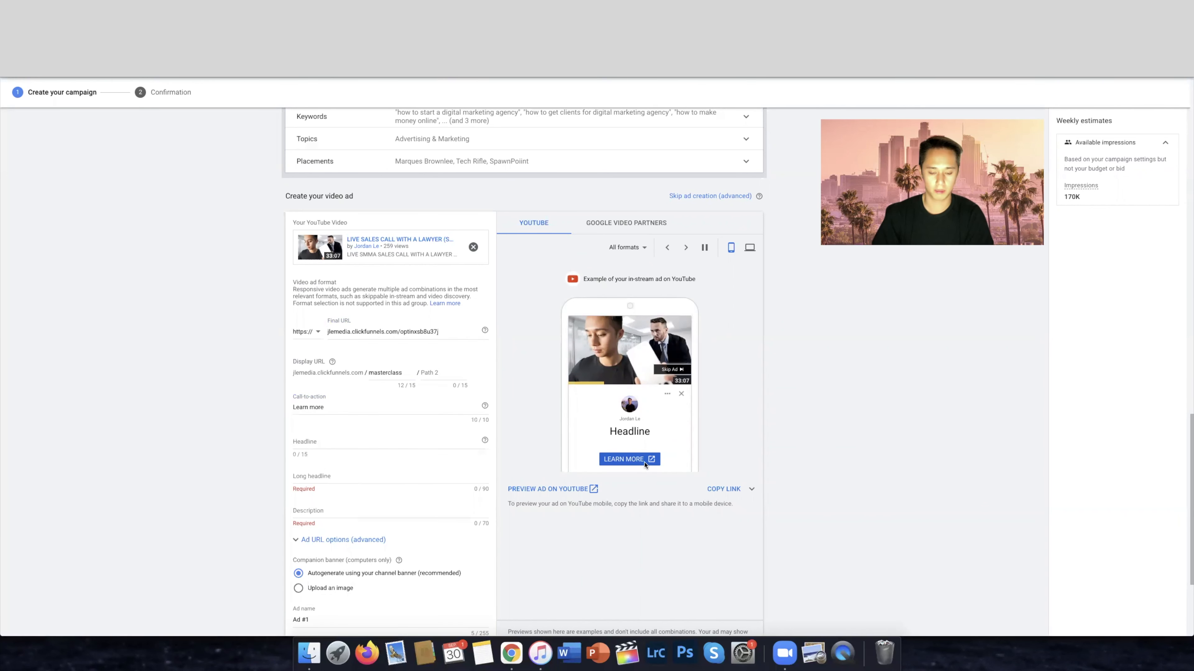
Set the video ad's headline to Free Masterclass
left_click(370, 440)
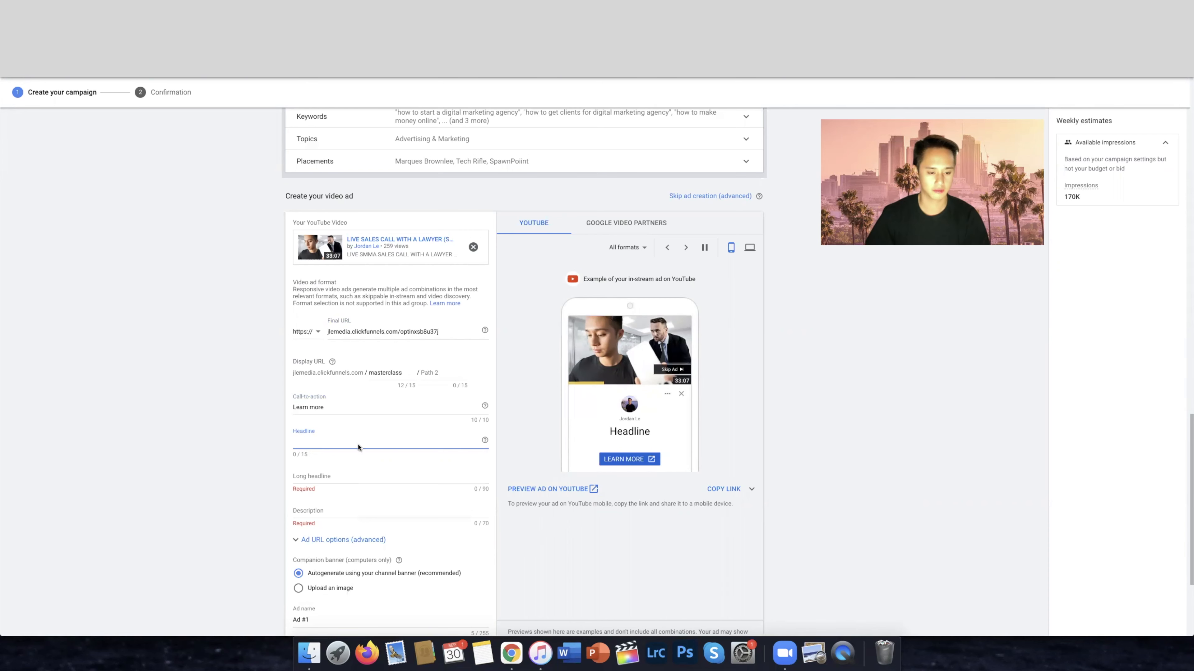
type("Free ")
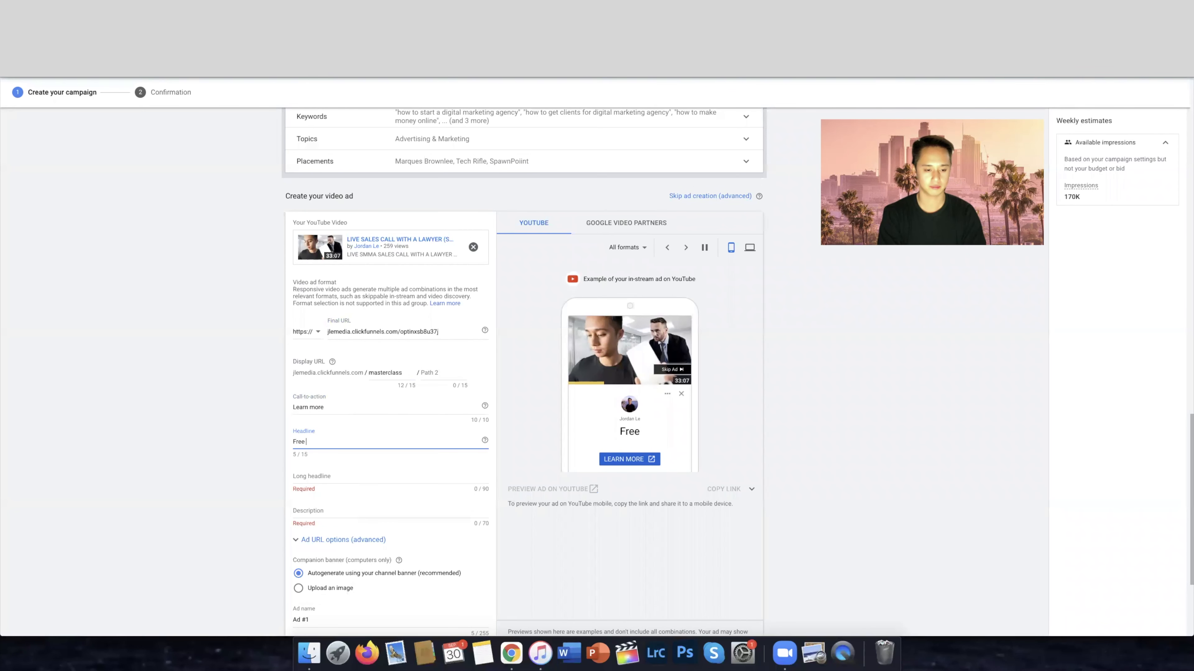
type("Masterclass")
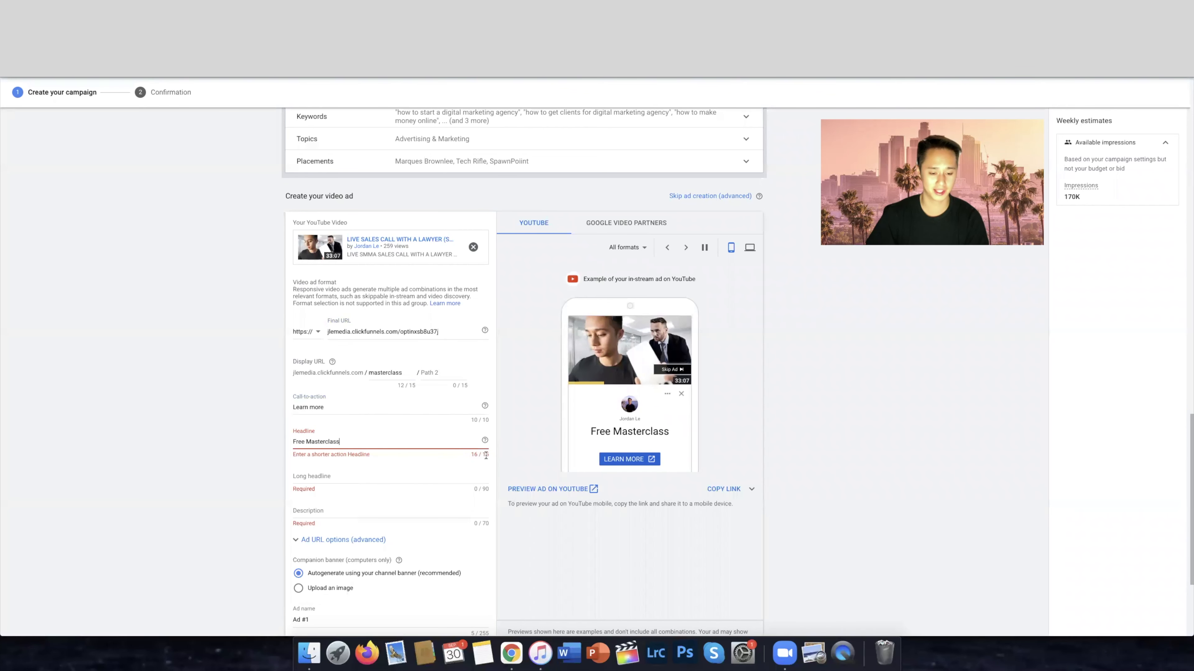
Enter "Free Masterclass - Learn How To Start A Digital Marketing Agency" as the ad's long headline
left_click(393, 473)
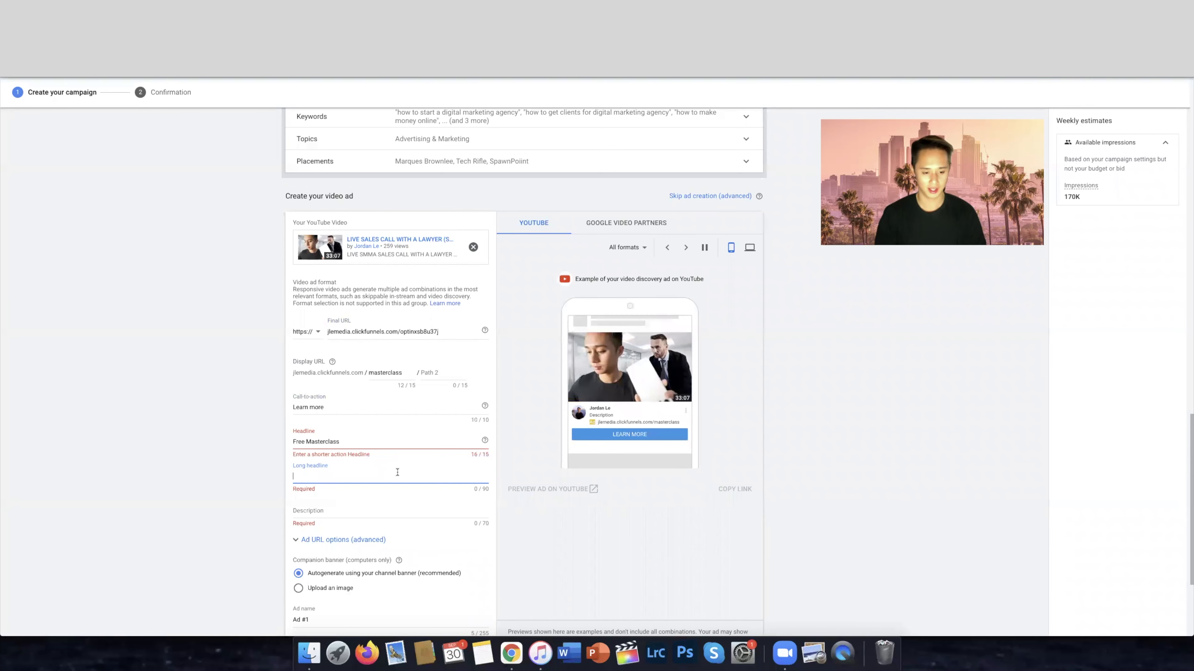
type("Free Masterclass")
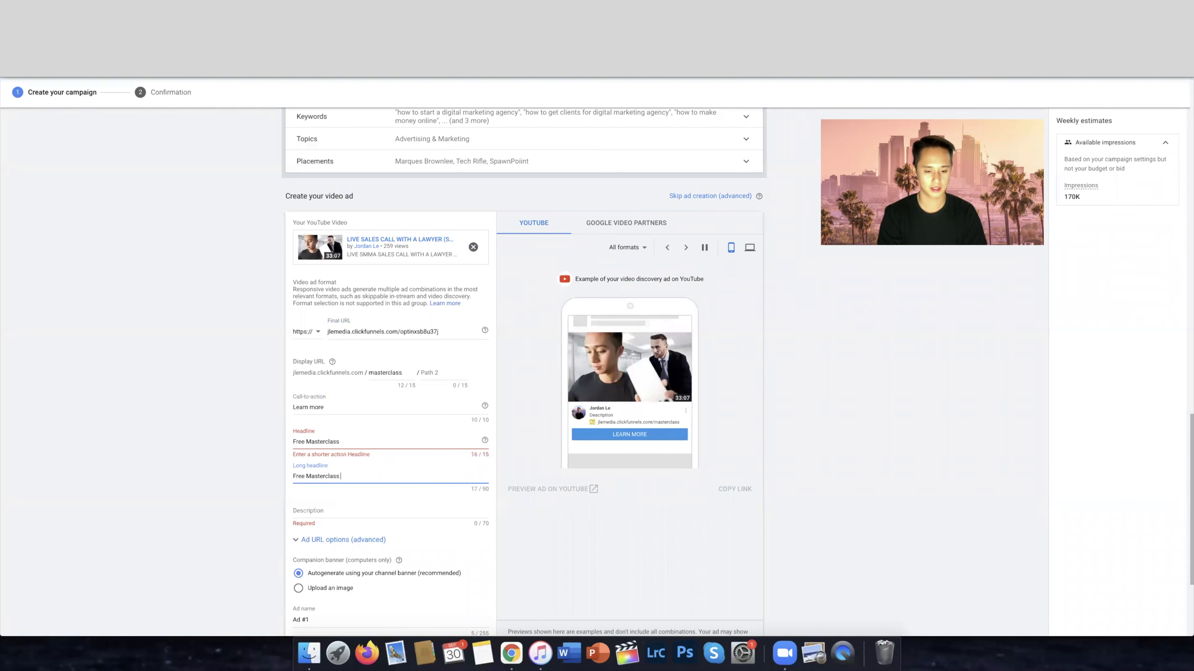
key("super+a")
key("BackSpace")
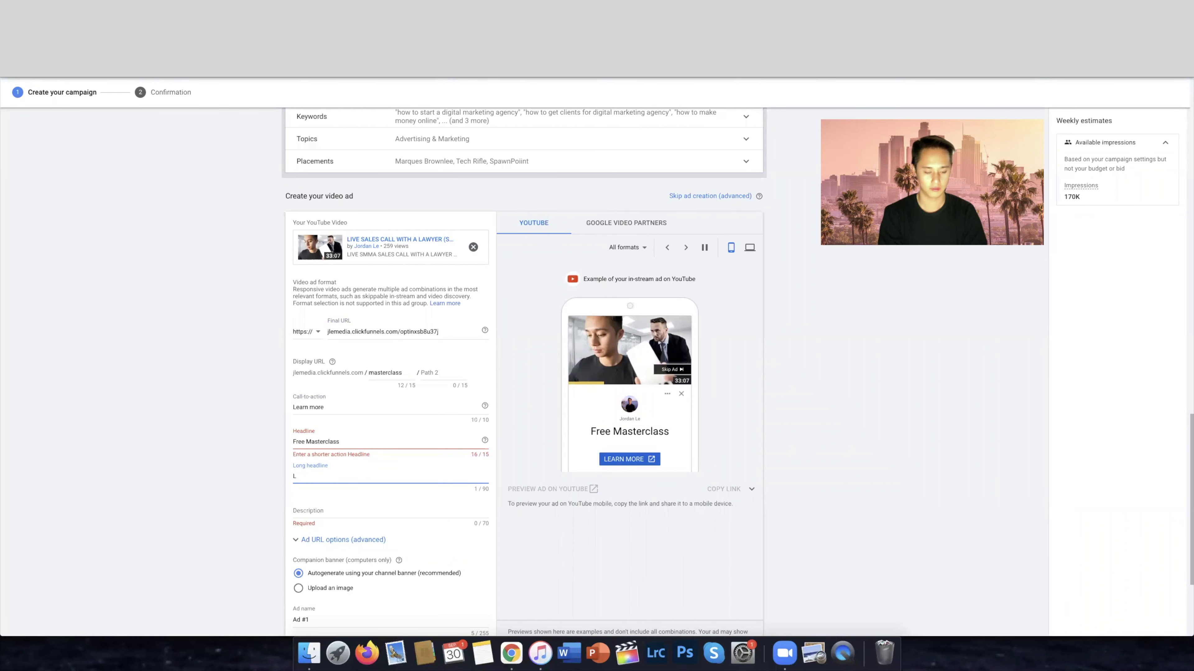
type("Free Masterclass -")
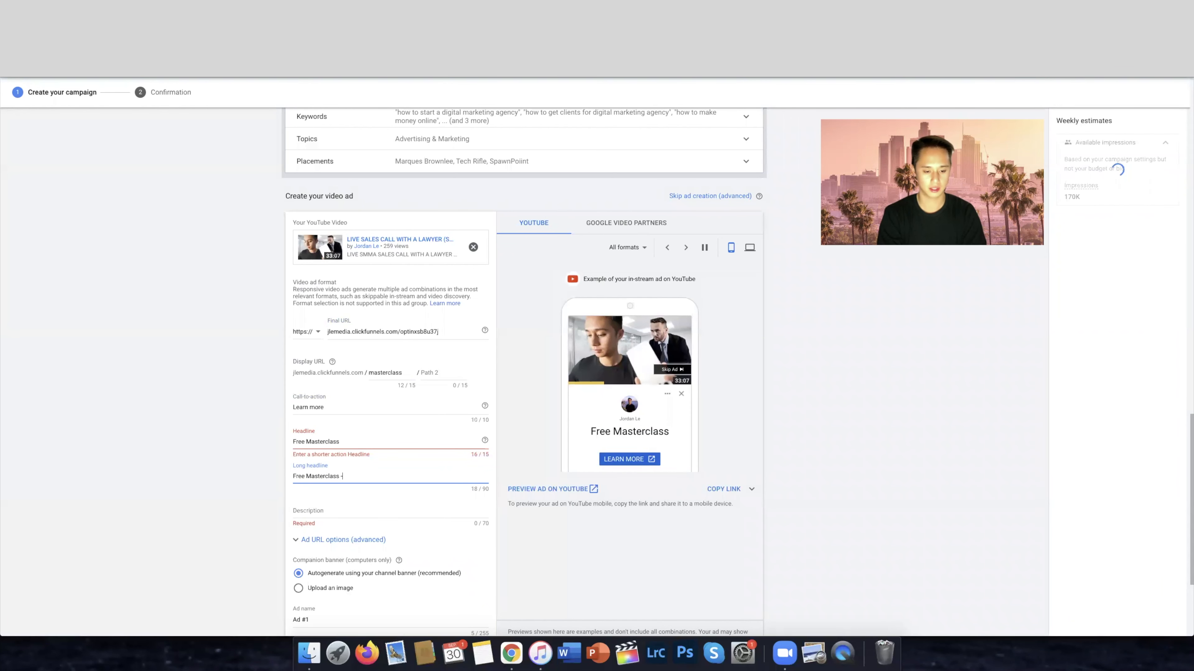
type(" Learn How To St")
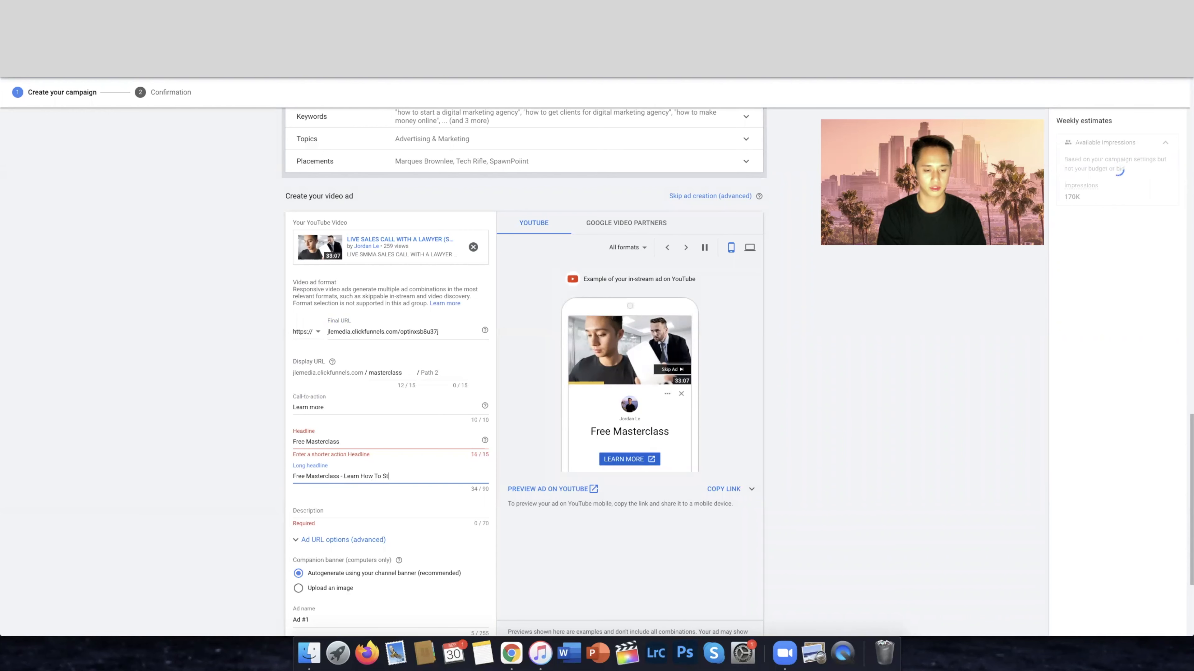
type("art A Ditial")
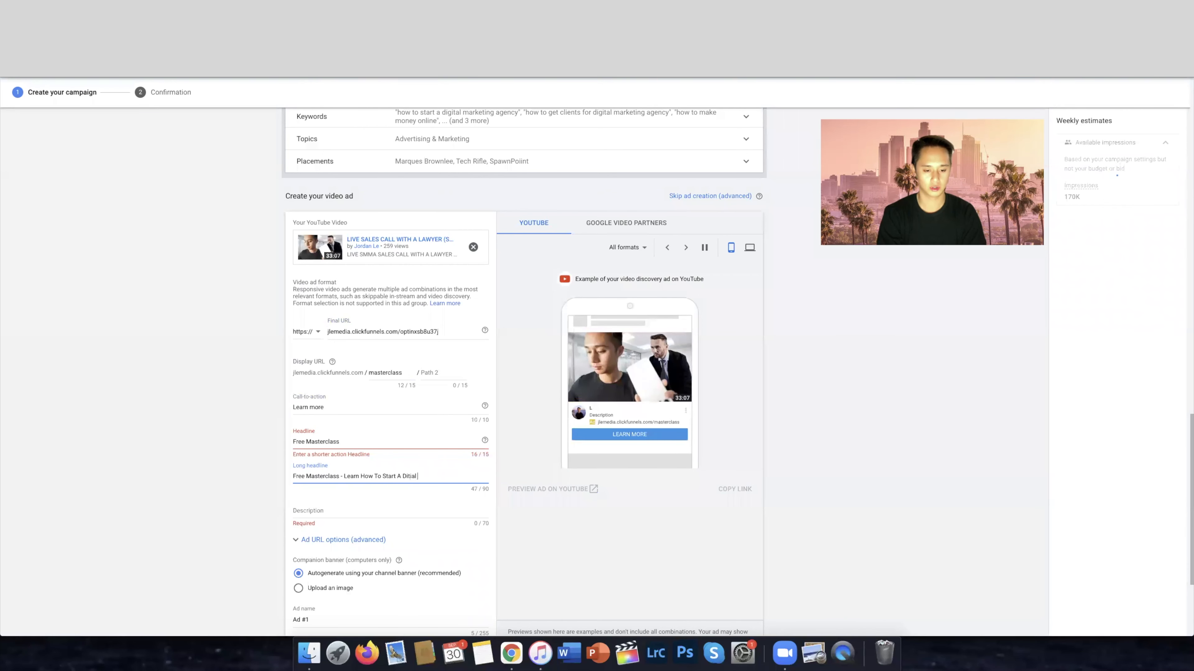
key("BackSpace")
key("BackSpace")
key("BackSpace")
key("BackSpace")
key("BackSpace")
type("gital ")
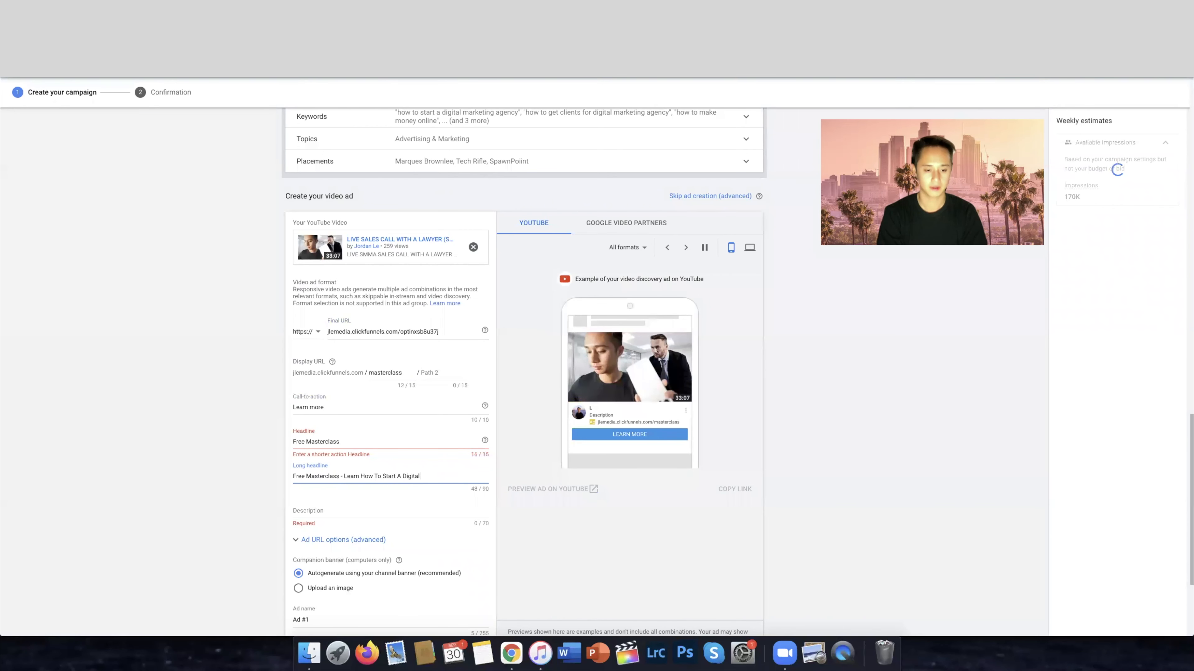
type("Marketing Agency")
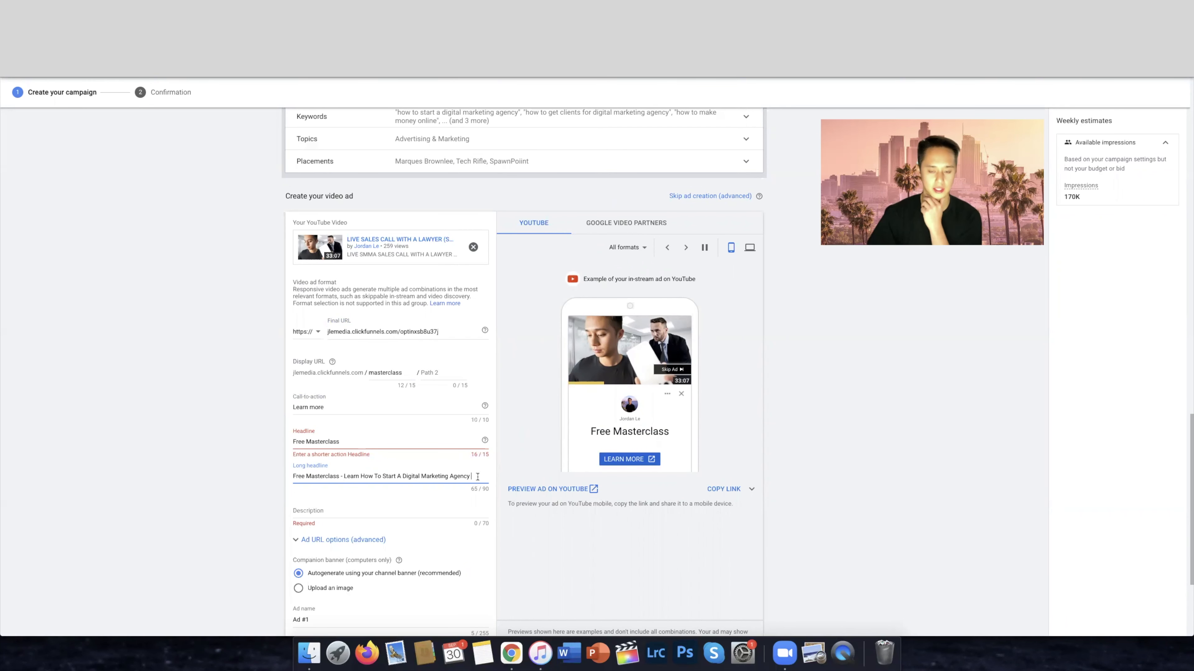
Examine where the headline and long headline appear in the desktop and mobile ad previews
left_click_drag(470, 476, 307, 474)
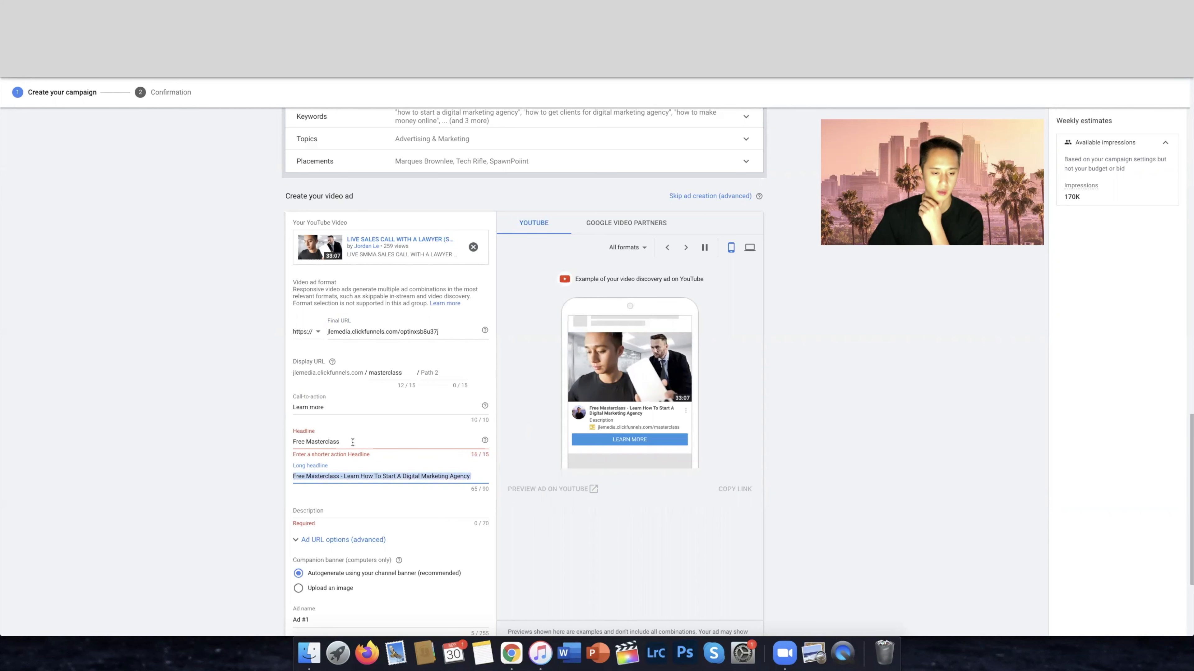
left_click_drag(353, 442, 274, 442)
left_click(346, 513)
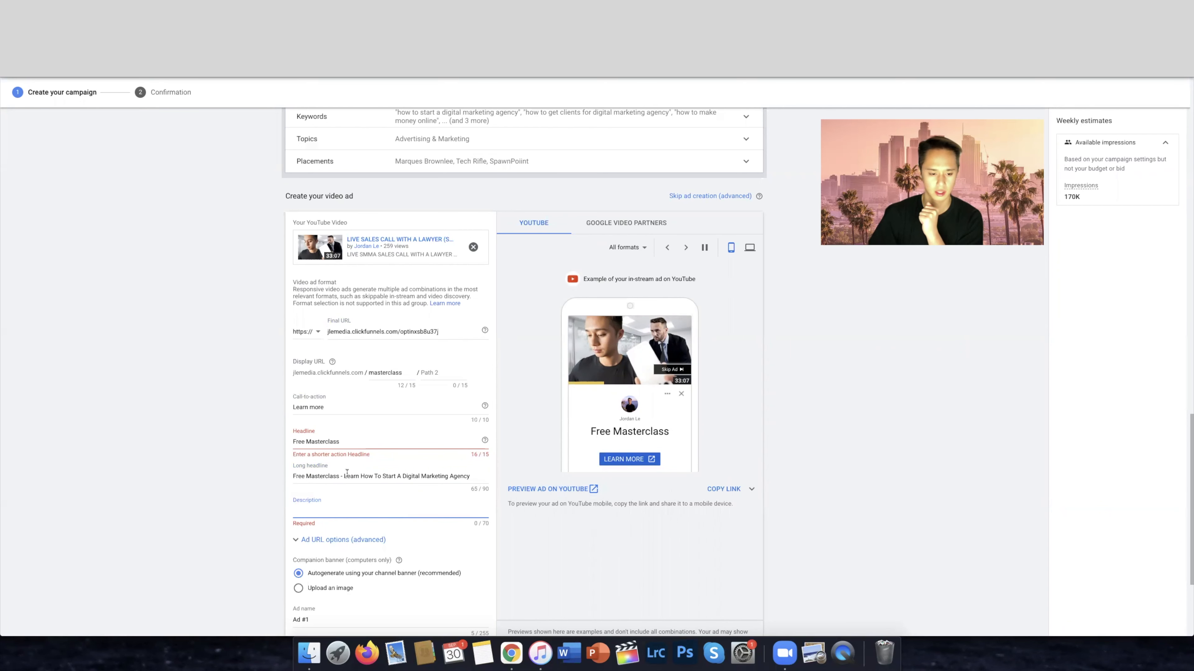
triple_click(324, 475)
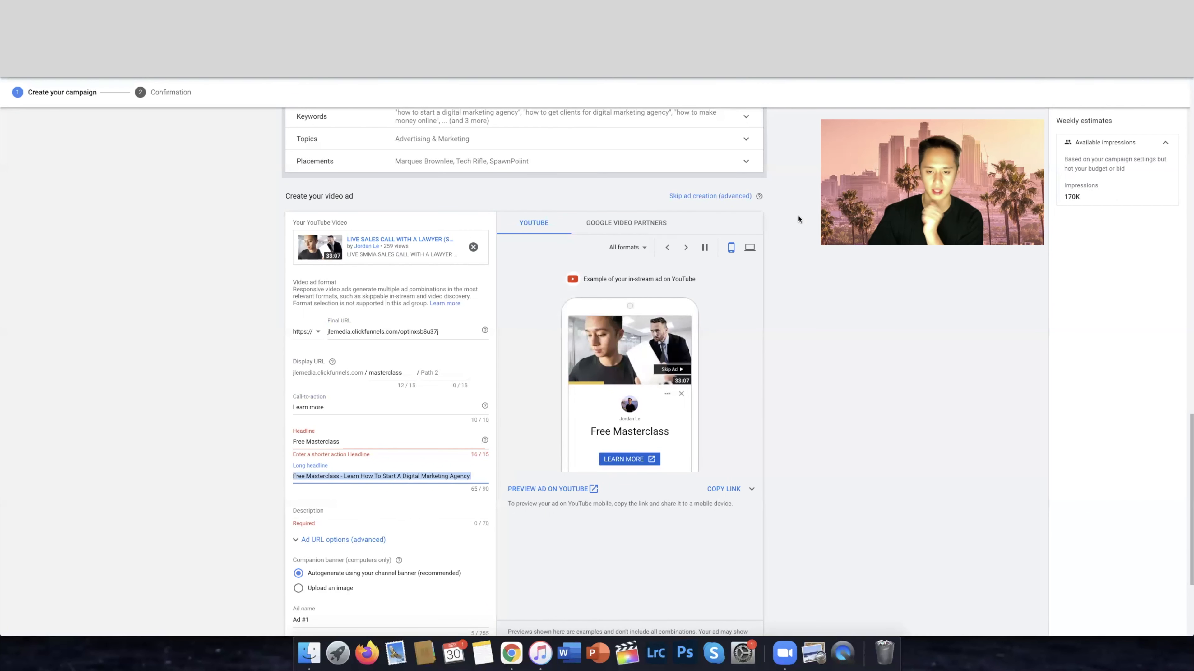
left_click(751, 249)
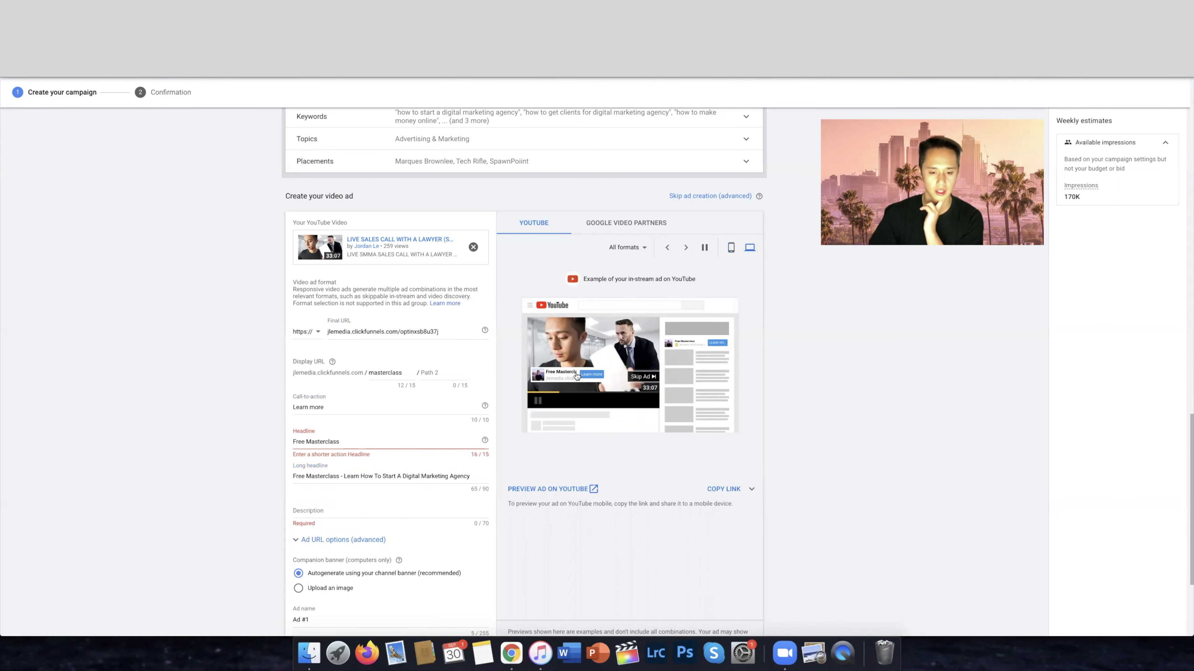
left_click(729, 250)
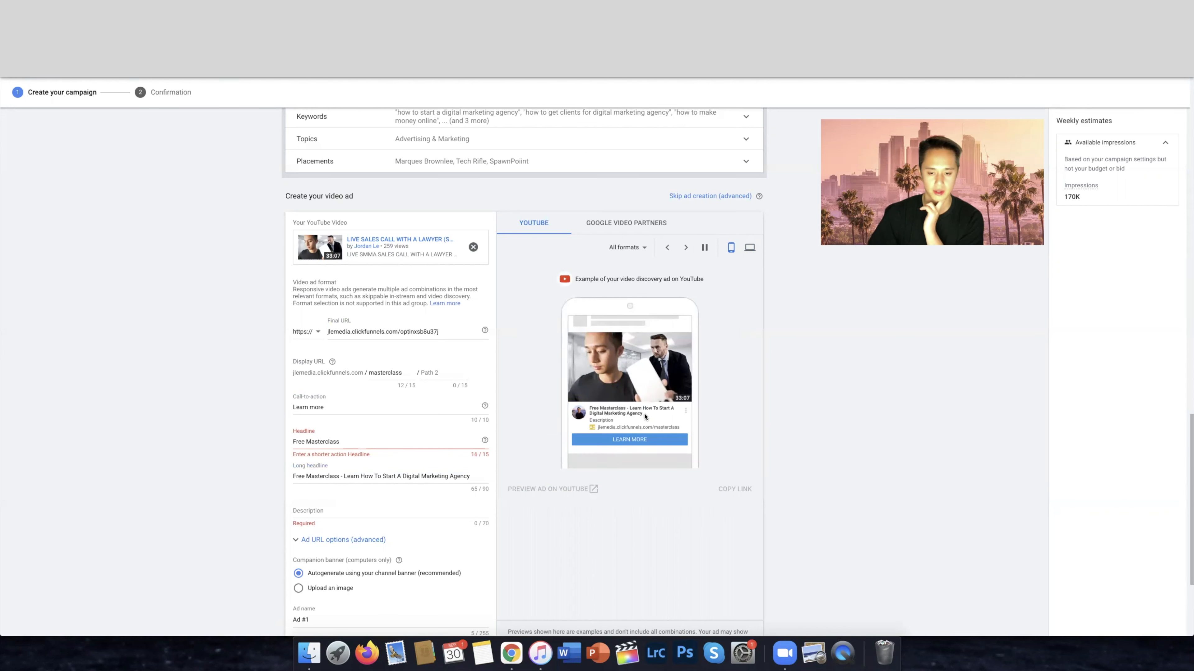
left_click_drag(645, 417, 588, 412)
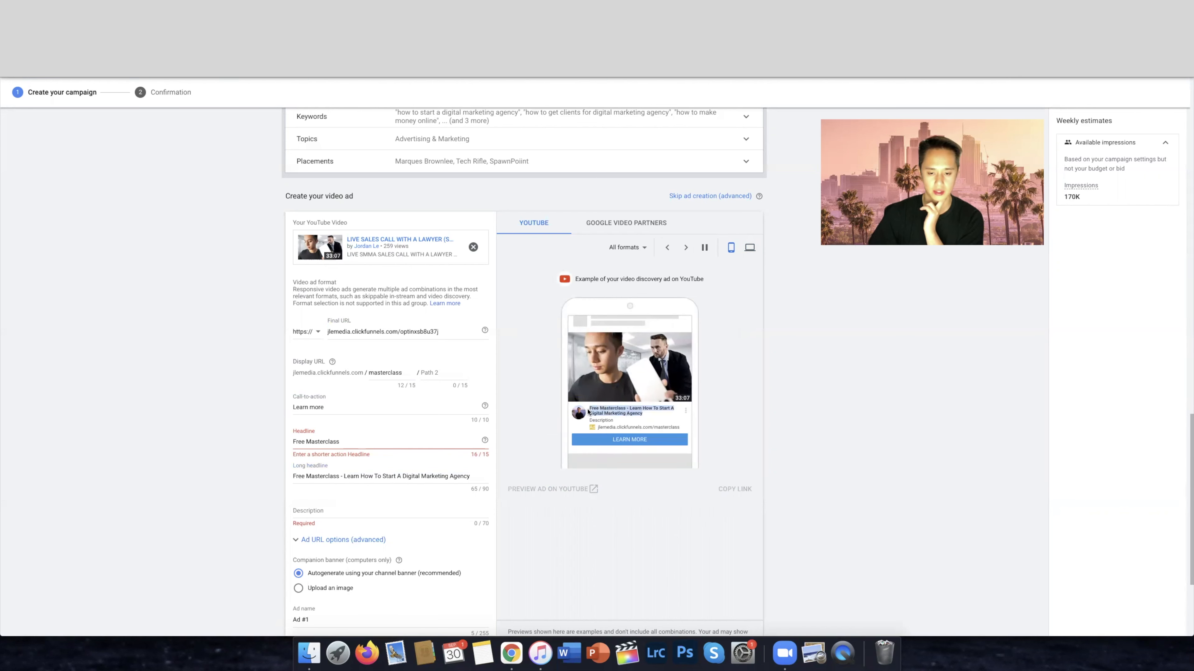
left_click(850, 421)
left_click(341, 443)
left_click_drag(342, 443, 284, 447)
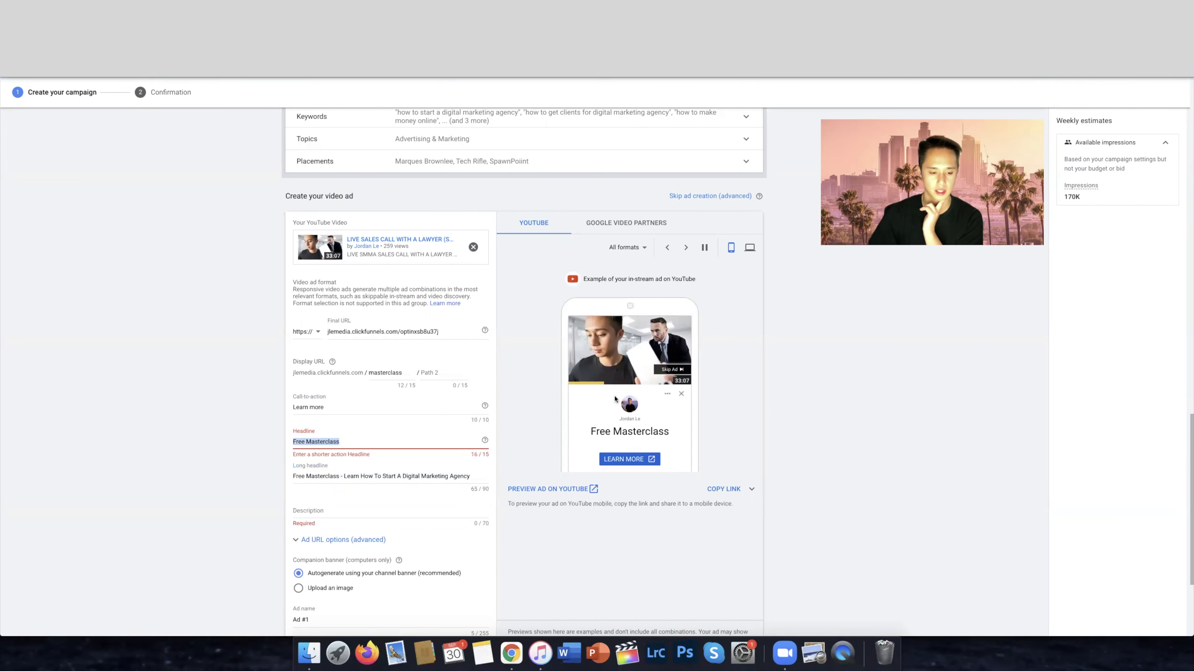
Remove the leading "Free Masterclass -" from the ad's long headline
left_click_drag(343, 477, 472, 477)
left_click(368, 476)
left_click_drag(342, 477, 245, 479)
key("BackSpace")
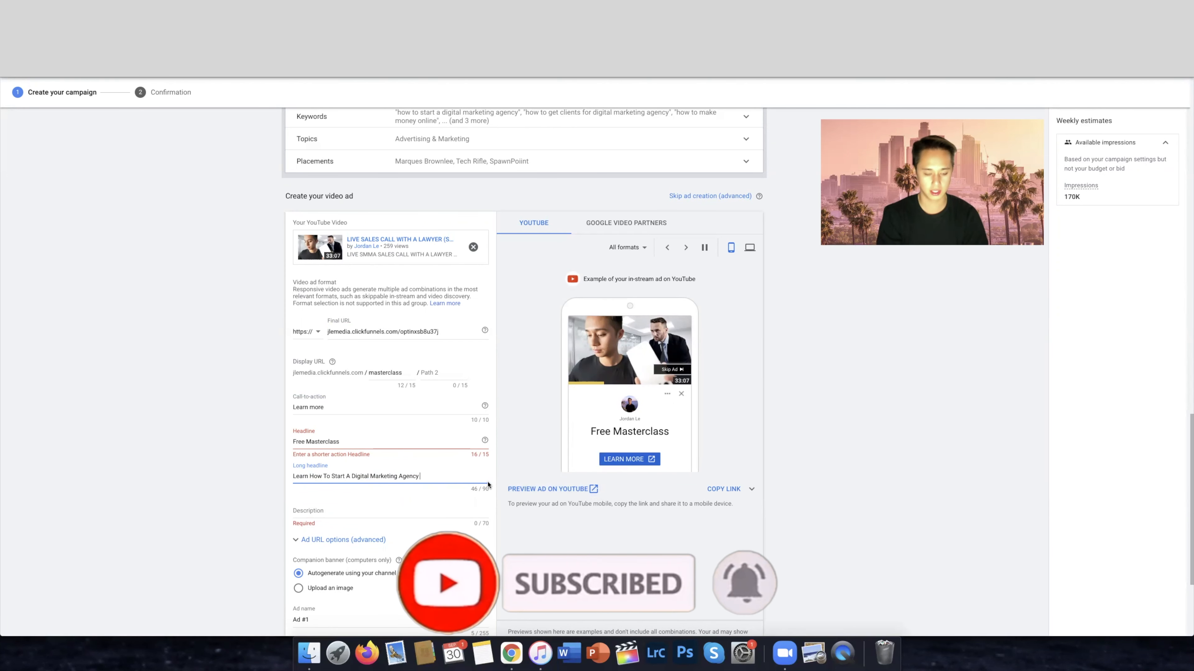
Extend the long headline to read "Learn How To Start A Successful Digital Marketing Agency Within 30 Days"
type("Within")
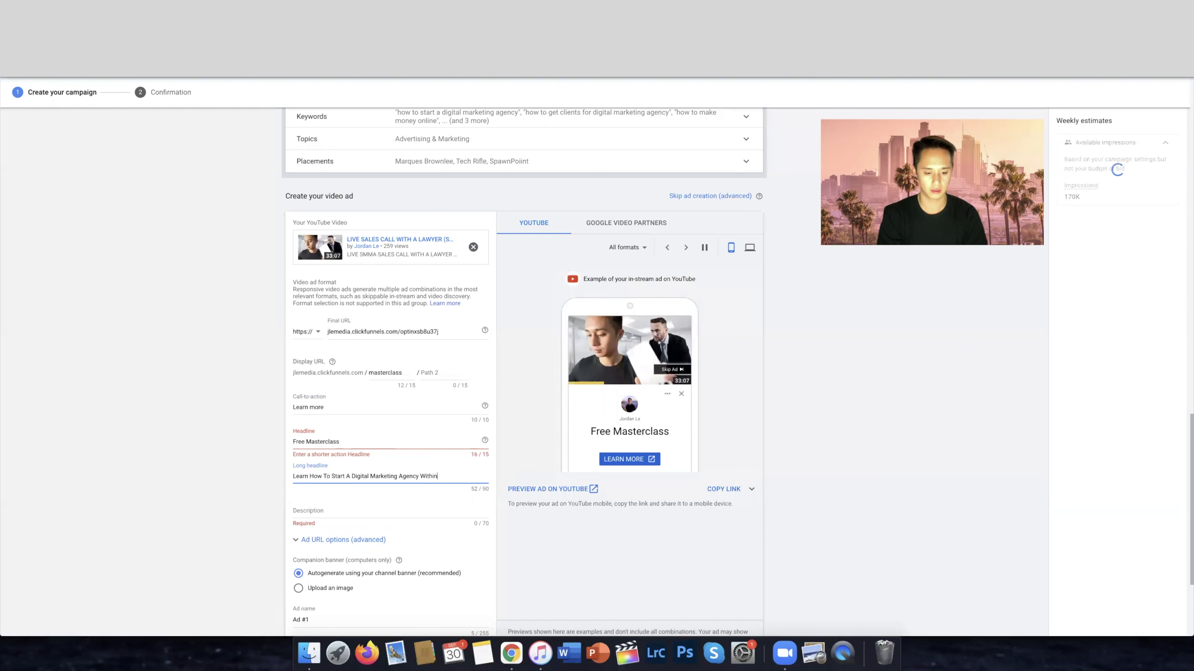
key("BackSpace")
key("BackSpace")
key("BackSpace")
key("BackSpace")
key("BackSpace")
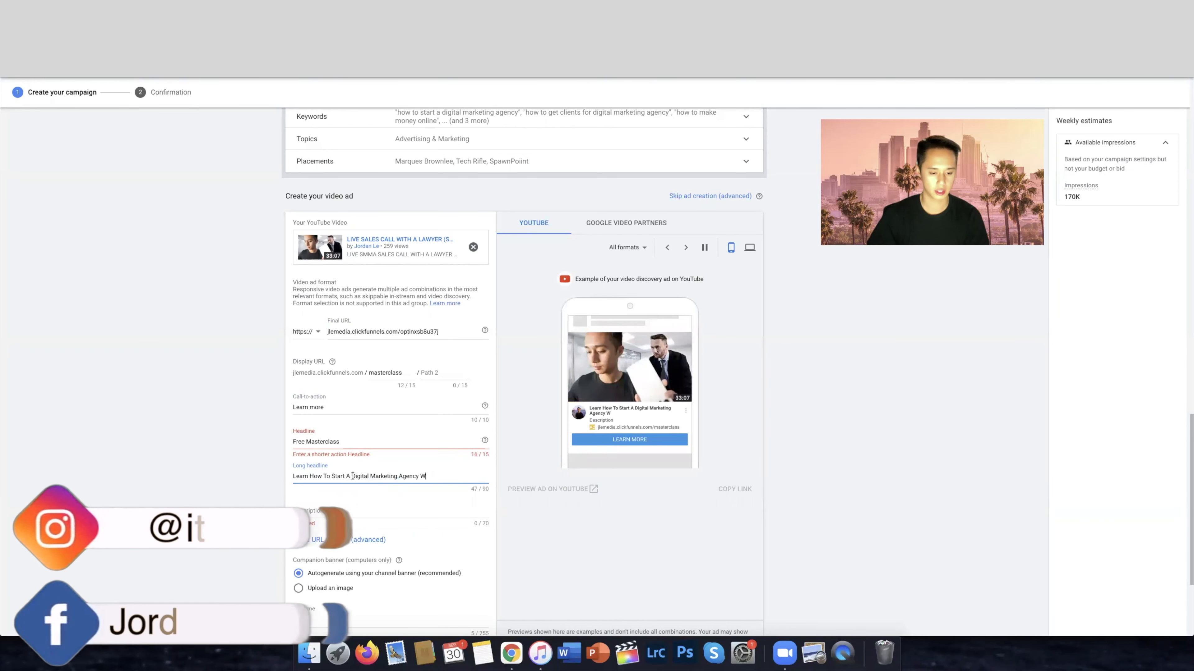
left_click(353, 475)
type("Success")
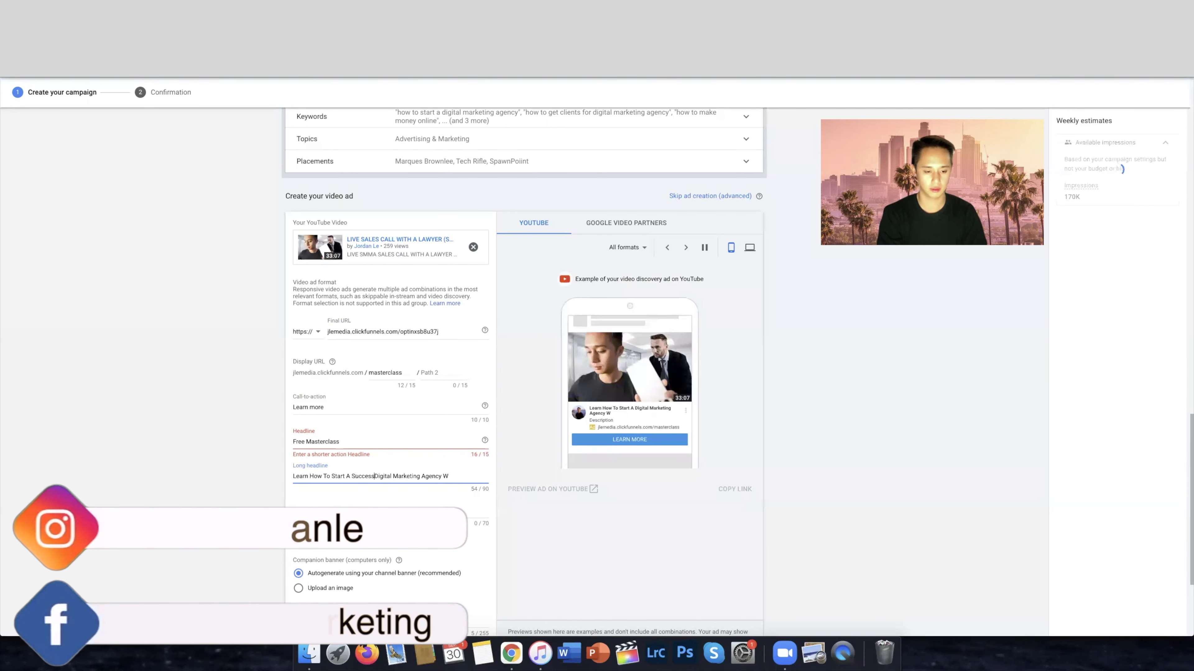
type("ful")
left_click(483, 477)
type("ithin 30 Days")
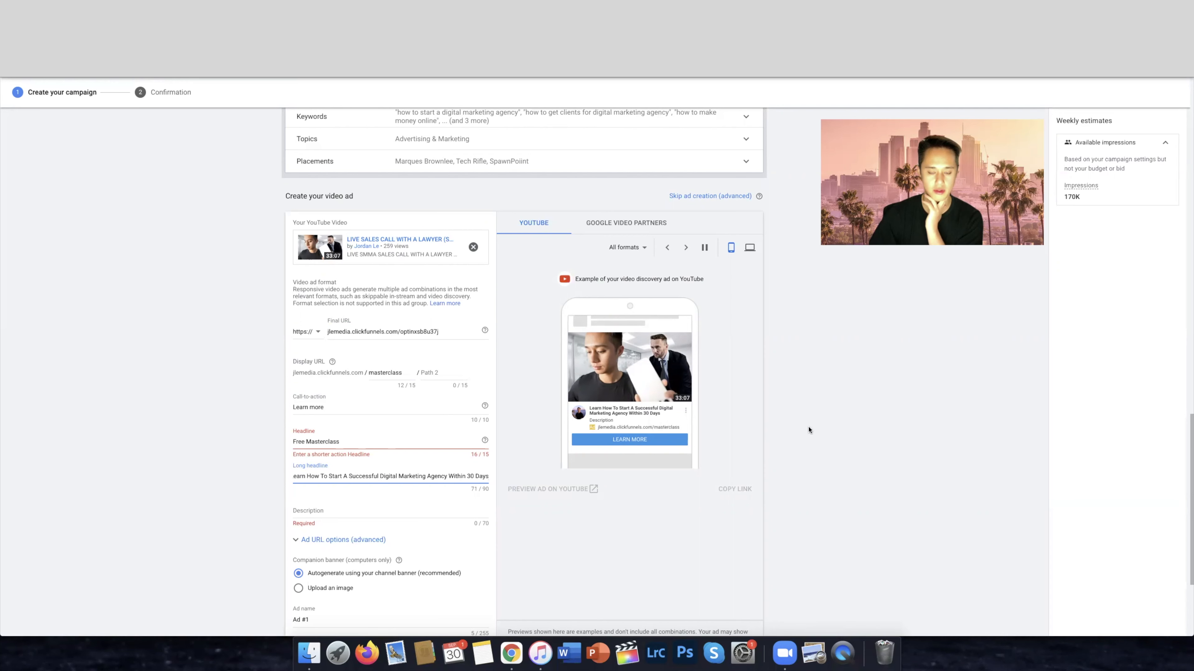
Set the ad's description to Today Only and check the companion banner setting against the desktop preview
left_click(400, 516)
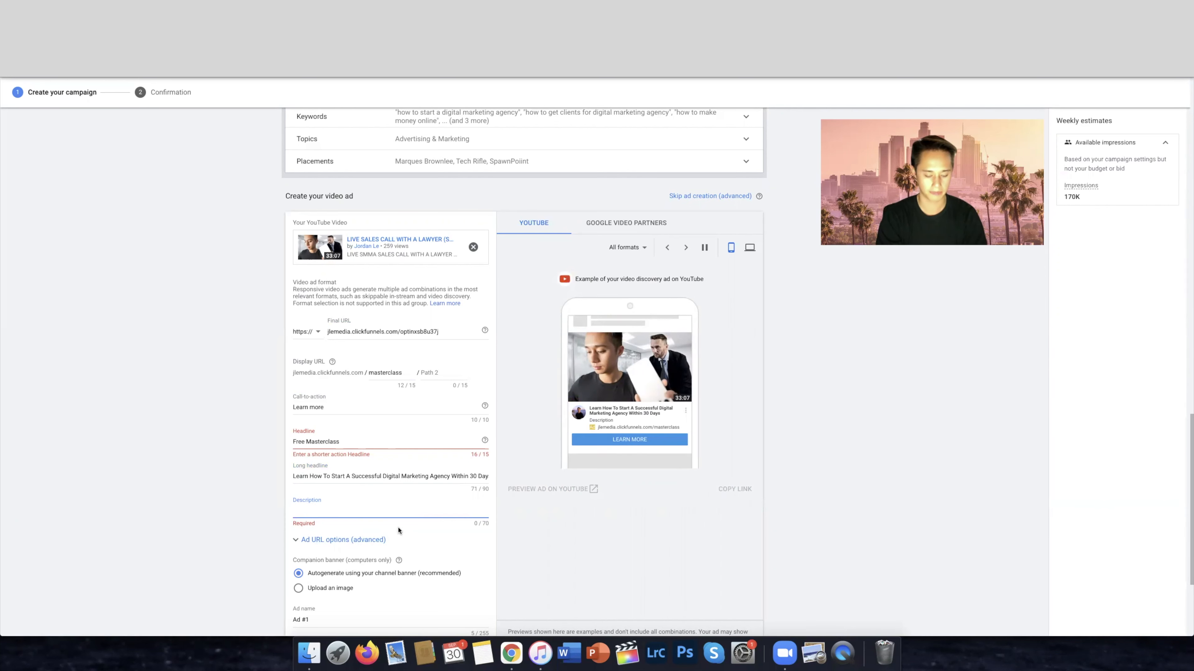
type("Today Only")
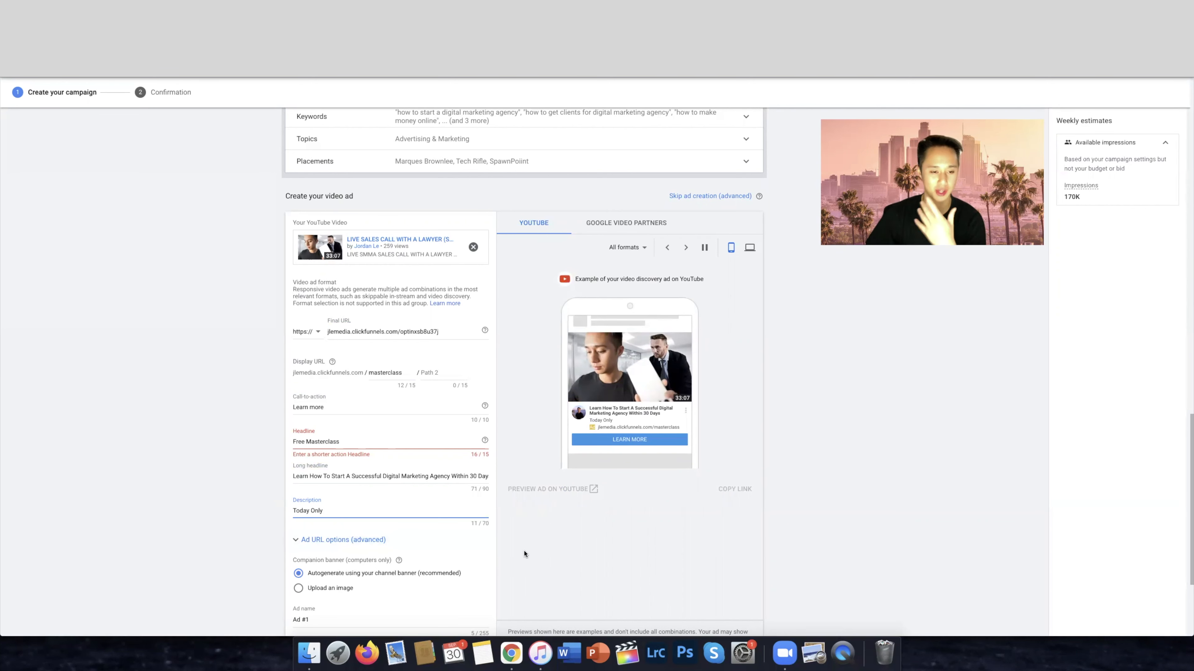
scroll(525, 554, "down", 2)
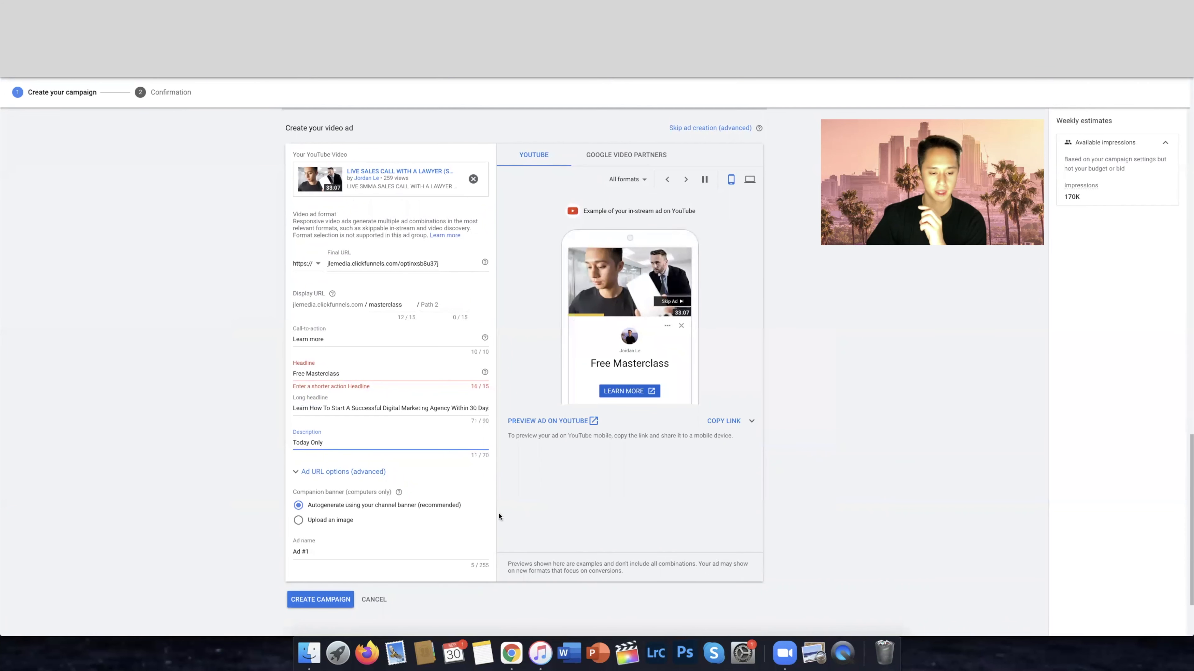
left_click_drag(298, 492, 377, 493)
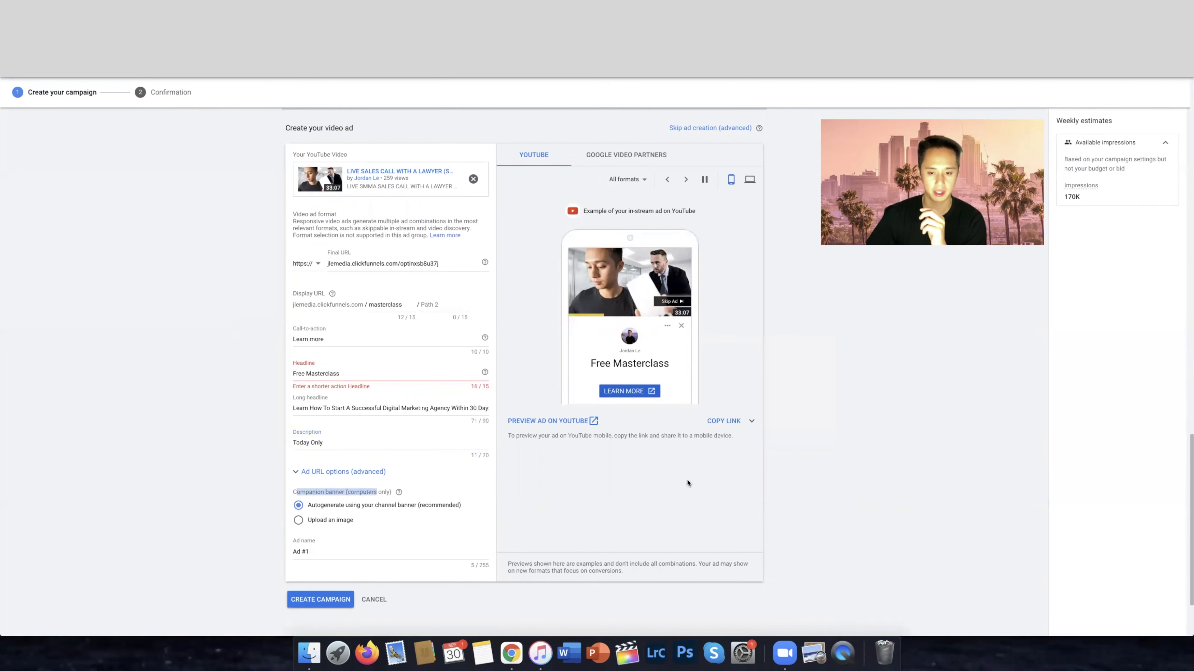
left_click(750, 179)
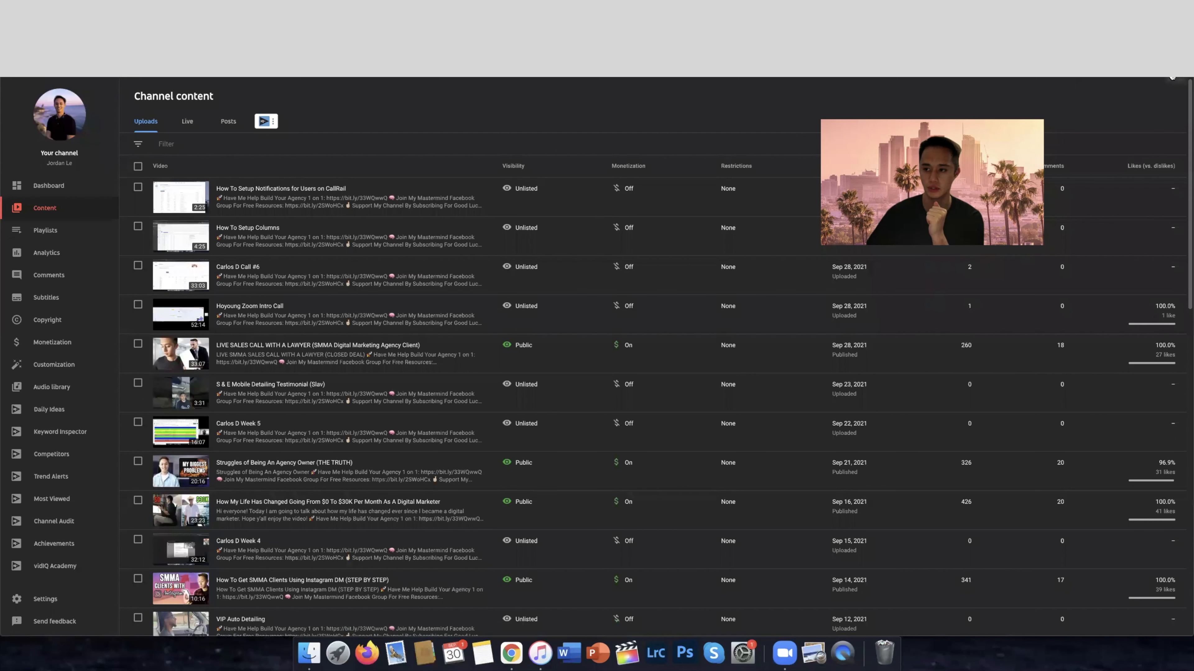
Search Google for "youtube banner size" in a new browser tab
left_click(1176, 81)
left_click(1099, 122)
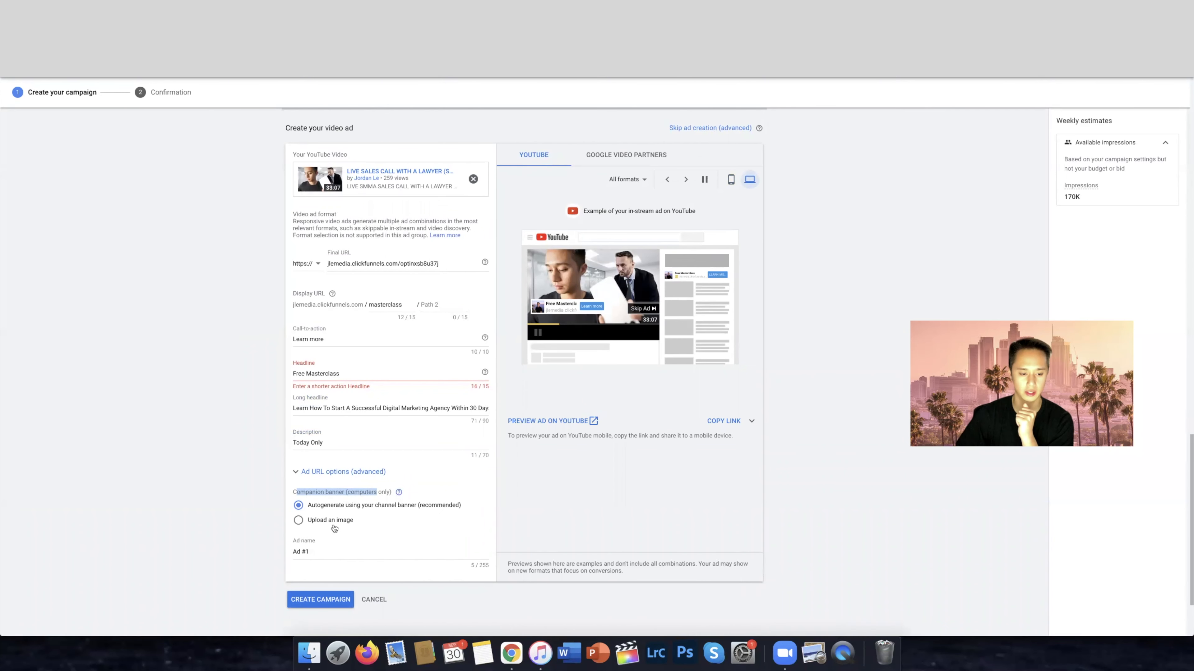
left_click(797, 521)
key("super+t")
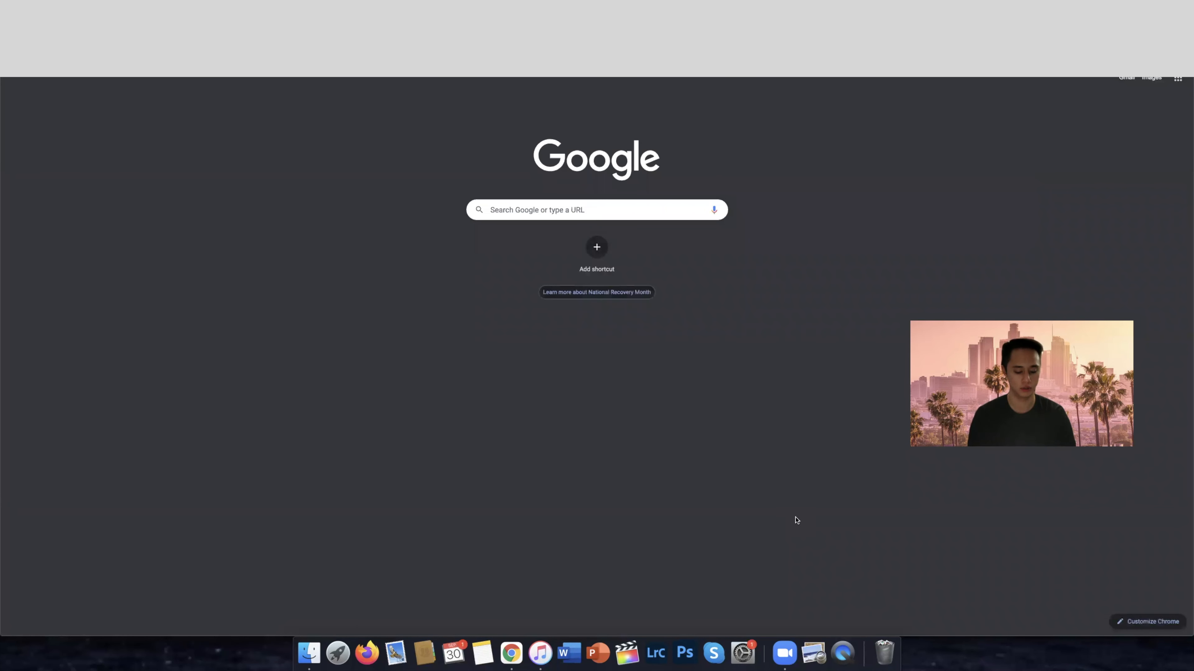
type("youtube banner size")
key("Return")
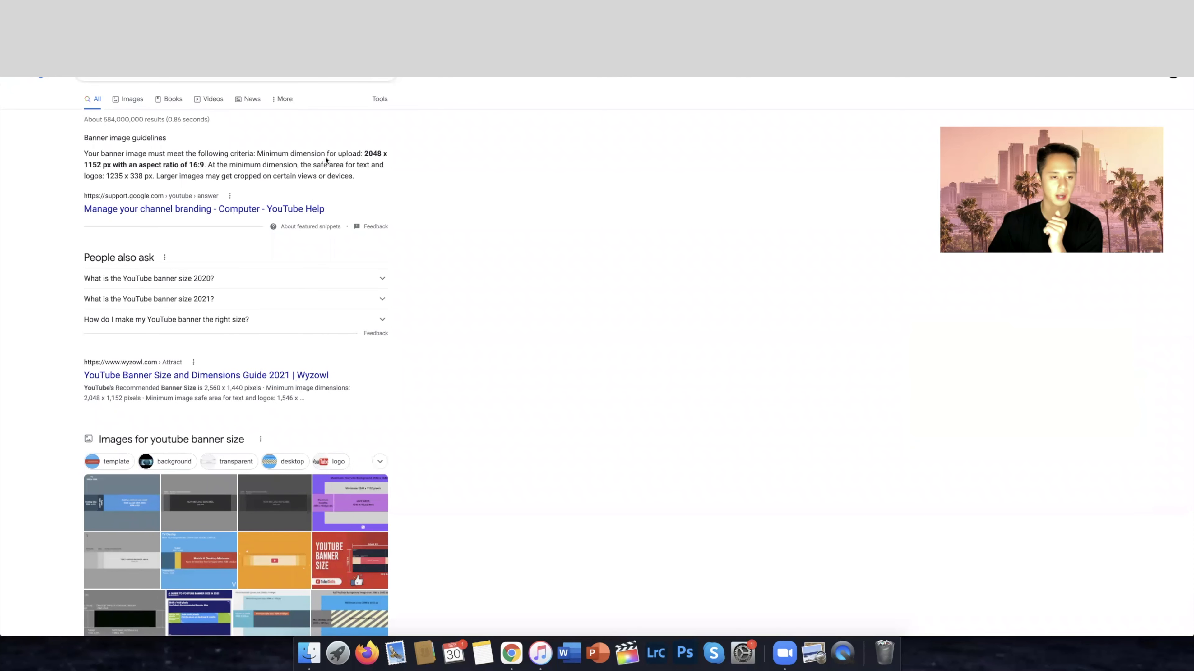
Examine the minimum upload dimensions for a YouTube banner in the featured search result
left_click_drag(365, 153, 102, 165)
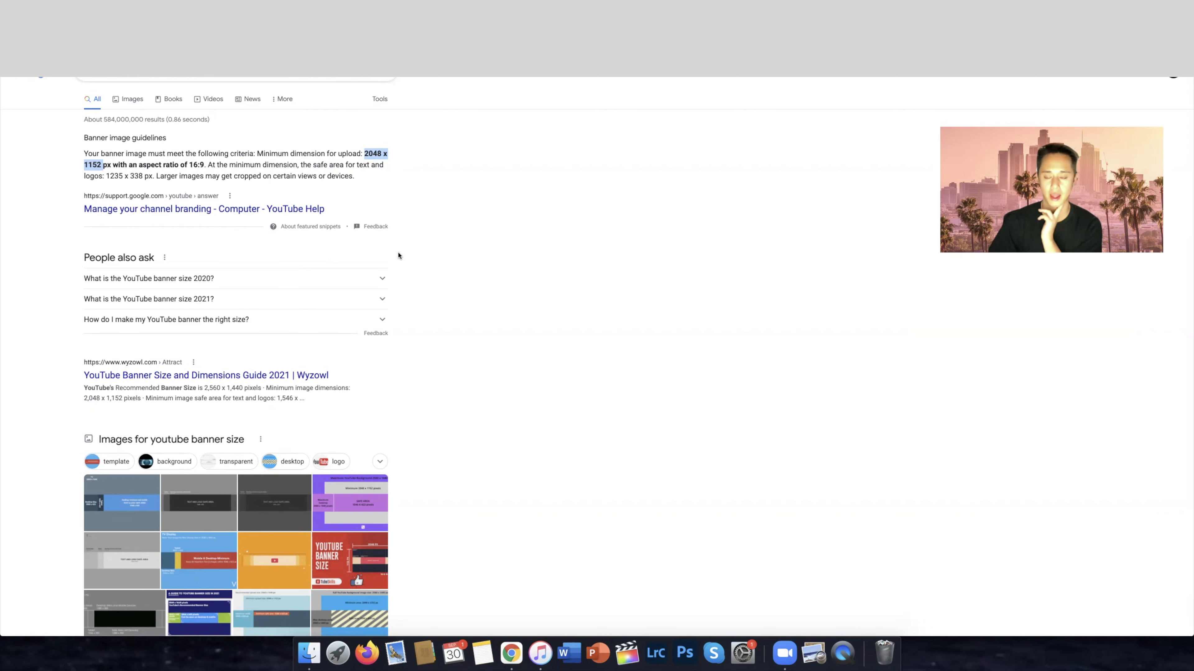
left_click_drag(365, 155, 409, 167)
left_click(475, 183)
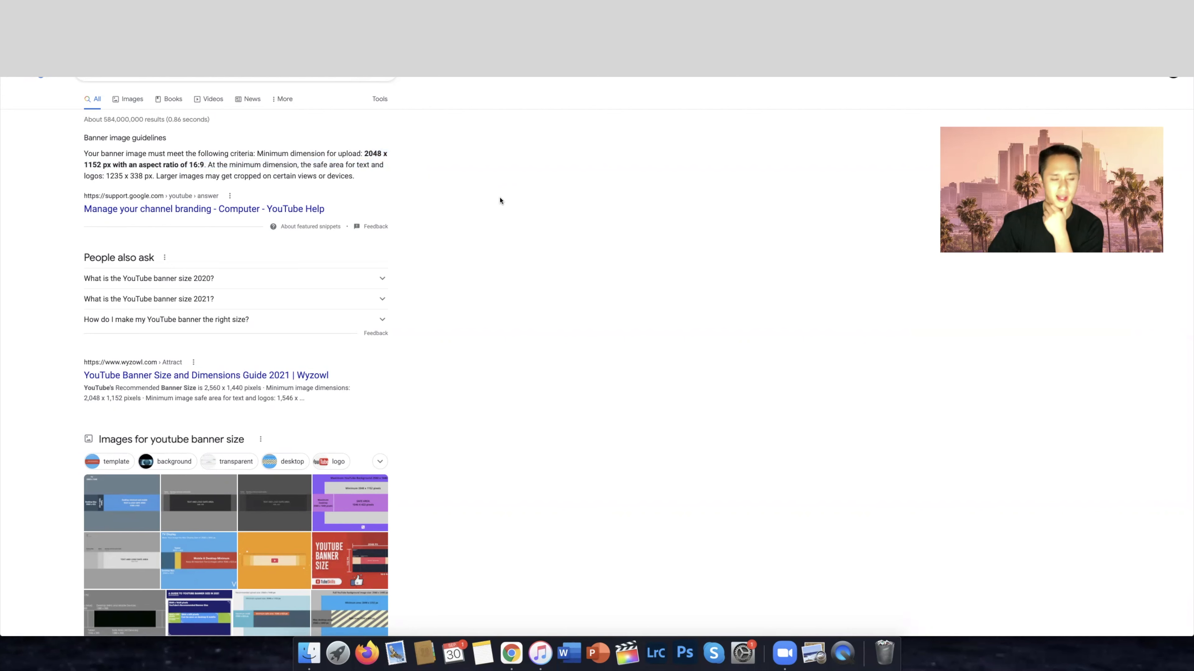
left_click_drag(390, 155, 342, 154)
left_click(458, 192)
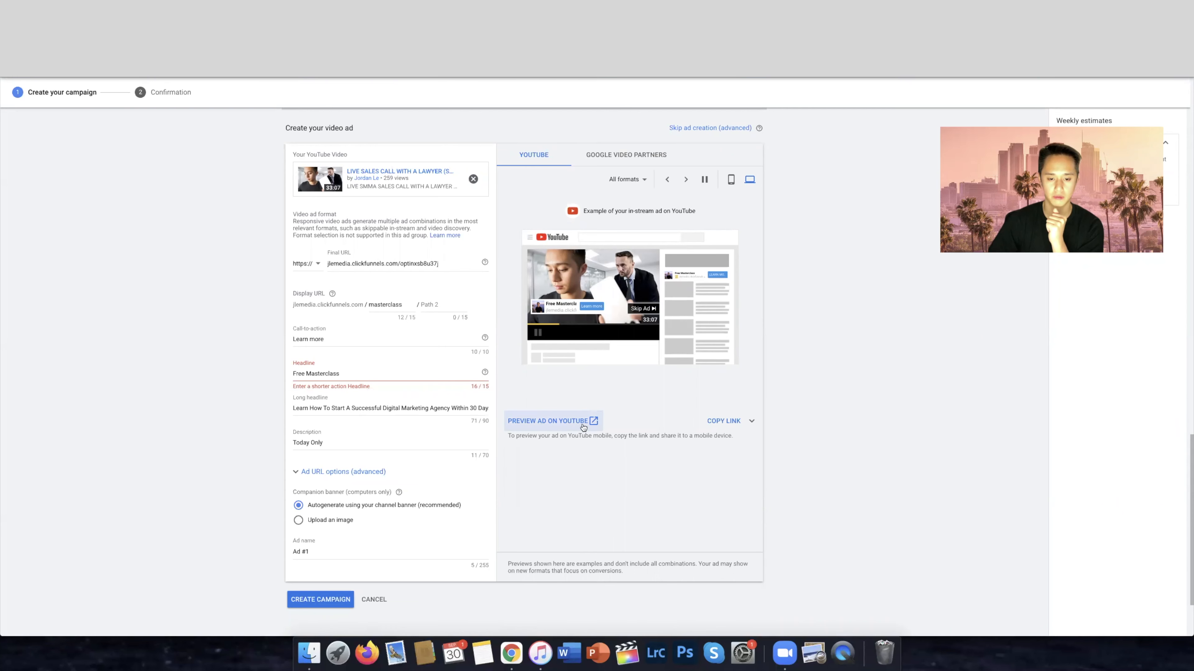
Return to the campaign draft and preview the ad on YouTube
left_click(564, 426)
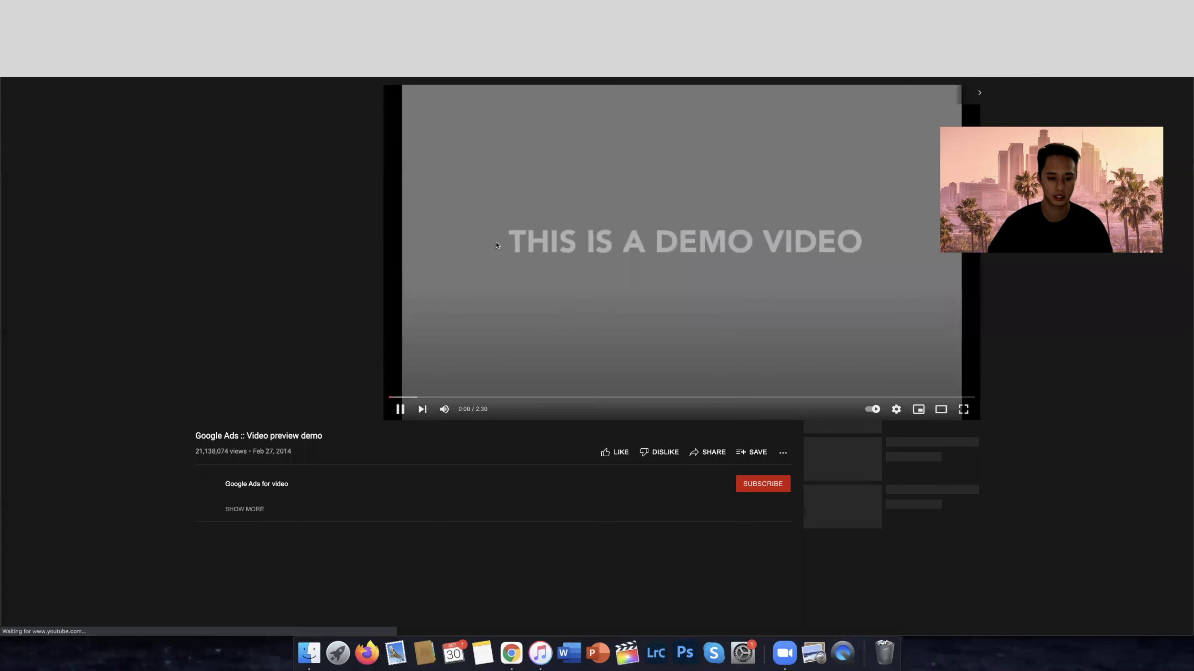
left_click(209, 413)
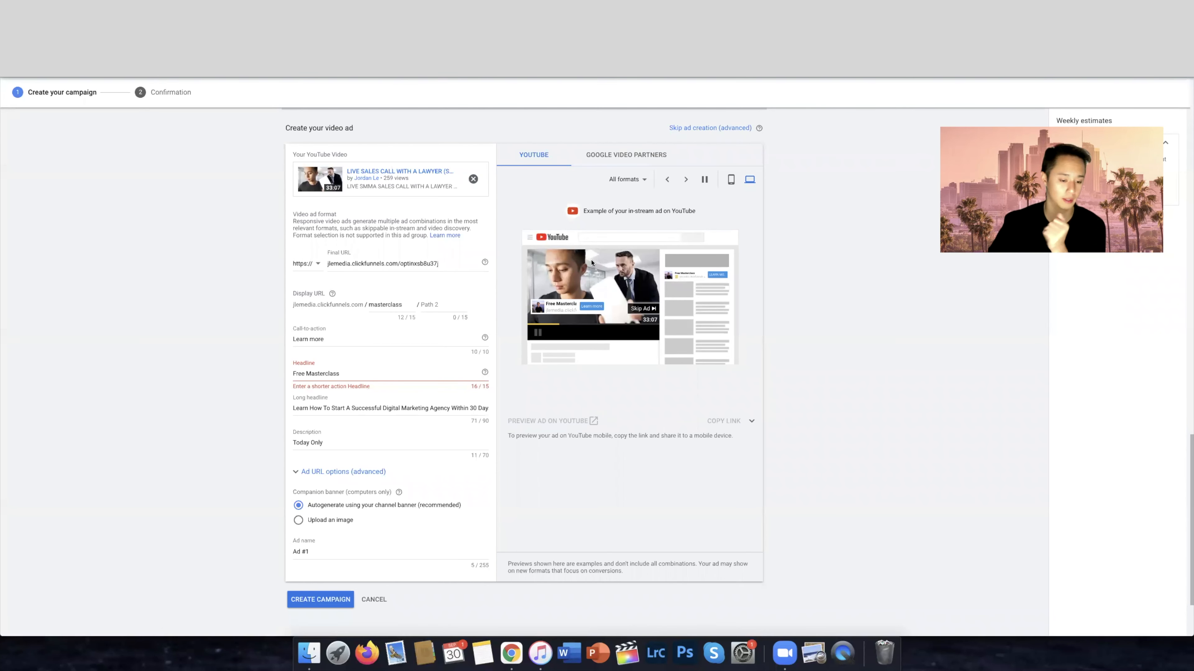
Rename the ad as Test 1
left_click_drag(316, 560, 265, 551)
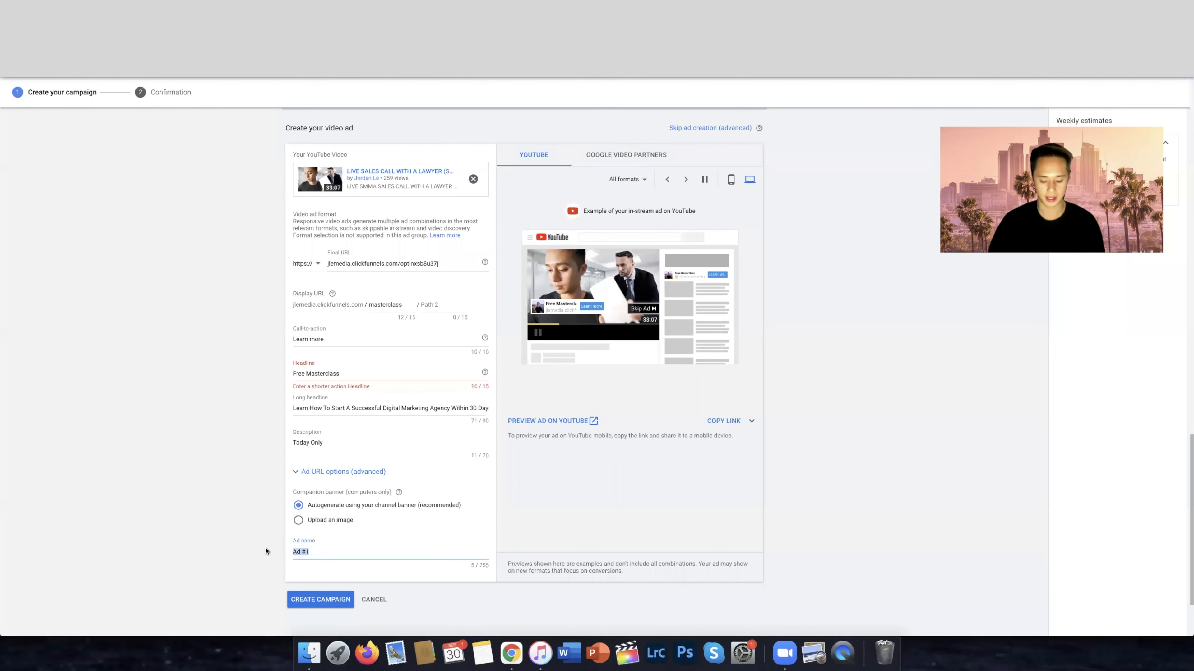
key("BackSpace")
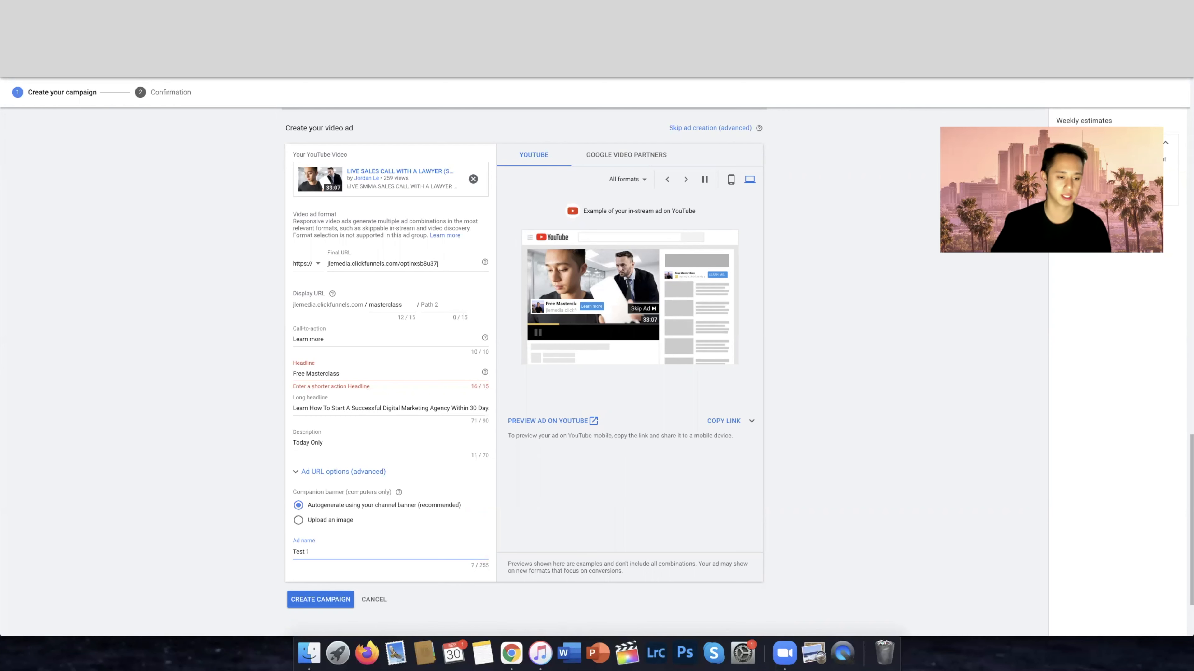
scroll(564, 506, "down", 3)
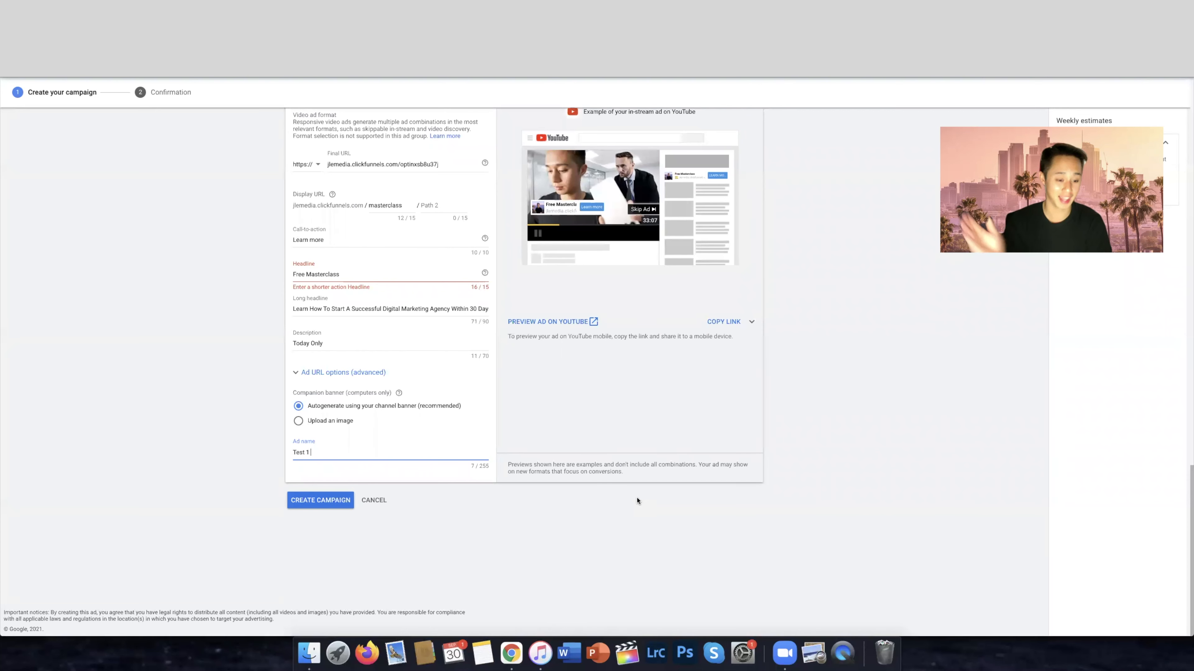
Remove the Advertising & Marketing topic and all keywords from the campaign's content targeting
scroll(593, 510, "up", 5)
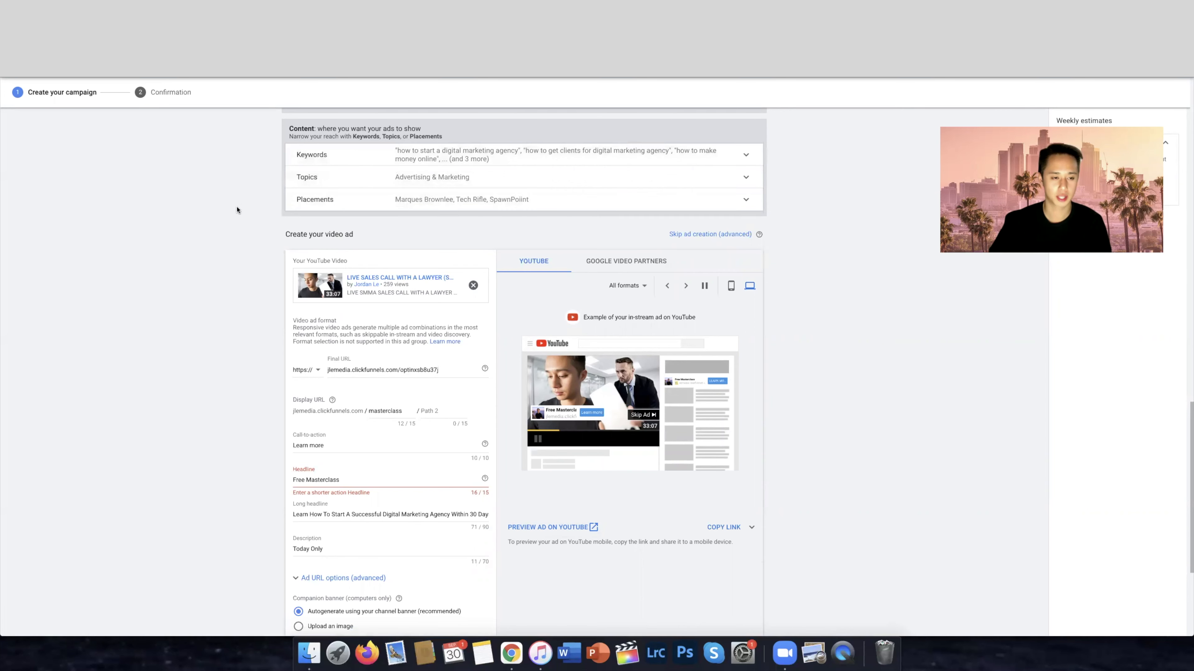
left_click(700, 181)
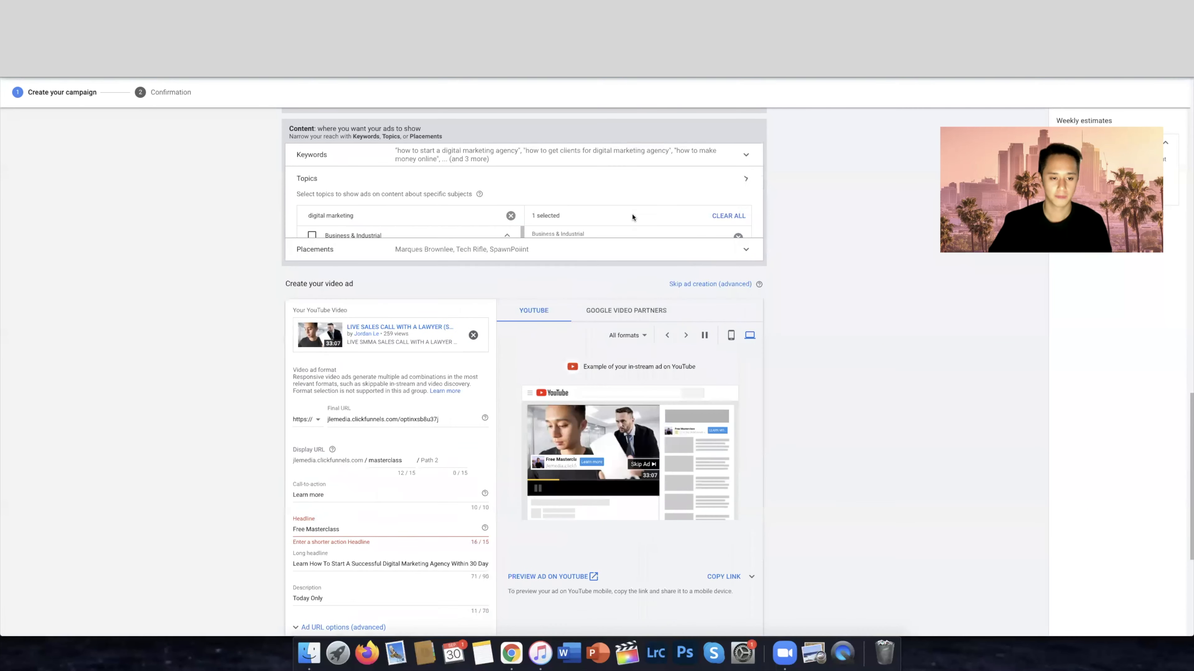
left_click(330, 268)
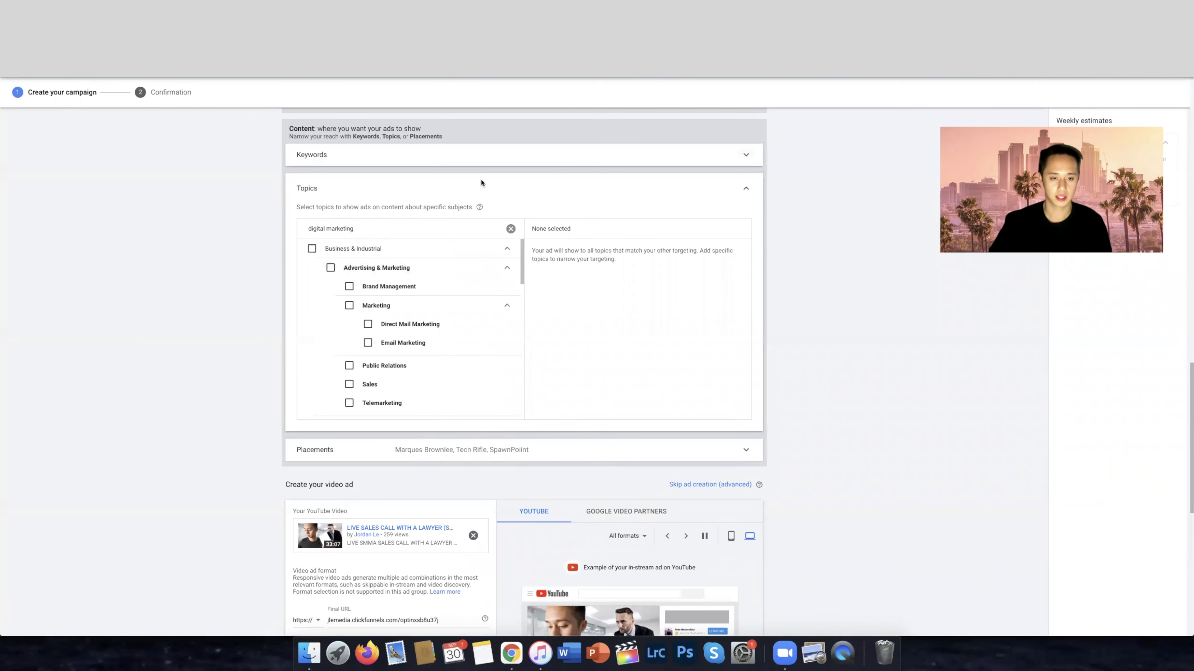
left_click(618, 159)
left_click_drag(410, 250, 300, 199)
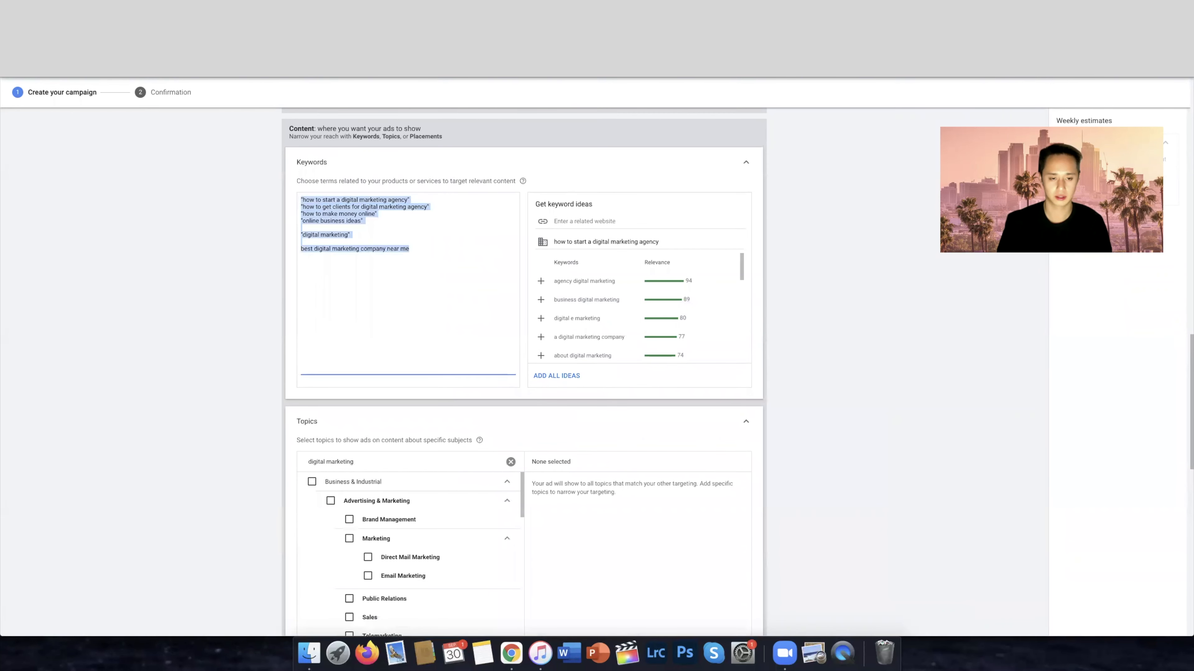
key("BackSpace")
left_click(745, 162)
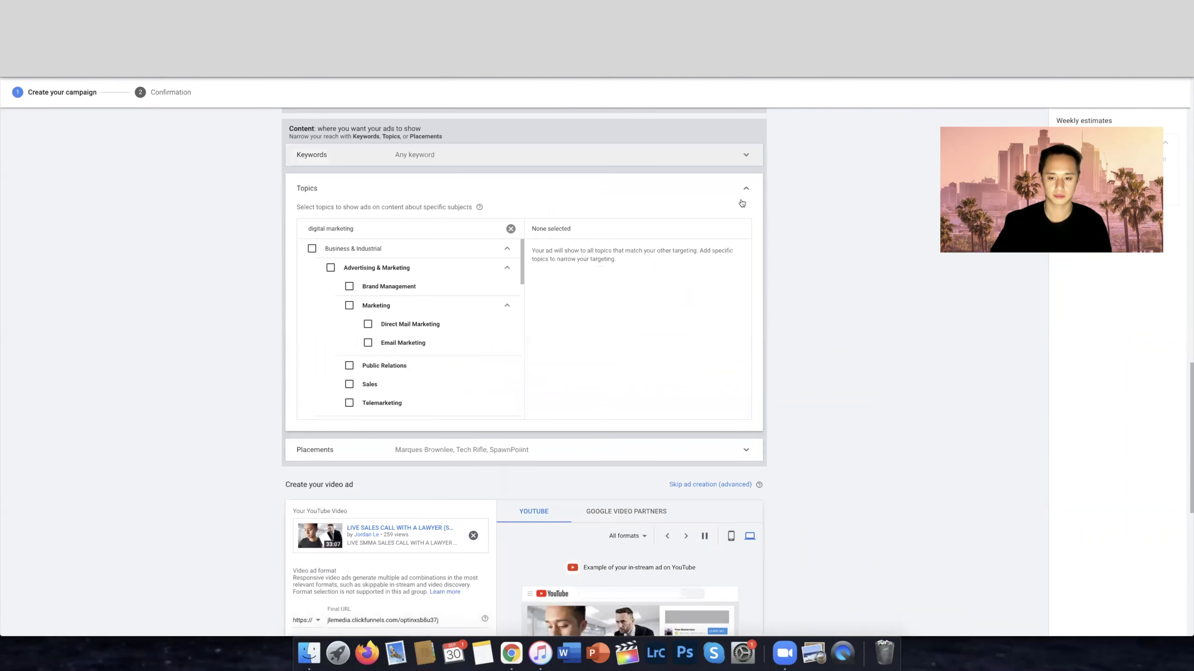
left_click(746, 189)
Shorten the ad's headline to Free Masterclas so it fits the 15-character limit
scroll(595, 386, "down", 1)
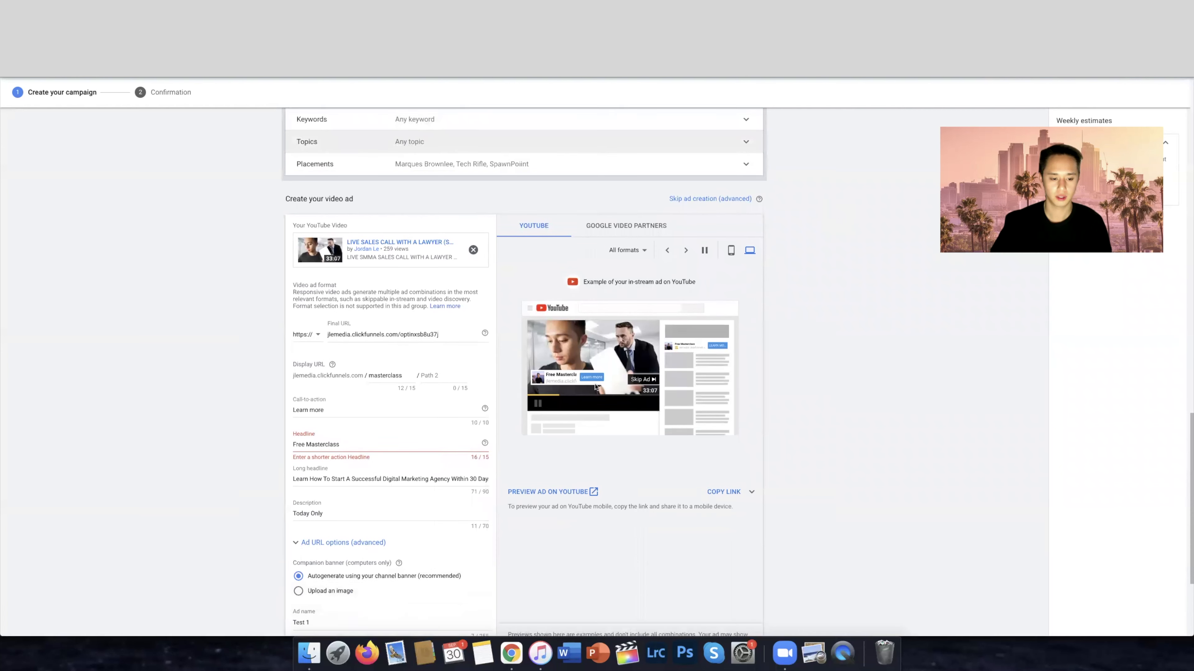
left_click(376, 442)
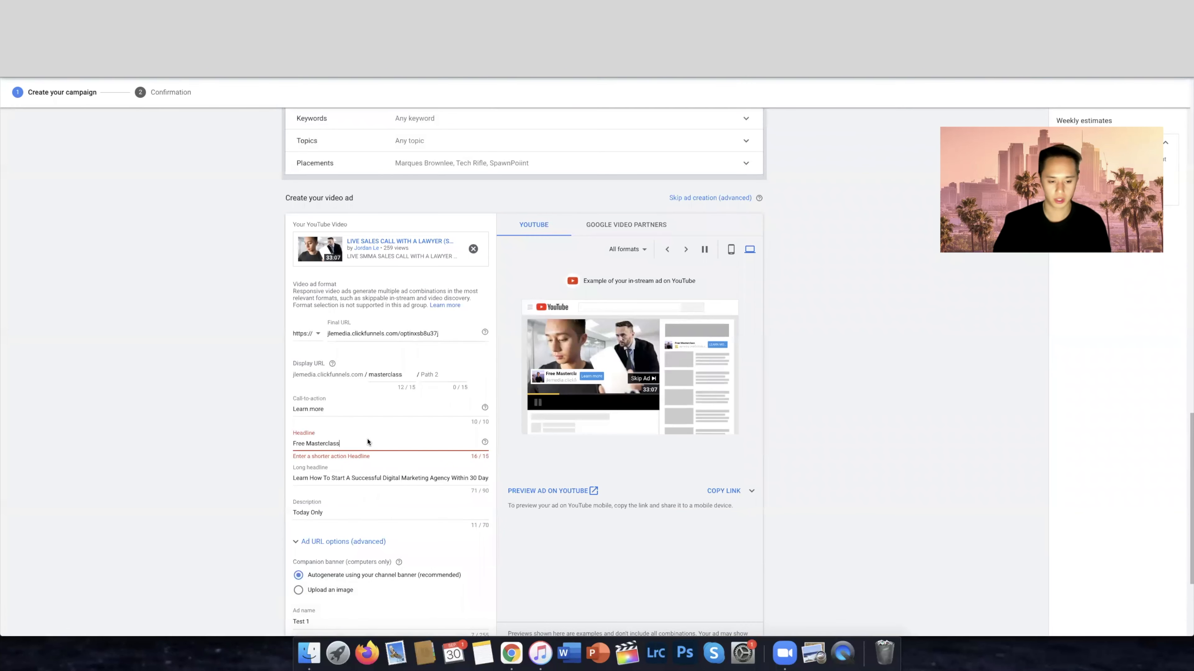
key("BackSpace")
Set the campaign name to TEST and the daily budget to $5
scroll(240, 347, "up", 3)
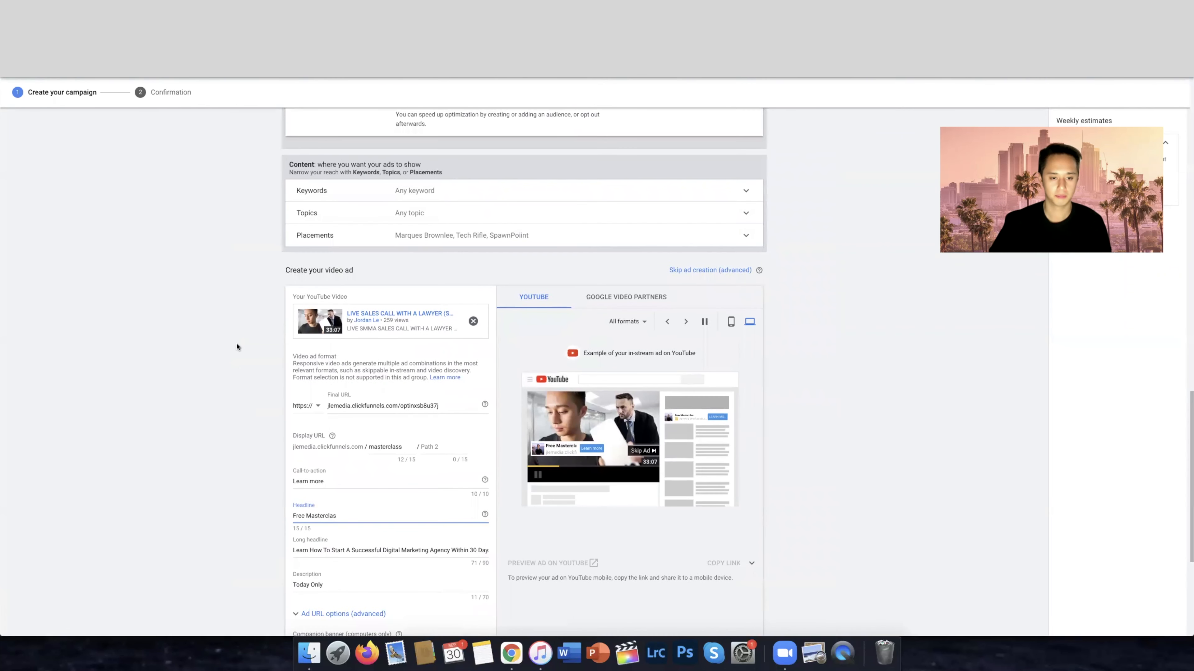
scroll(581, 311, "up", 10)
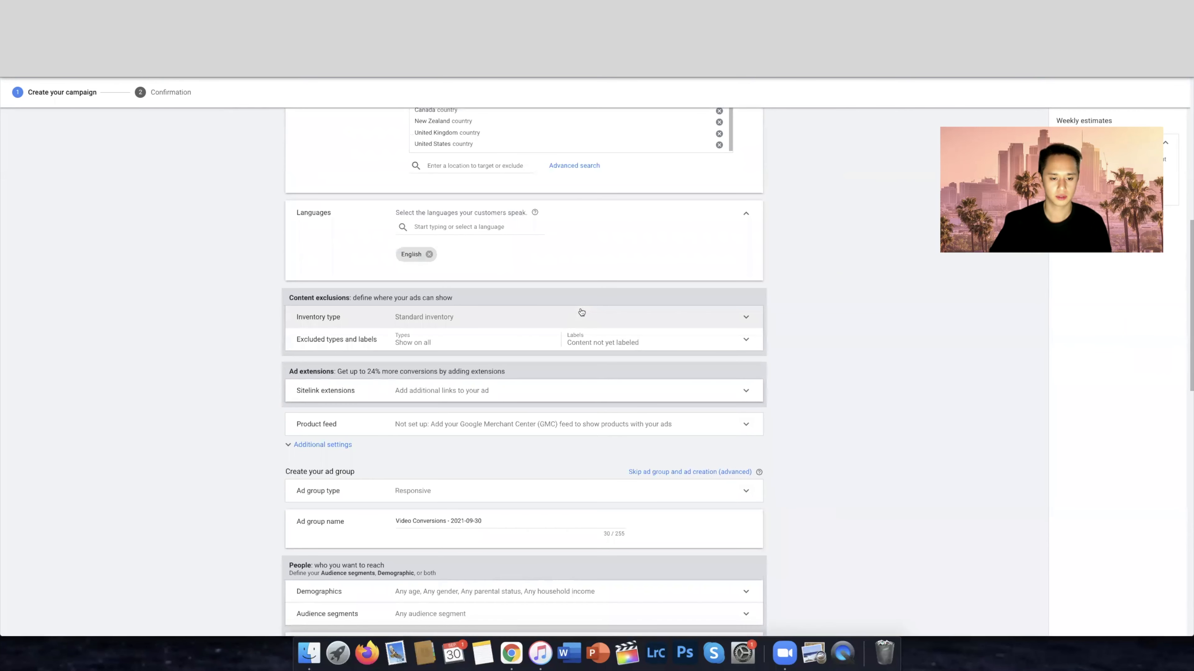
scroll(582, 312, "up", 10)
left_click_drag(487, 210, 367, 211)
type("TEST")
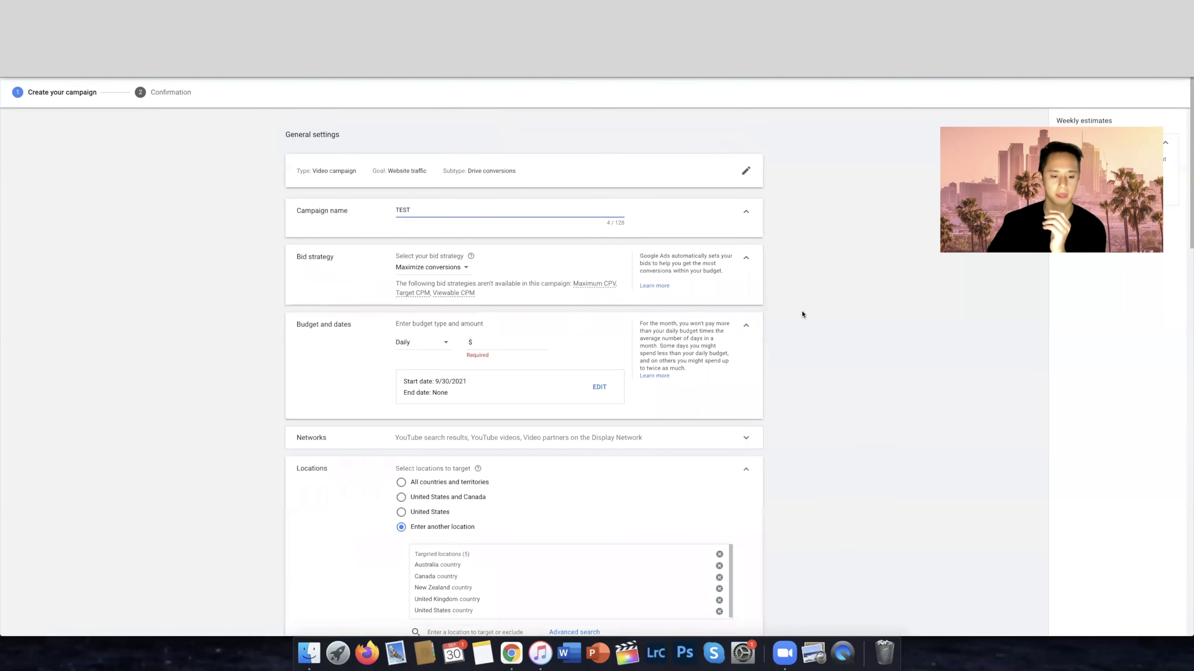
left_click(509, 343)
type("5")
left_click(820, 361)
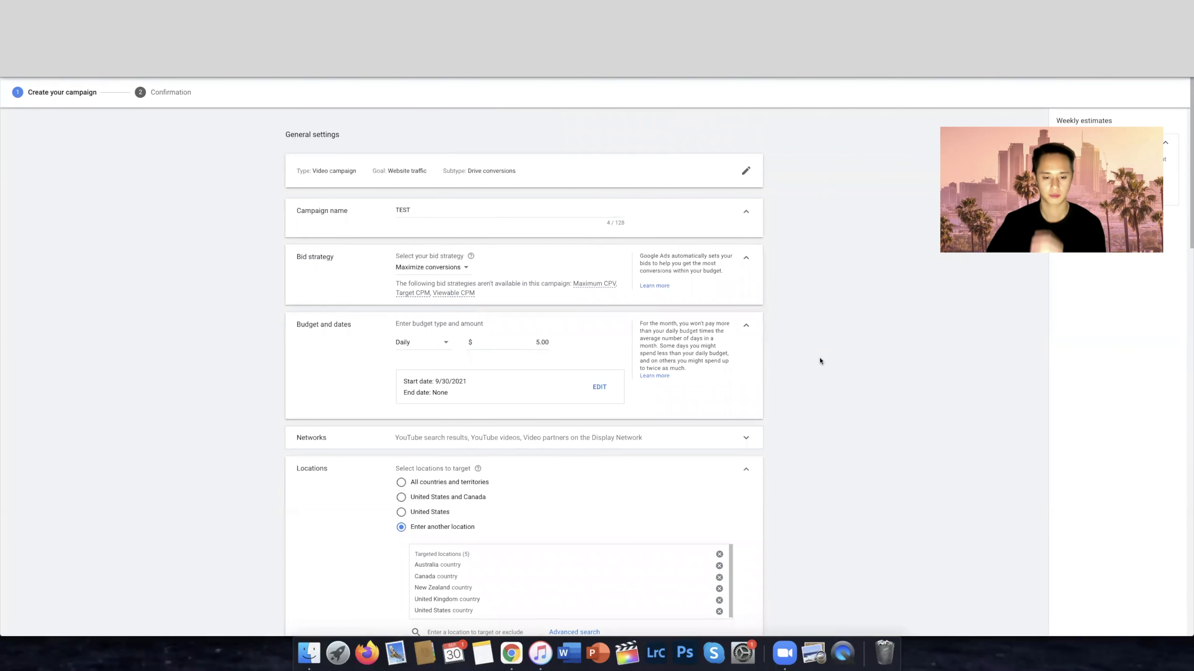
Review the ad and targeting settings, create the campaign and continue to its ad groups page
scroll(672, 393, "down", 20)
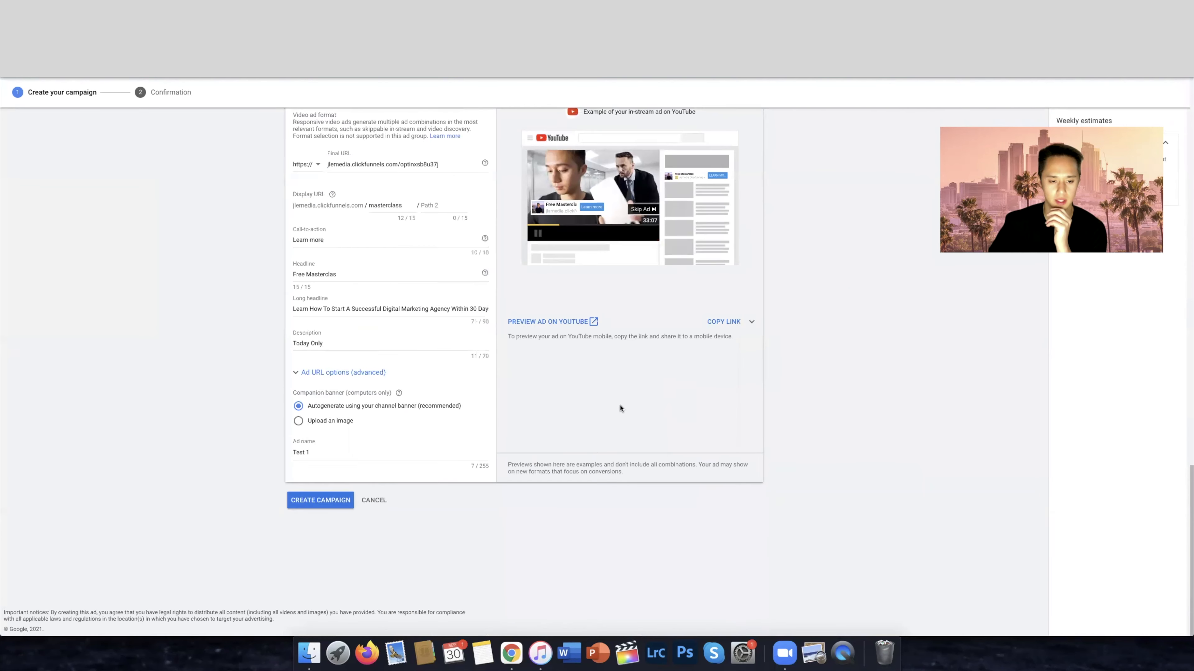
scroll(621, 409, "up", 2)
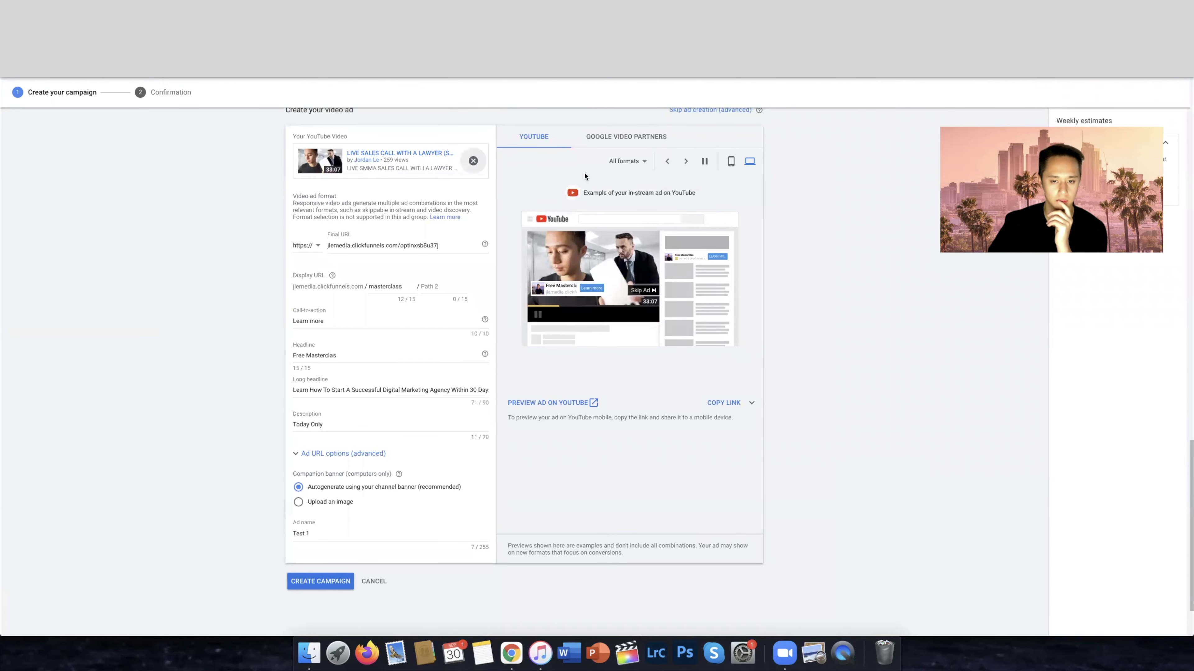
scroll(495, 275, "up", 4)
scroll(495, 274, "up", 3)
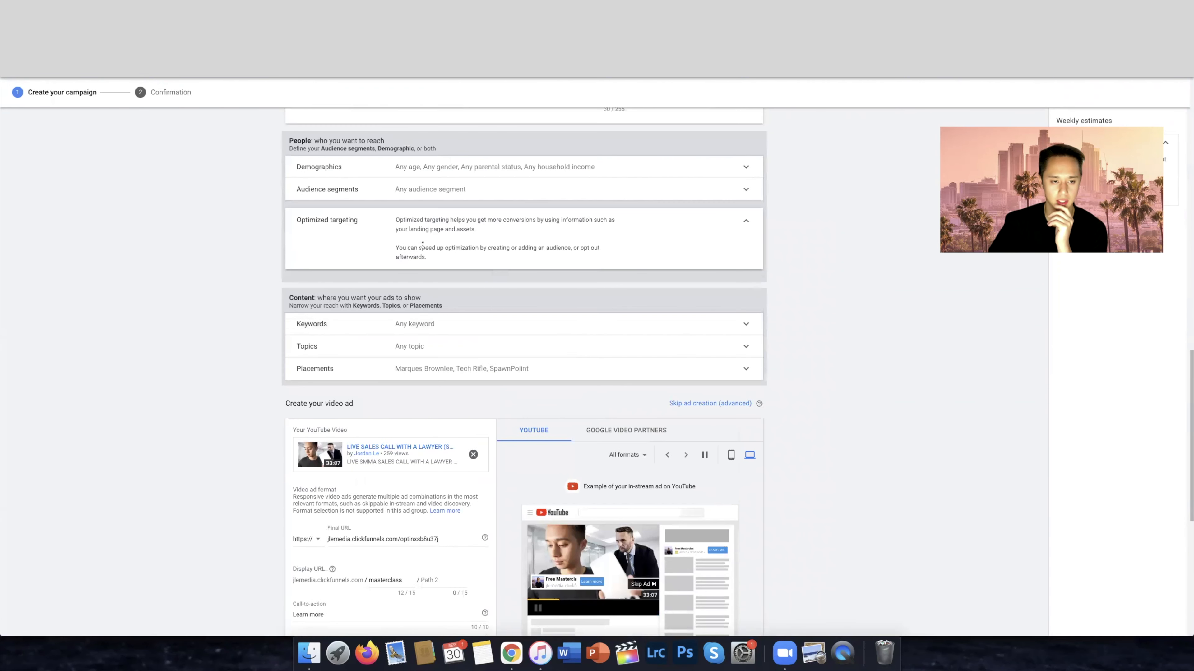
scroll(475, 381, "down", 9)
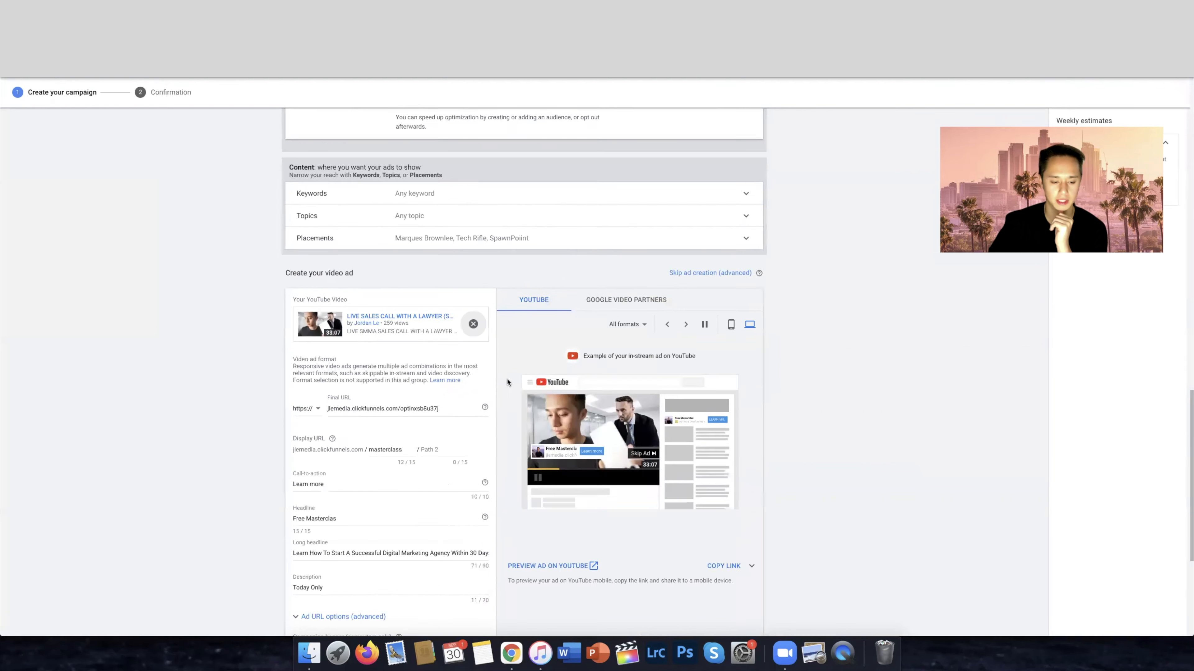
left_click(310, 507)
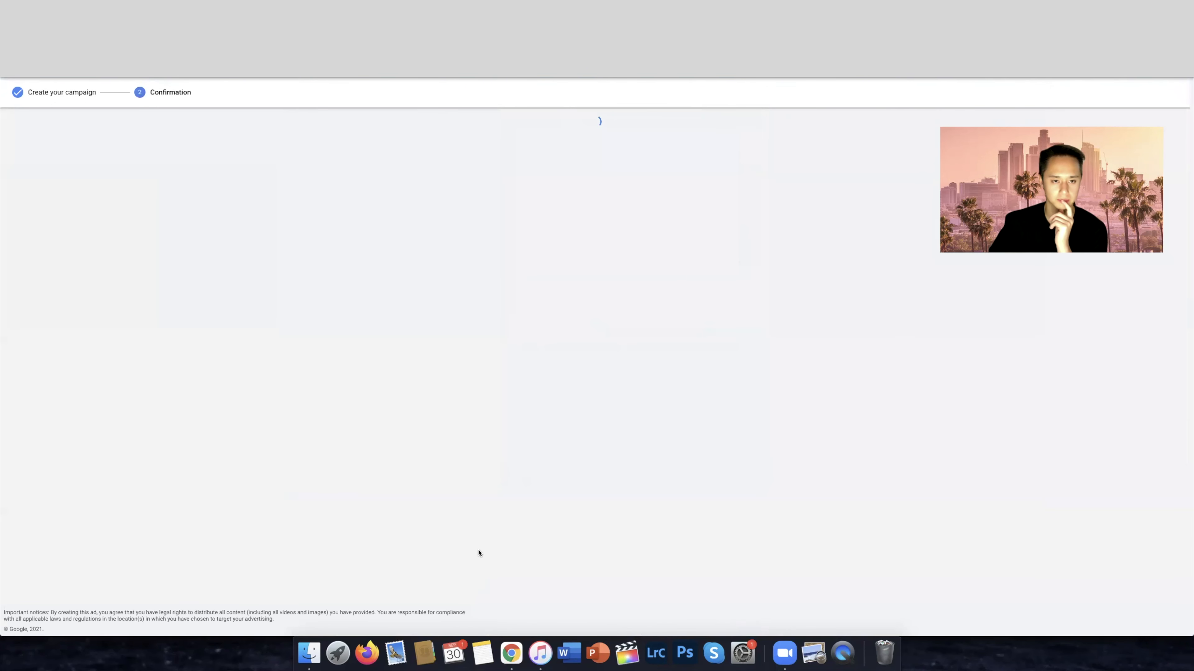
left_click(424, 291)
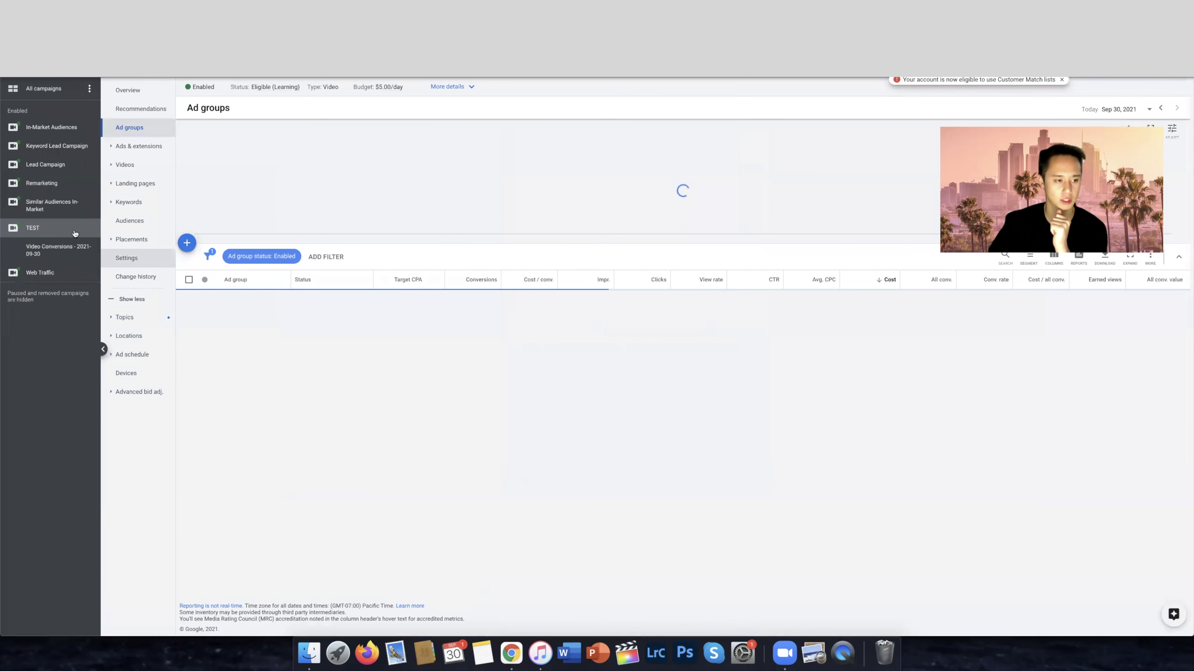
Pause the TEST campaign and include paused campaigns in the campaign list
left_click(207, 87)
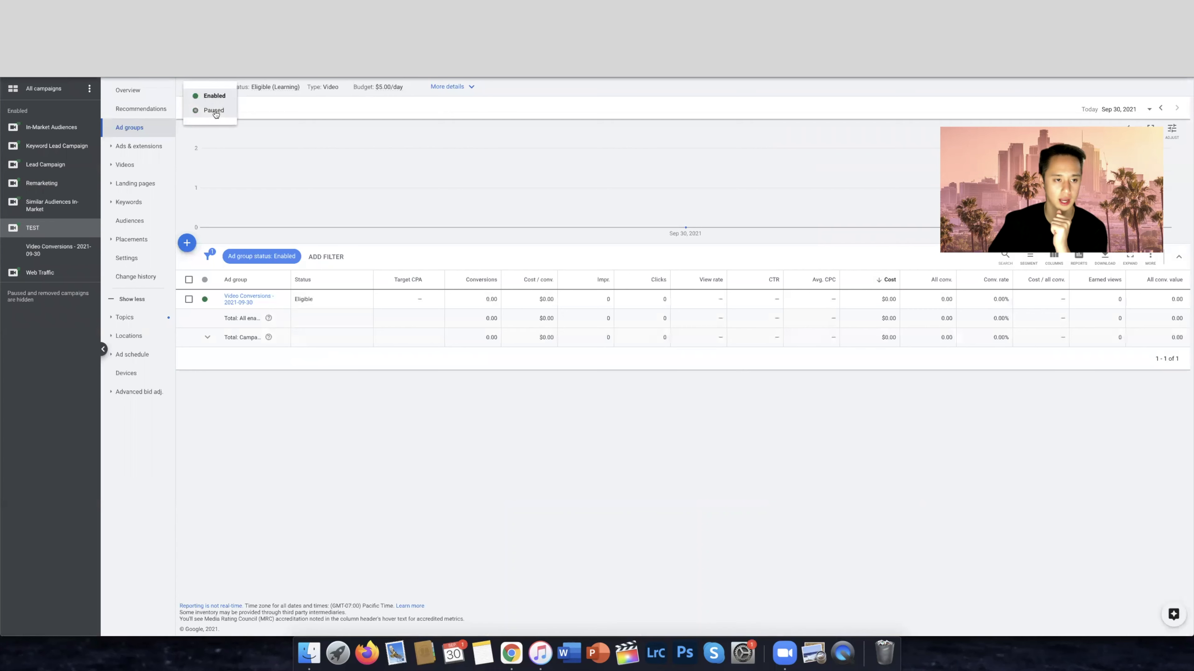
left_click(209, 111)
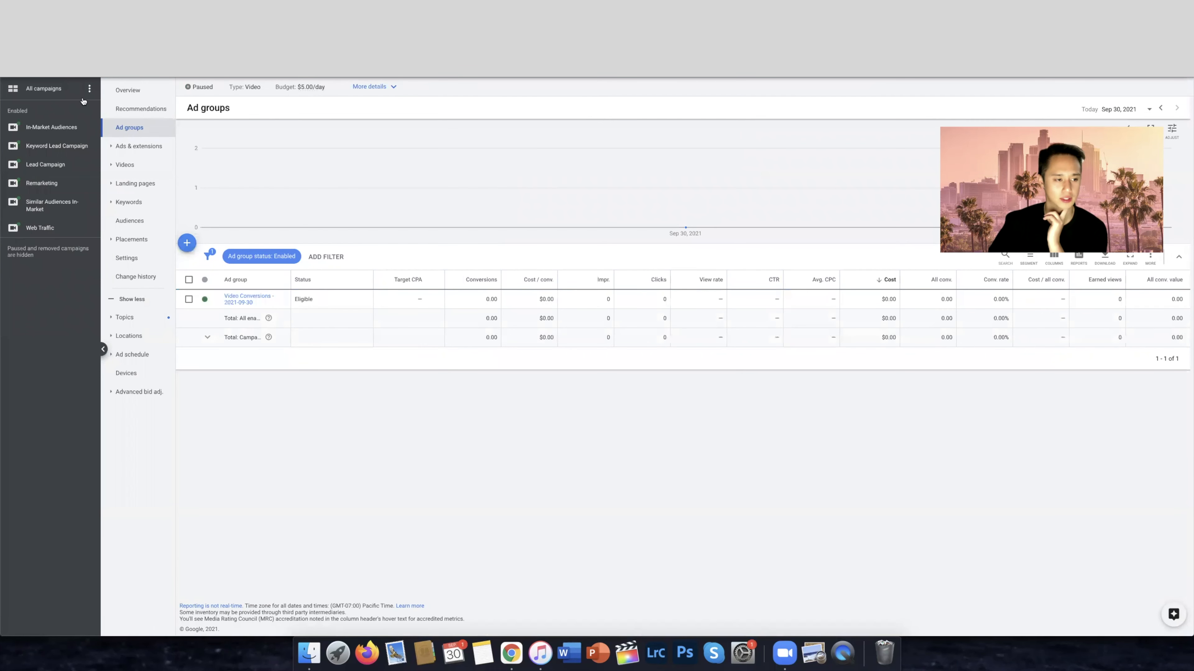
left_click(90, 88)
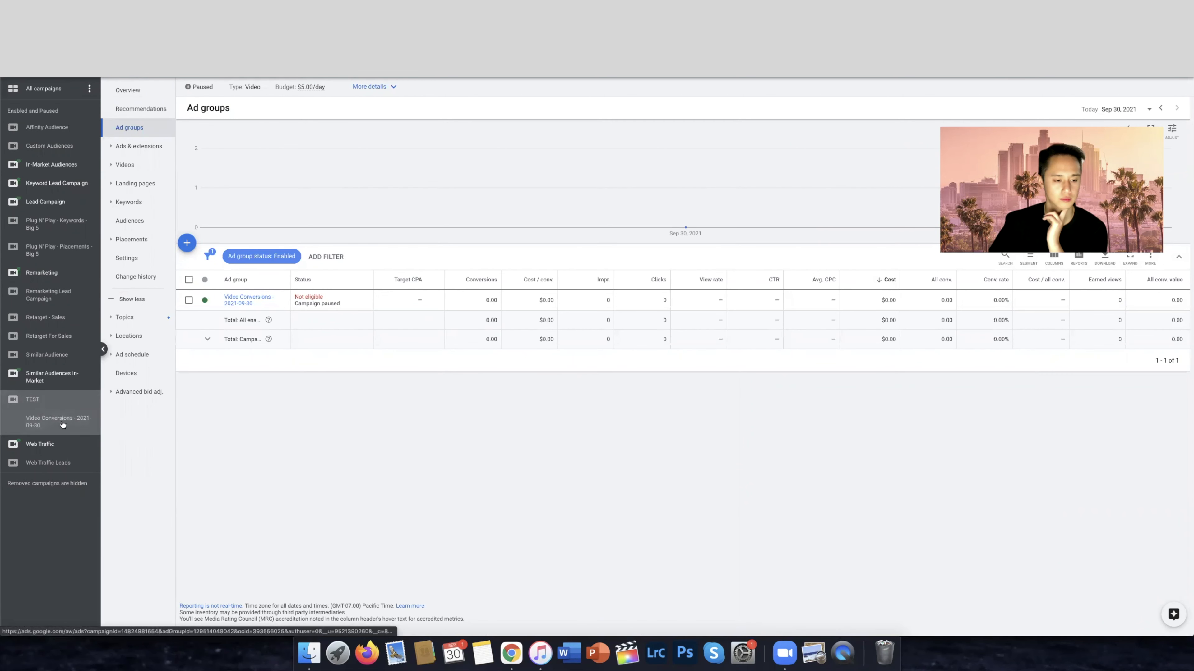
View the ads in the Video Conversions - 2021-09-30 ad group, and return to the TEST campaign's ads
left_click(248, 300)
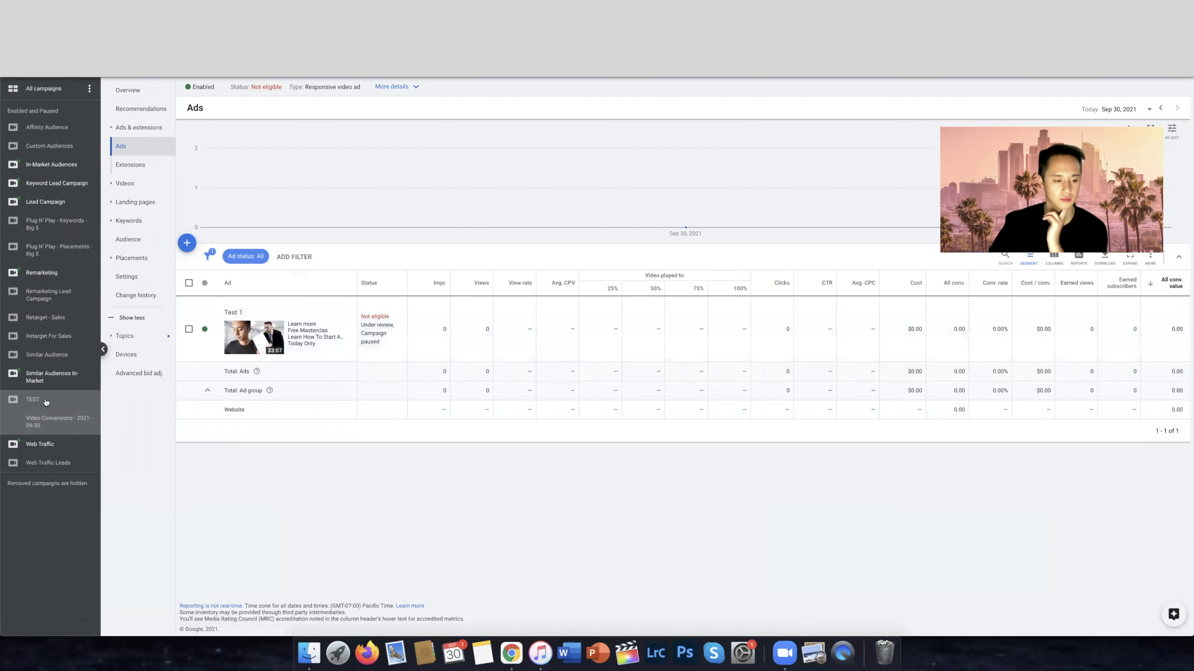
mouse_move(378, 348)
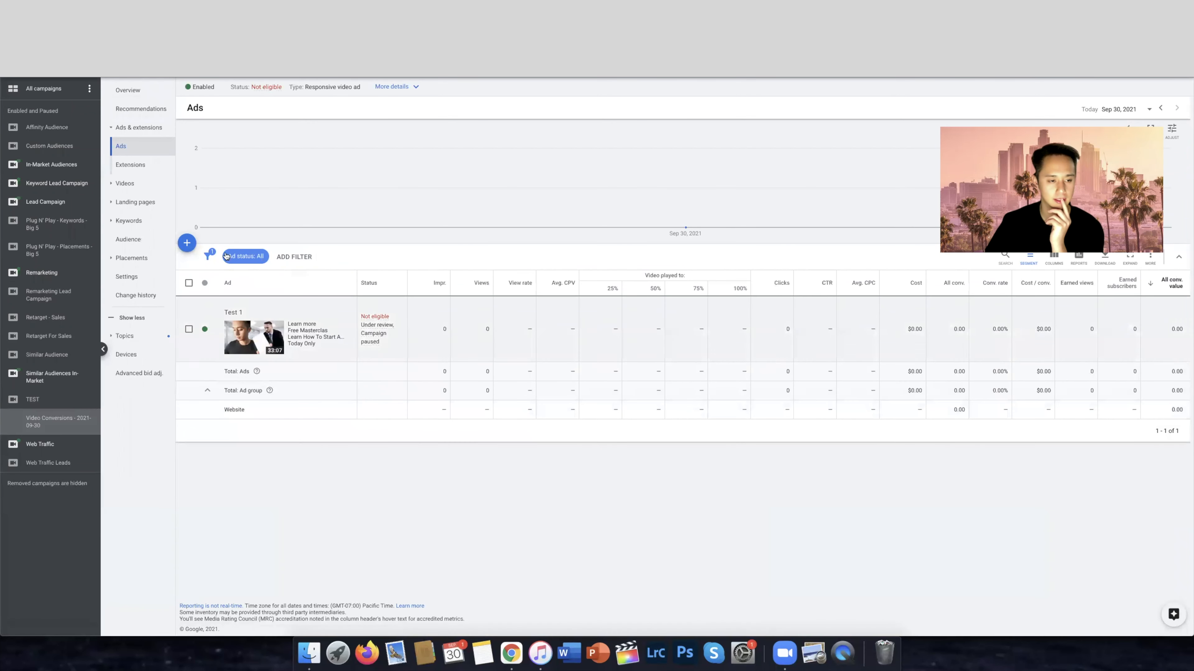
left_click(187, 243)
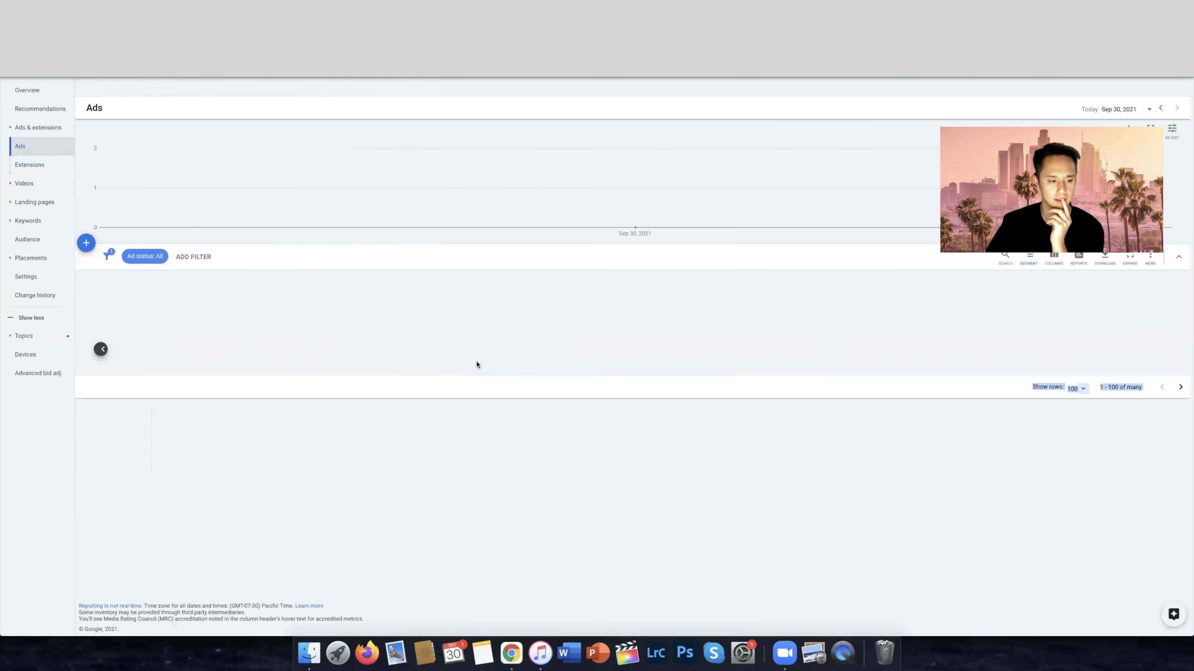
left_click(53, 397)
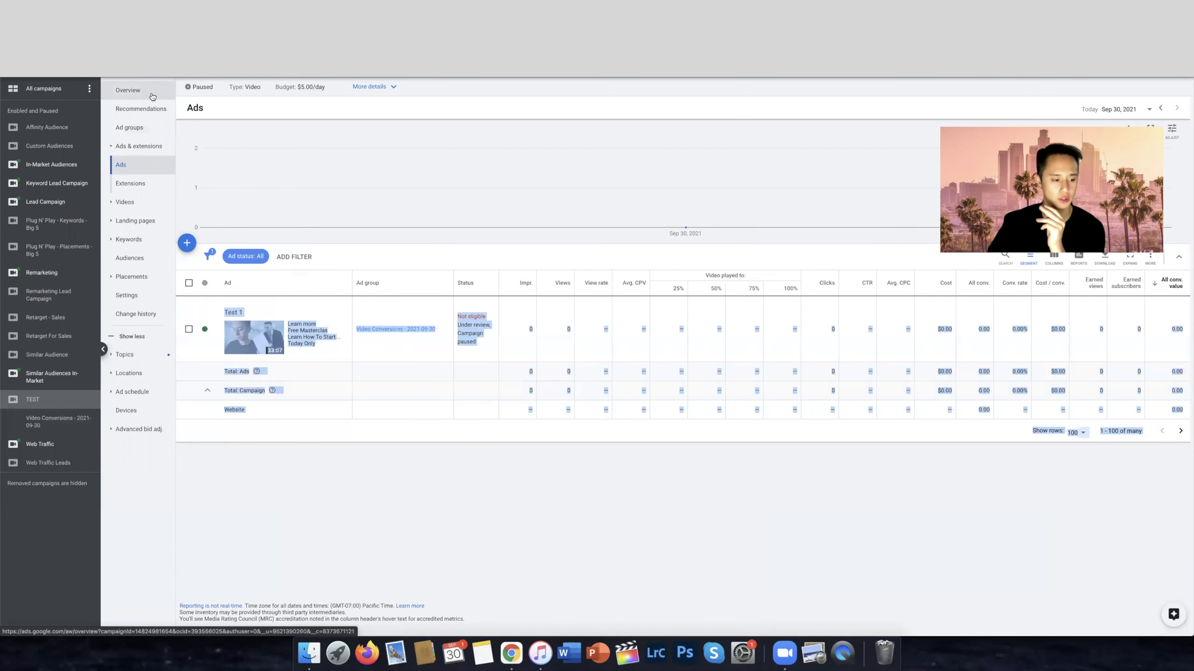
Rename the Video Conversions - 2021-09-30 ad group in the TEST campaign to Placements
left_click(416, 523)
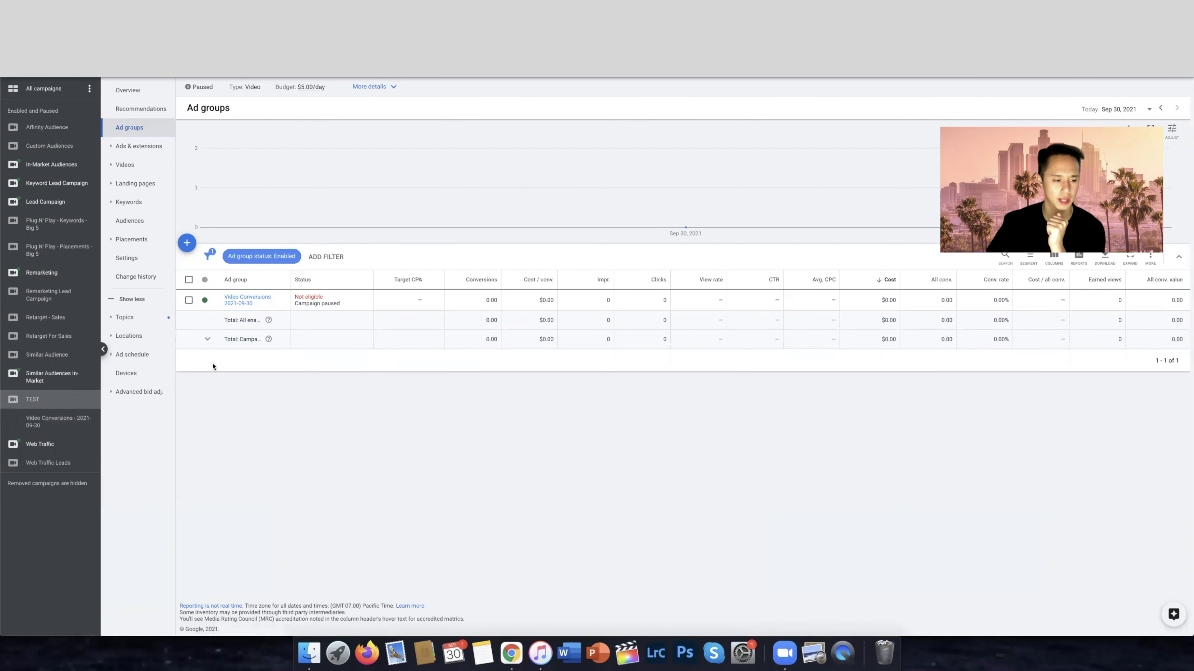
left_click(64, 406)
left_click(66, 407)
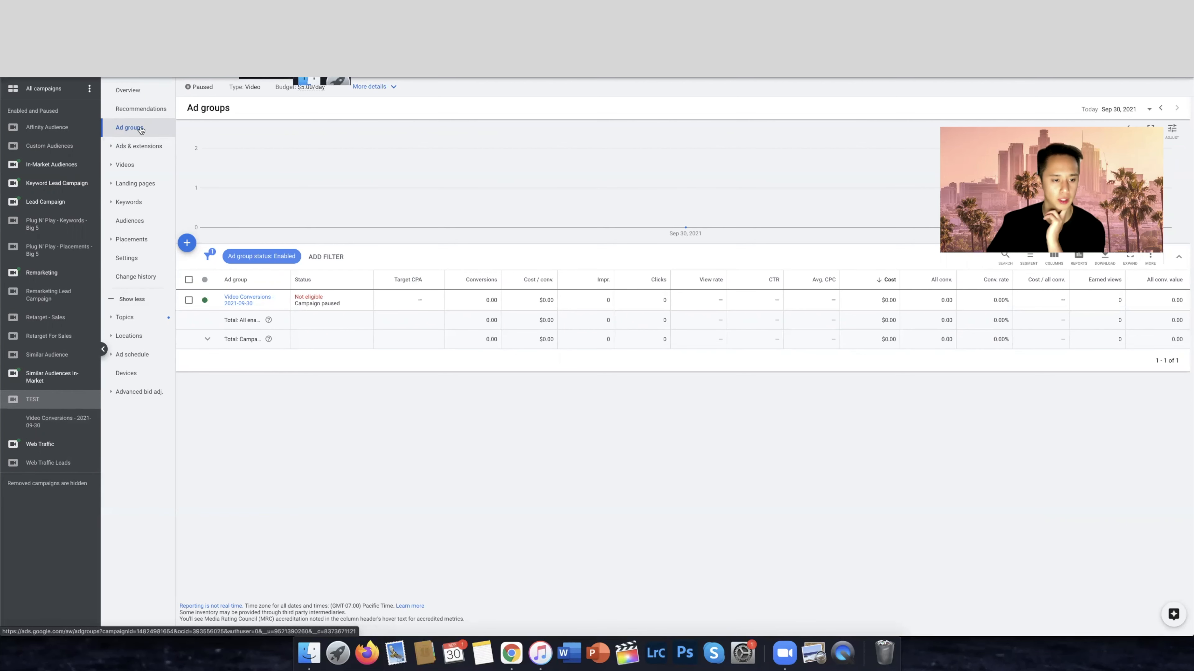
left_click(285, 303)
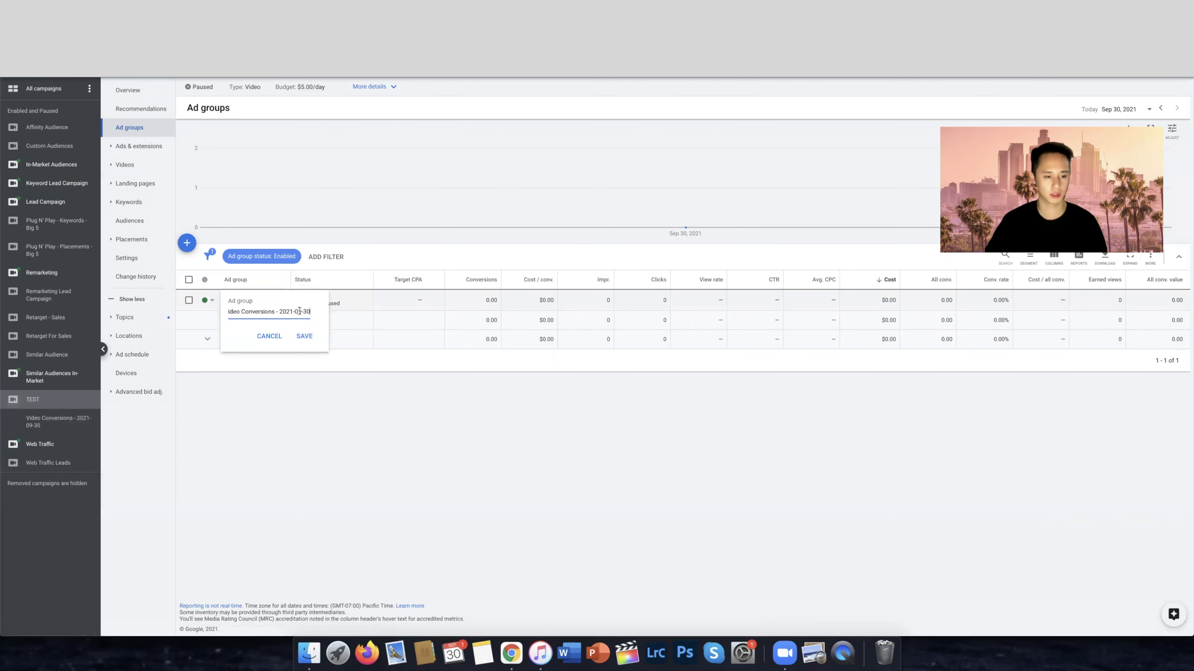
triple_click(300, 310)
type("Placements")
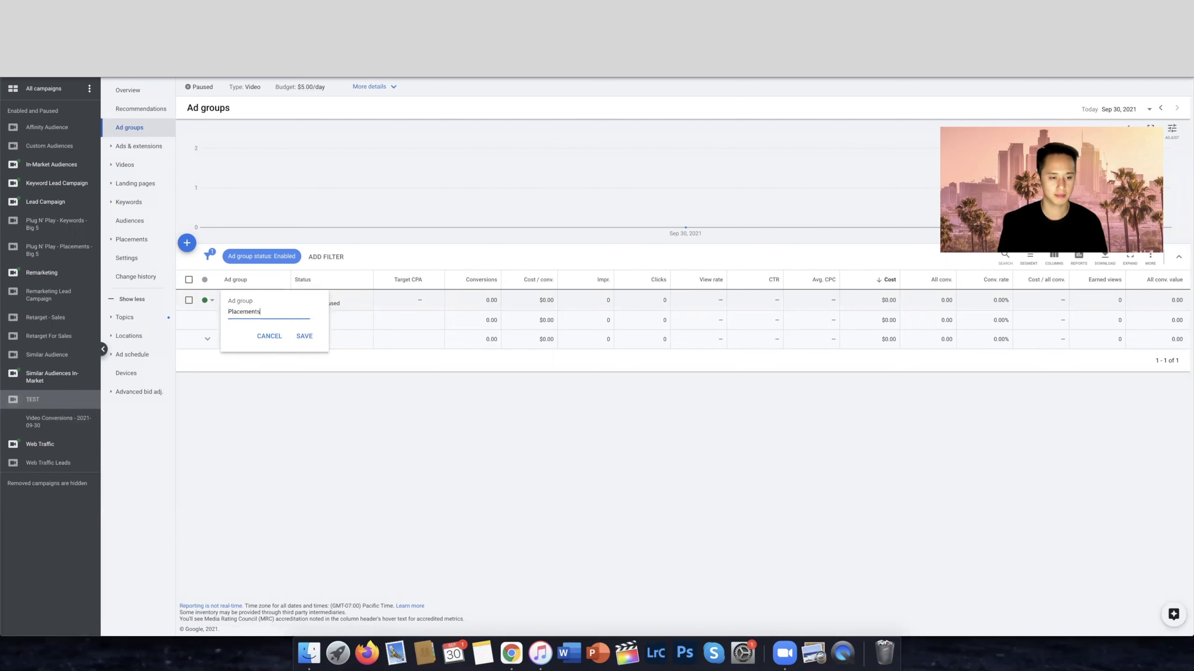
left_click(305, 336)
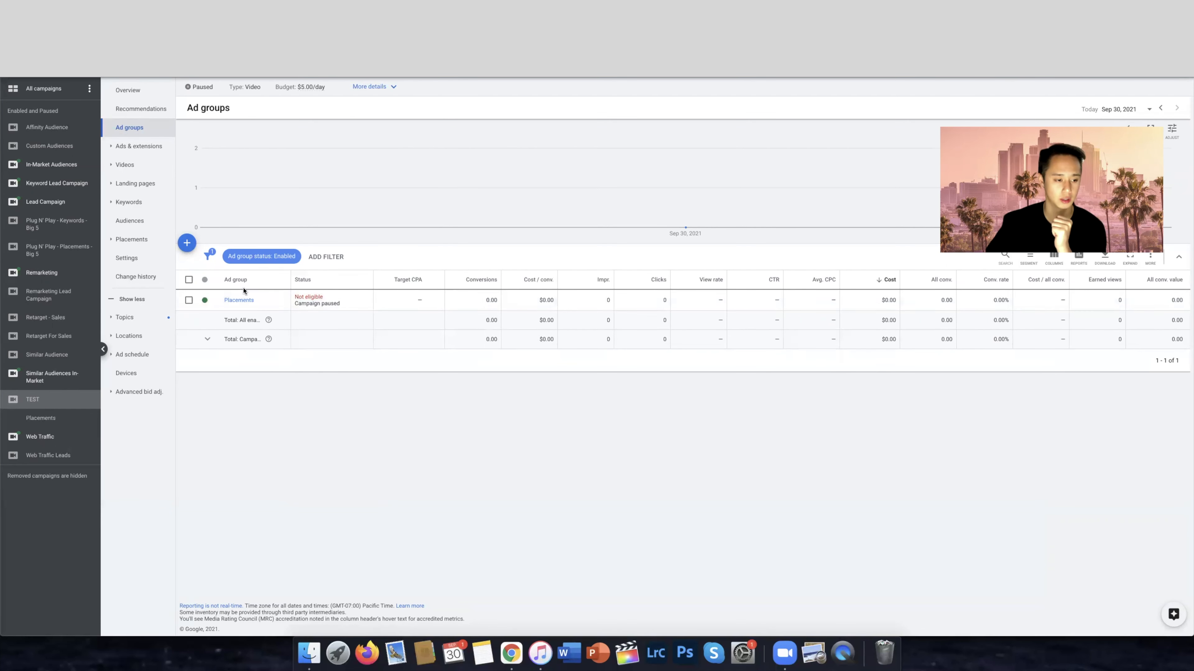
Start a new ad group in the TEST campaign and target the Advertising & Marketing topic, found by searching for marketing
left_click(189, 245)
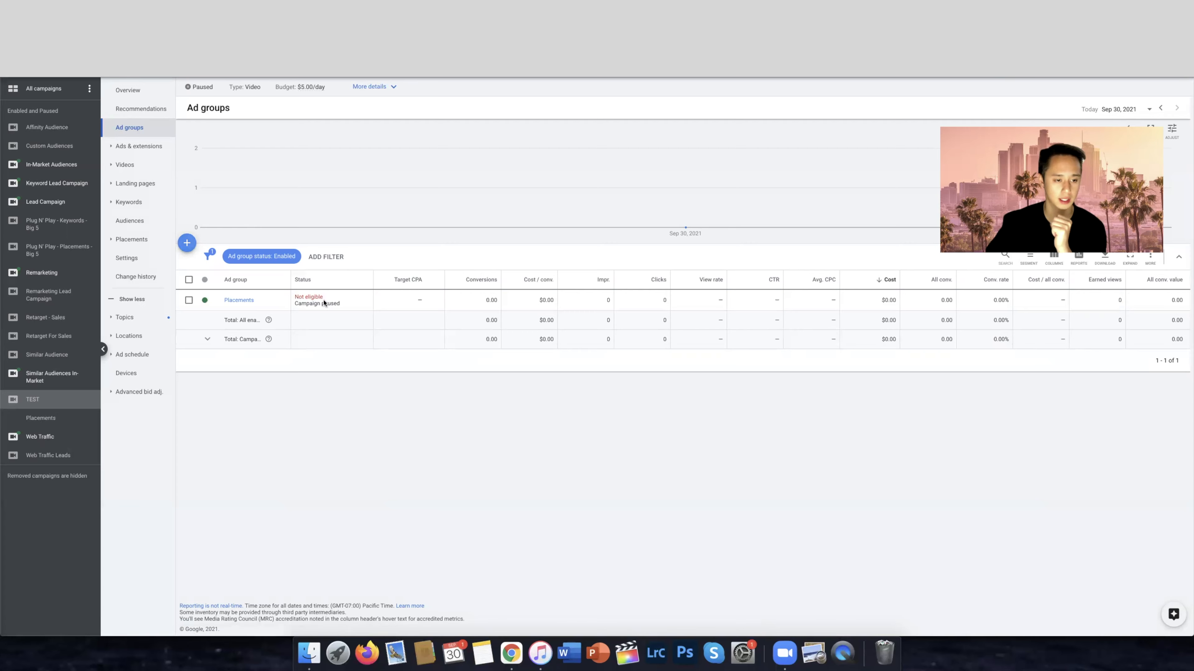
scroll(775, 417, "down", 3)
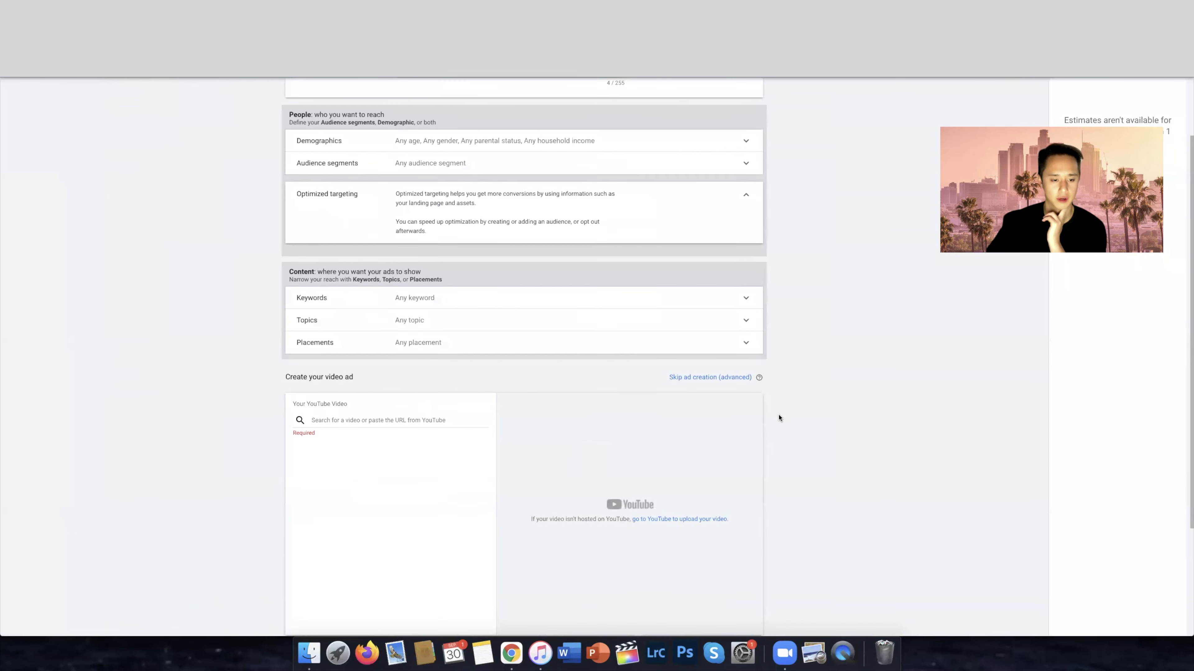
left_click(452, 309)
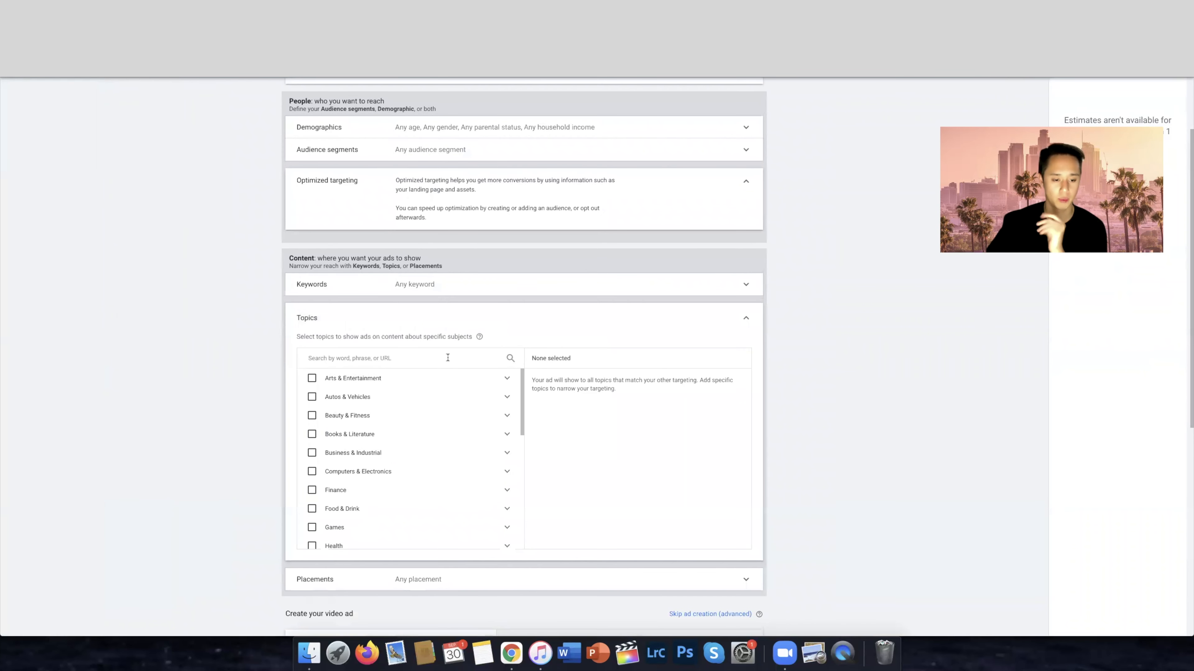
left_click(386, 356)
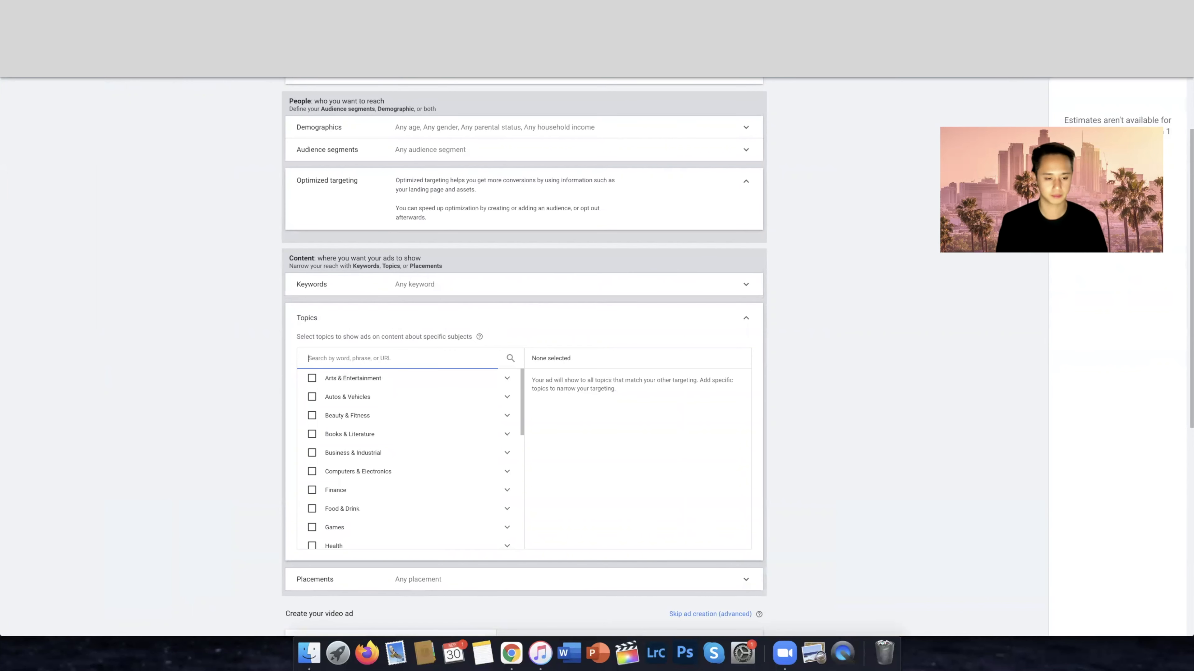
type("marketing")
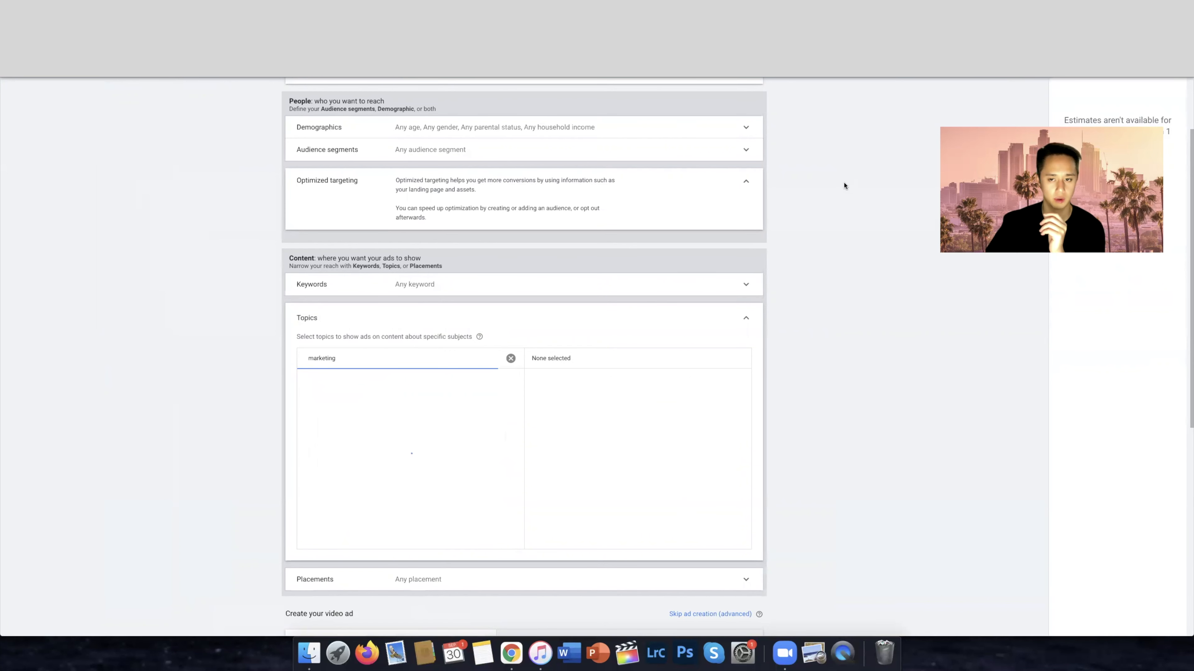
scroll(544, 202, "up", 3)
scroll(634, 192, "down", 8)
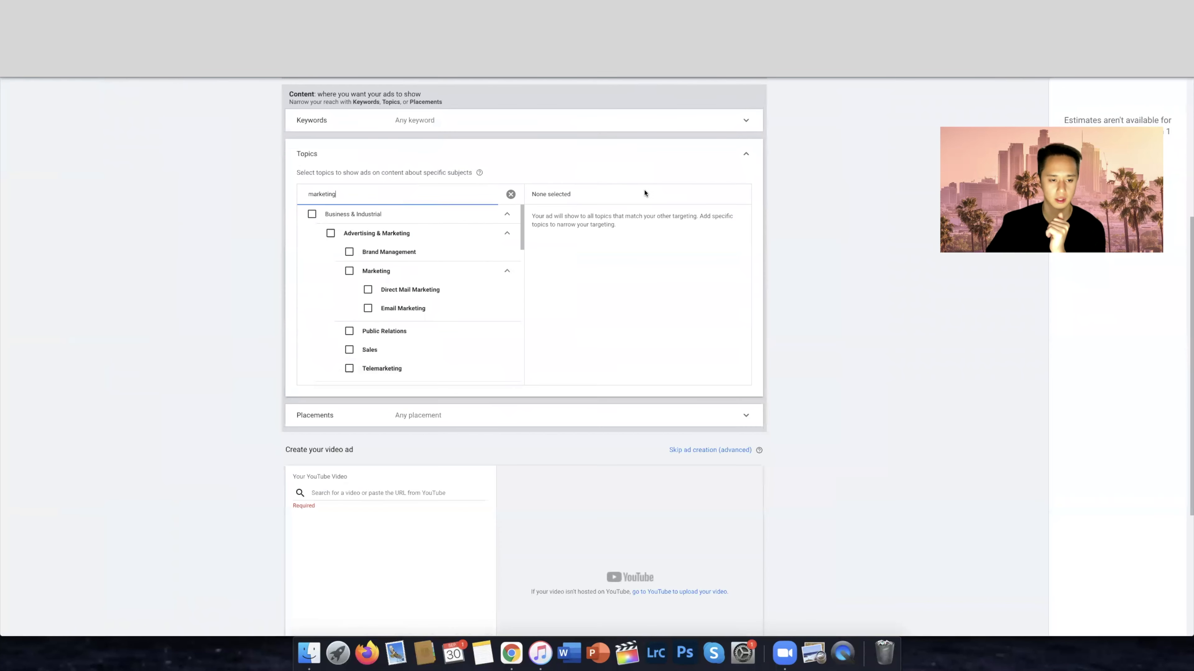
left_click(358, 235)
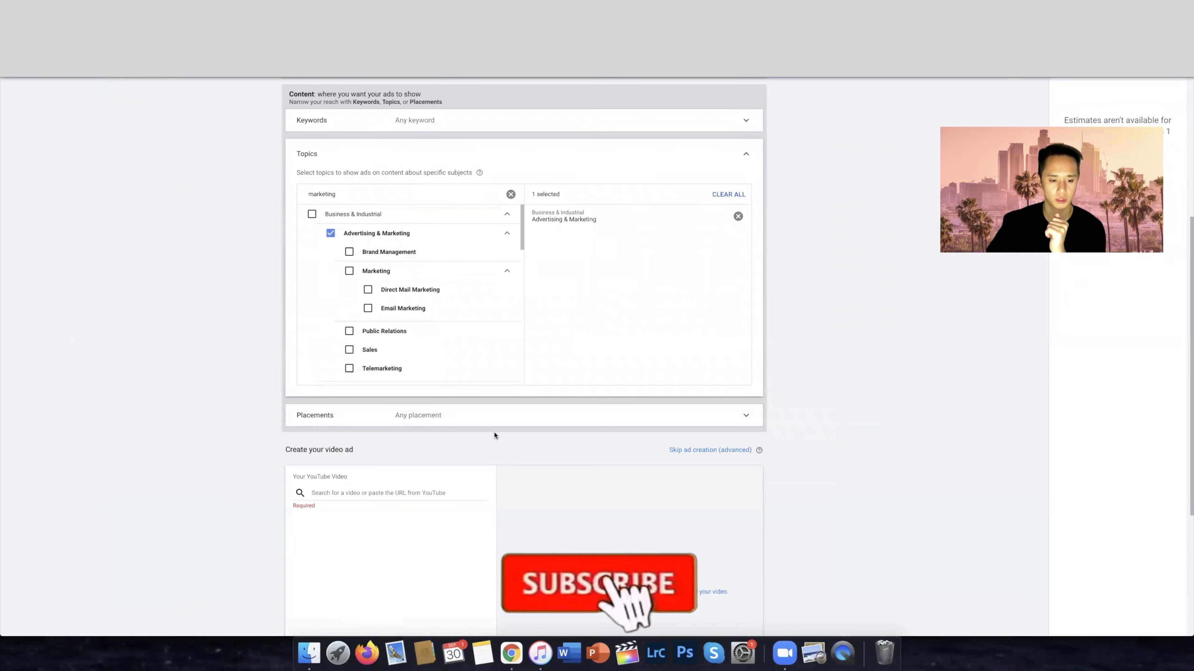
scroll(493, 435, "down", 5)
left_click(372, 294)
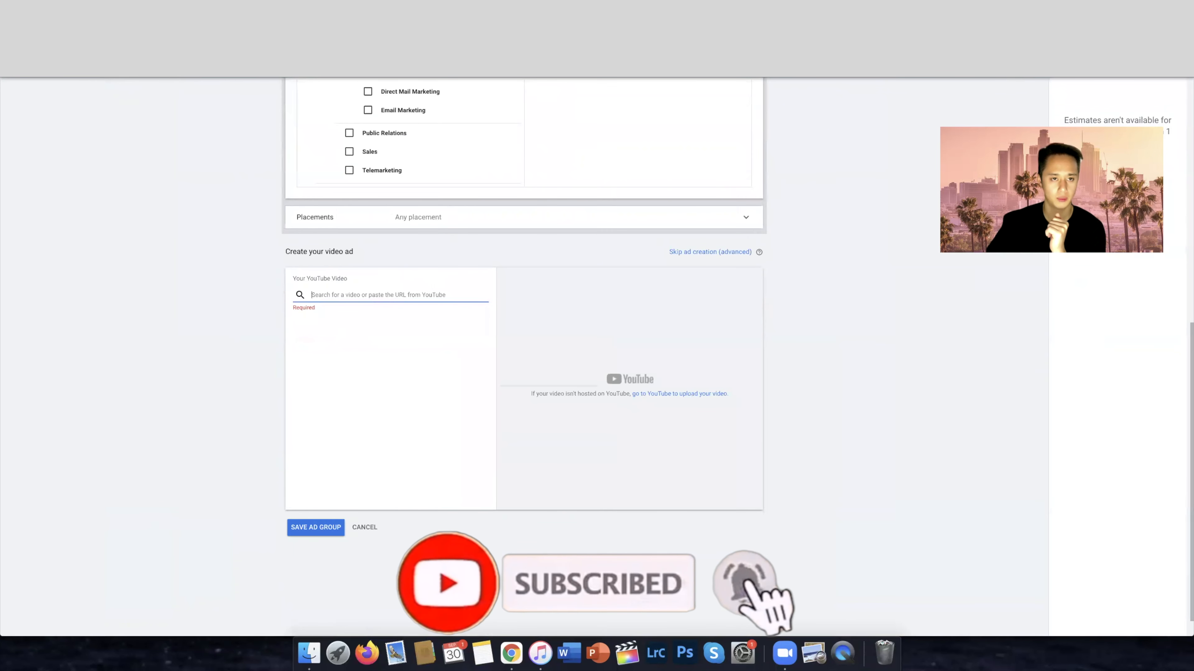
key("ctrl+Tab")
right_click(398, 369)
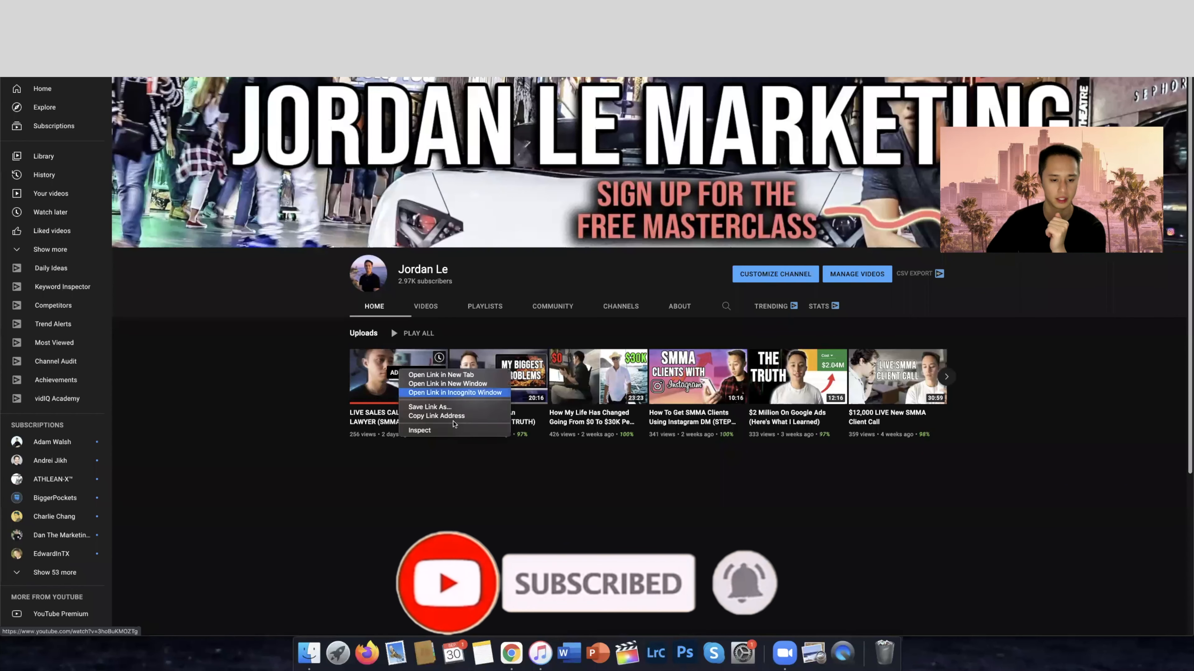
left_click(460, 416)
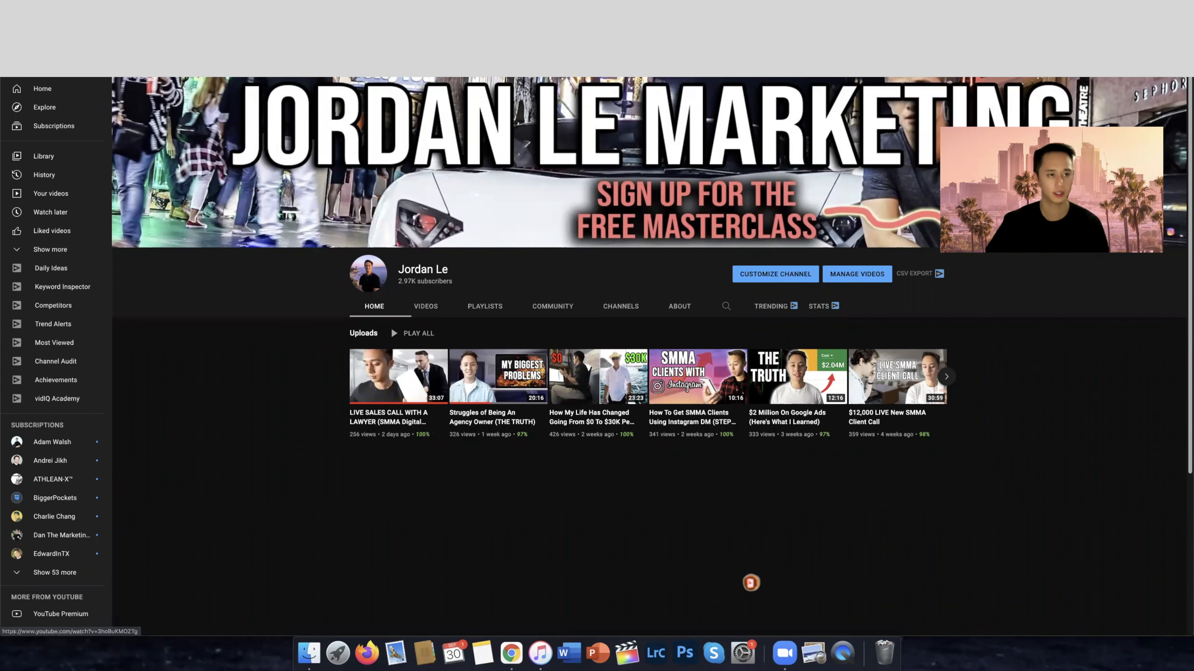
key("ctrl+shift+Tab")
key("ctrl+v")
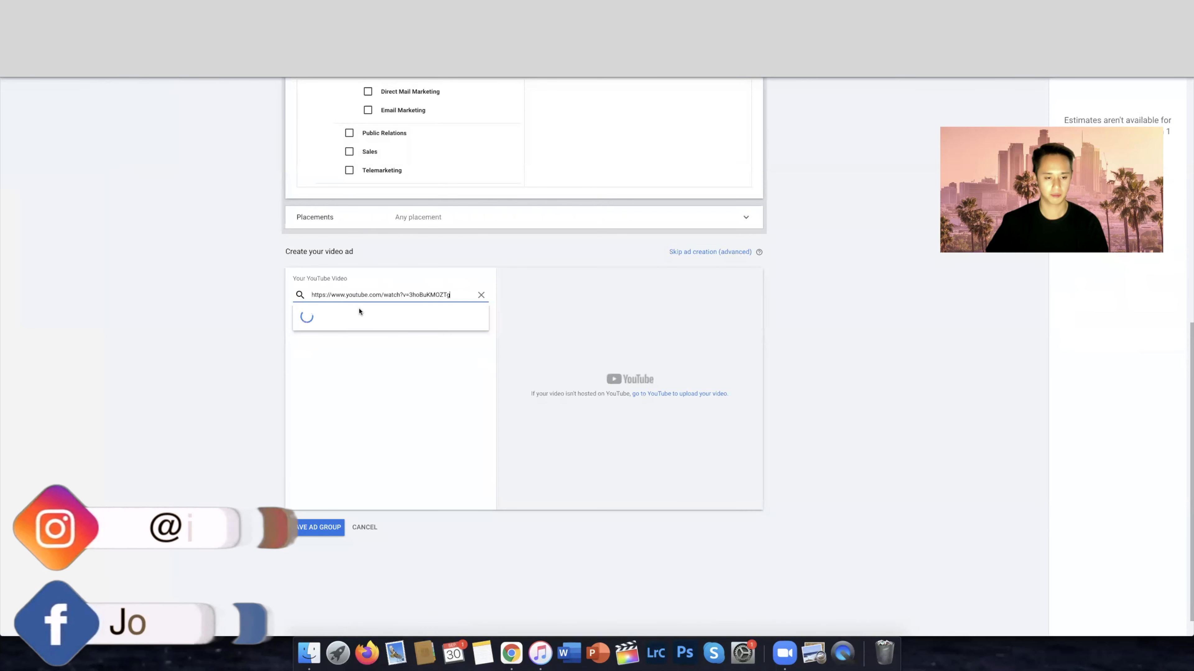
left_click(359, 390)
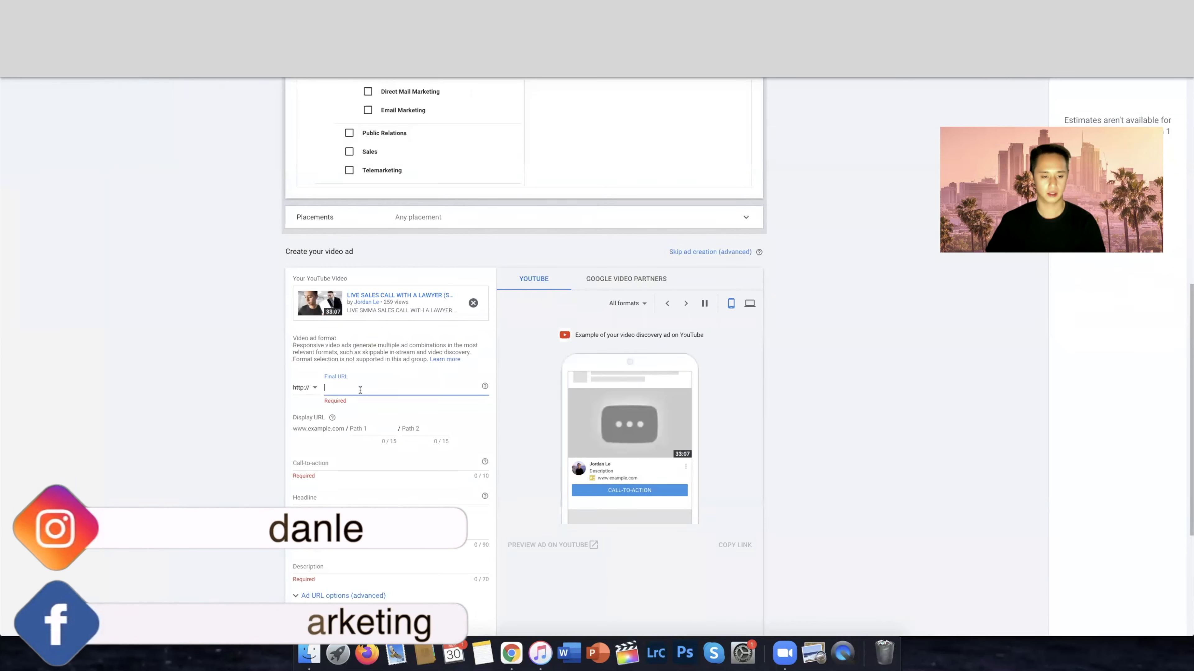
left_click(306, 394)
left_click(307, 413)
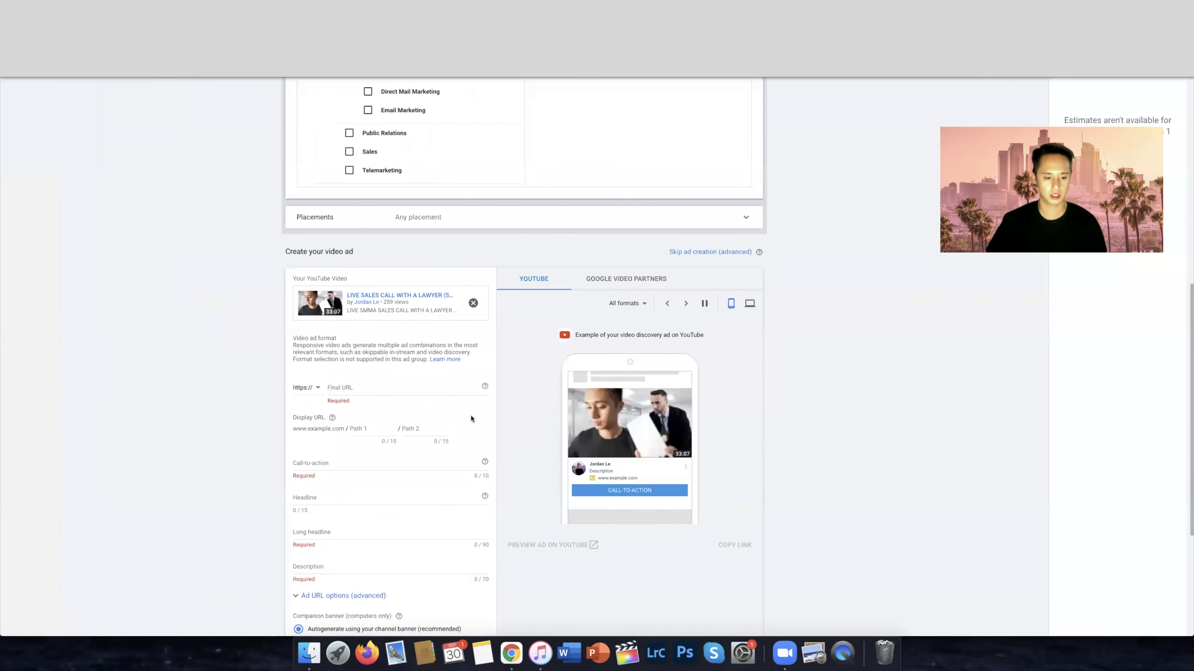
scroll(473, 419, "down", 2)
scroll(731, 215, "up", 1)
Skip ad creation for the new topic-targeted ad group and save the ad group
left_click(731, 219)
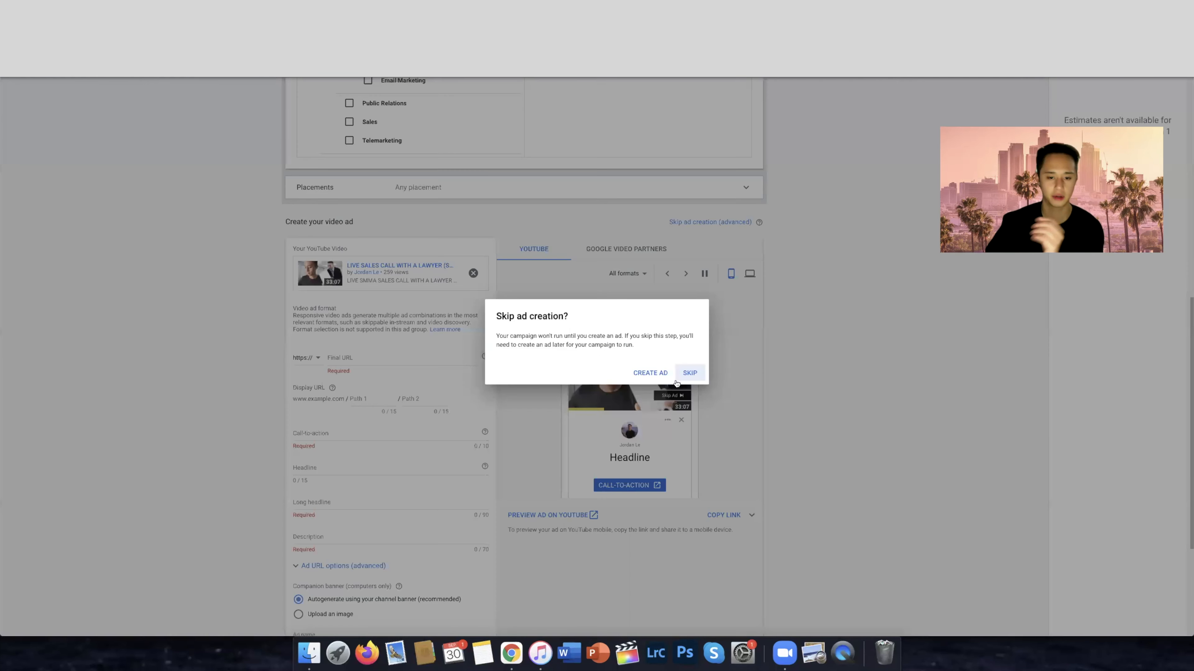
left_click(705, 376)
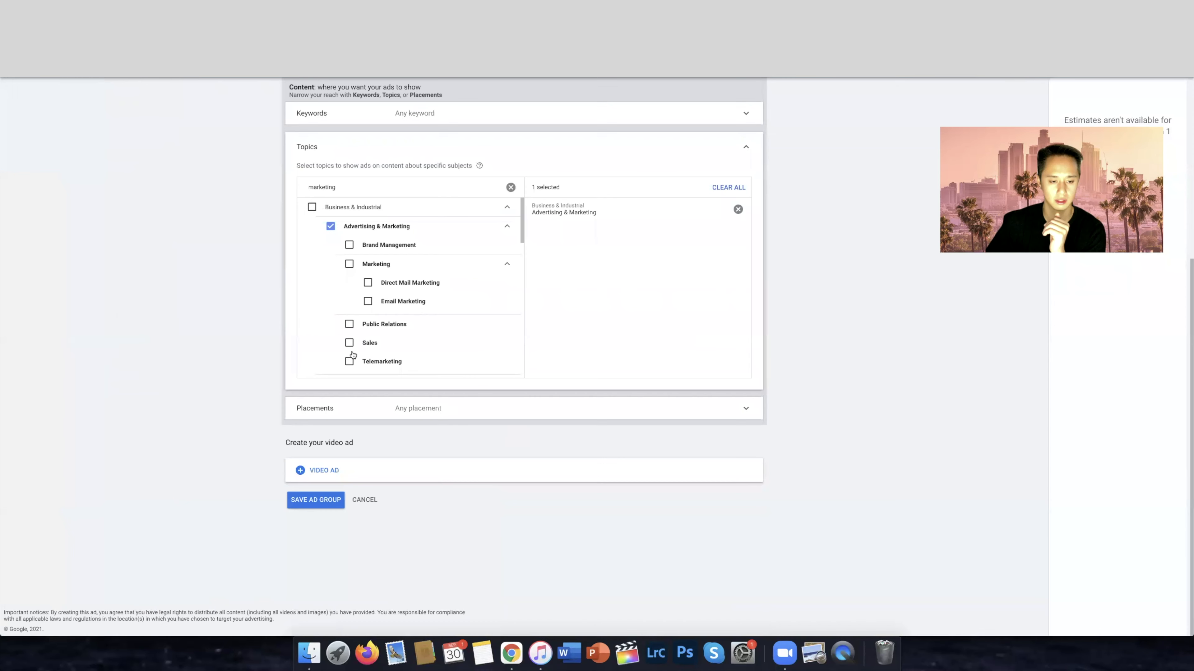
left_click(331, 505)
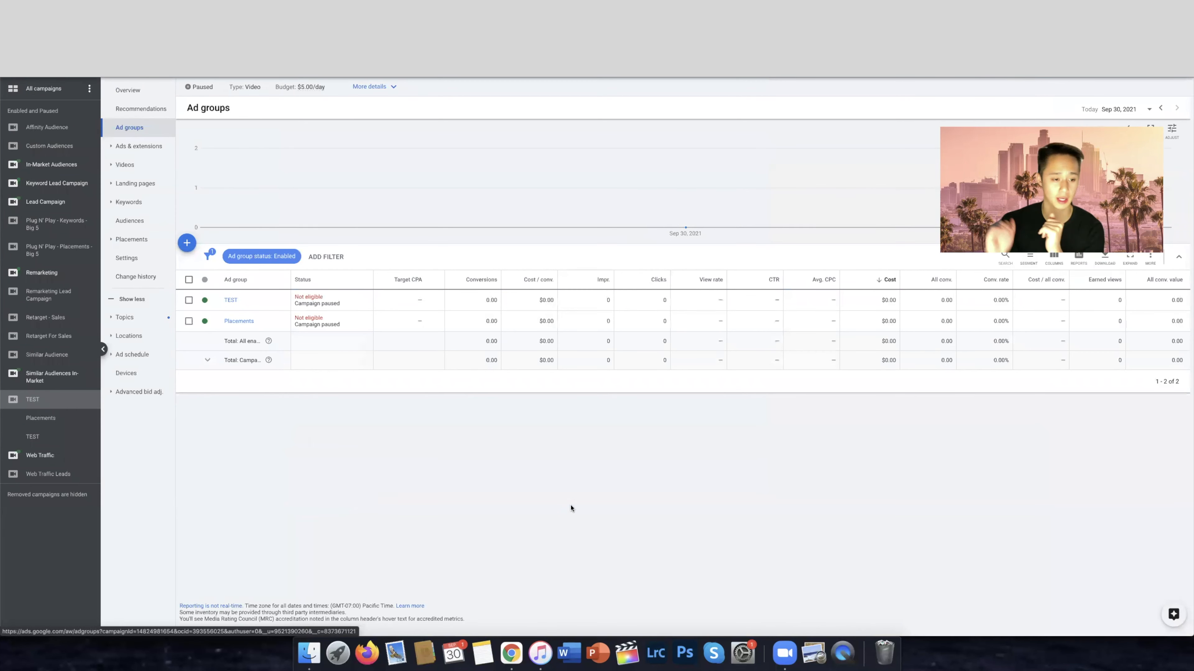
Rename the new TEST ad group to Topics
left_click(241, 304)
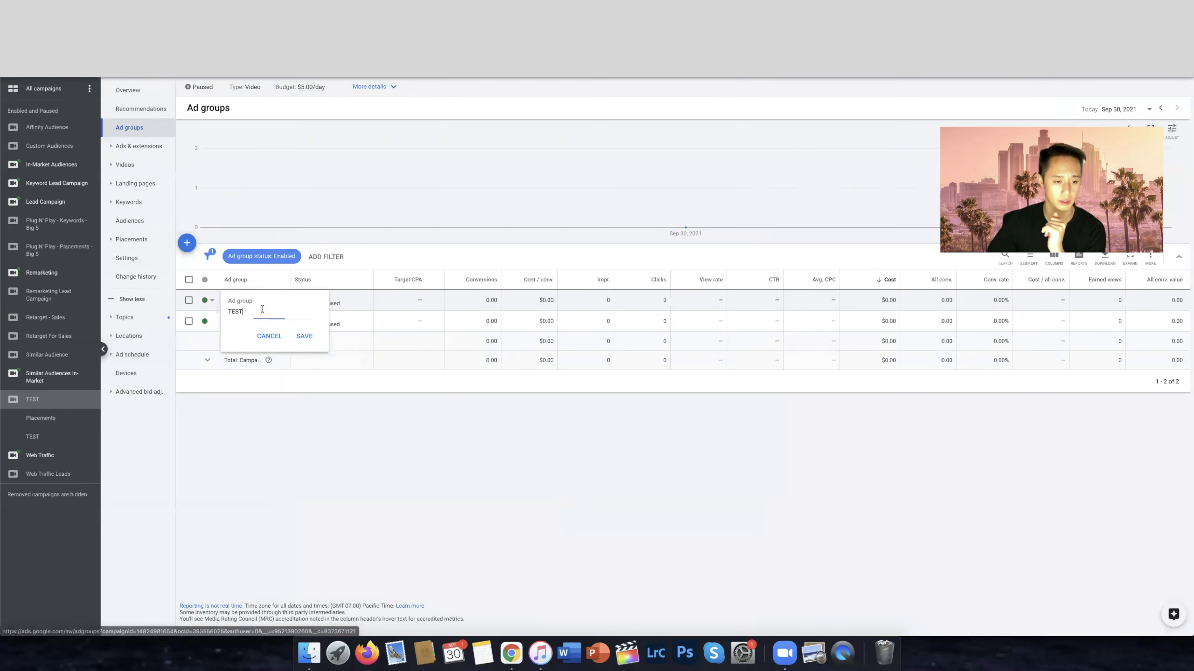
left_click(269, 338)
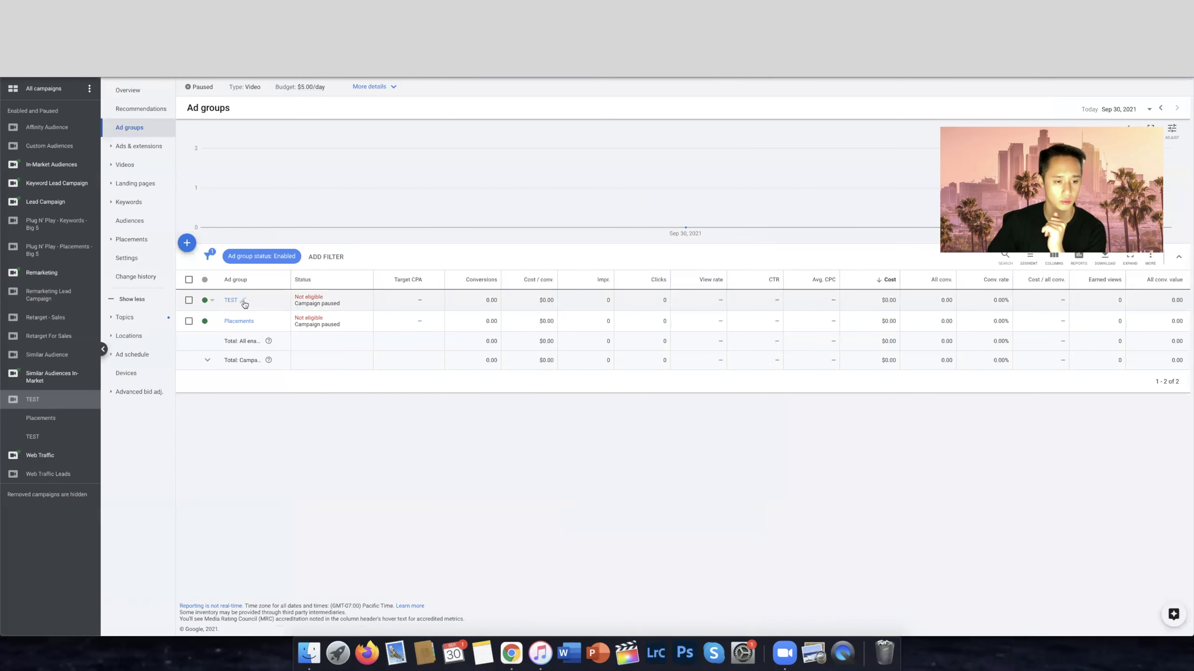
left_click(244, 301)
type("Topics")
left_click(304, 336)
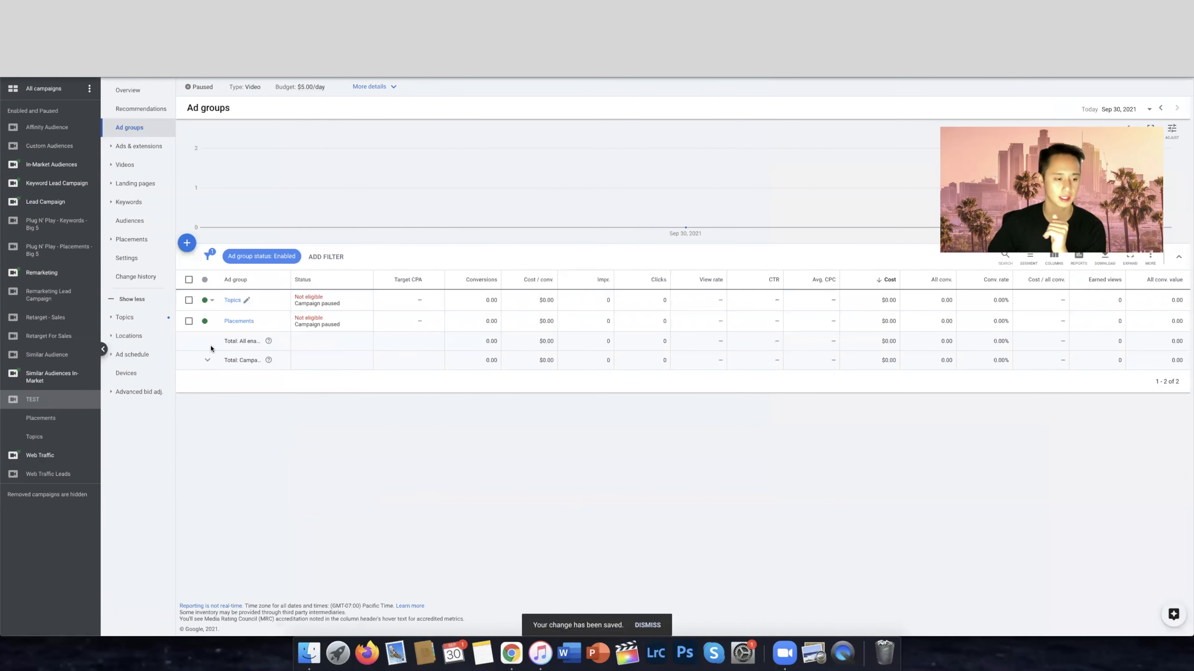
Start another ad group named Keywords and target the keyword "how to start a digital marketing agency"
left_click(187, 244)
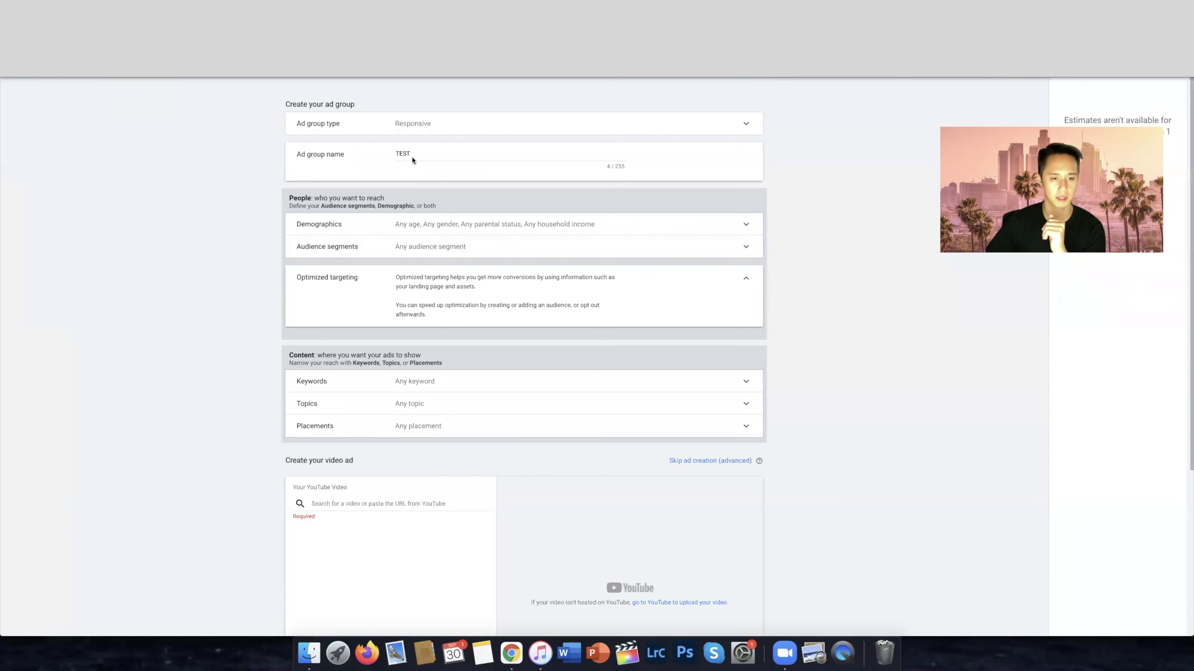
double_click(413, 158)
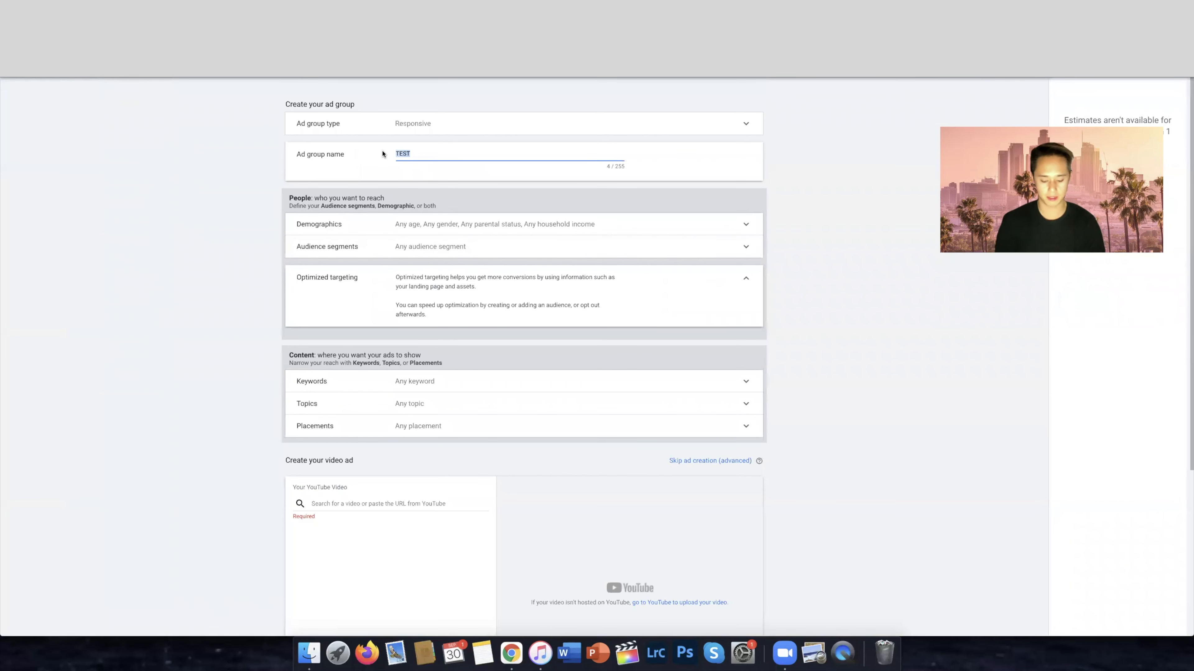
type("Keywords")
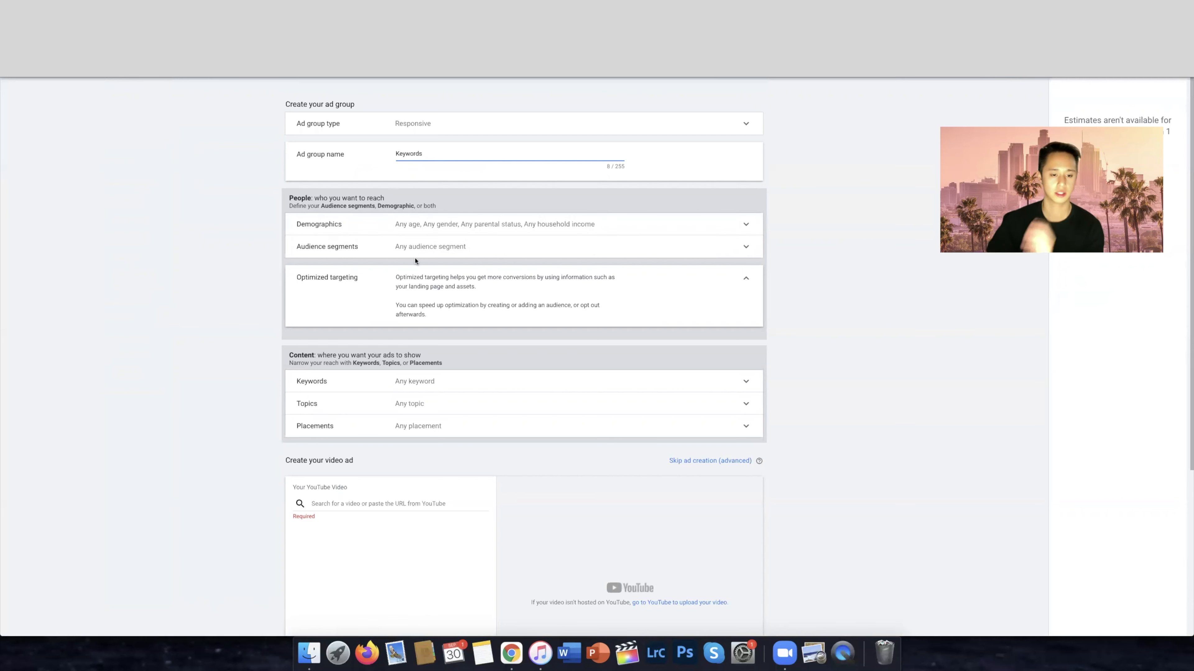
left_click(418, 388)
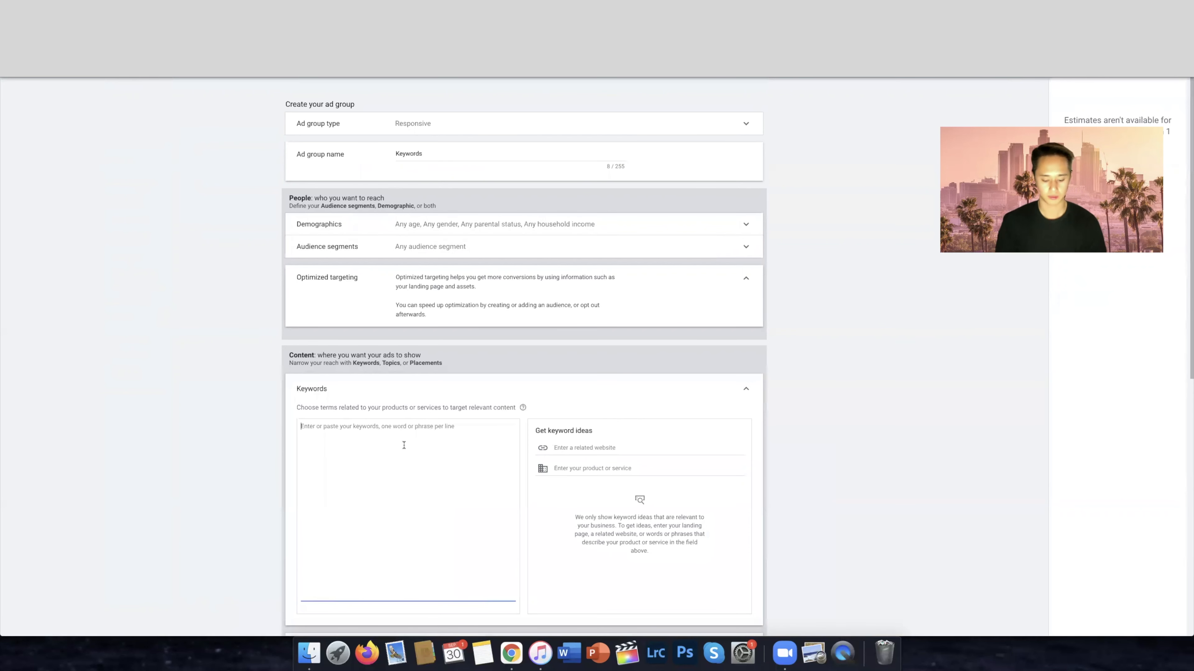
type("how to start a digital marketing agency")
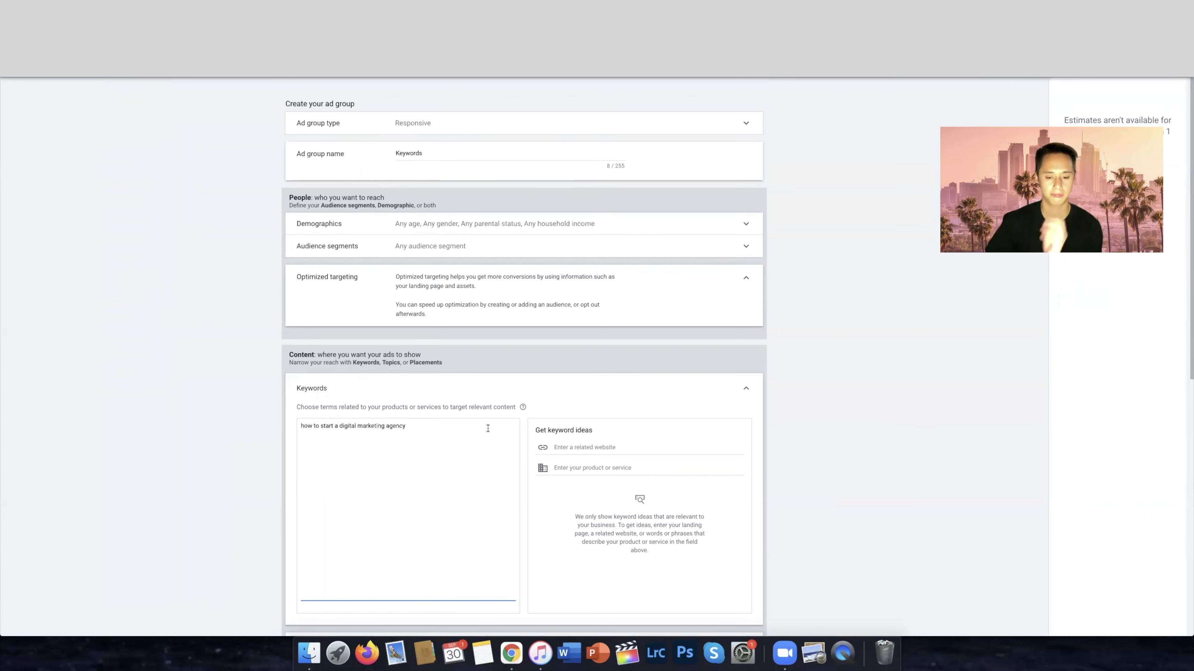
Skip ad creation for the Keywords ad group and save the ad group
scroll(411, 303, "down", 5)
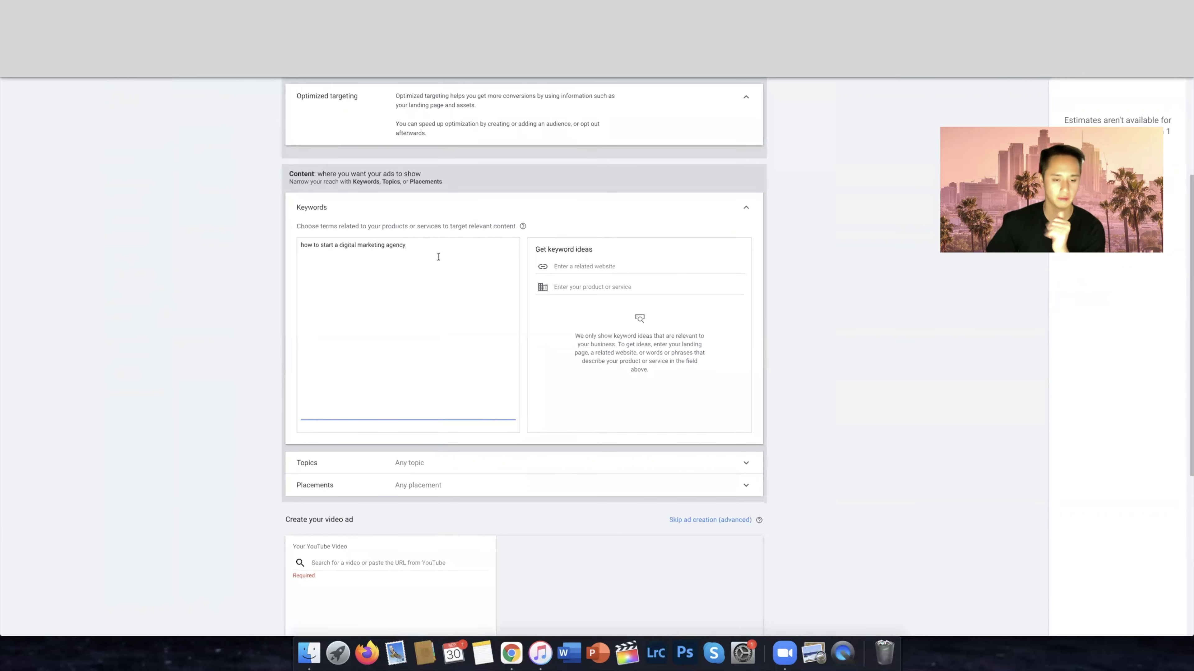
left_click(719, 521)
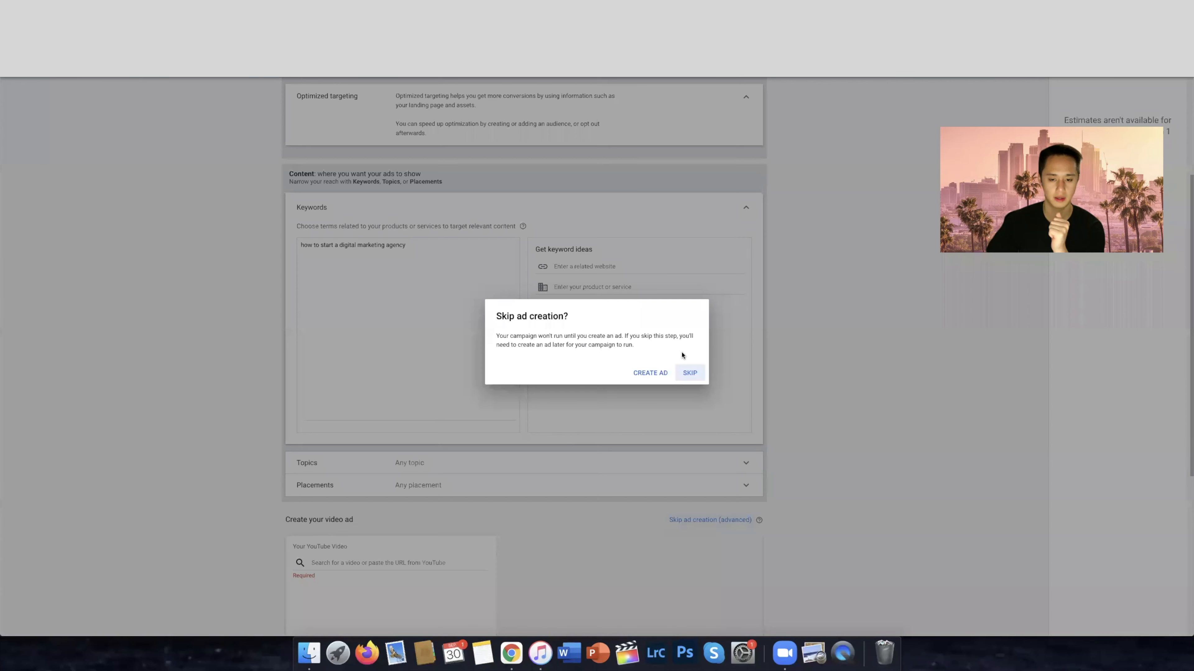
left_click(690, 374)
left_click(326, 574)
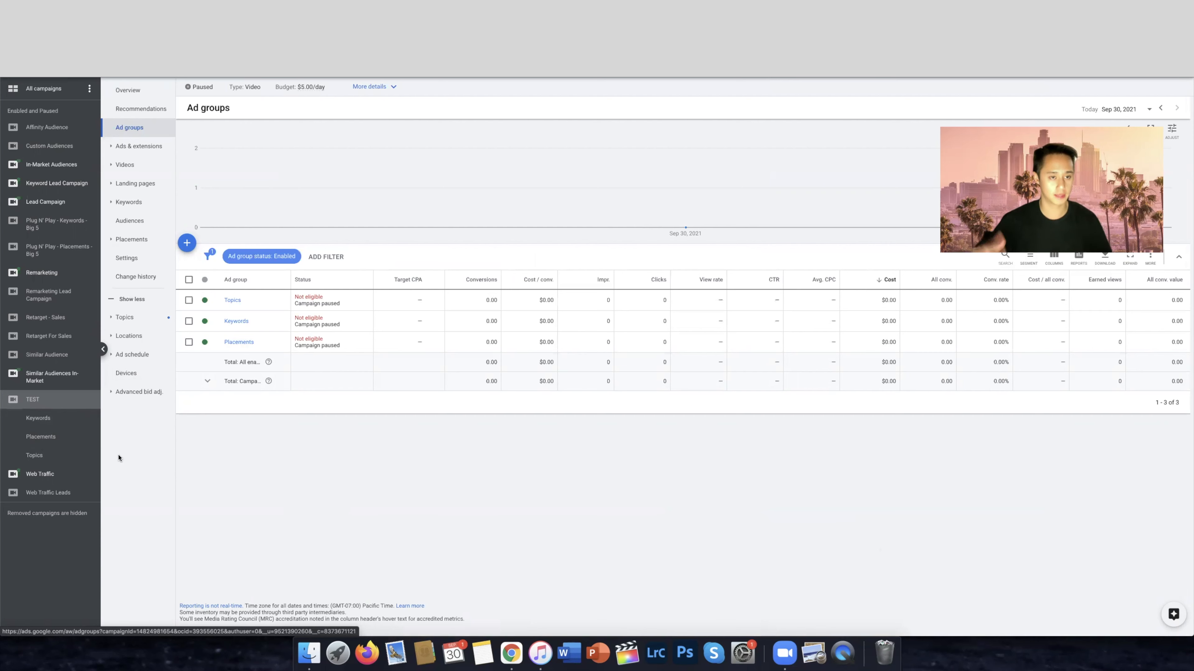
View the ads in the Keywords, Placements and Topics ad groups and the whole TEST campaign, and return to the Placements ad group
left_click(40, 416)
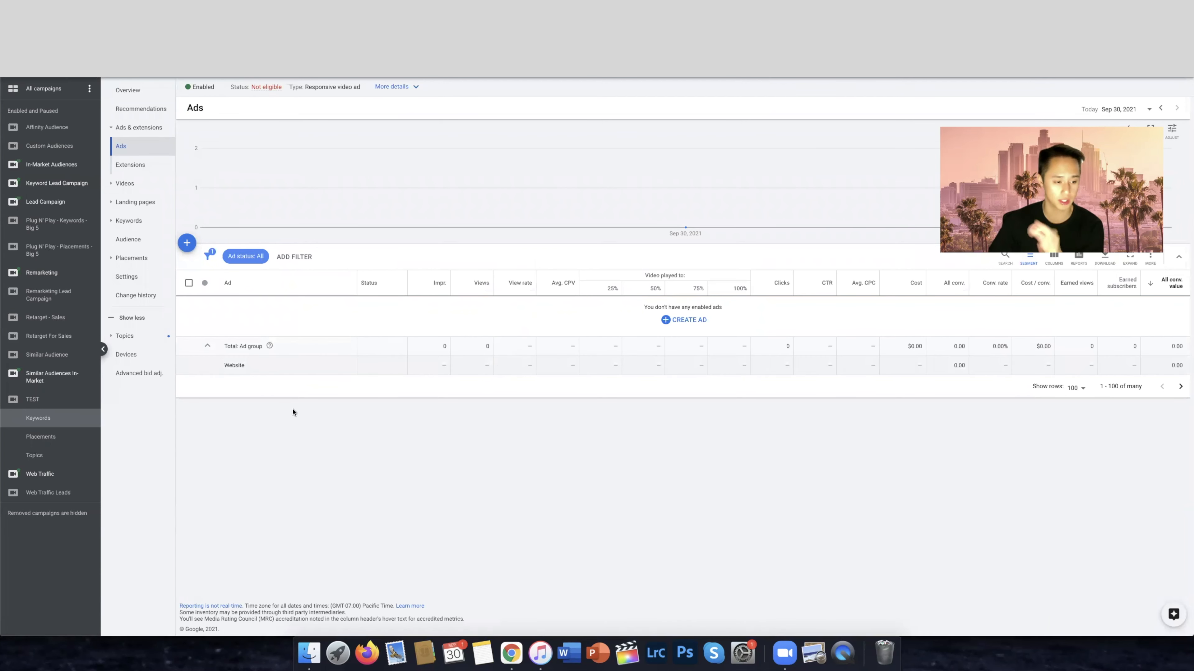
left_click(46, 437)
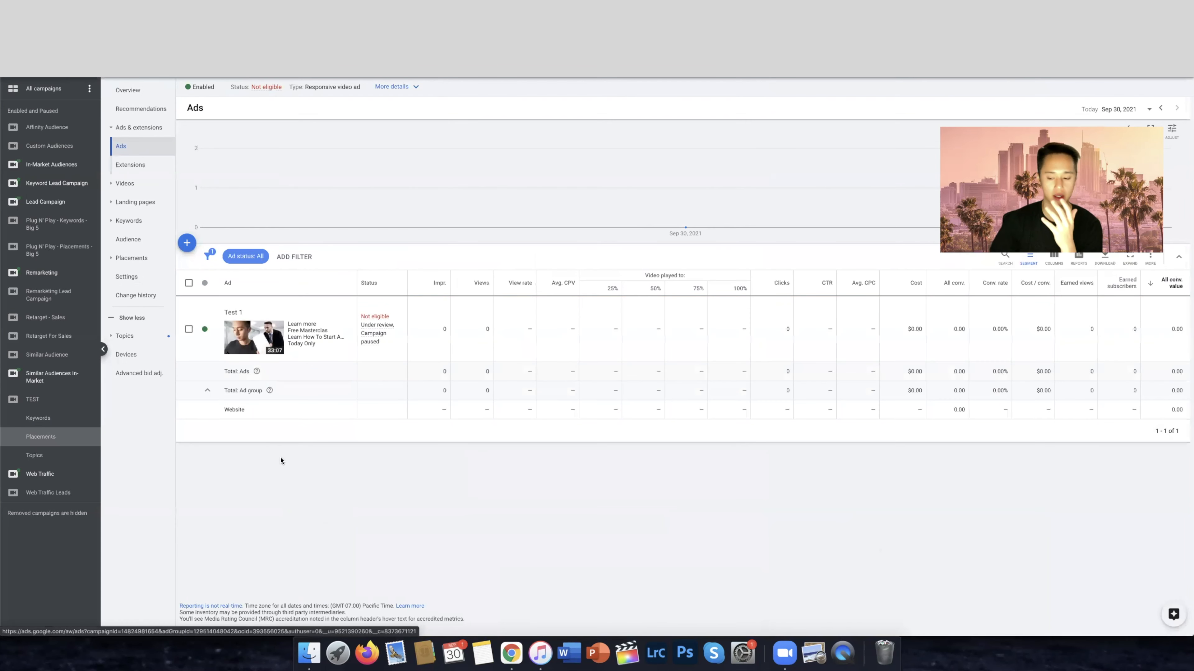
left_click(47, 456)
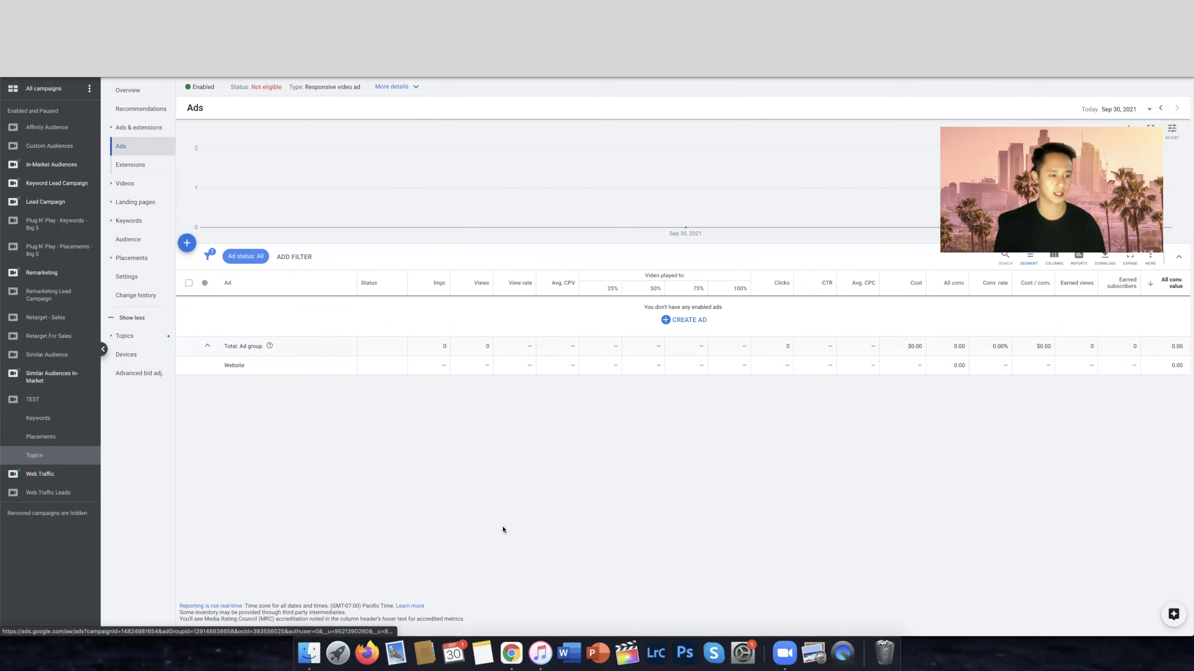
left_click(54, 399)
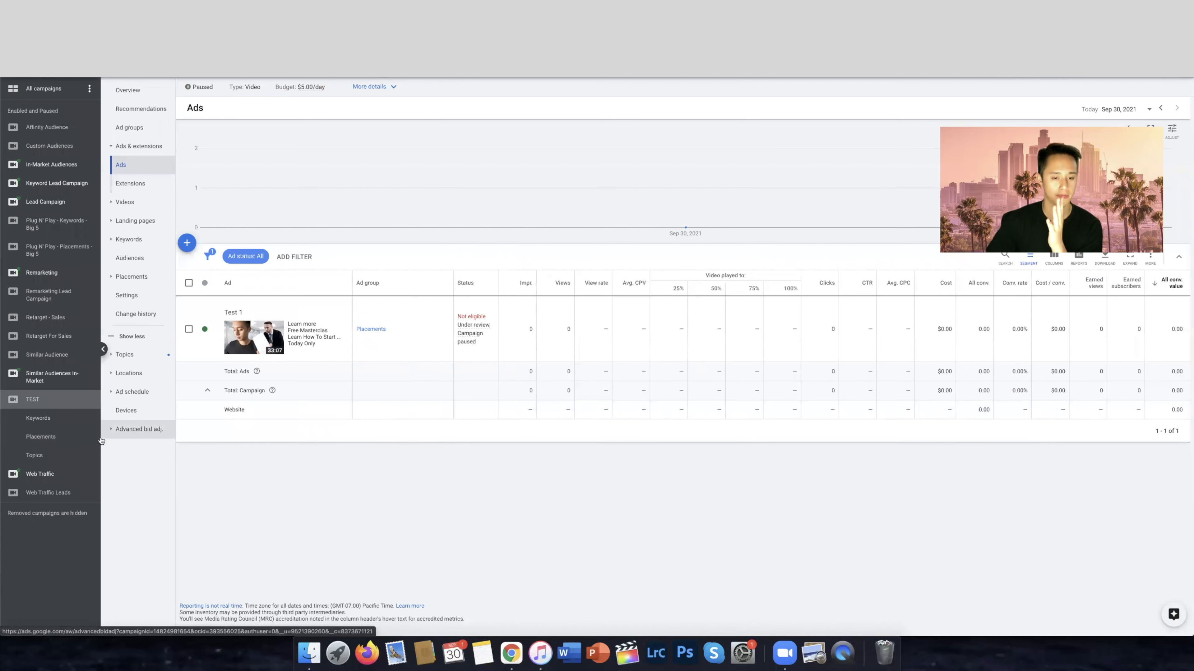
left_click(52, 437)
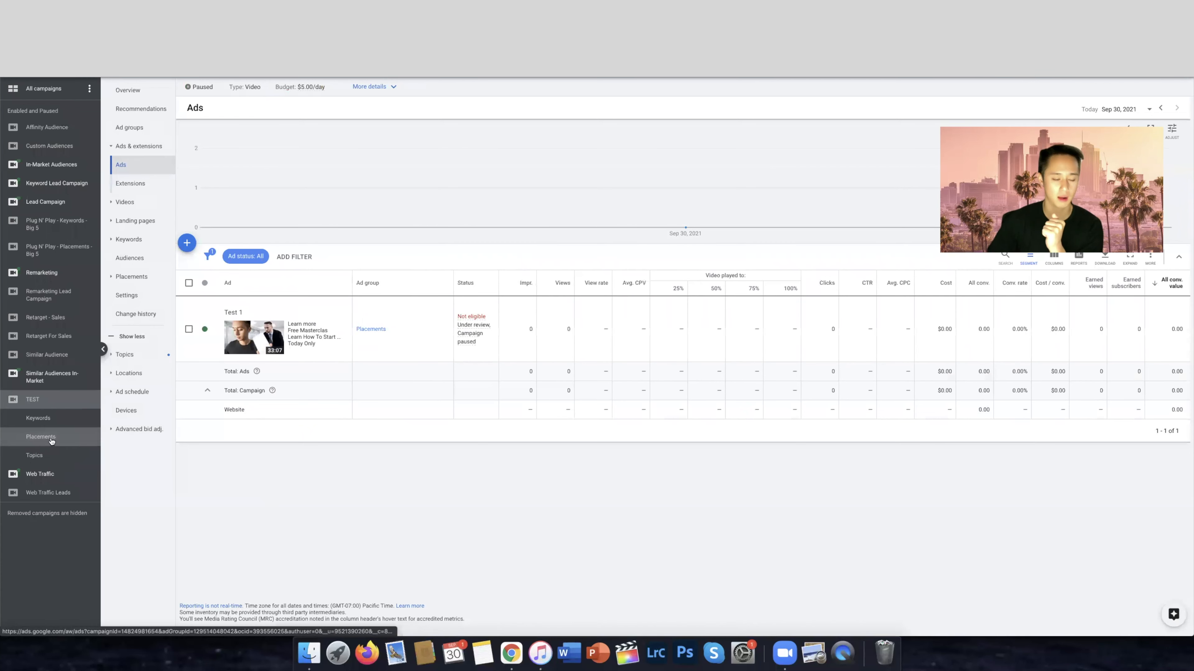
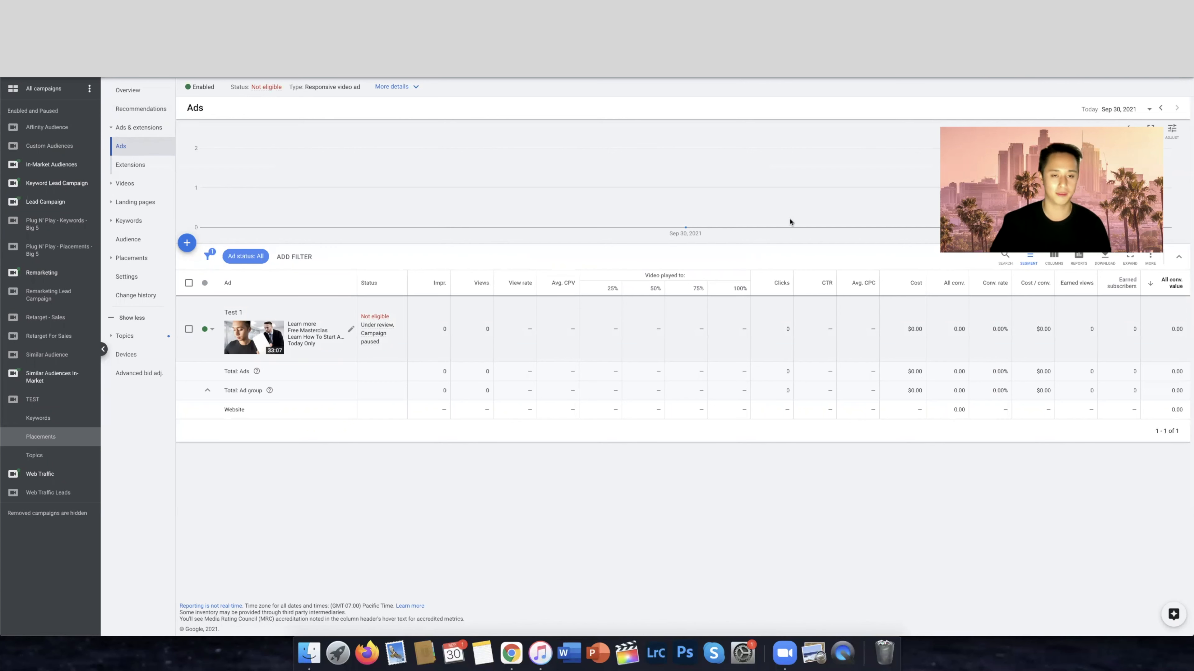
Open the TEST campaign, go to the account's conversion actions and start a new website conversion action
left_click(33, 399)
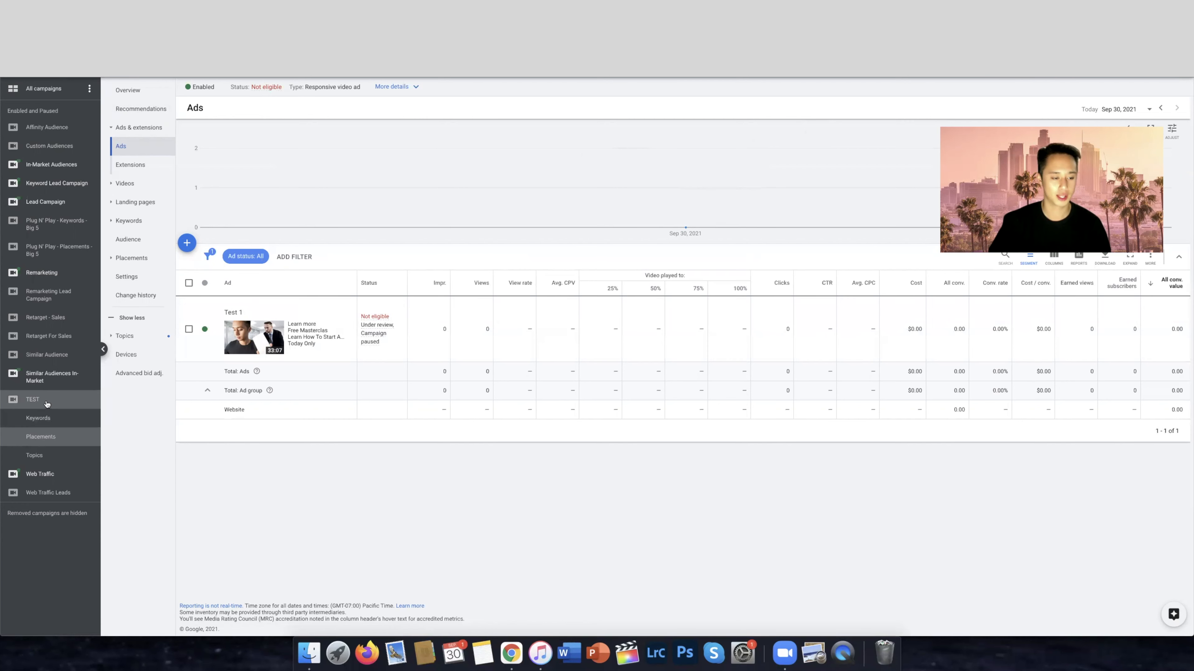
left_click(1022, 78)
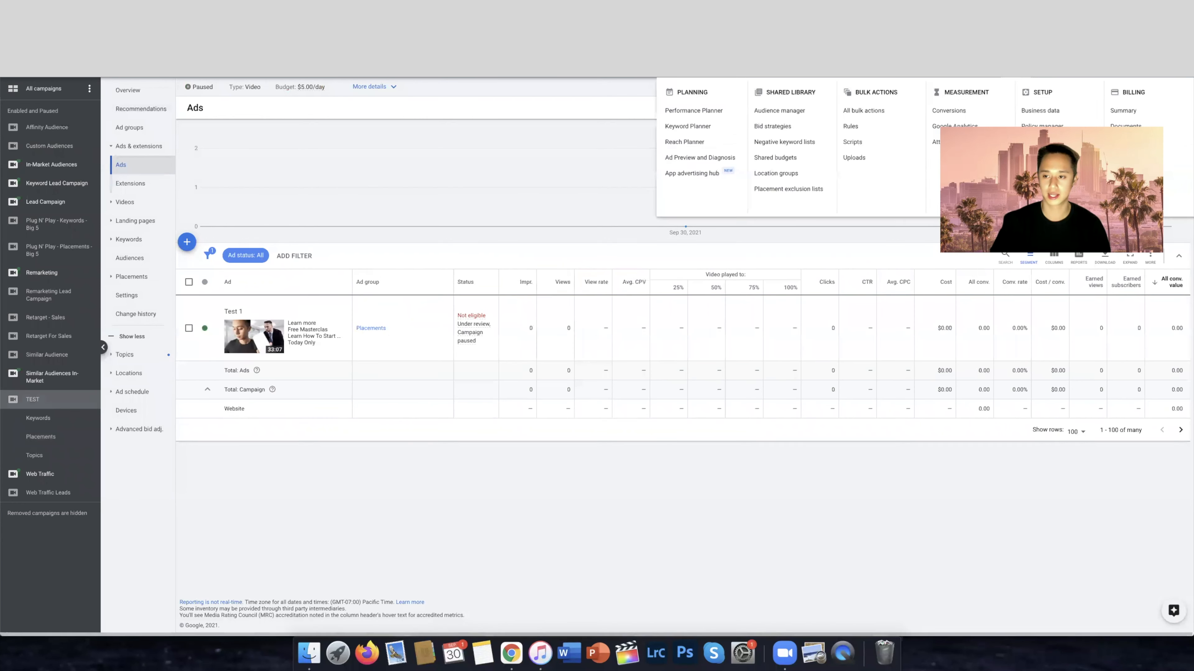
left_click(935, 115)
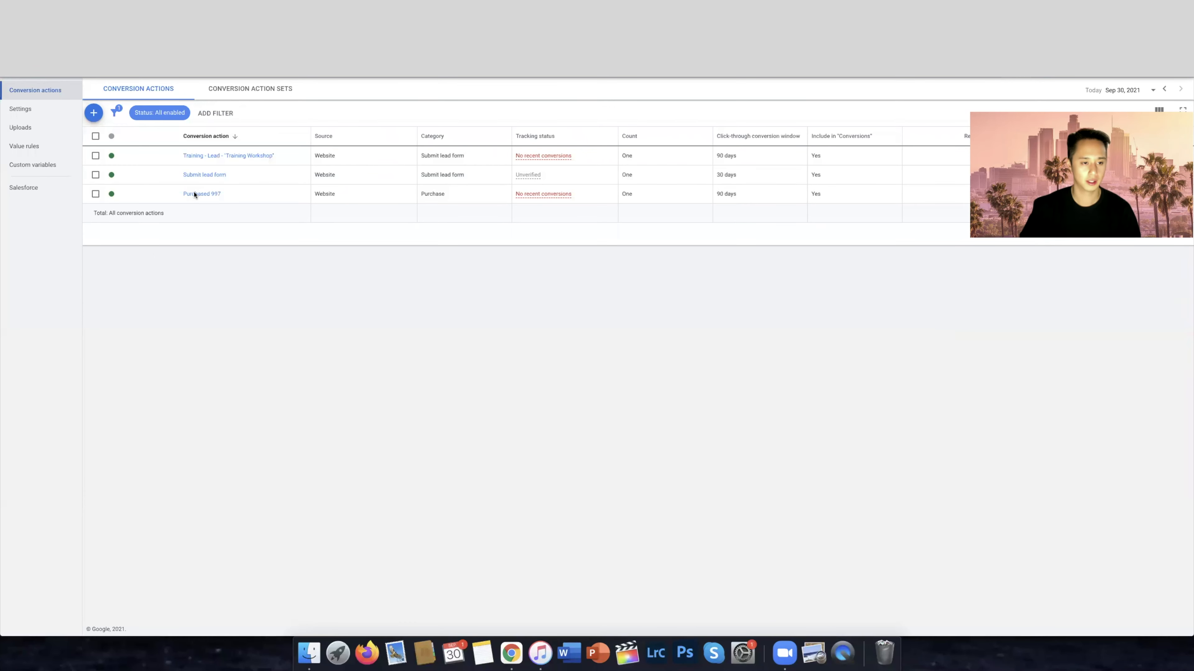
left_click(94, 113)
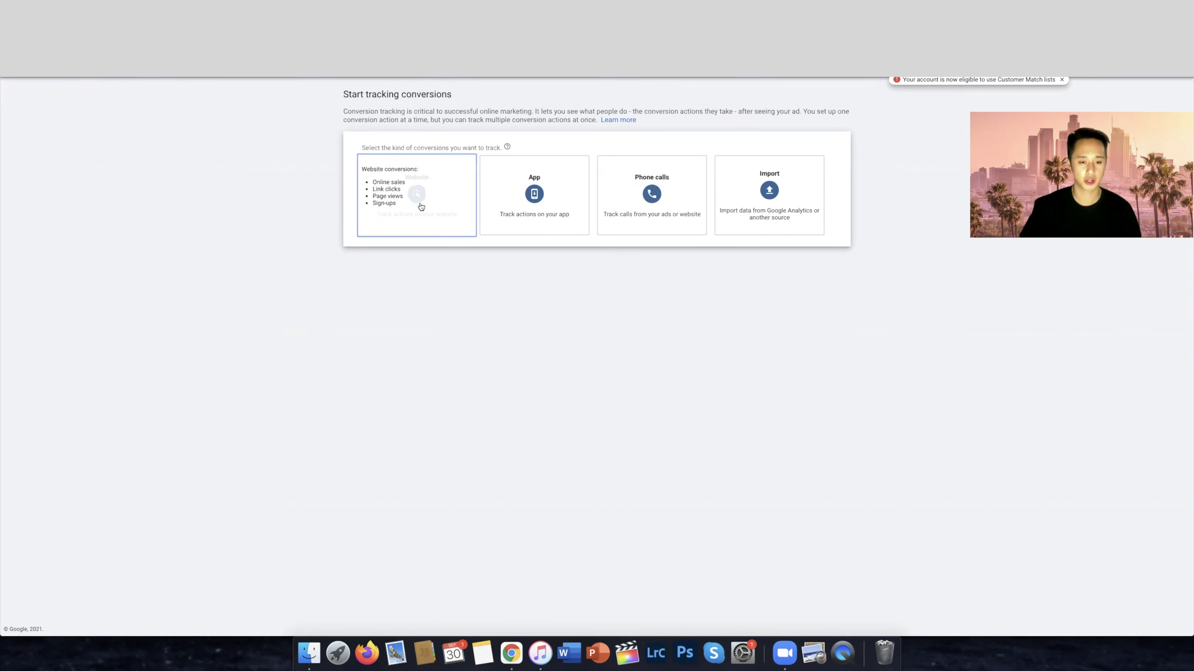
left_click(458, 235)
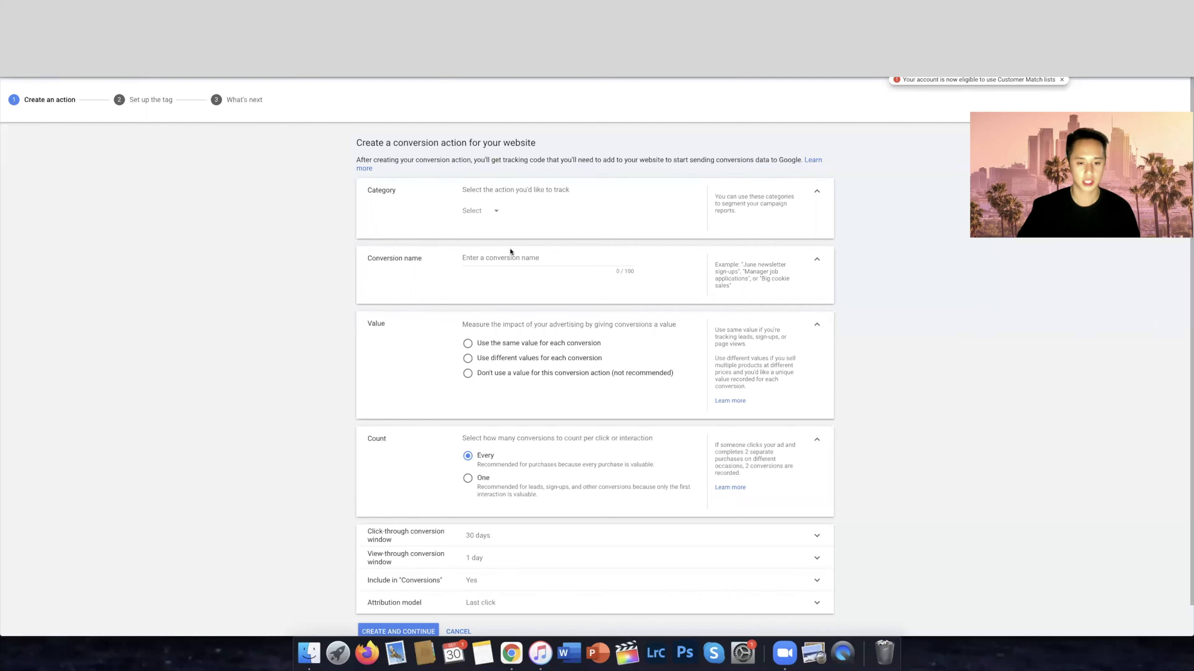
Set the category of the website conversion action to Sign-up
left_click(472, 211)
left_click(505, 331)
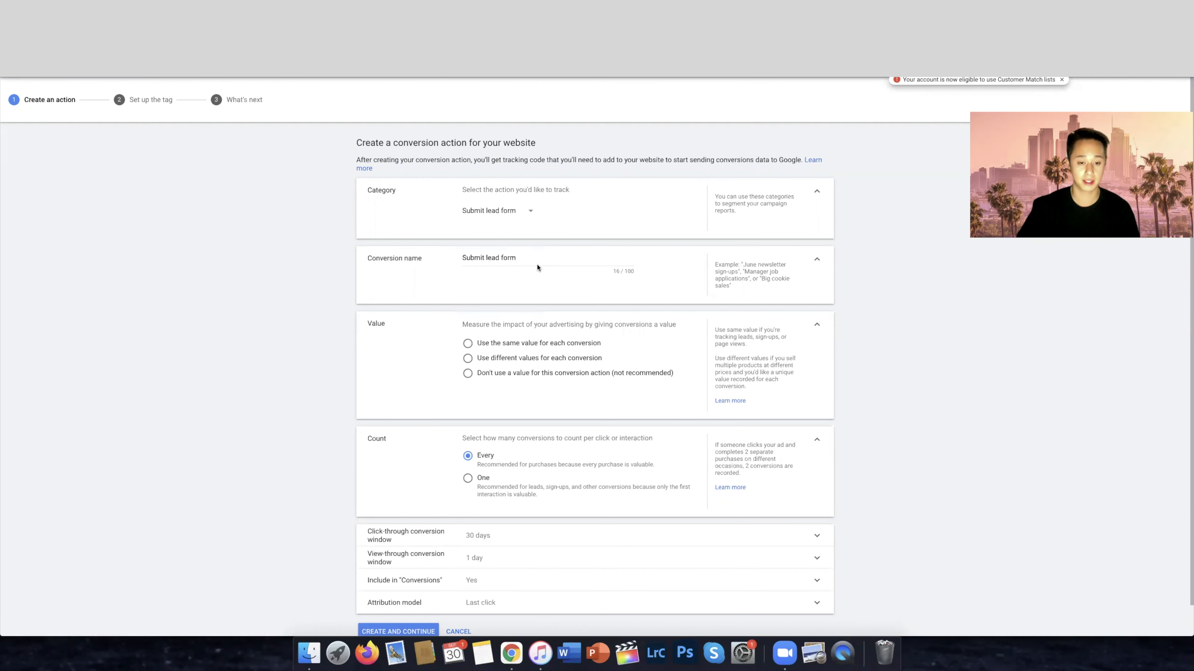
left_click(500, 212)
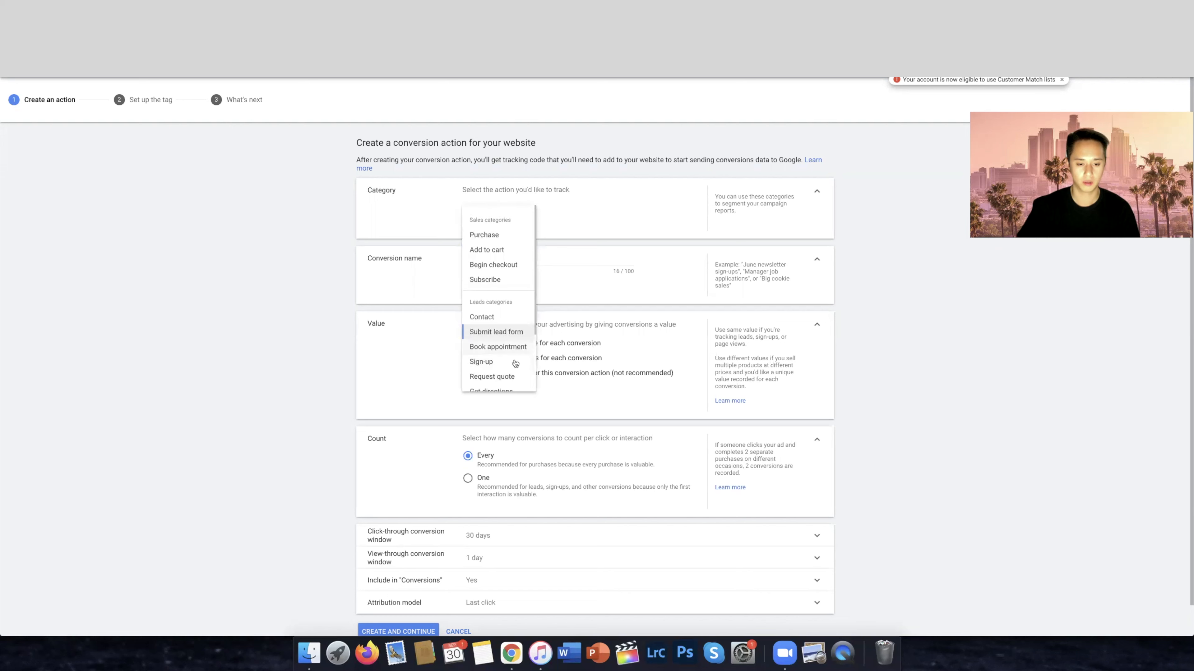
left_click(484, 359)
Examine the available sales and leads categories for the conversion action, keeping Sign-up selected
left_click(484, 213)
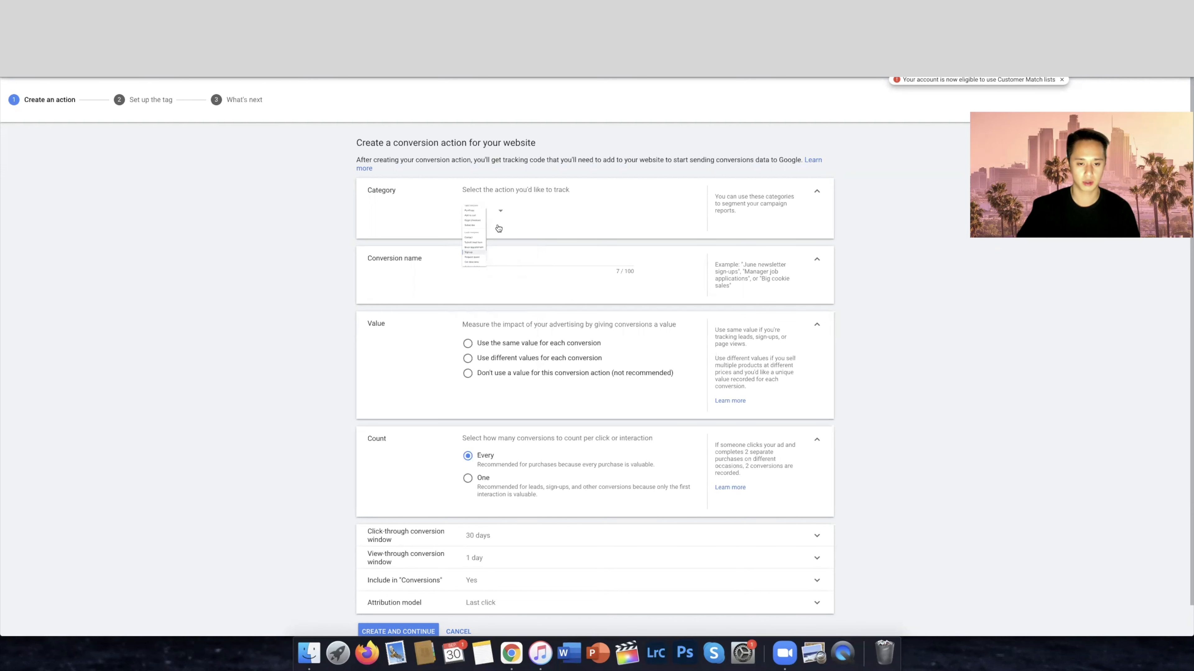
scroll(506, 277, "up", 1)
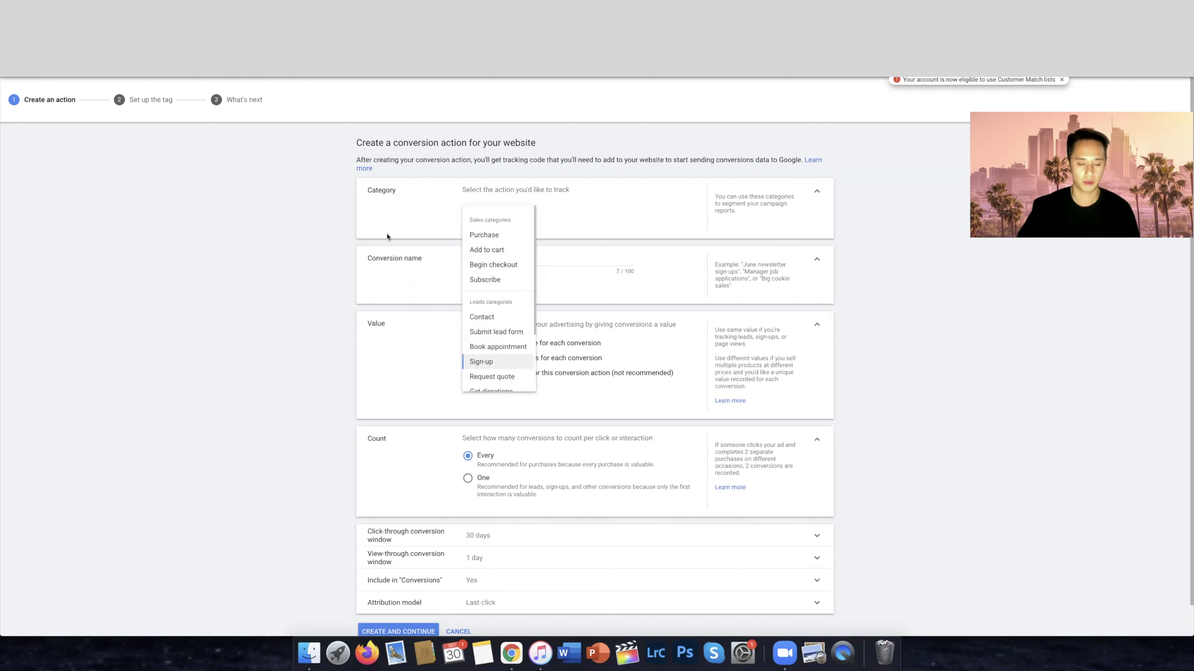
scroll(498, 260, "down", 3)
scroll(499, 262, "up", 3)
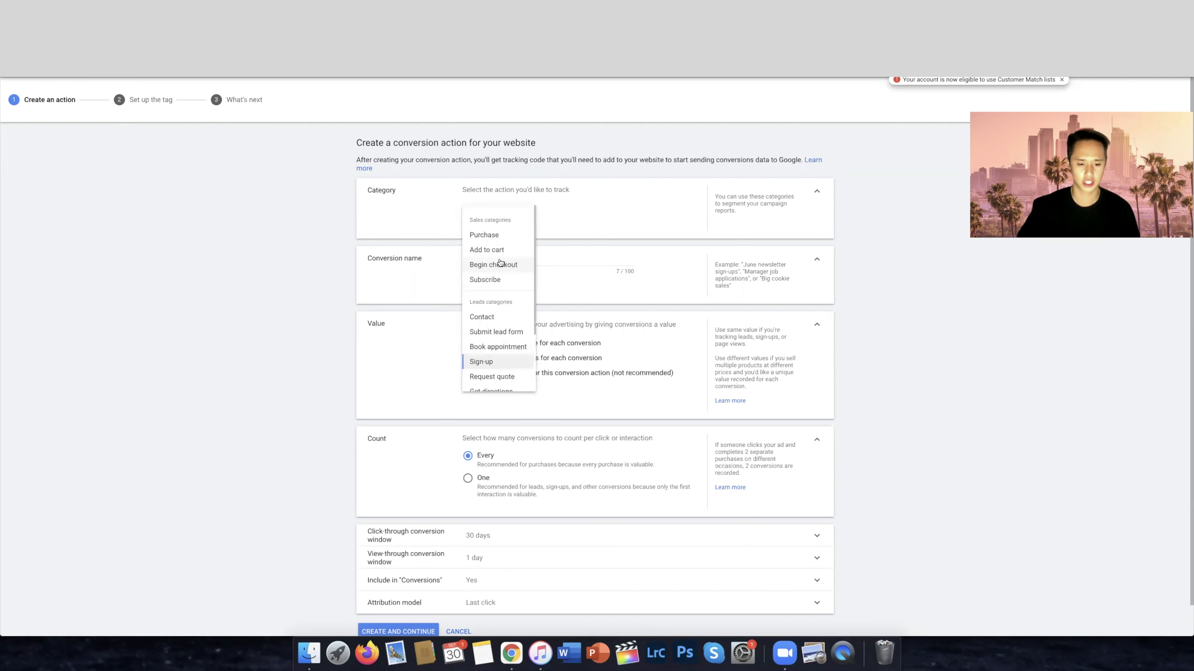
left_click(278, 259)
left_click(490, 221)
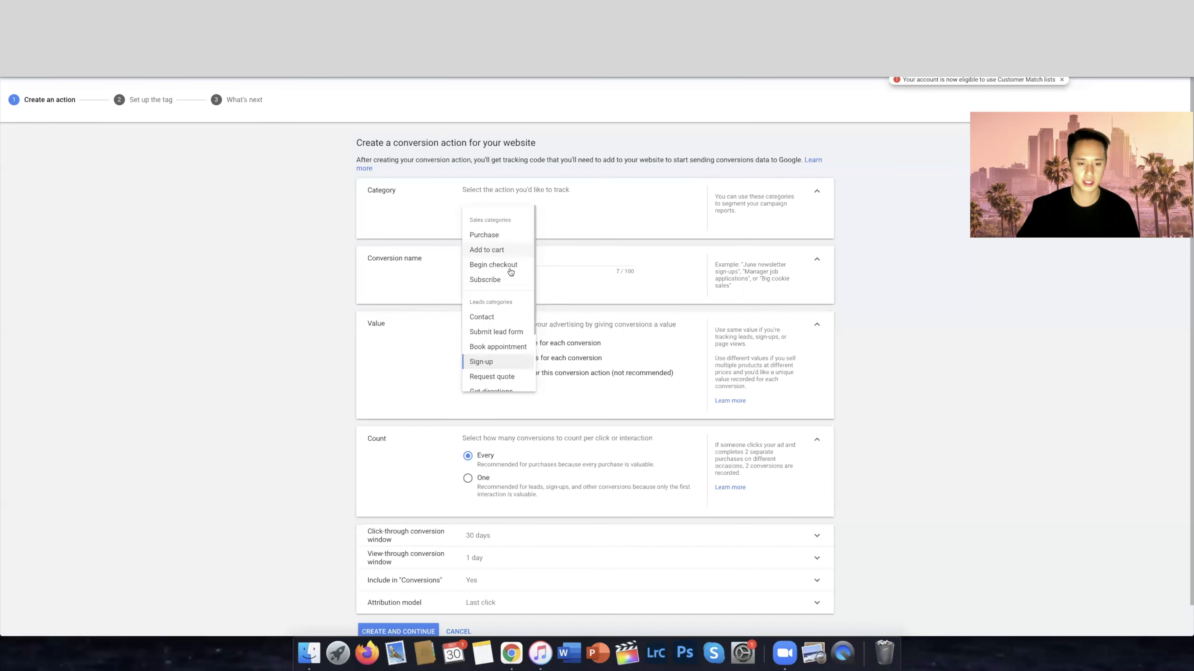
left_click(350, 233)
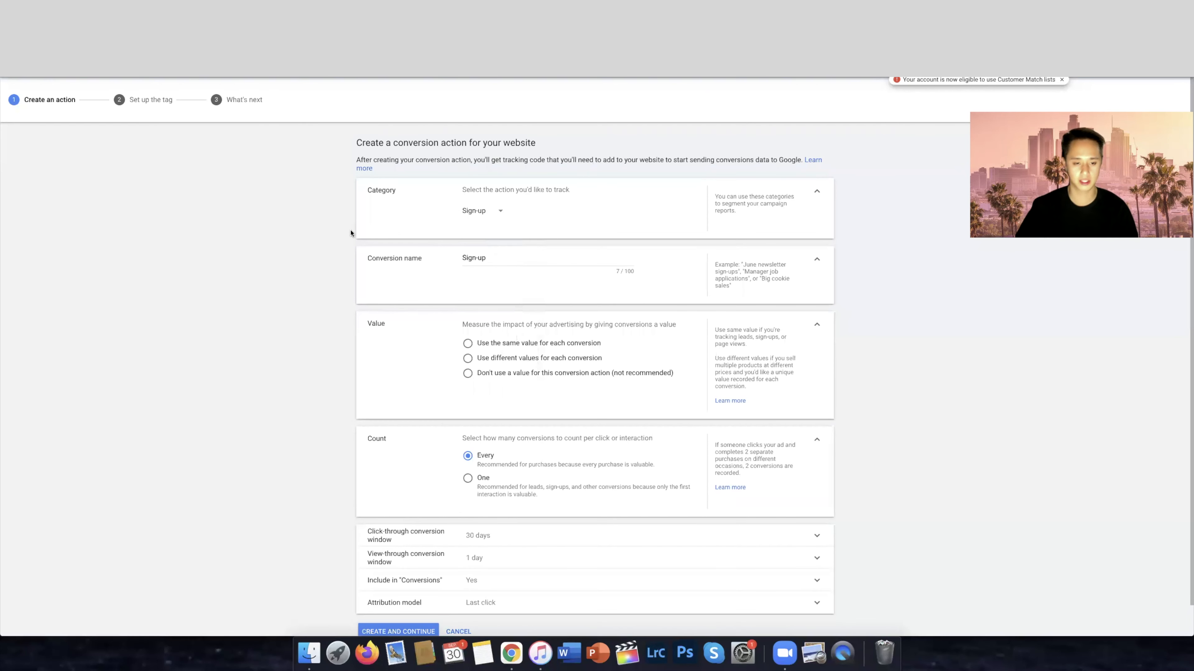
left_click(475, 214)
left_click(595, 214)
Choose not to use a value for the conversion action and name it Sign-up Leads
left_click(533, 258)
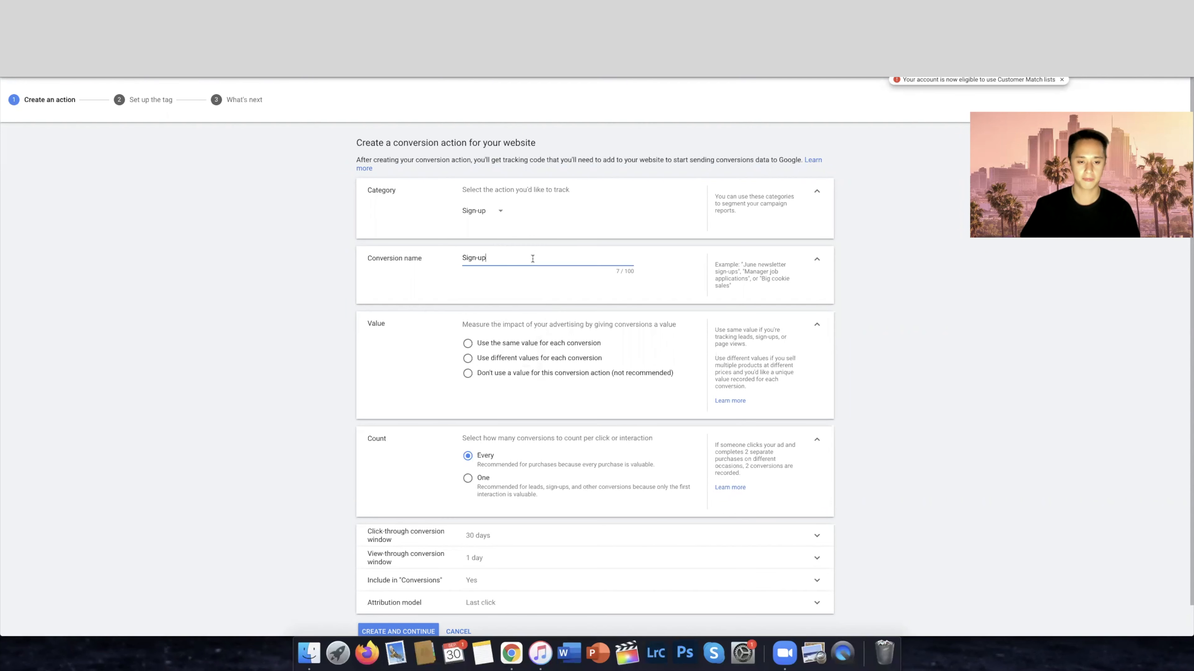
left_click_drag(501, 257, 441, 259)
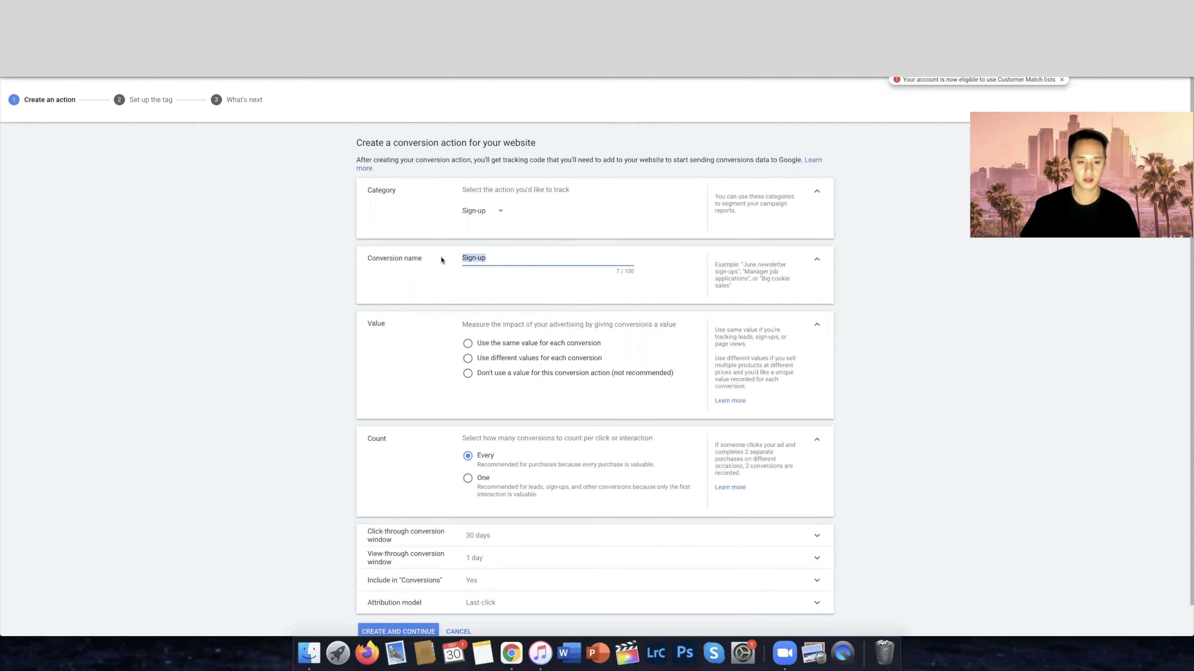
left_click(503, 257)
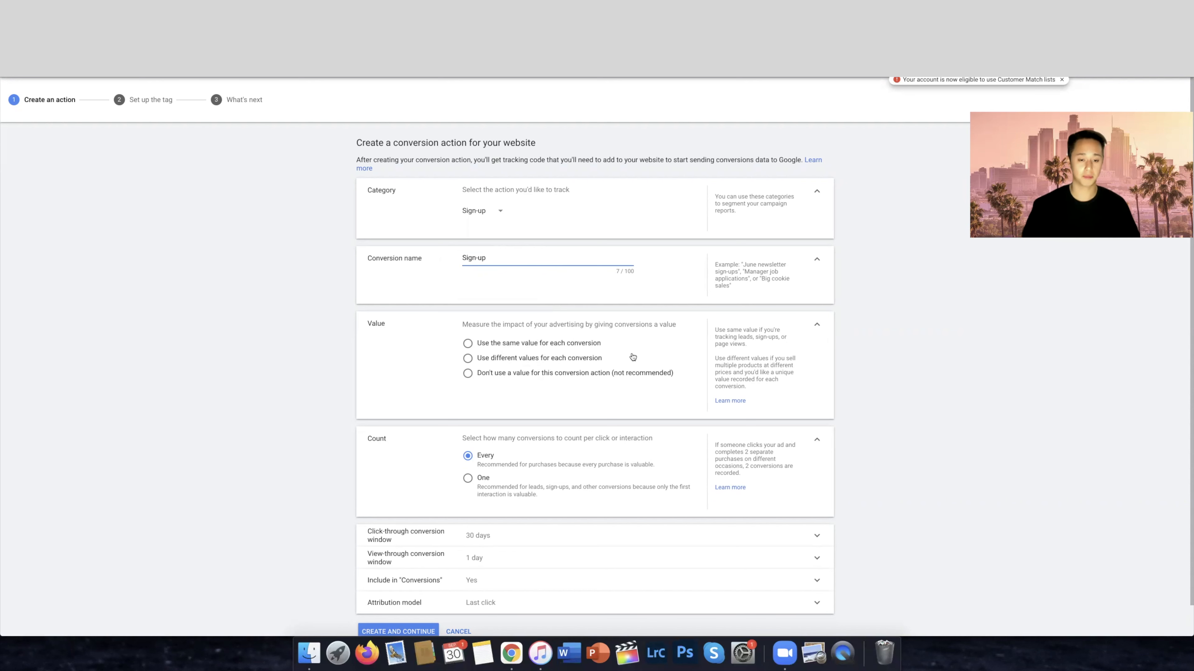
left_click(560, 346)
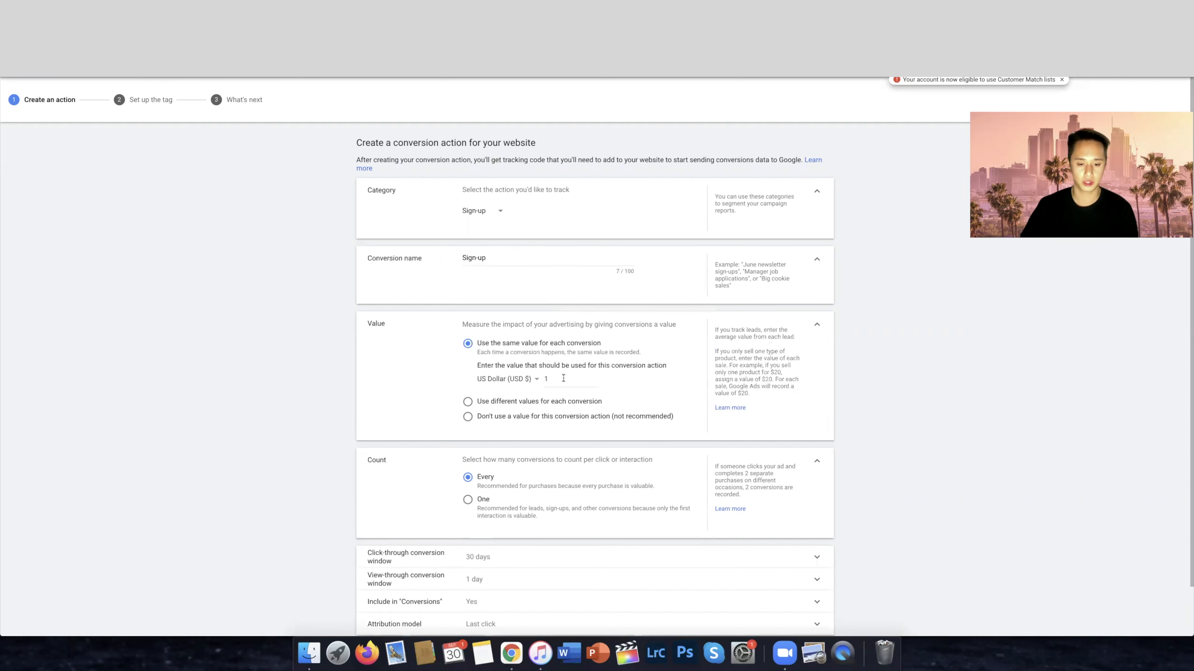
left_click(548, 380)
left_click_drag(543, 380, 600, 381)
left_click(534, 418)
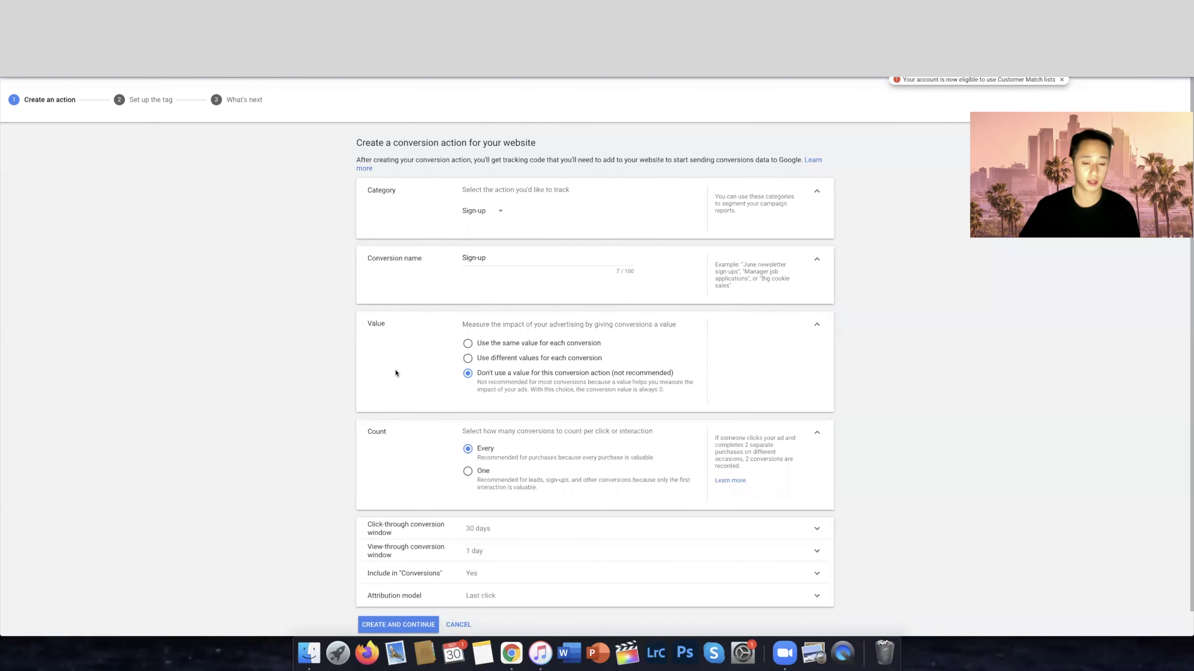
left_click(488, 264)
type("Leads")
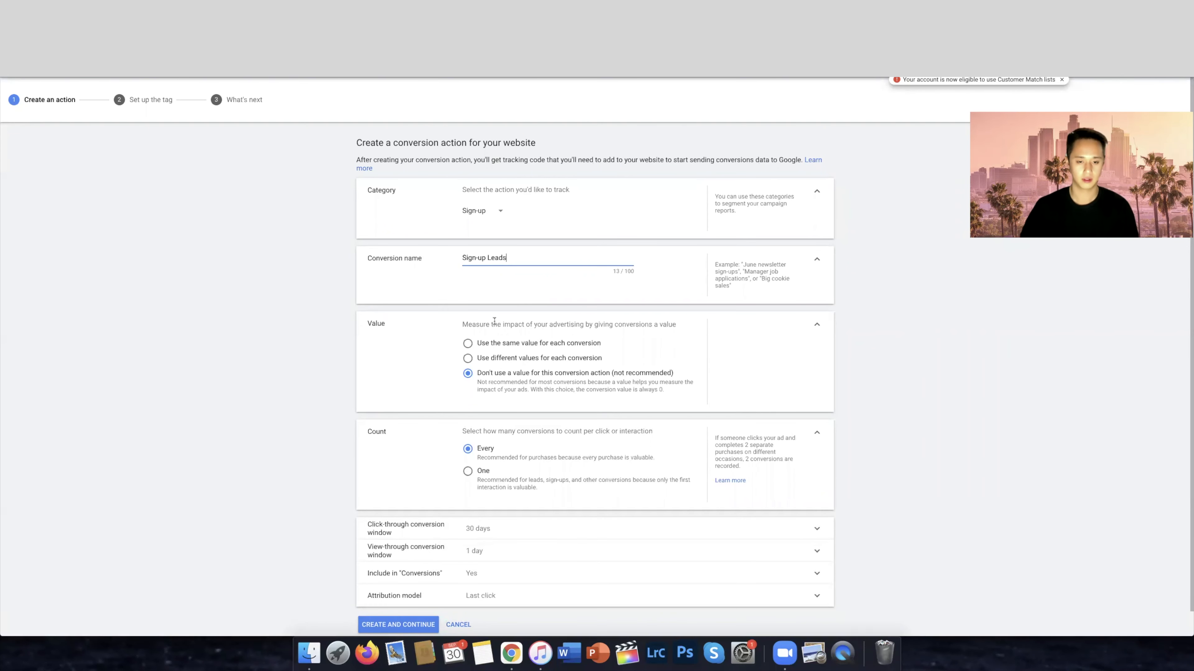
Set the conversion count to One and create the conversion action
double_click(389, 432)
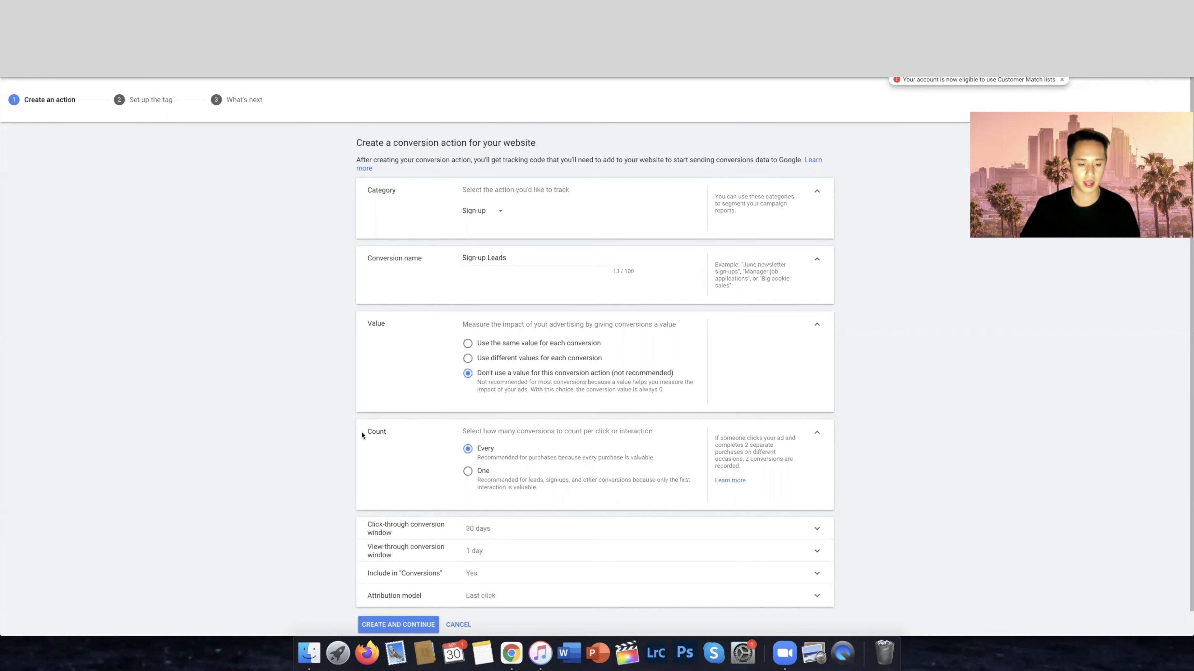
left_click(489, 484)
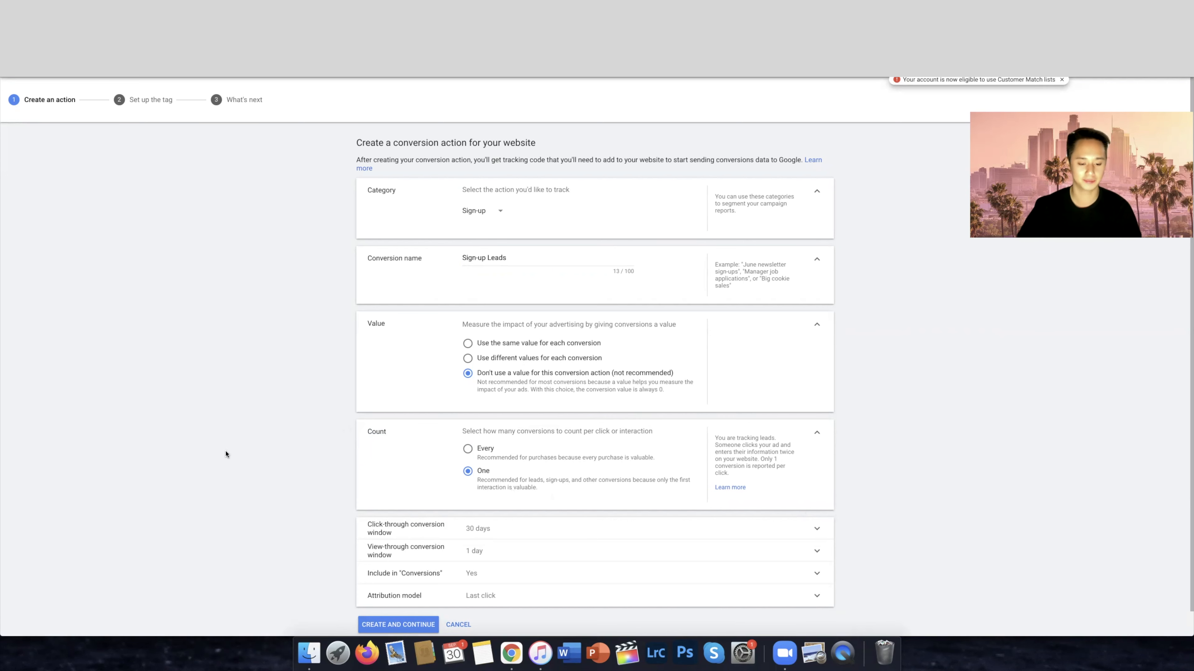
scroll(226, 453, "down", 1)
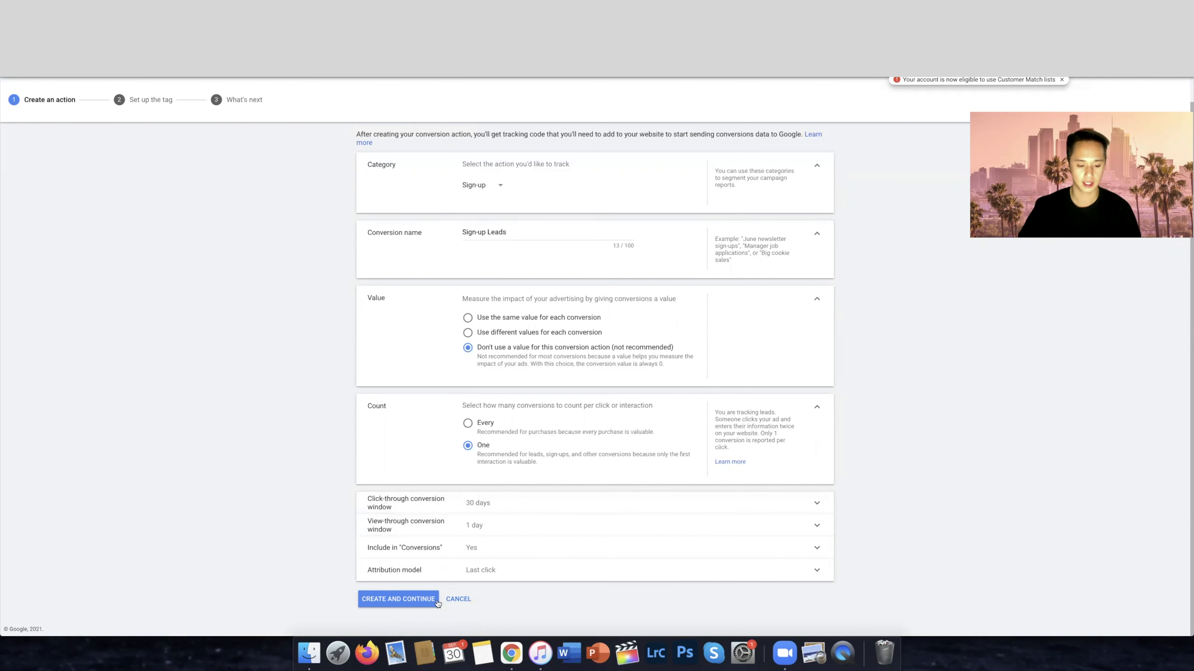
left_click(387, 601)
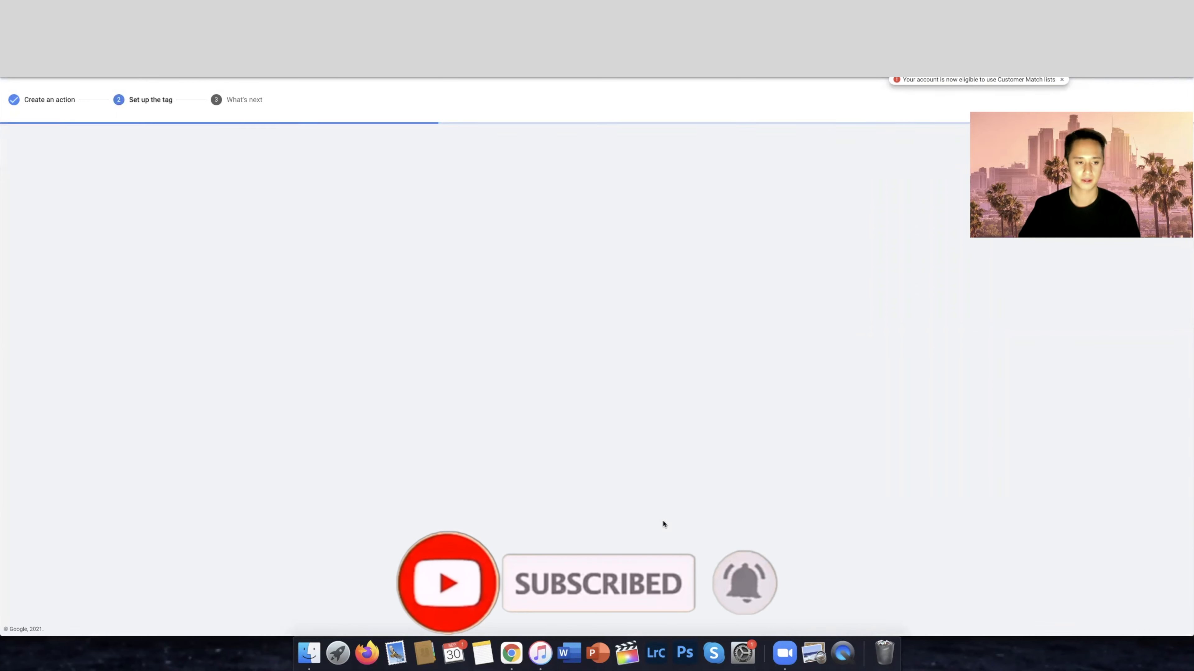
Choose to install the tag yourself and copy the global site tag code
left_click(497, 249)
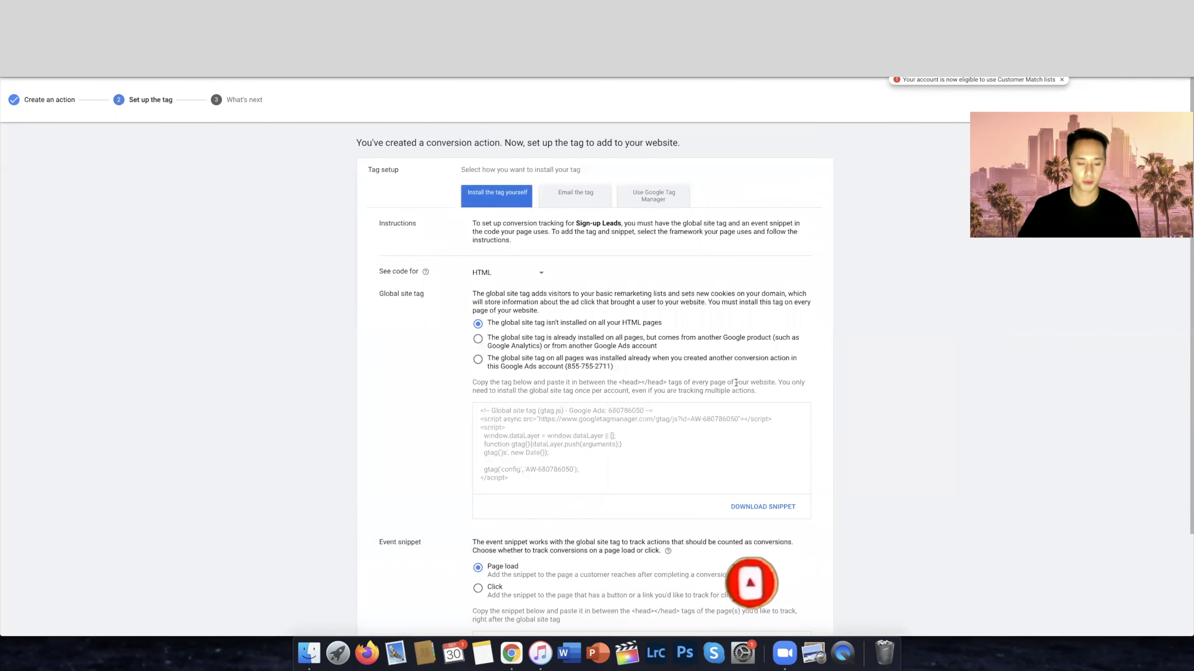
scroll(583, 326, "down", 4)
left_click(582, 326)
key("super+c")
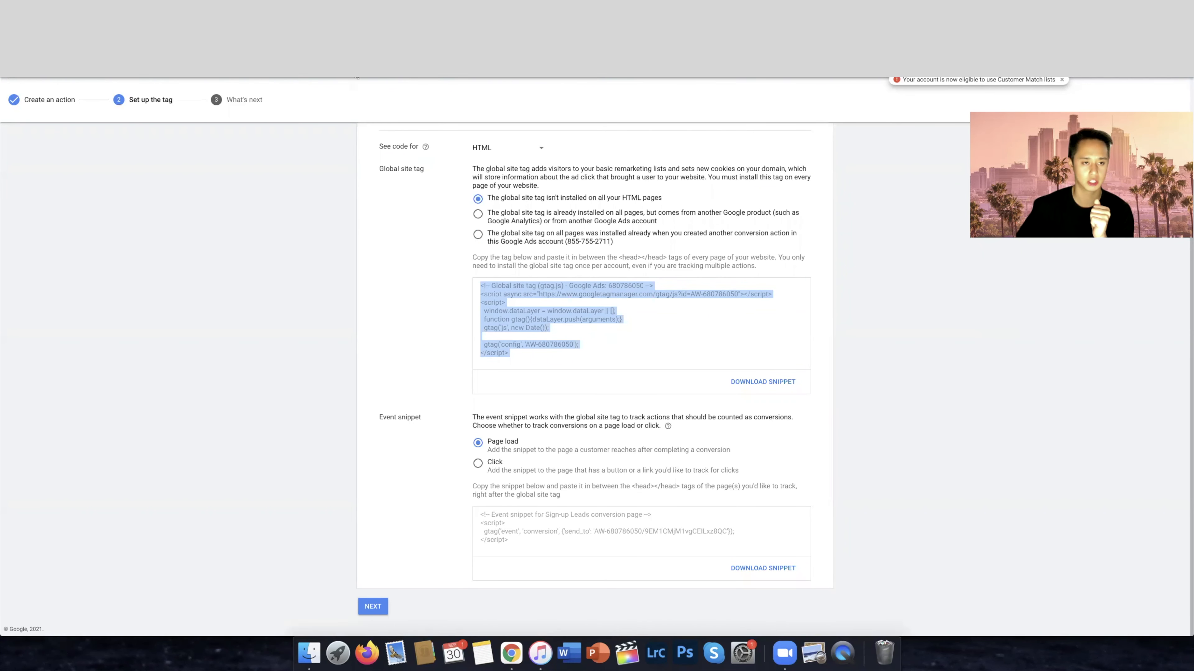
Switch to the ClickFunnels funnel settings, paste the global site tag as the head tracking code, and save the settings
key("ctrl+Tab")
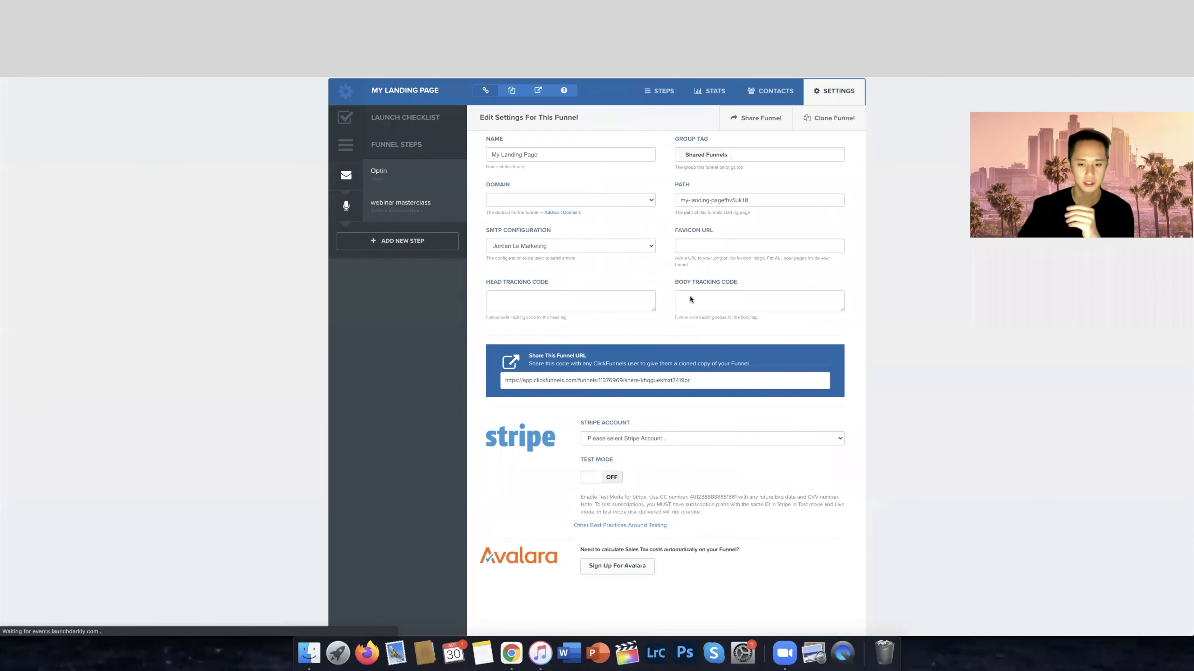
left_click_drag(653, 311, 675, 432)
left_click(554, 325)
left_click_drag(557, 284, 461, 283)
left_click(568, 313)
key("super+v")
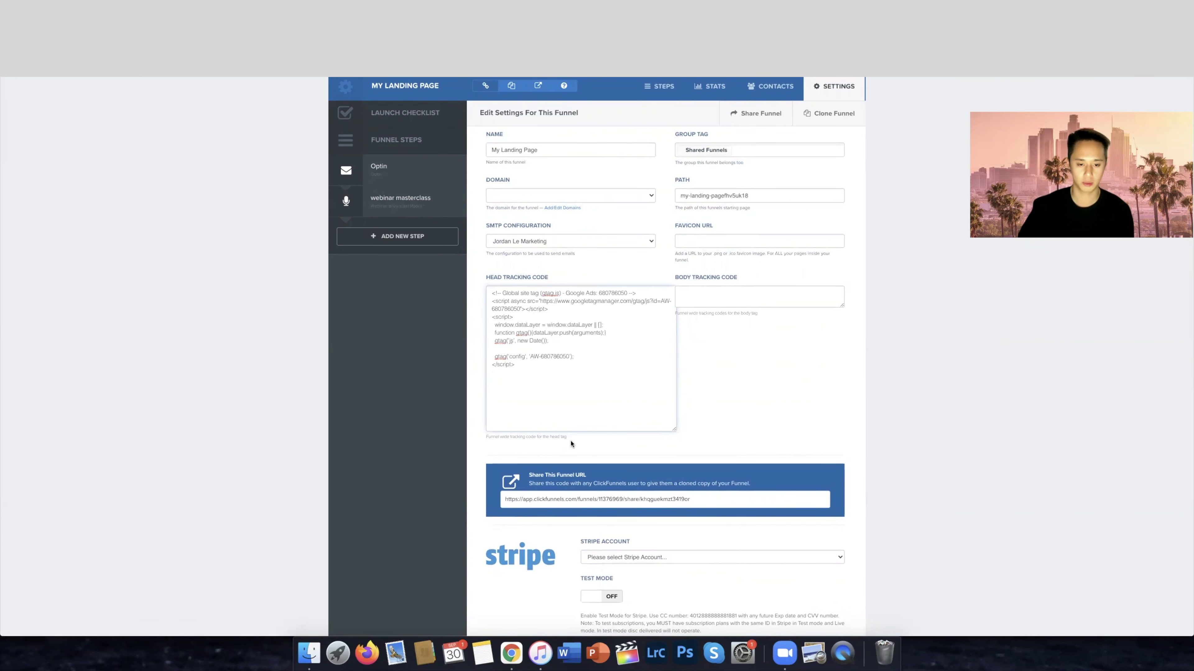
scroll(782, 414, "down", 20)
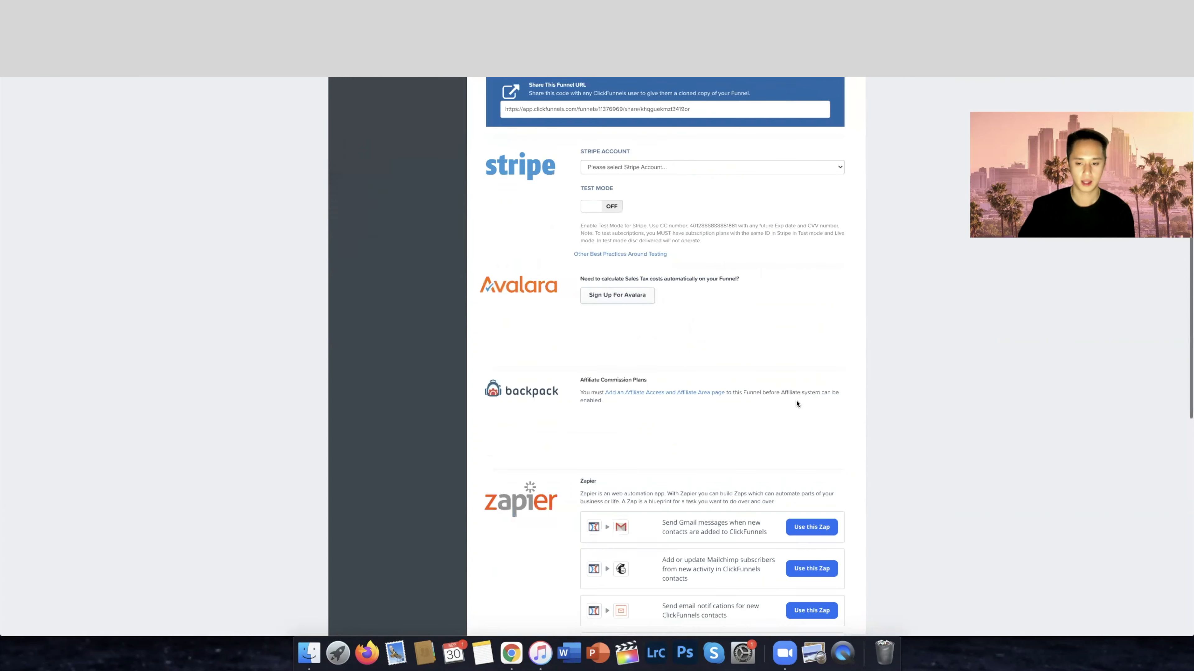
left_click(795, 568)
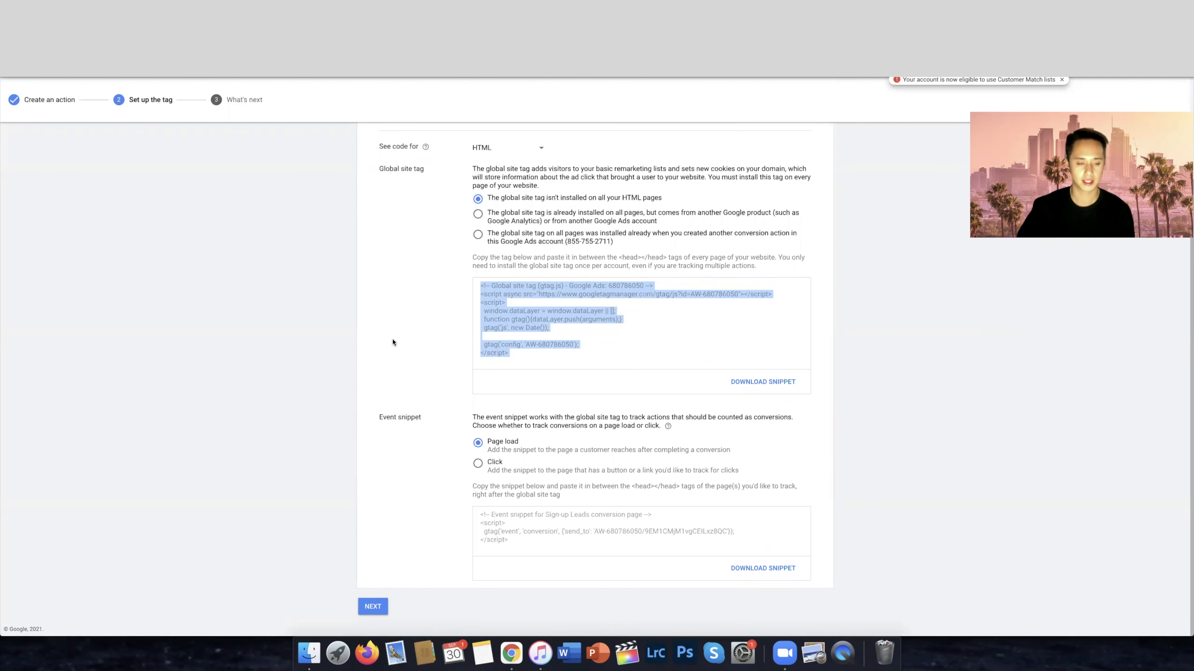
Copy the Sign-up Leads event snippet and replace the header tracking code of the ClickFunnels webinar page with it
left_click(550, 537)
key("super+c")
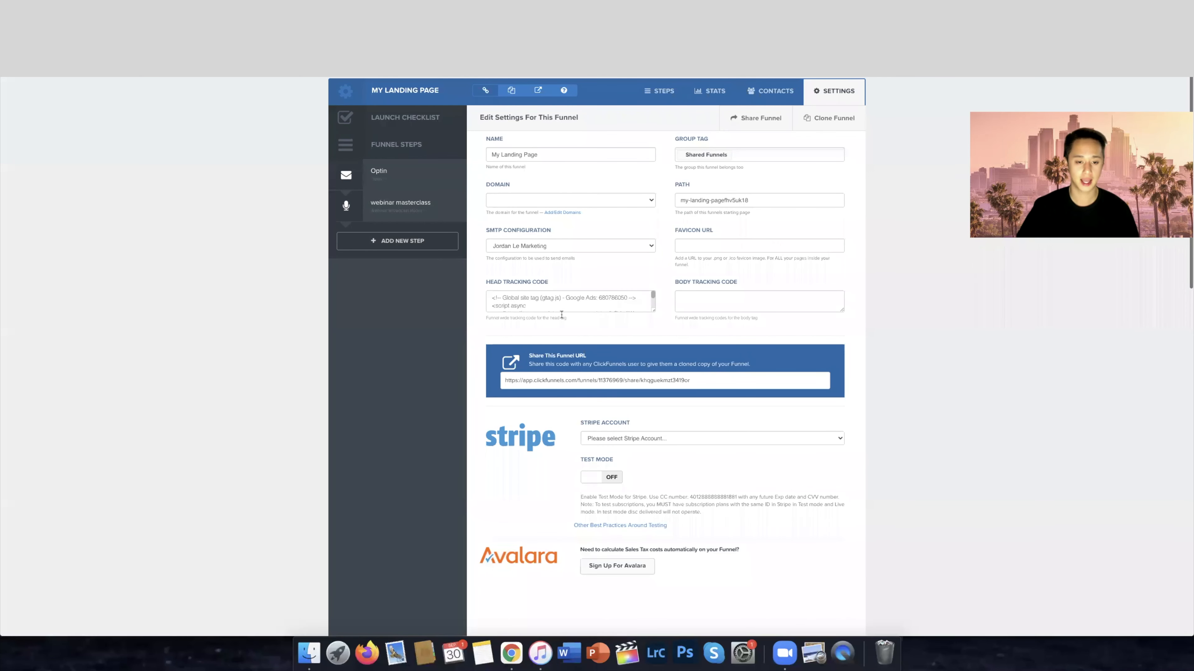
left_click_drag(549, 282, 480, 283)
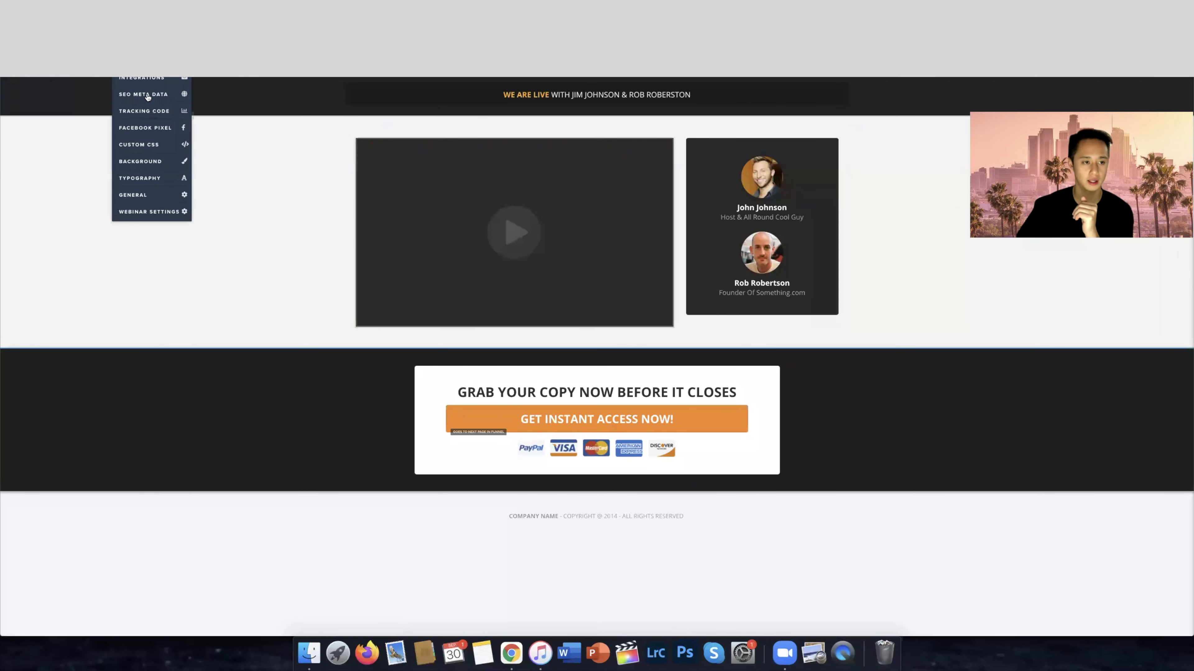
left_click(142, 112)
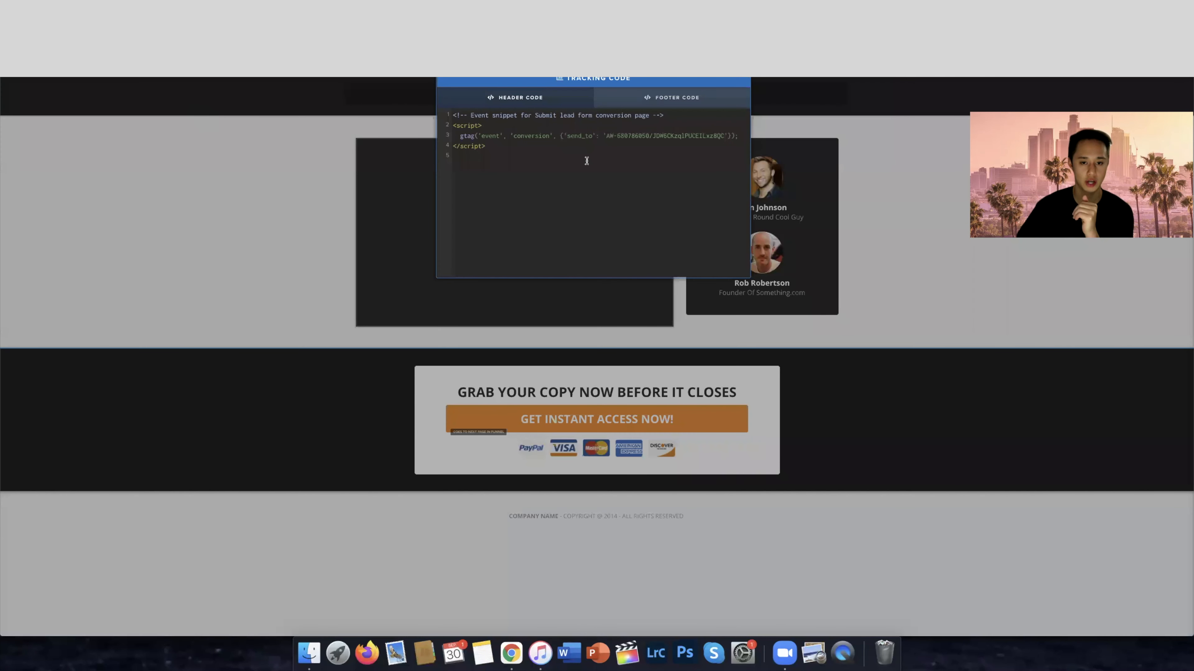
key("super+a")
key("BackSpace")
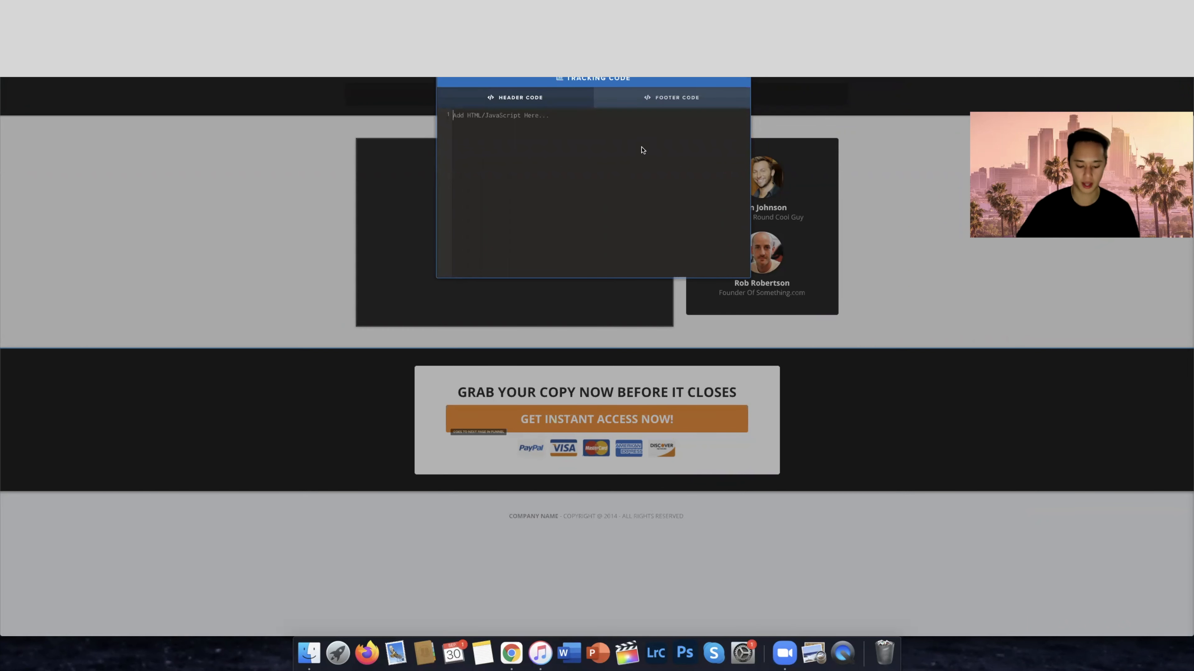
key("super+v")
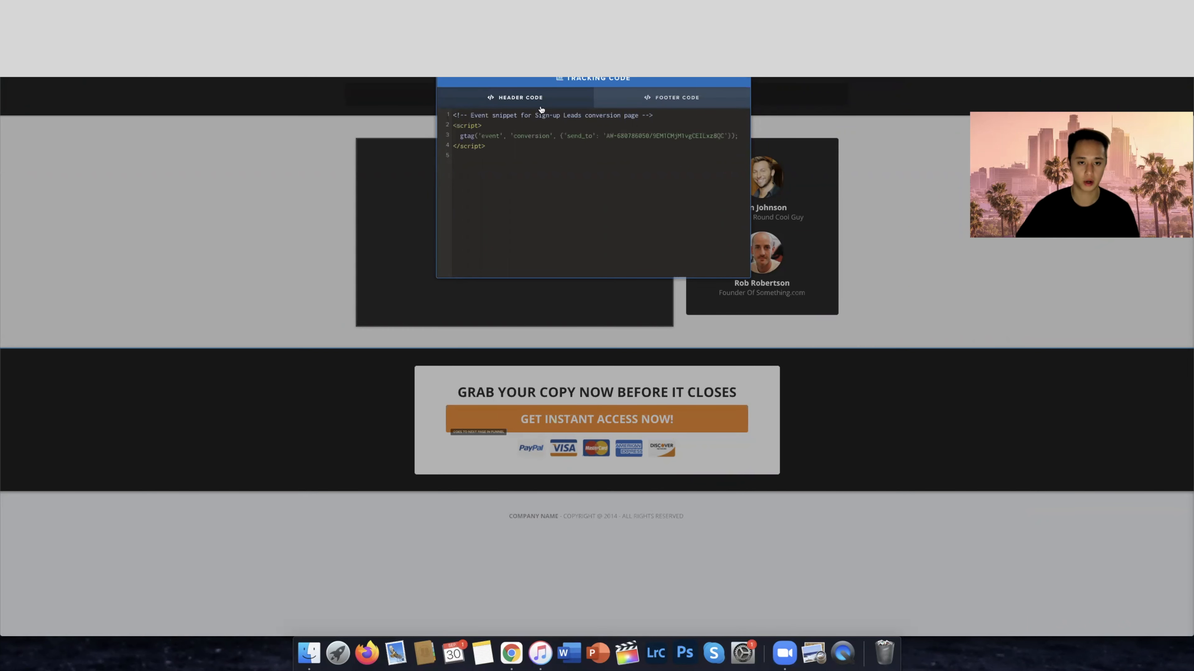
left_click_drag(607, 159, 435, 114)
left_click(333, 235)
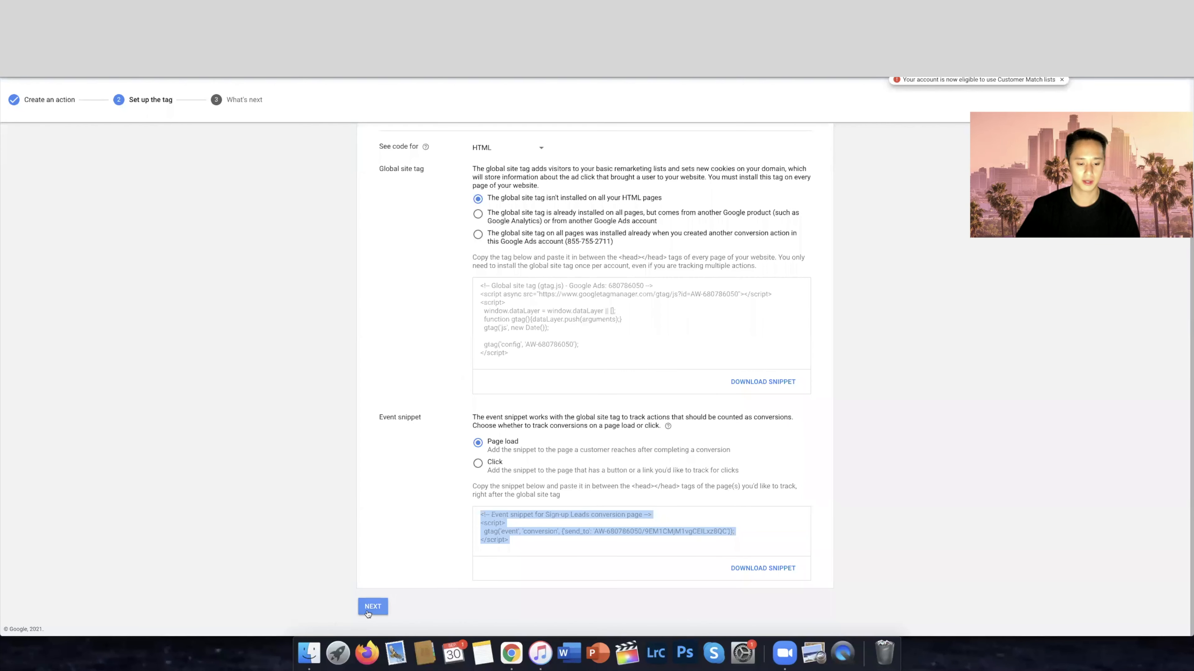
Finish the tag setup in Google Ads and remove the Sign-up Leads conversion action
left_click(369, 611)
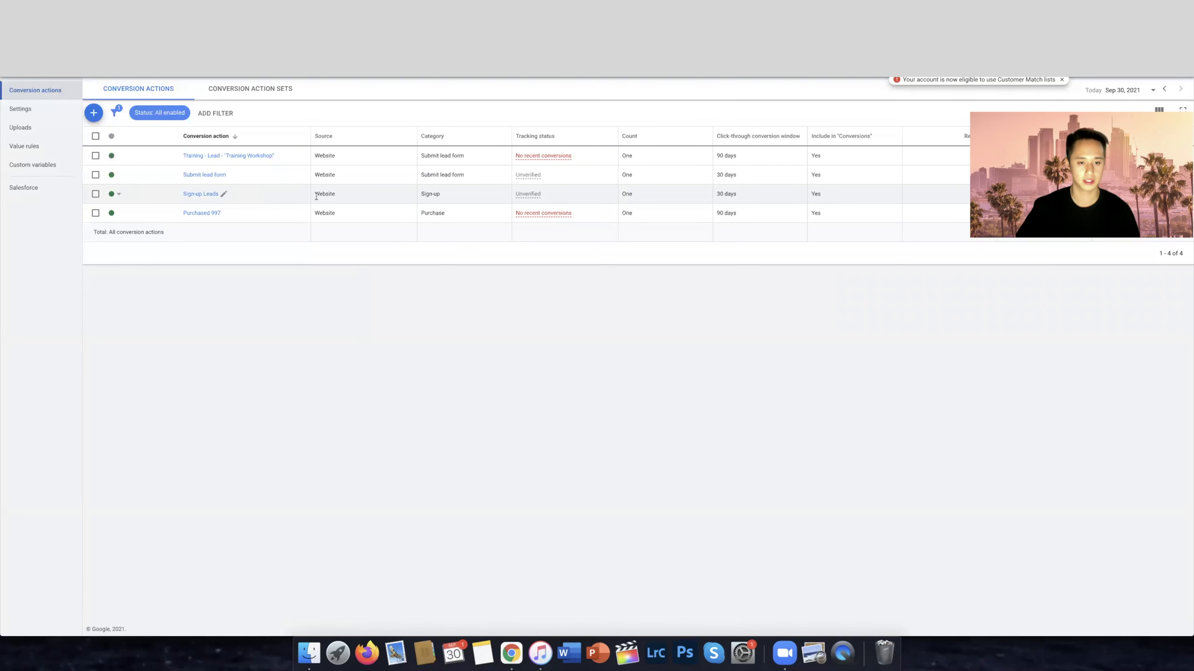
left_click(116, 194)
left_click(138, 214)
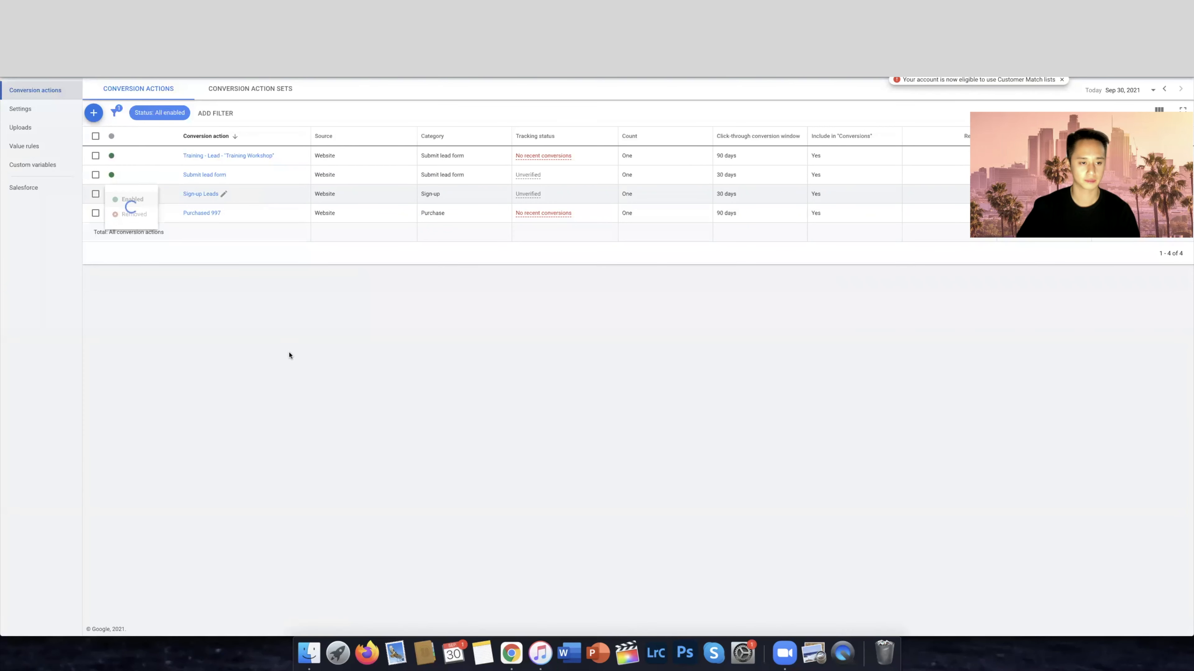
Start a new phone call conversion action that tracks calls to a phone number on your website
left_click(94, 113)
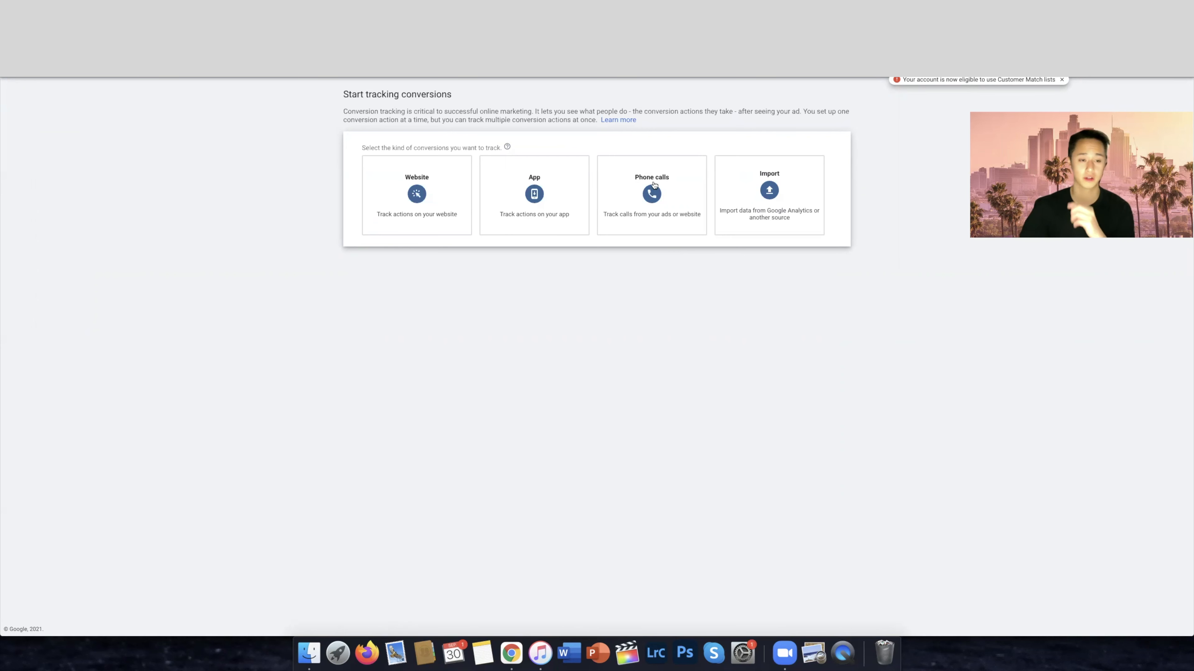
left_click(680, 183)
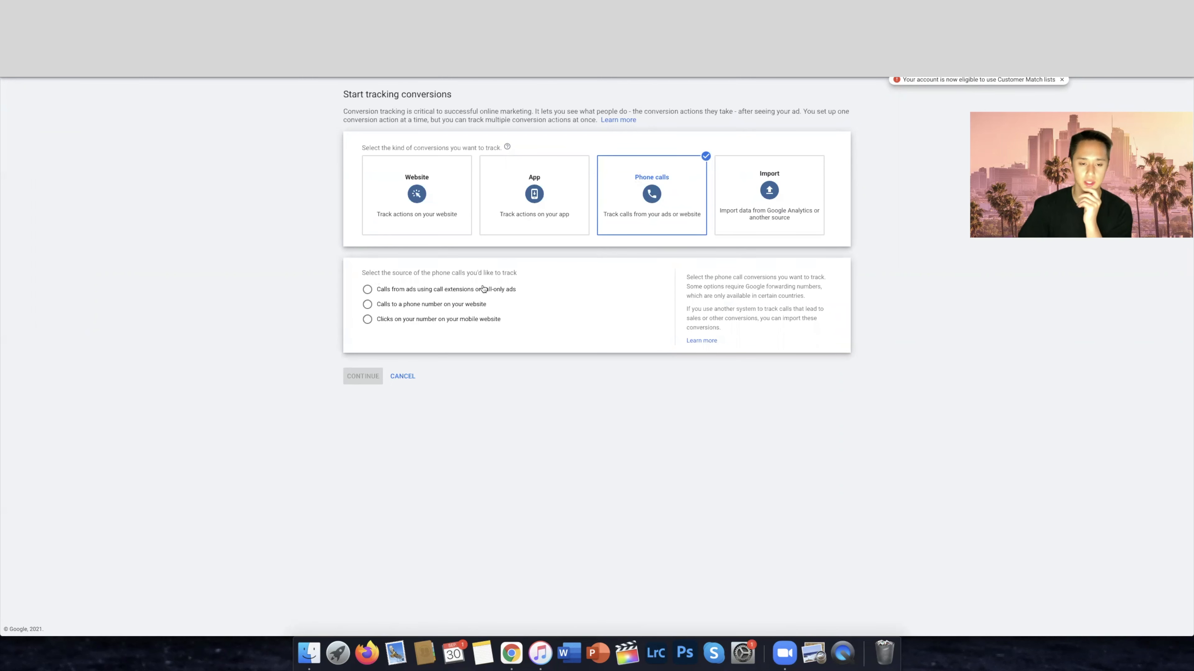
left_click(461, 305)
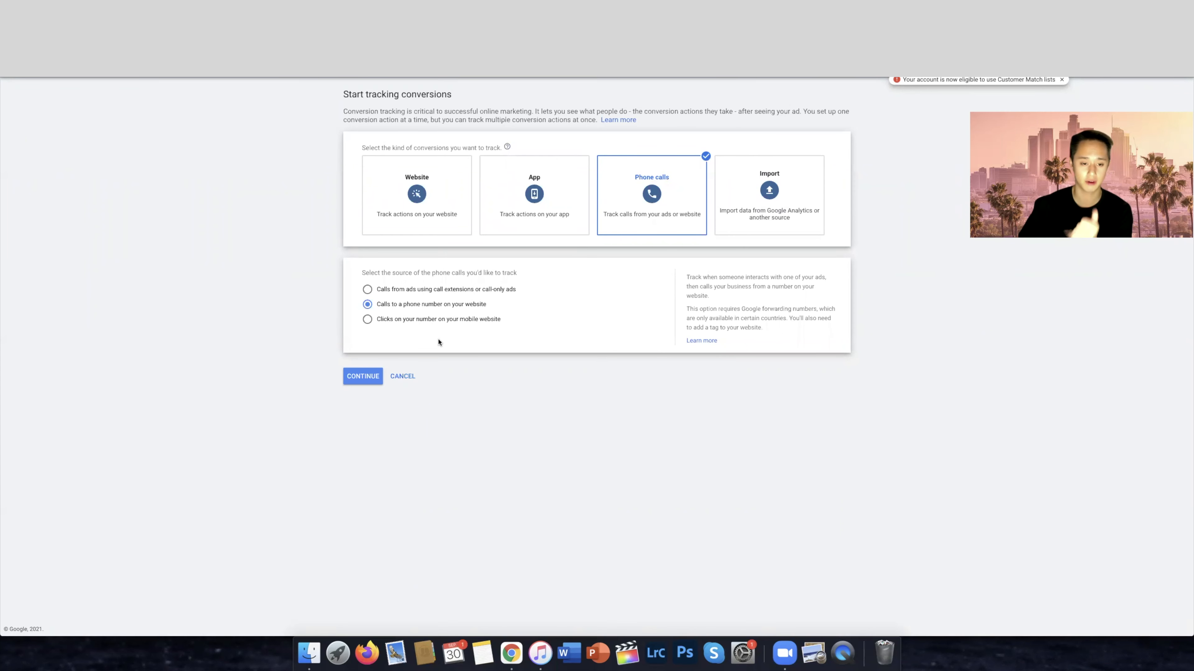
left_click(364, 376)
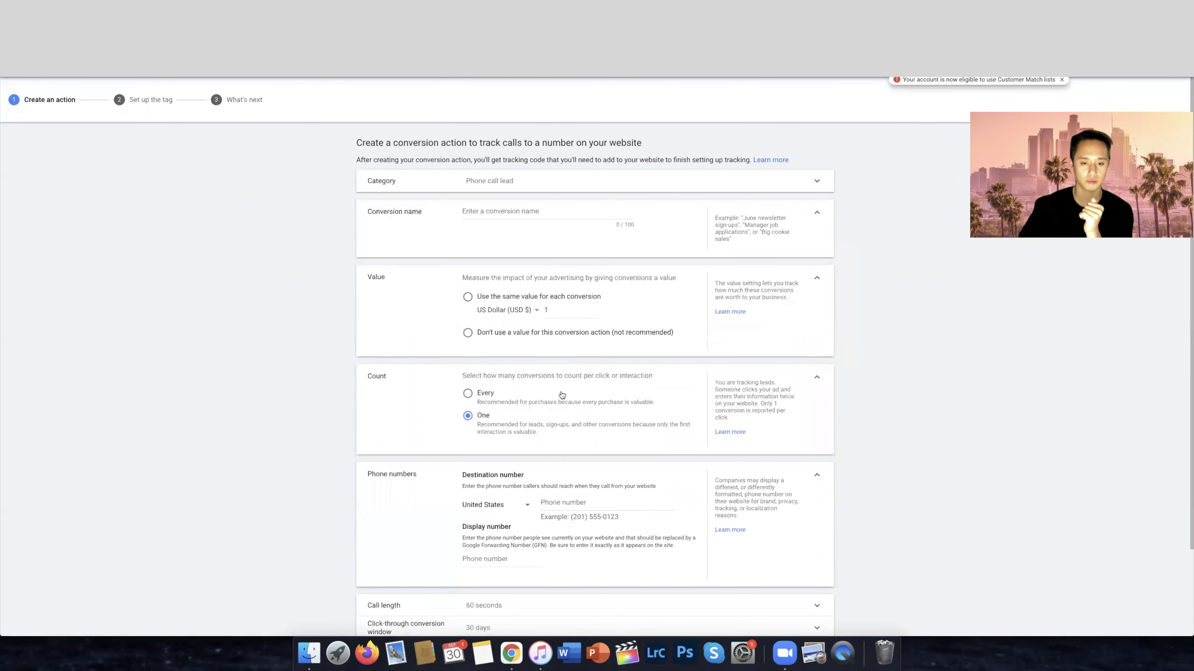
Name the conversion action Phone Call Lead and choose not to use a value for it
left_click(586, 223)
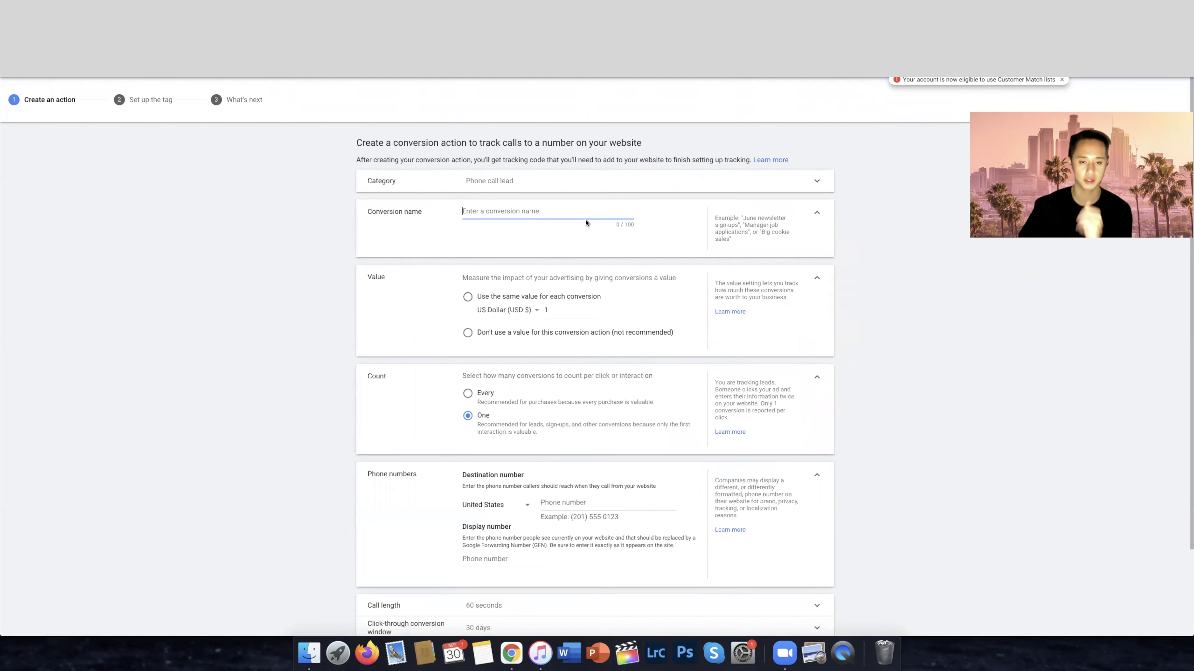
type("Phone Ca")
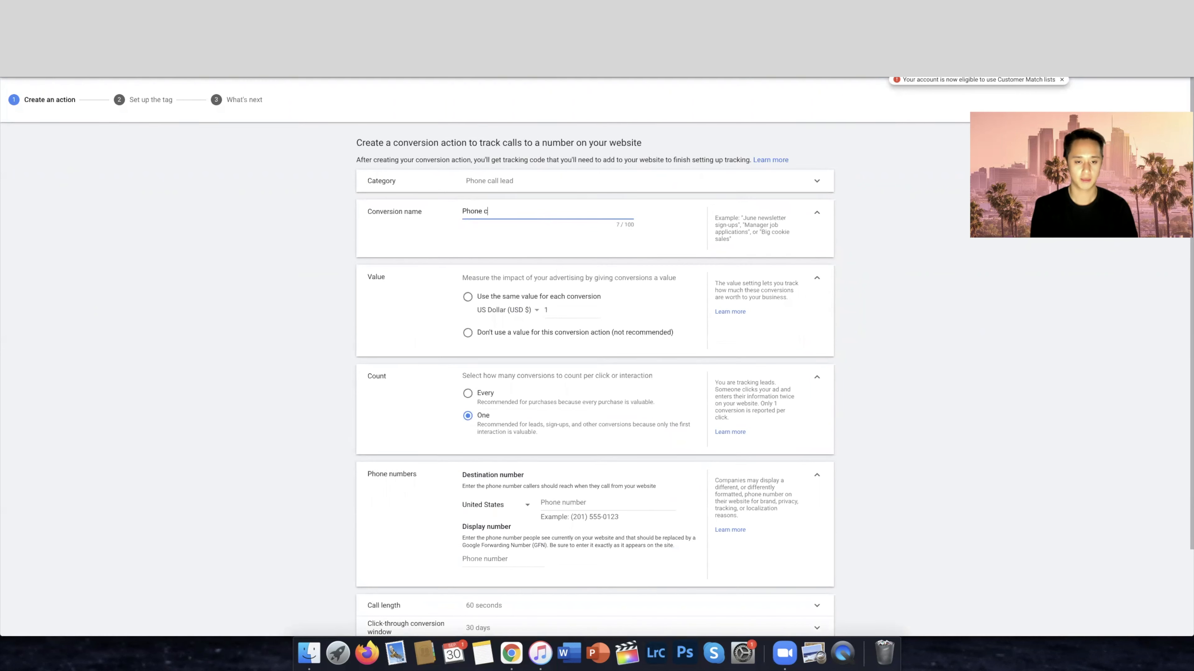
type("ll ")
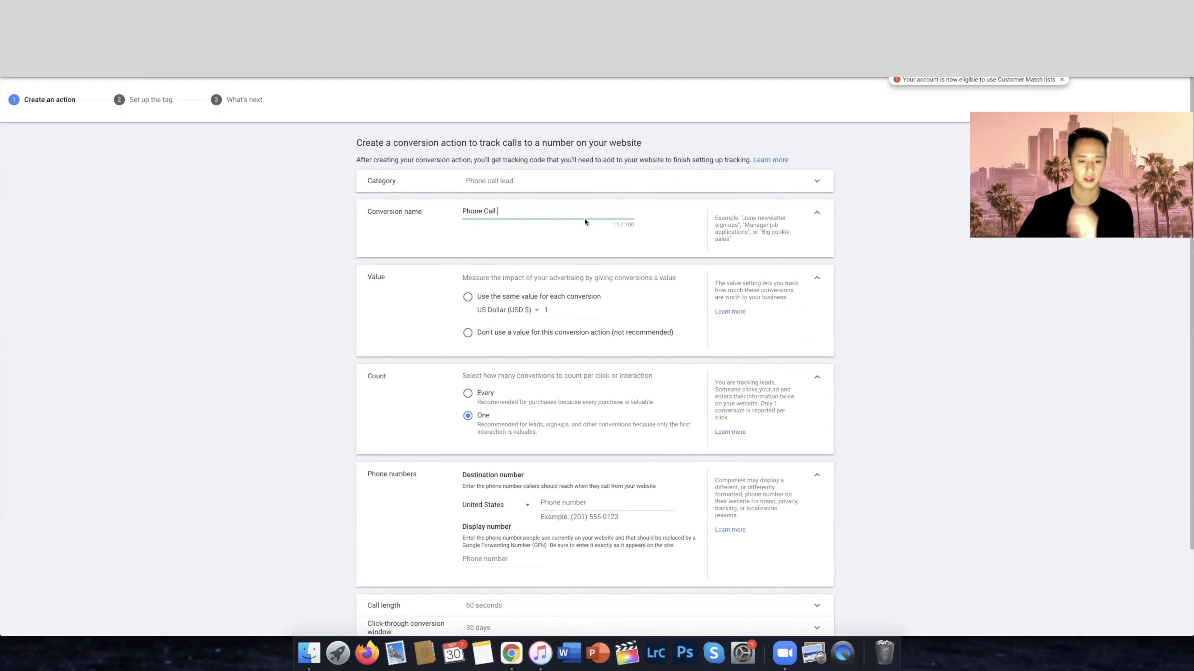
type("Lead")
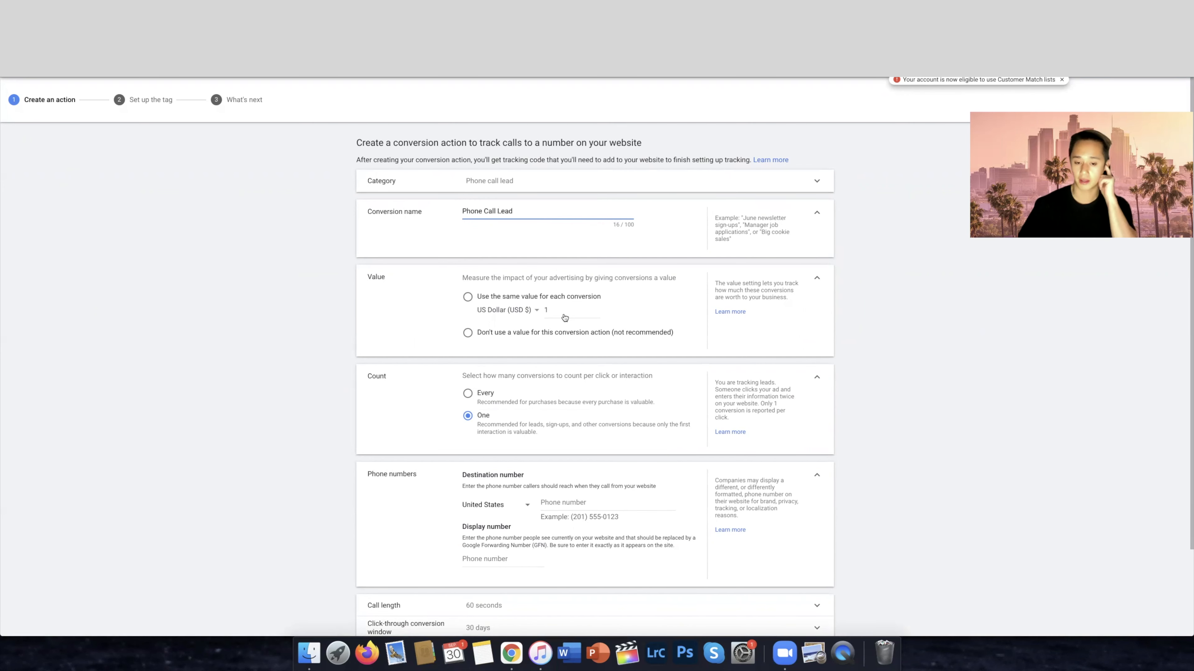
left_click(547, 334)
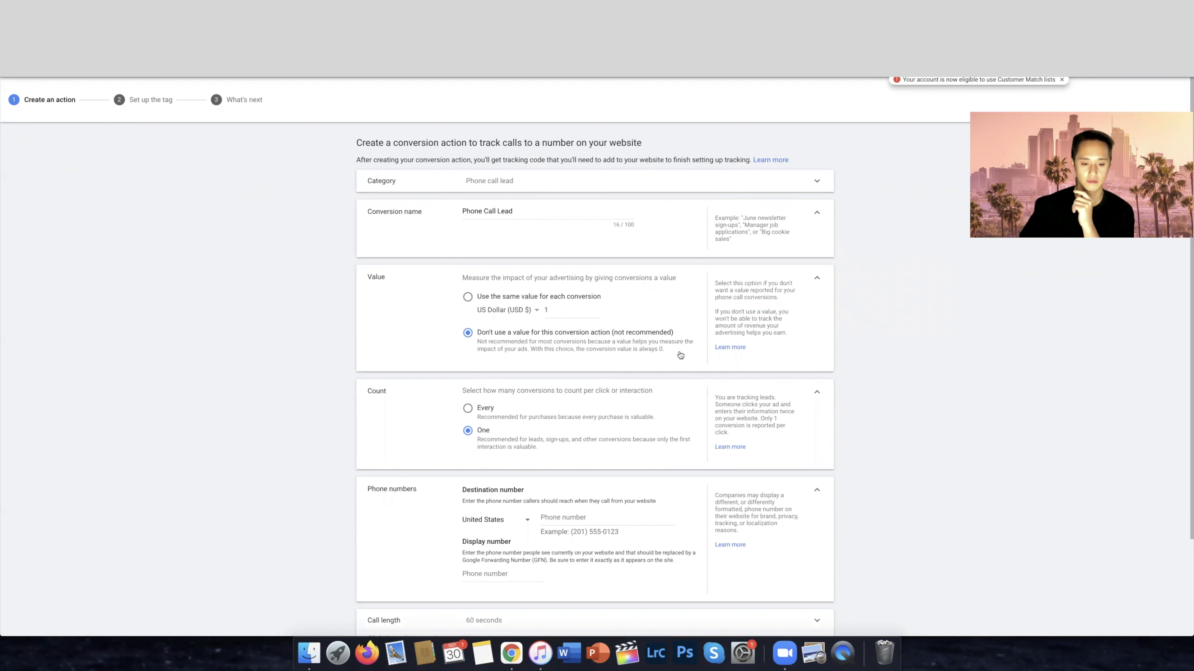
scroll(679, 355, "down", 2)
left_click_drag(393, 330, 361, 330)
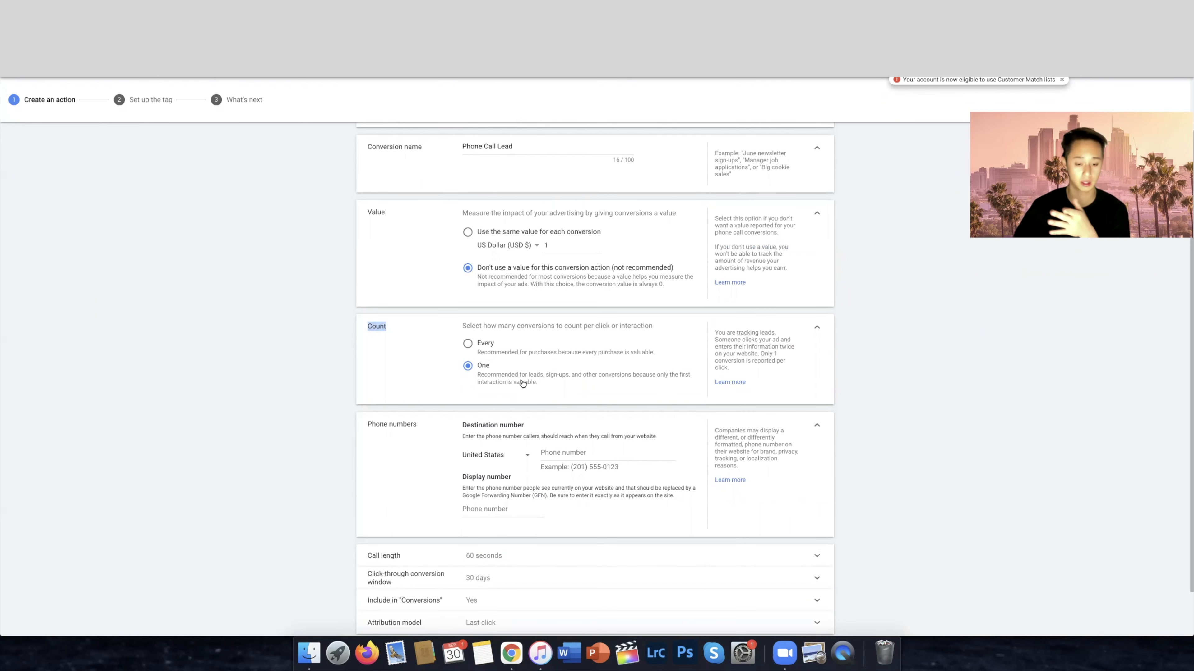
Enter the United States destination phone number that website callers should reach
left_click(589, 454)
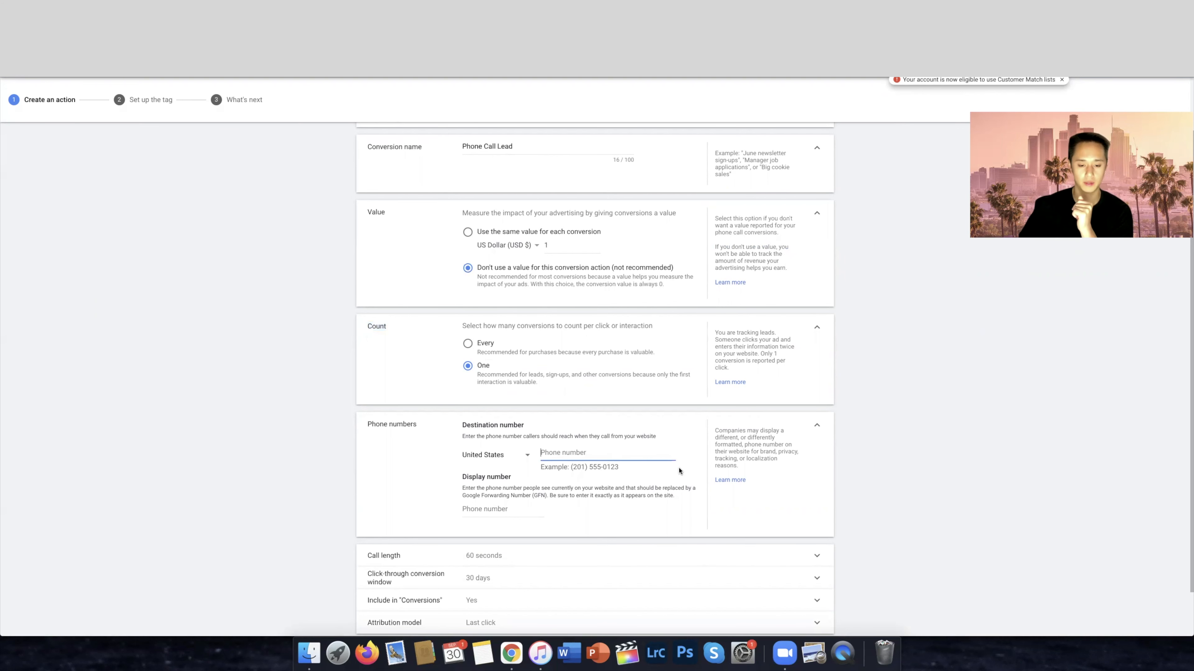
scroll(614, 468, "down", 2)
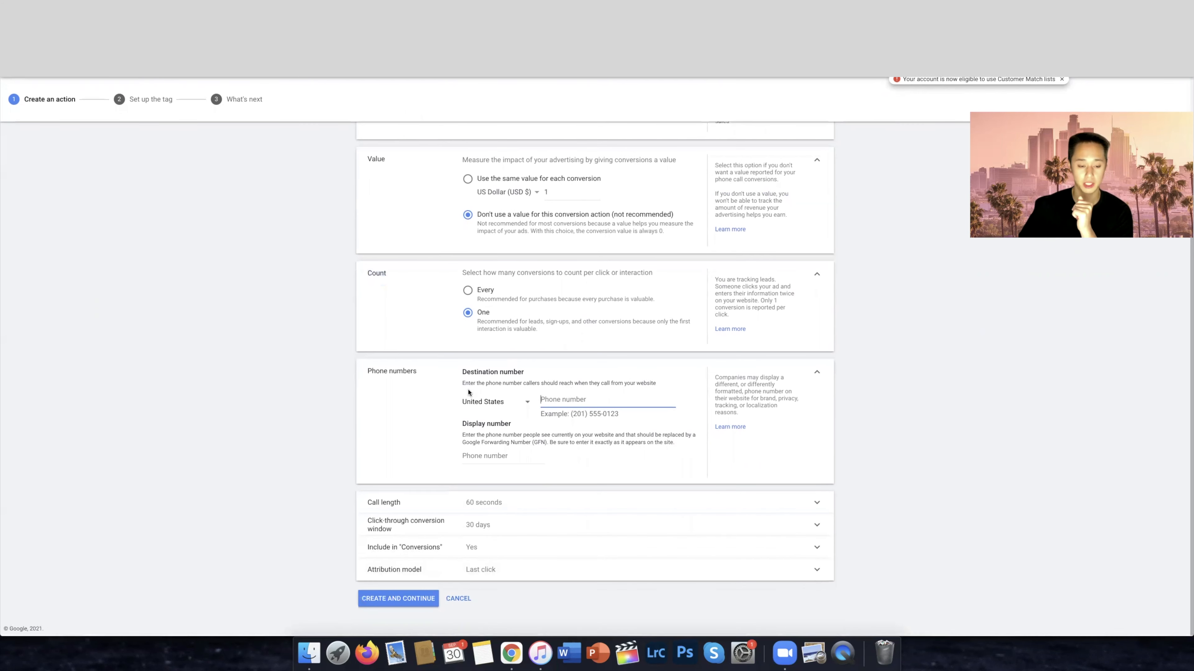
left_click_drag(487, 384, 655, 390)
left_click(636, 401)
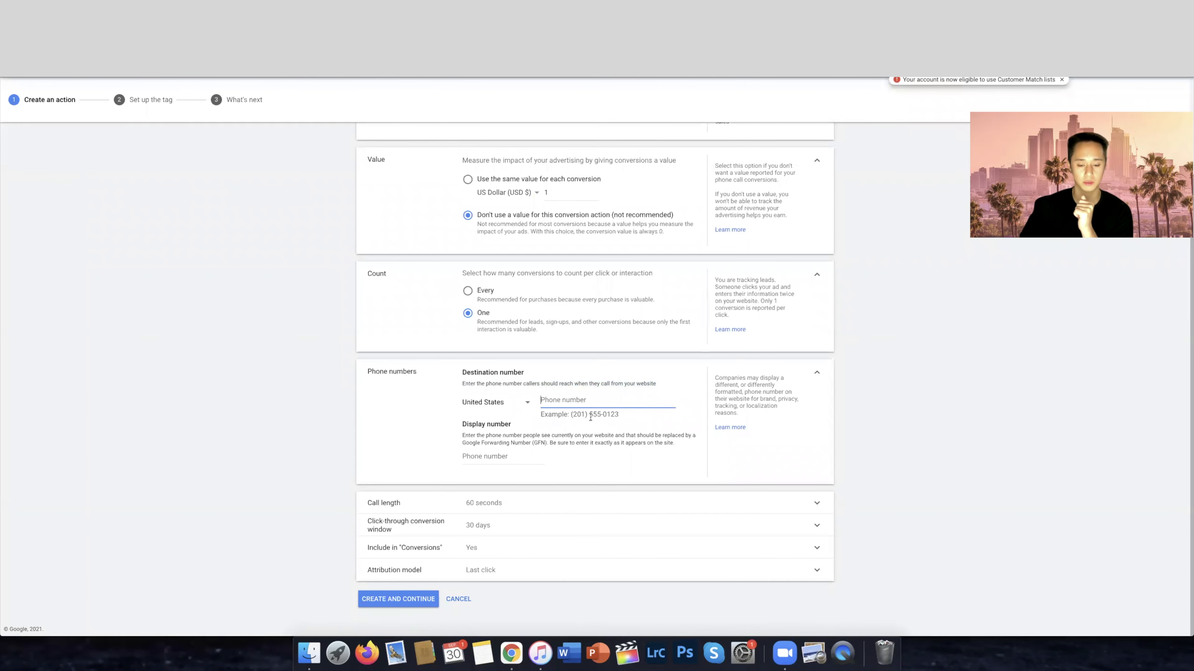
left_click_drag(619, 416, 568, 415)
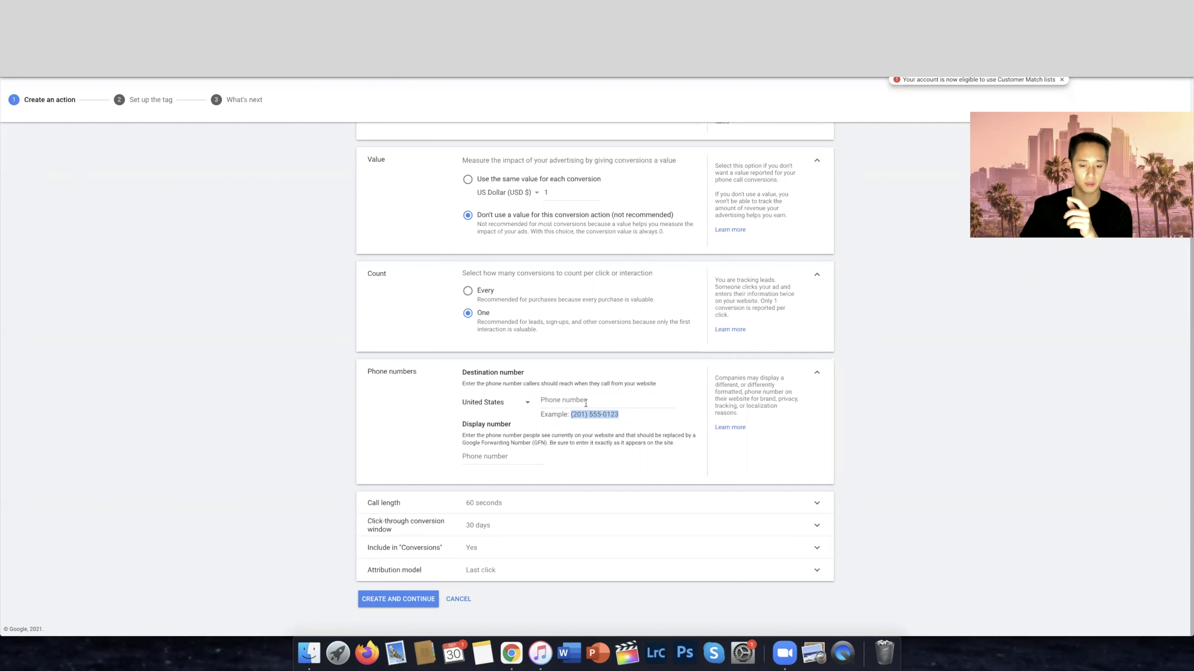
left_click_drag(620, 418, 569, 415)
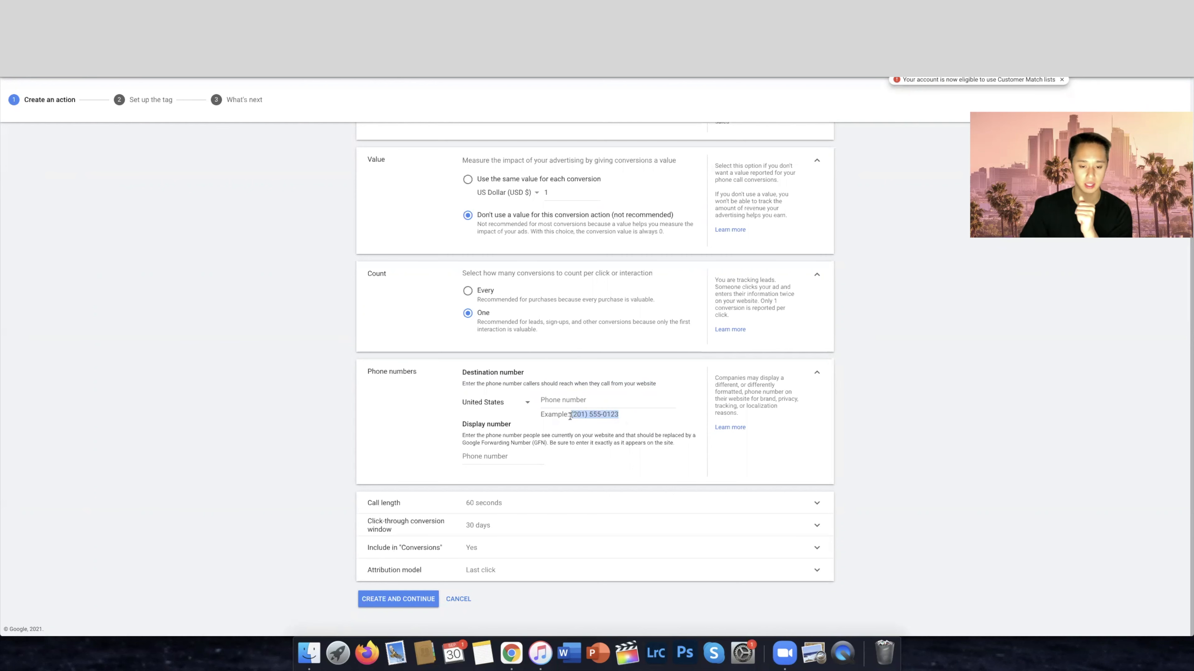
left_click(584, 400)
type("201")
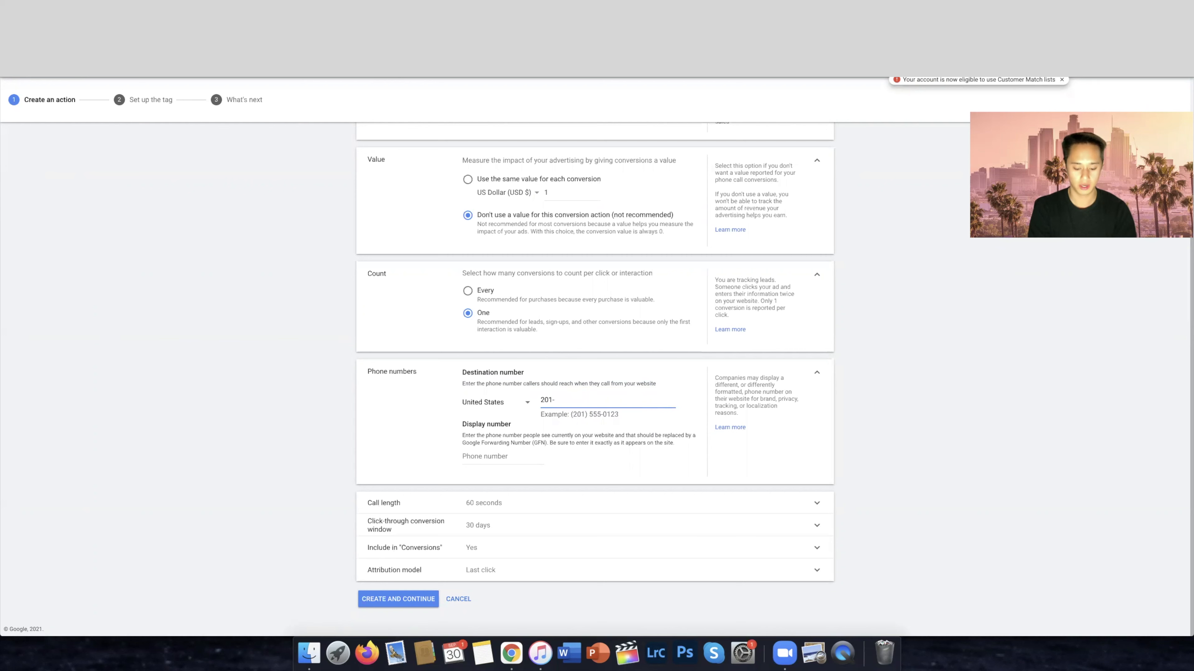
type("-555-5555")
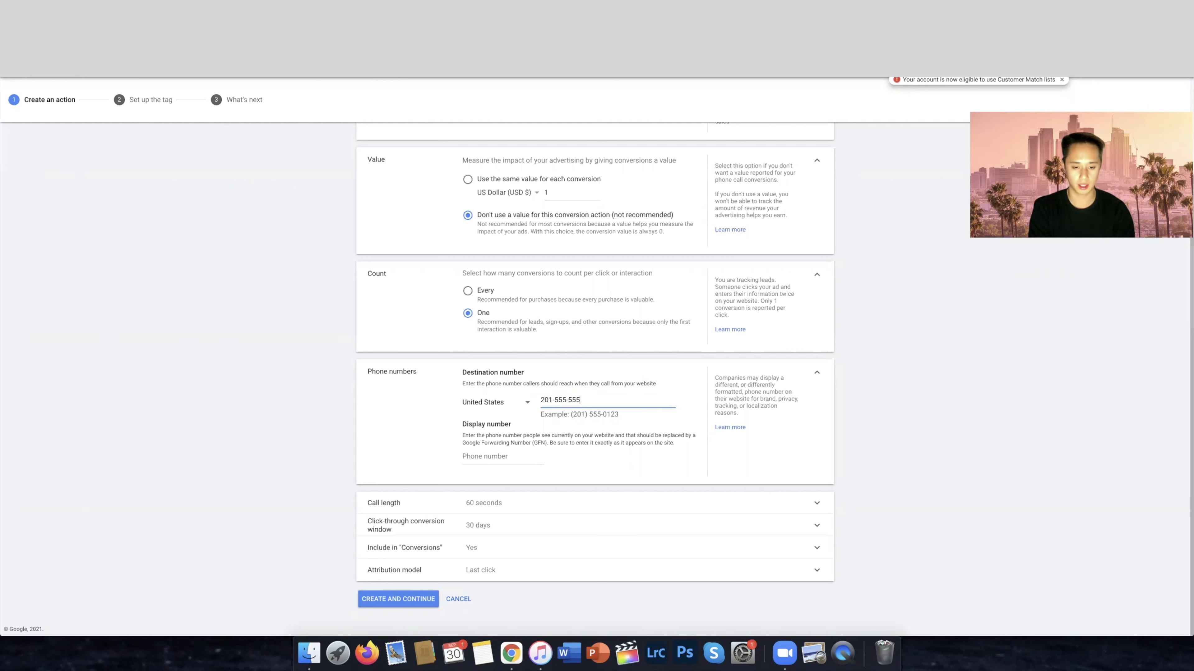
triple_click(570, 400)
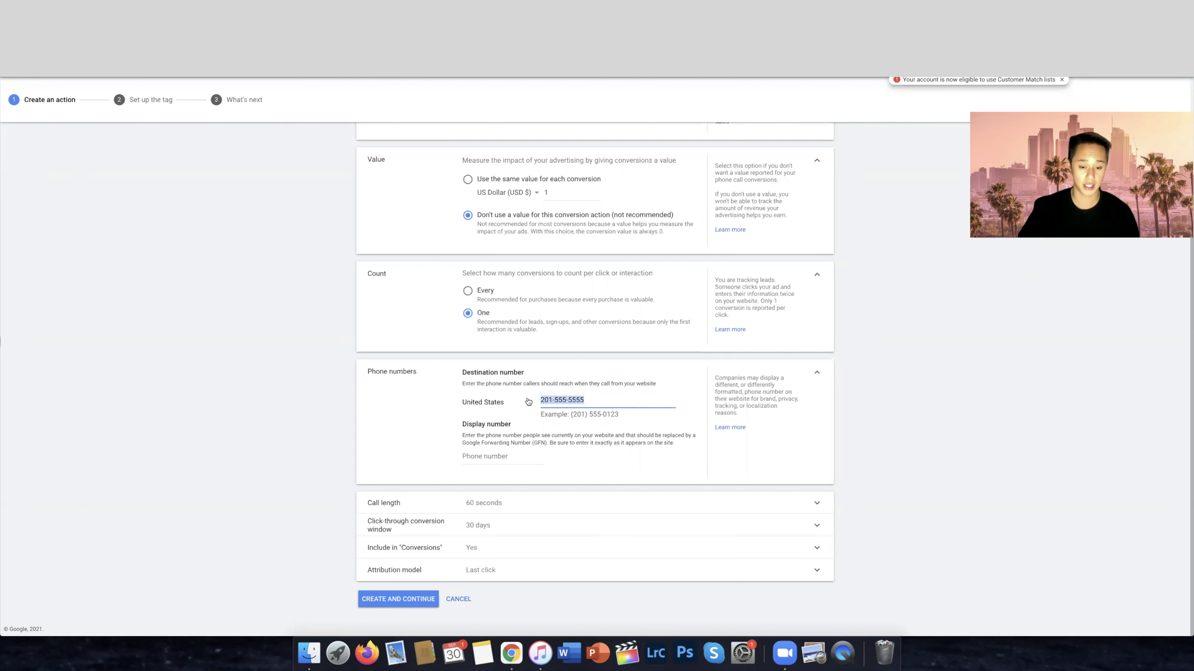
left_click(591, 400)
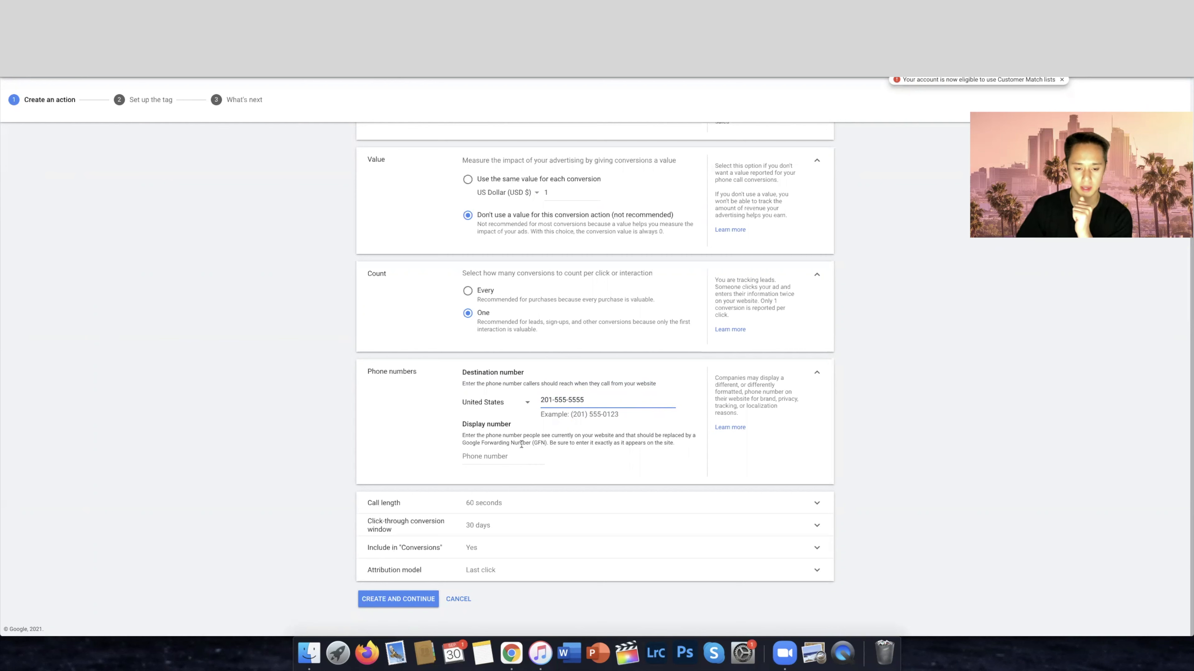
Copy the destination phone number and paste it as the display number
left_click_drag(521, 445, 678, 455)
left_click(650, 458)
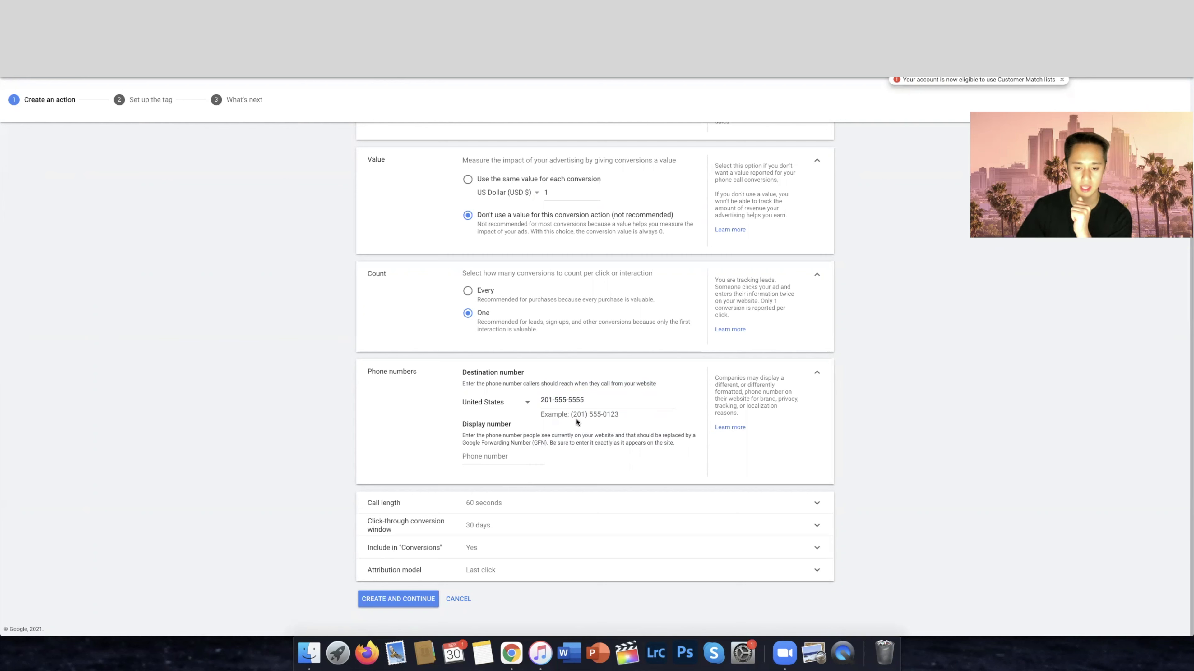
left_click_drag(538, 384, 606, 399)
left_click(602, 400)
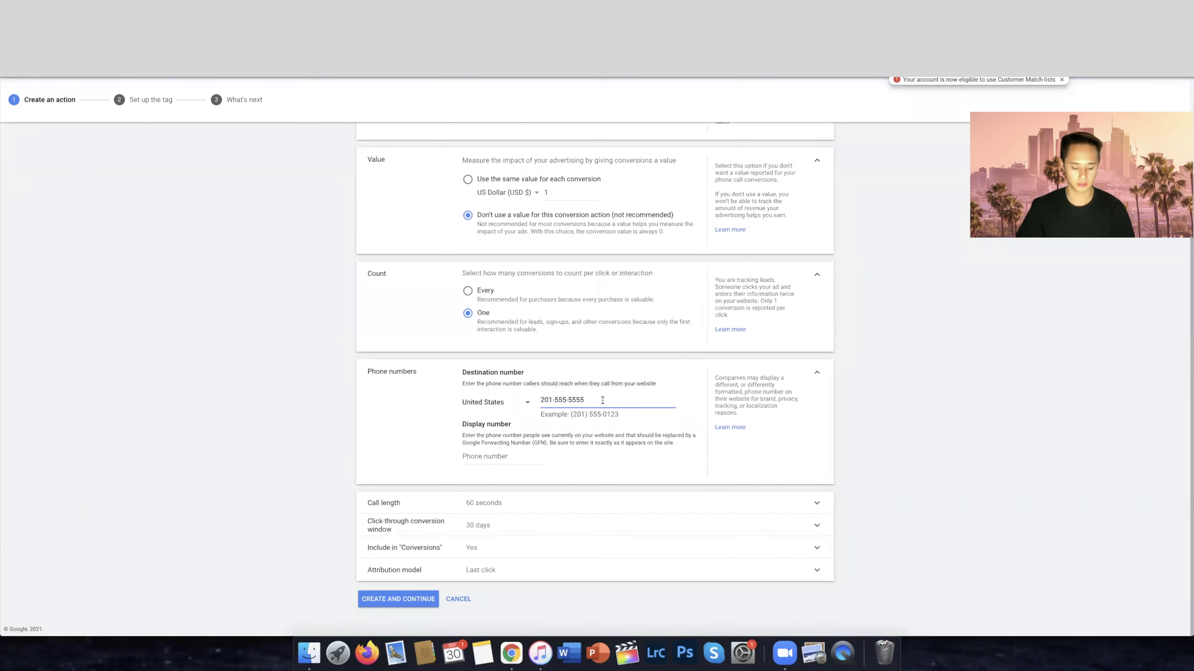
key("super+a")
key("super+c")
left_click(557, 456)
key("super+v")
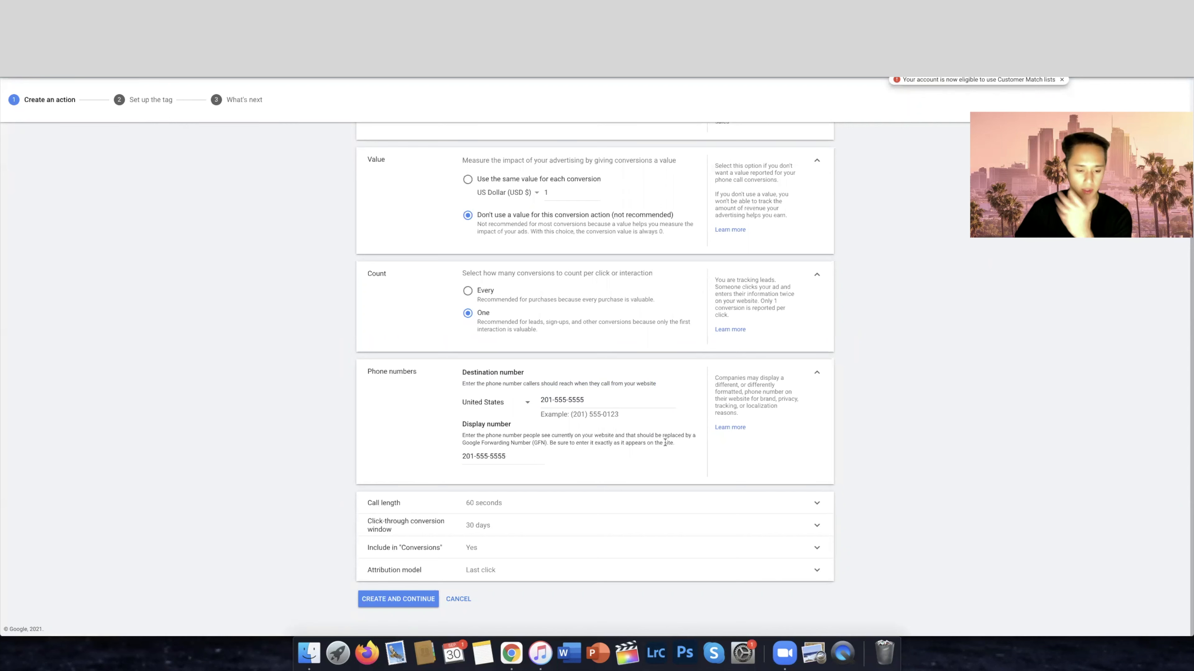
Set the minimum call length that counts as a conversion to 1 second
left_click(510, 507)
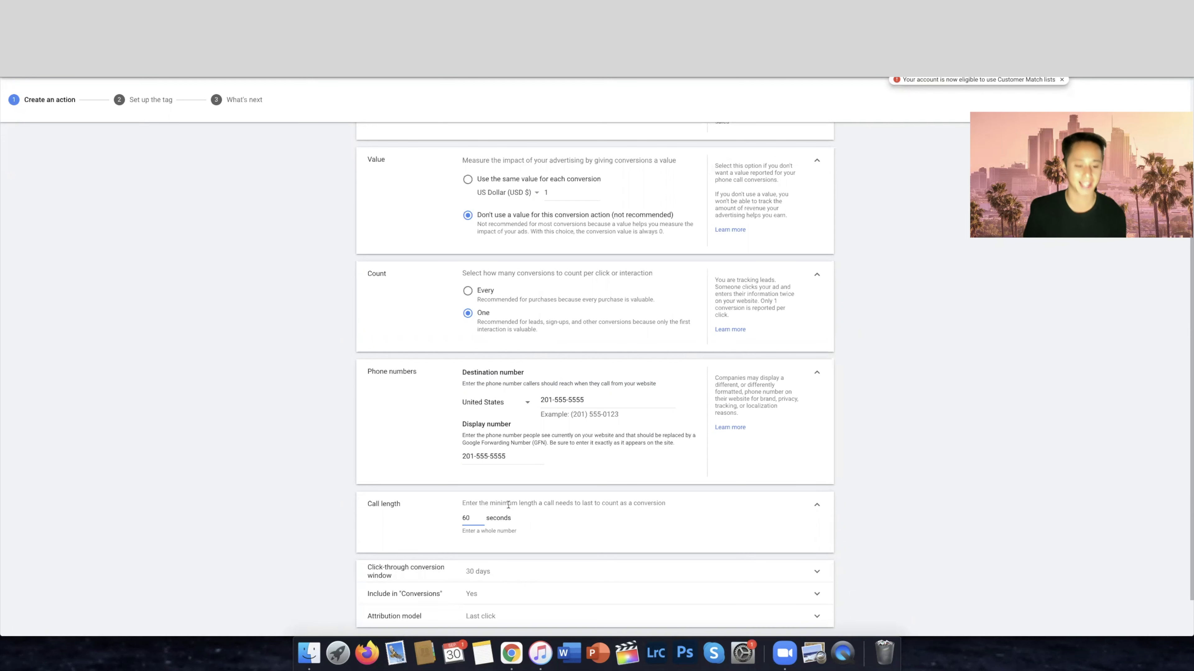
key("BackSpace")
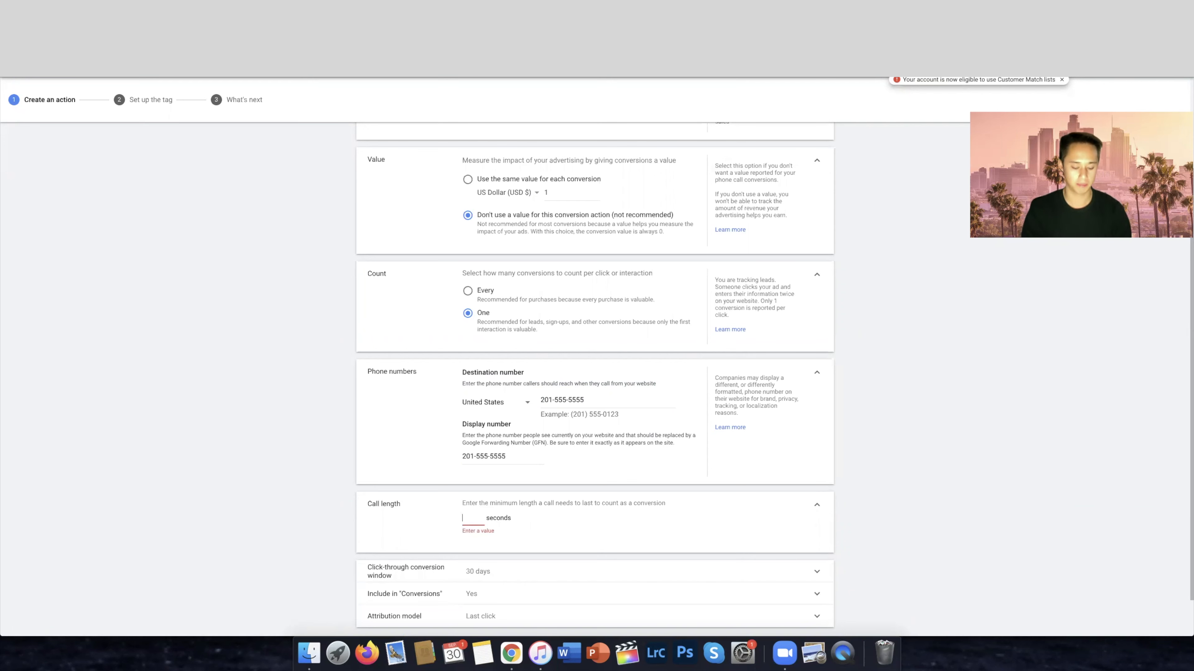
type("1")
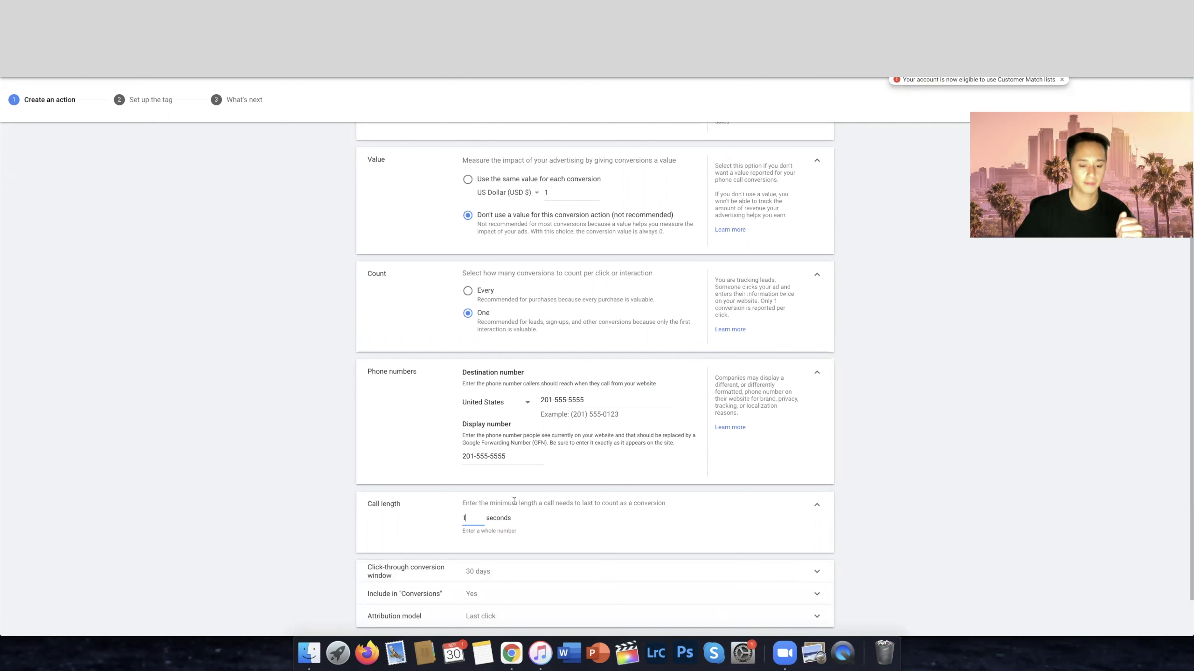
Change the minimum call length to 10 seconds and back to 1 second
left_click_drag(477, 519, 443, 518)
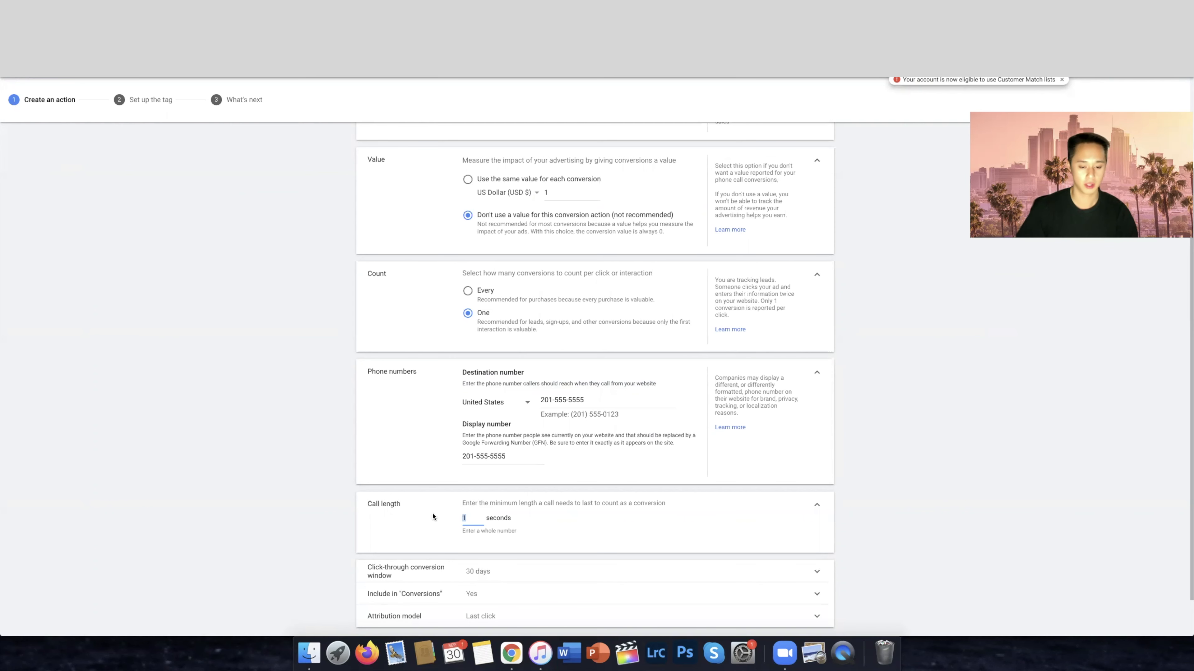
scroll(697, 511, "down", 2)
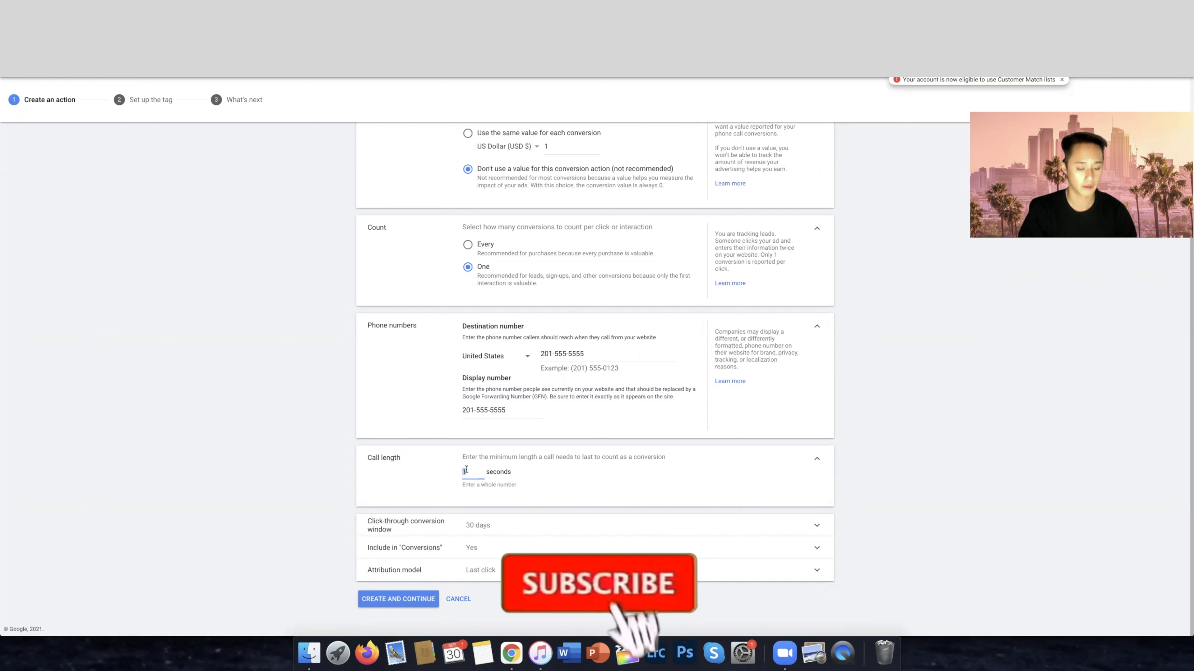
type("10")
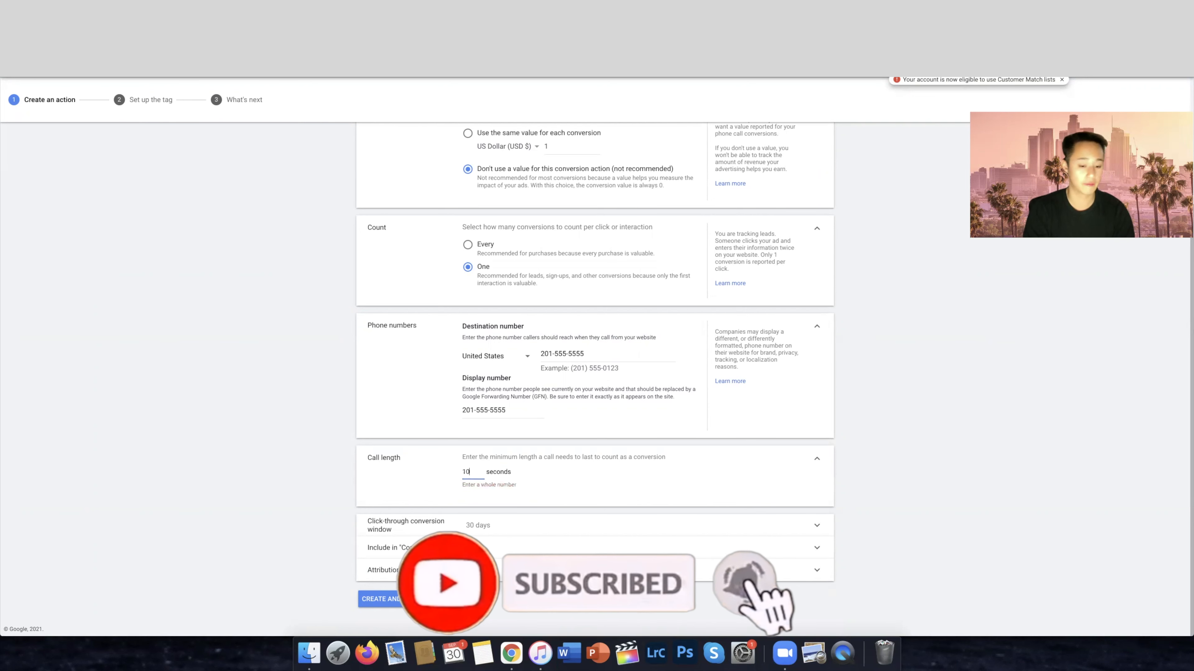
key("BackSpace")
key("BackSpace")
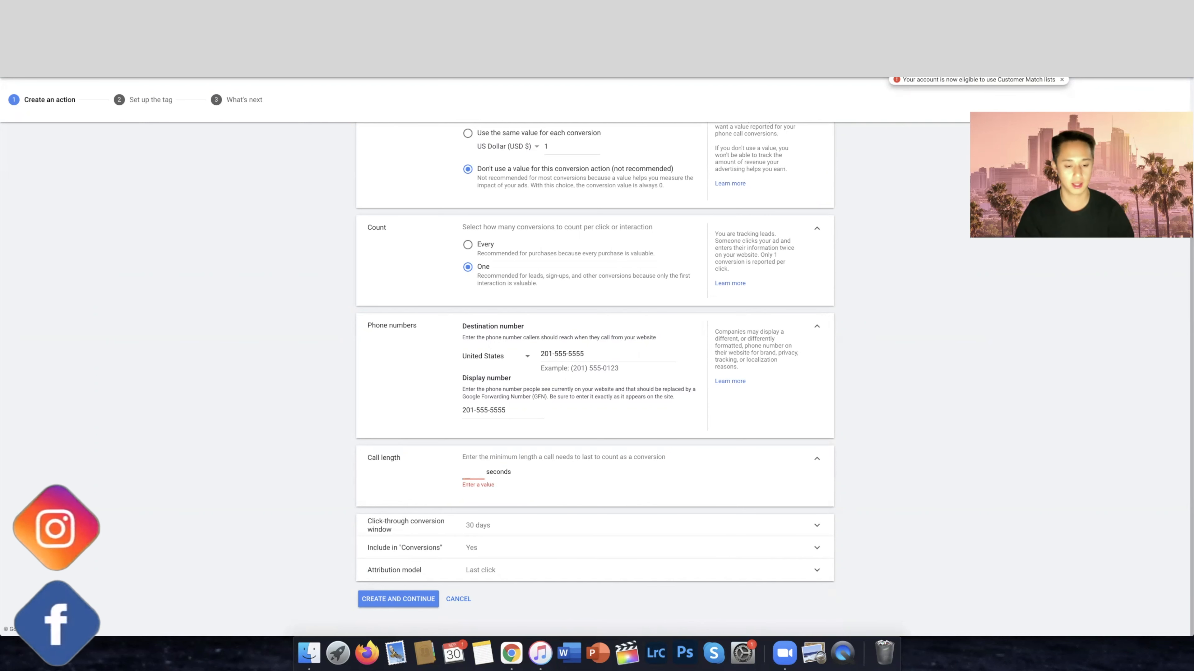
type("1")
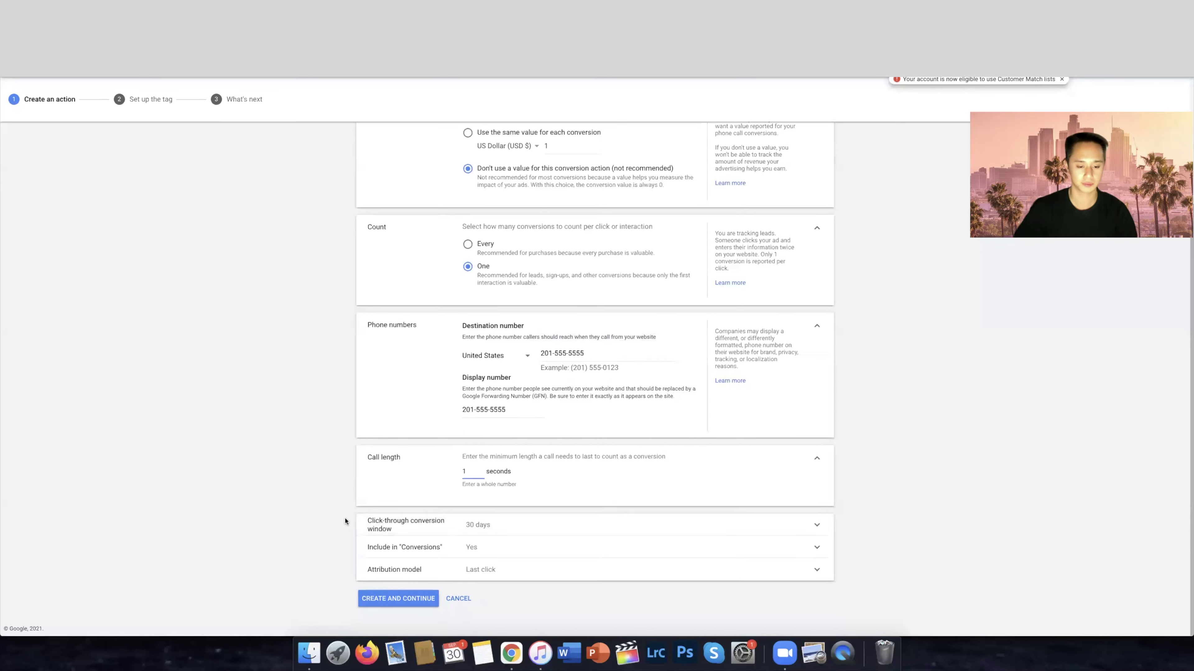
Create the conversion action and select its phone snippet code for installing the tag yourself
left_click(395, 600)
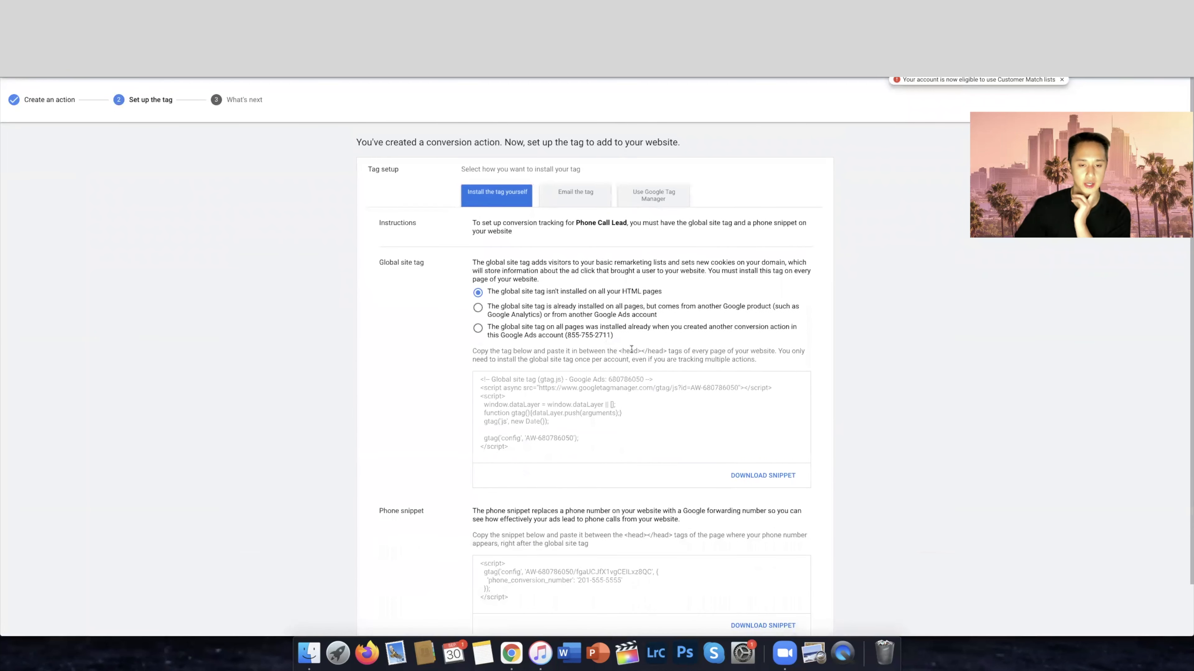
scroll(564, 367, "down", 3)
left_click(545, 392)
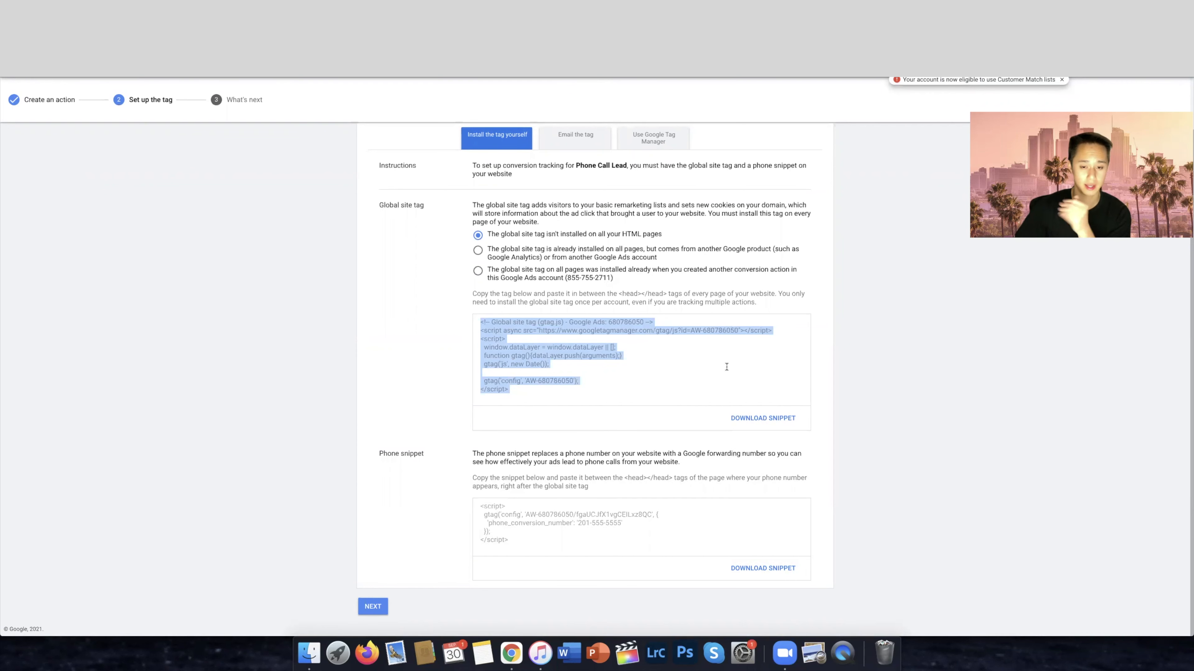
left_click(589, 533)
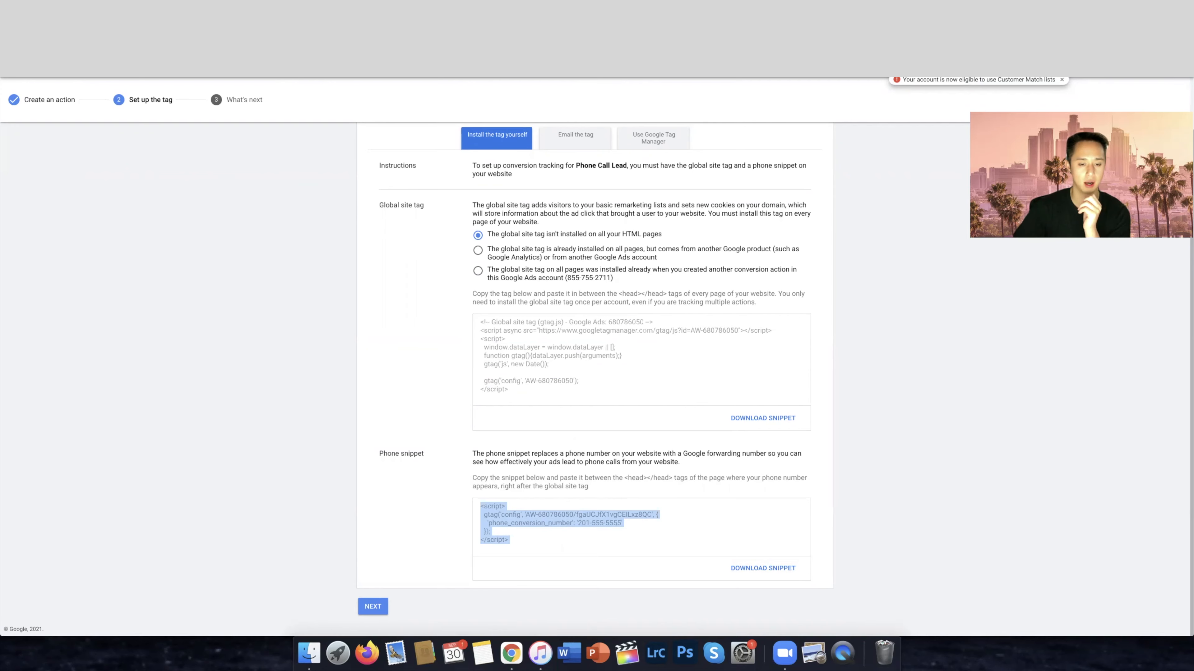
Switch to the ClickFunnels funnel settings and paste the phone snippet into the head tracking code below the global site tag
left_click(115, 78)
left_click(37, 80)
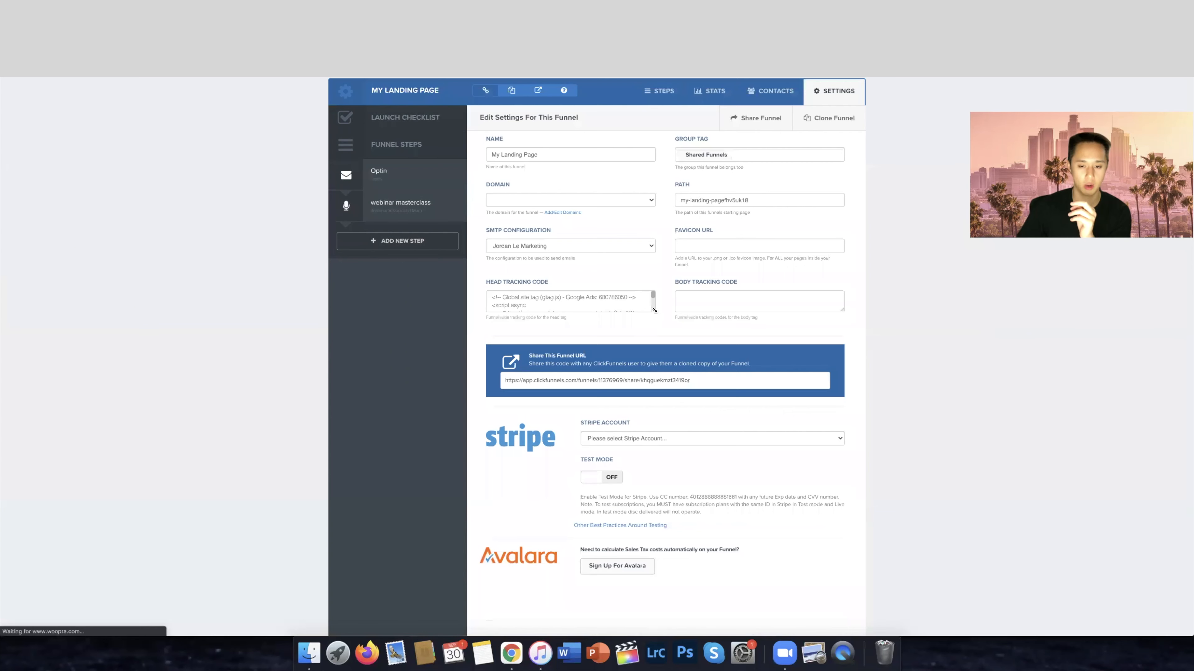
left_click_drag(654, 310, 691, 469)
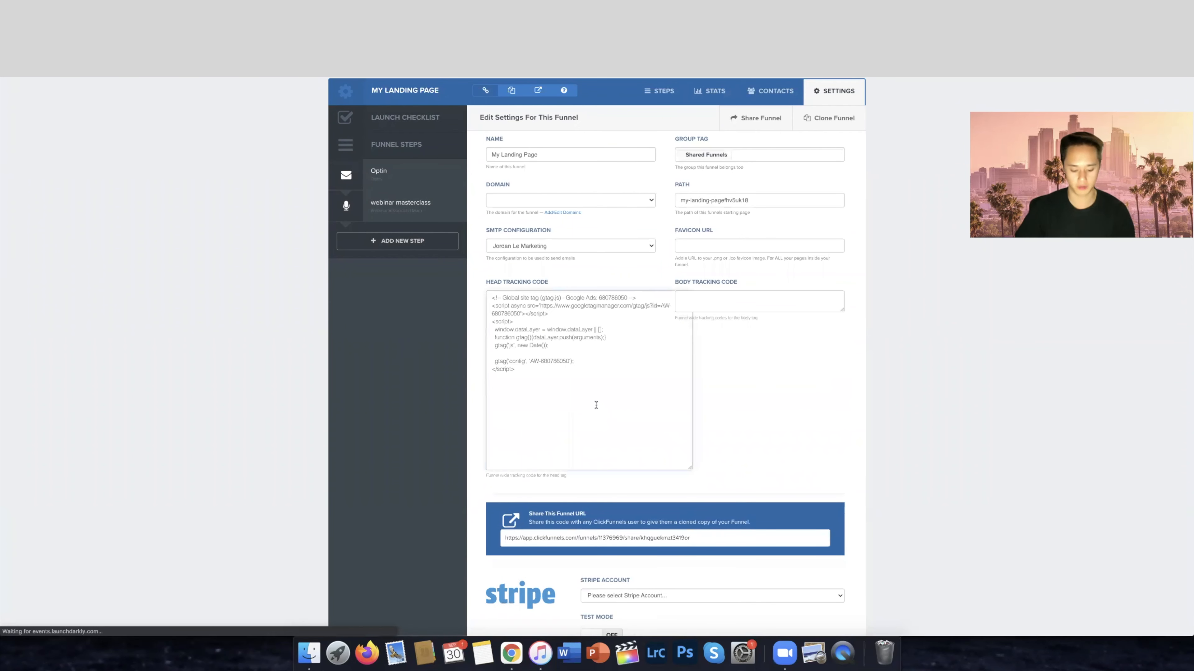
left_click(596, 405)
key("super+v")
left_click_drag(524, 415, 479, 378)
left_click(600, 417)
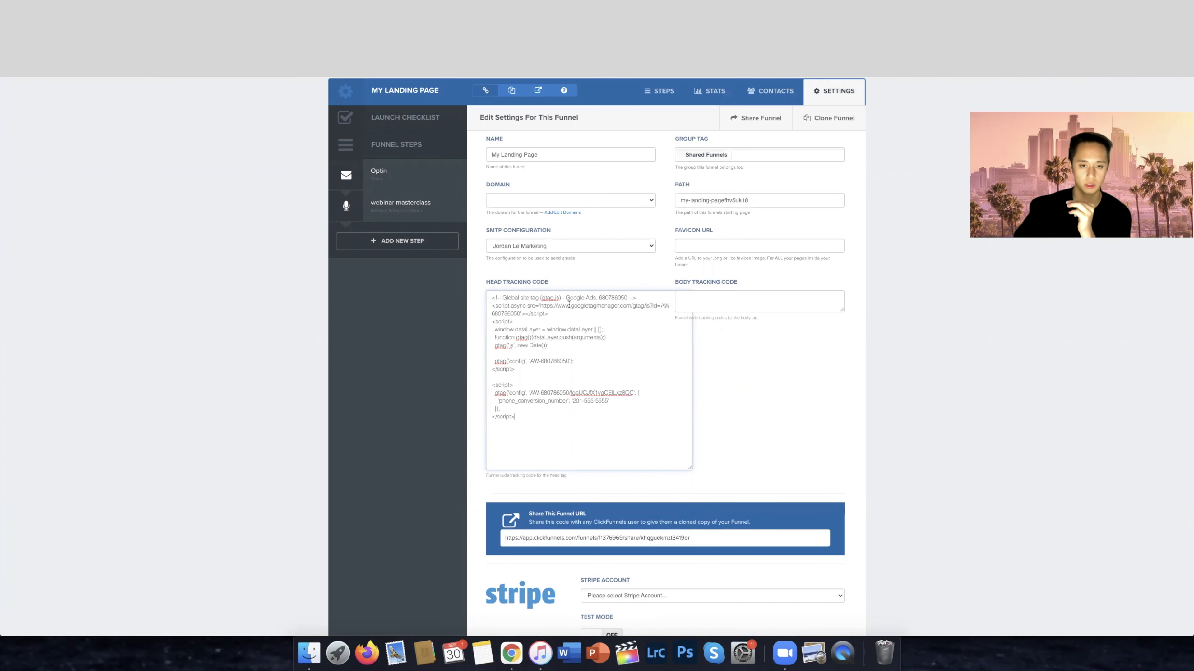
left_click_drag(490, 282, 591, 282)
left_click_drag(516, 418, 489, 383)
left_click(566, 403)
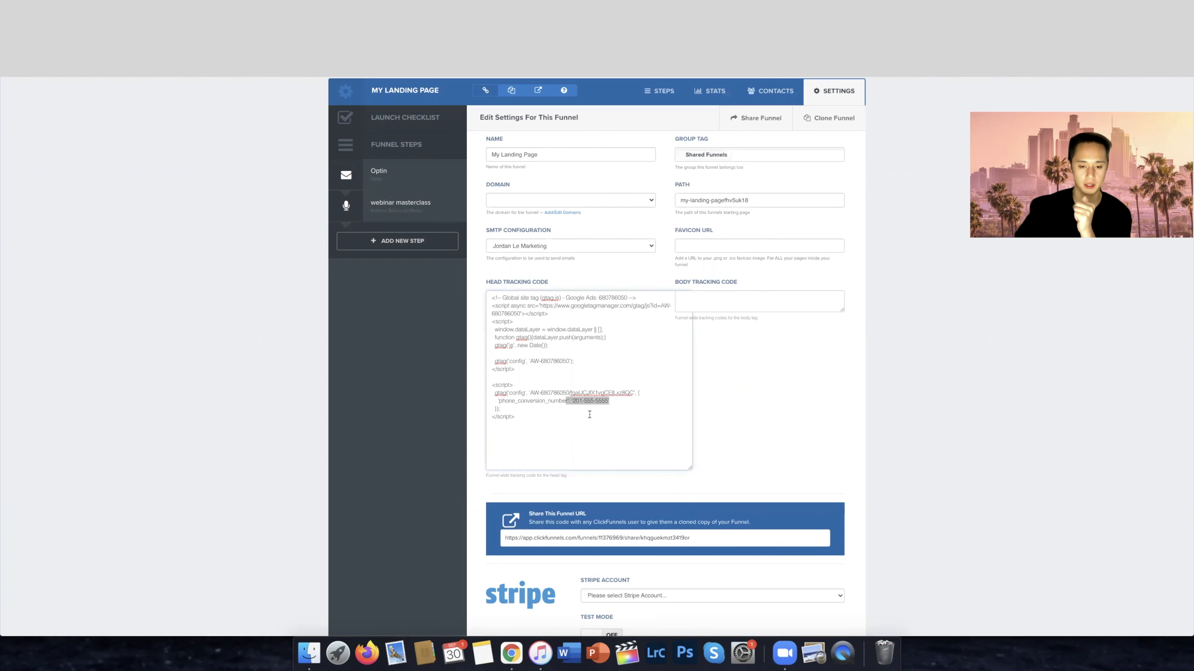
Save and update the settings of the My Landing Page funnel
scroll(906, 426, "down", 15)
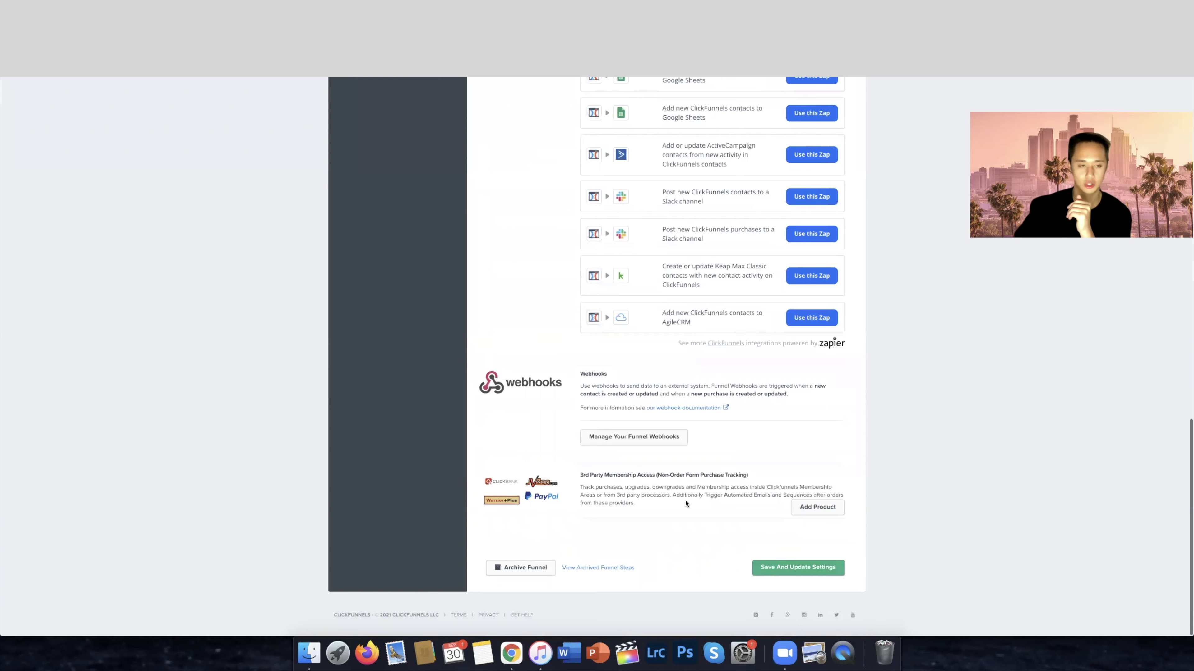
scroll(371, 155, "up", 1)
scroll(379, 162, "up", 15)
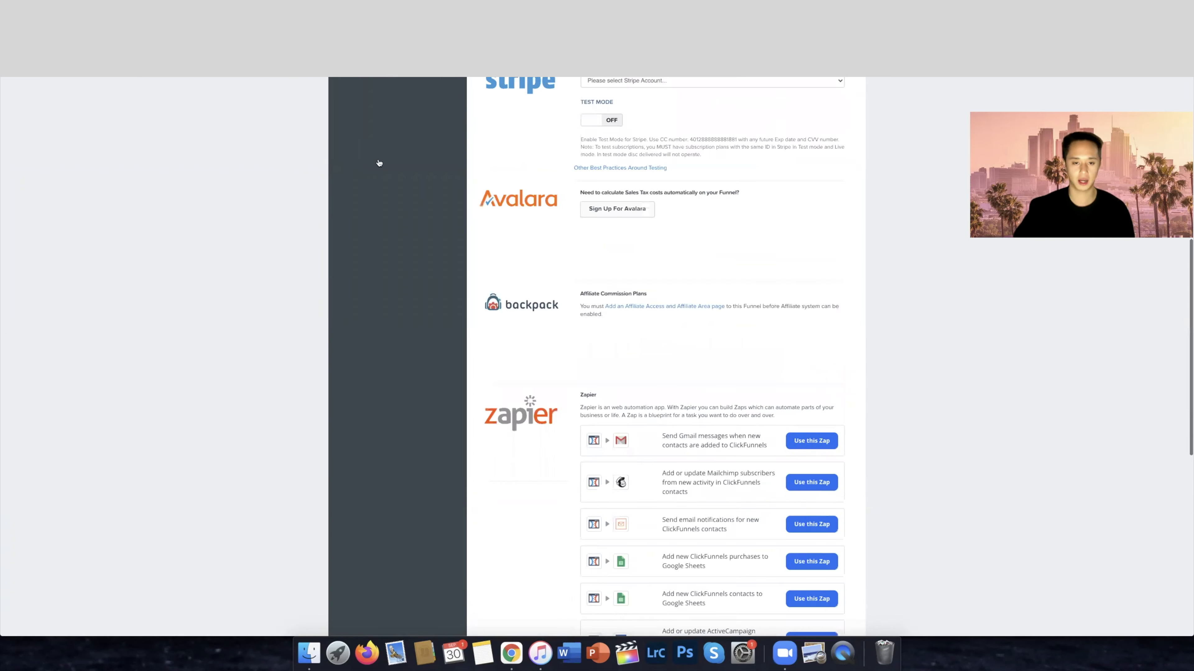
key("ctrl+a")
key("BackSpace")
scroll(943, 455, "down", 15)
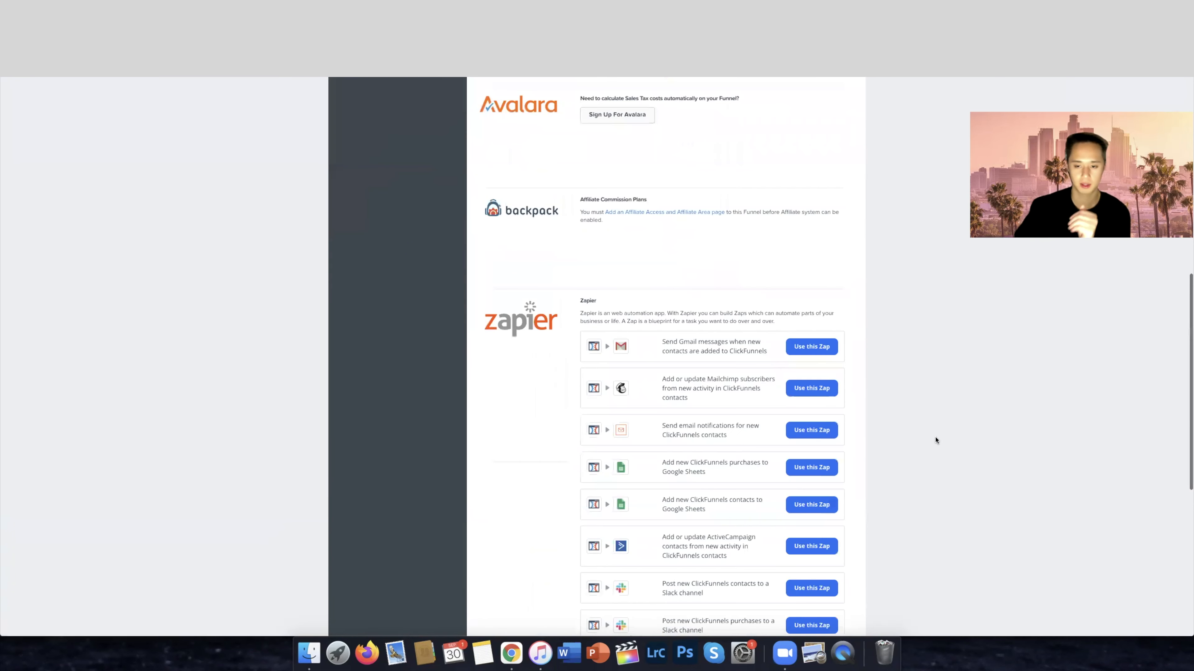
left_click(798, 568)
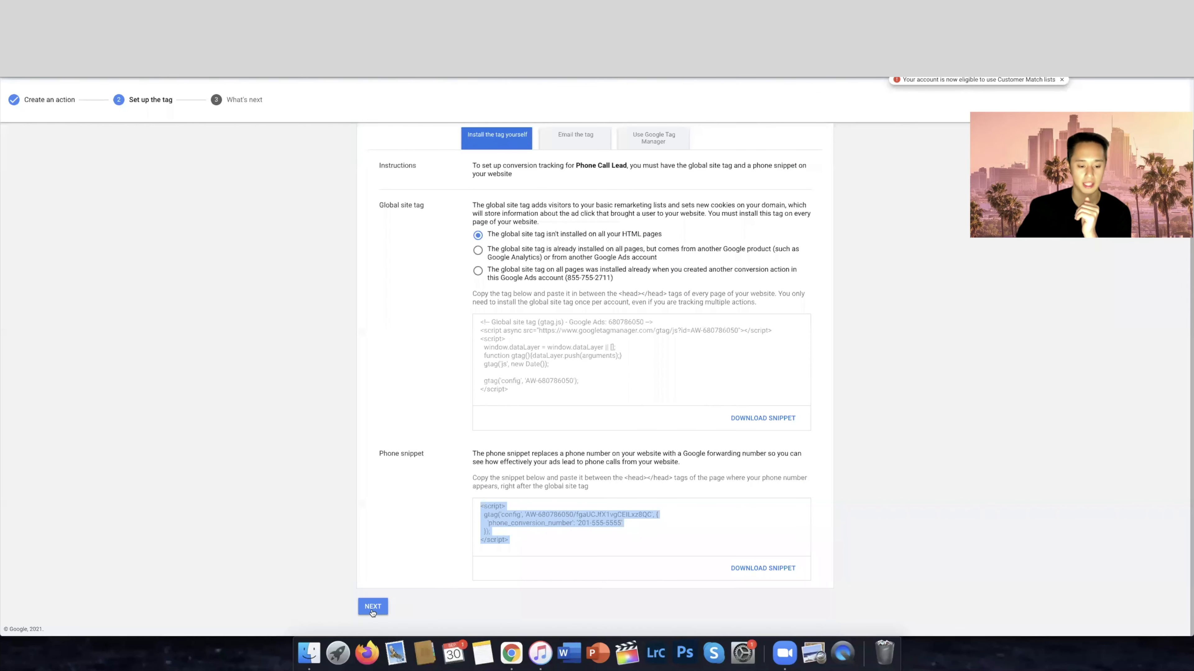
Switch back to Google Ads and finish the Phone Call Lead tag setup, returning to the conversion actions list
left_click(374, 605)
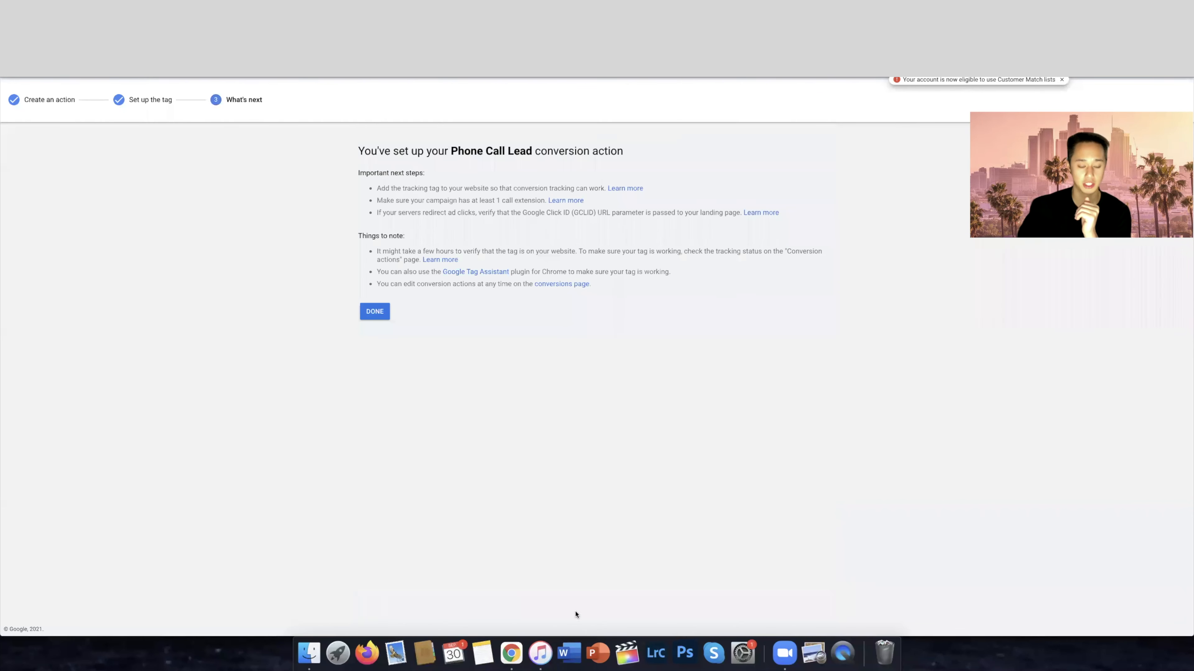
left_click(367, 315)
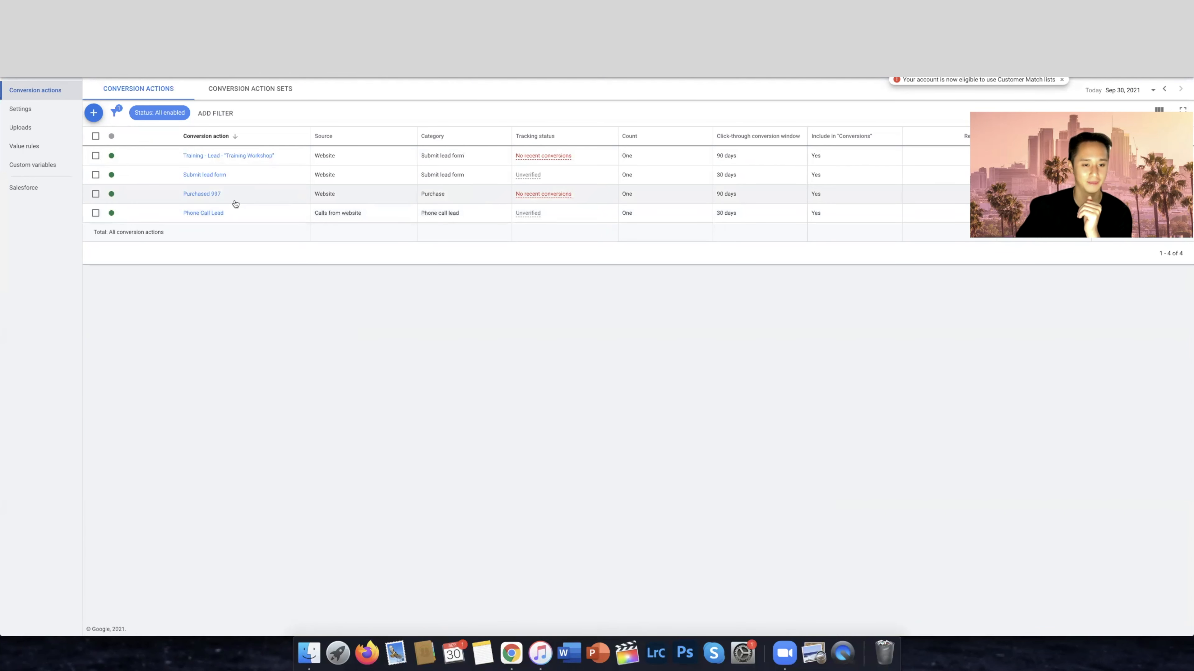
Open the status options of the Phone Call Lead conversion action
left_click(119, 213)
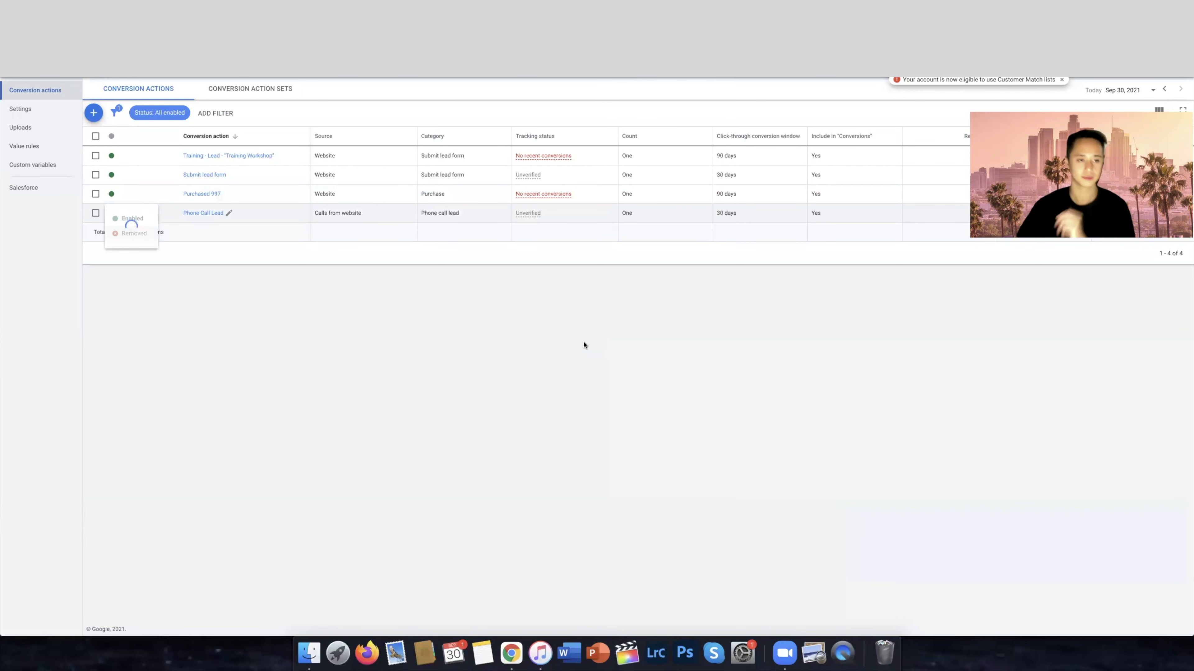